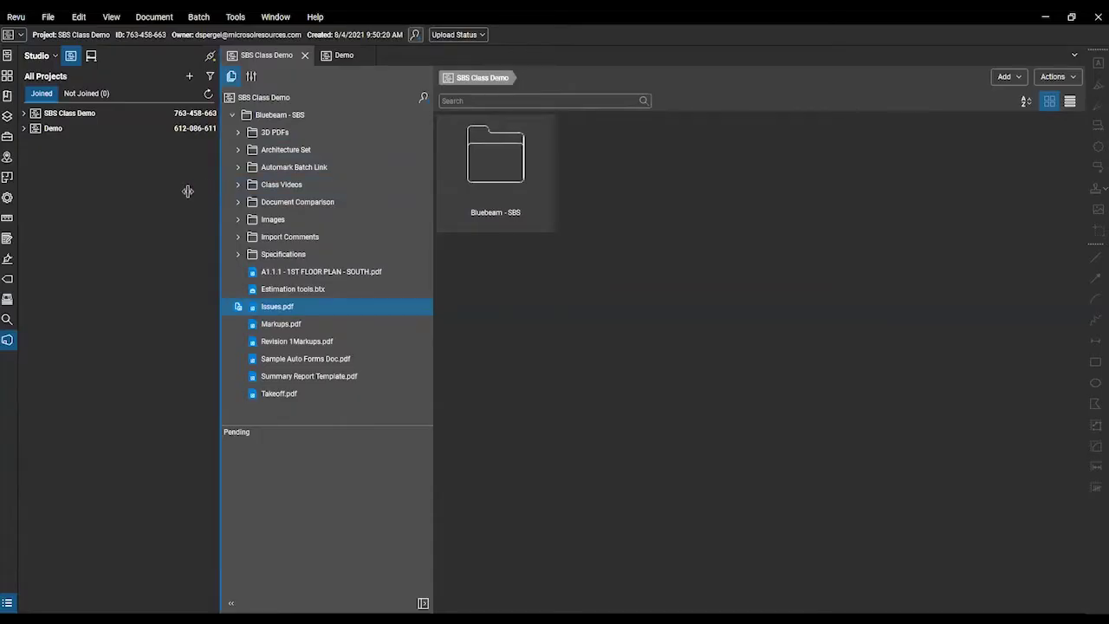
- Narrow the Studio panel slightly and check which account is signed in to Studio
left_click_drag(188, 191, 159, 193)
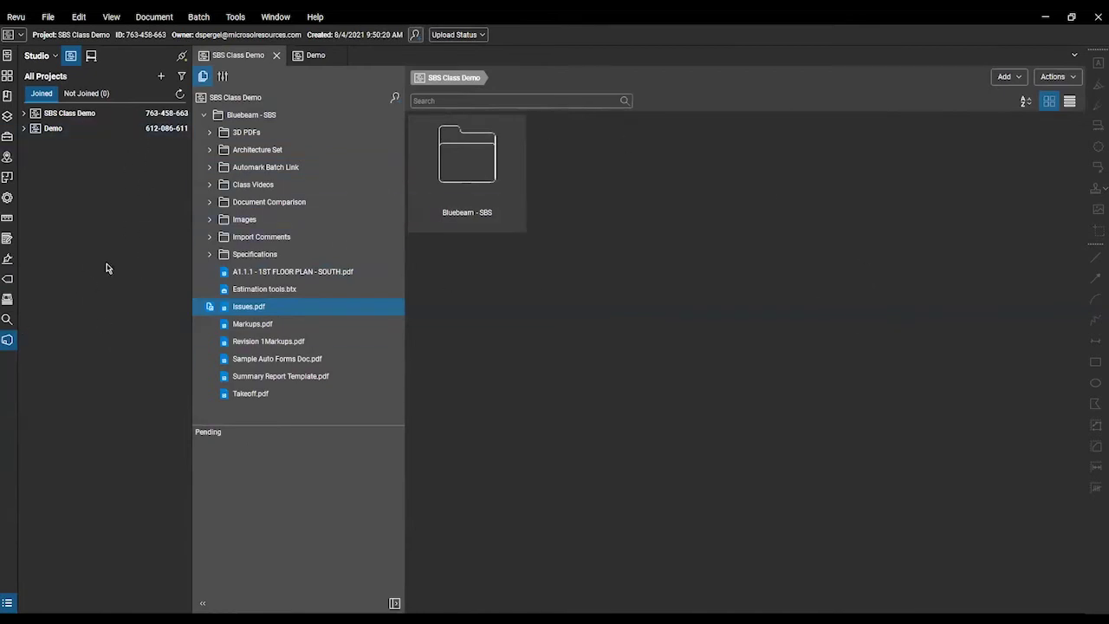
left_click(7, 343)
left_click(55, 57)
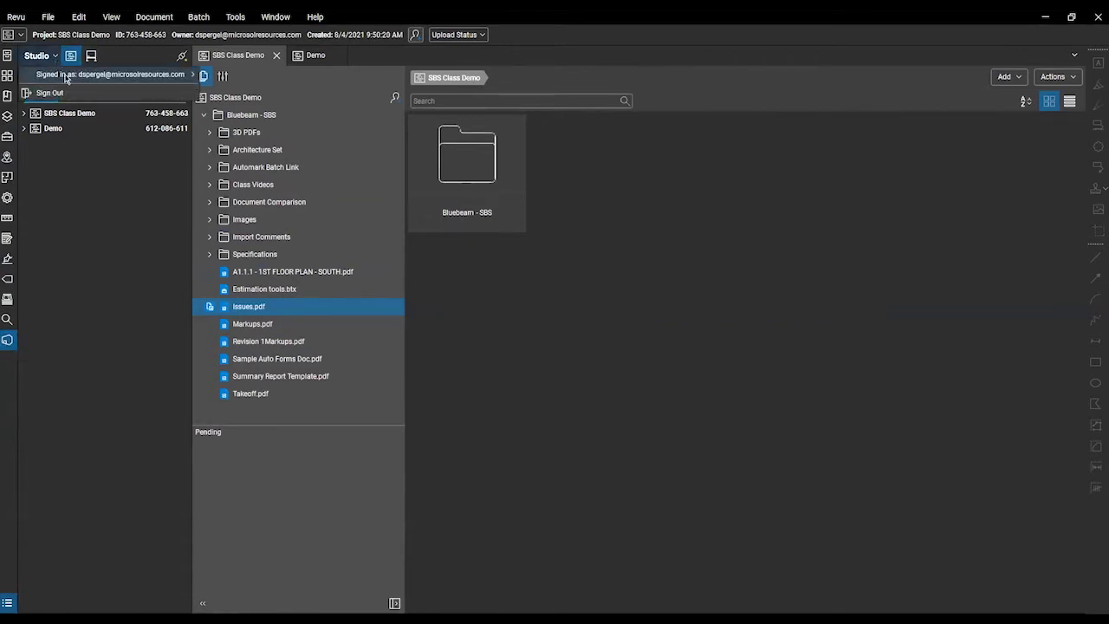
left_click(77, 203)
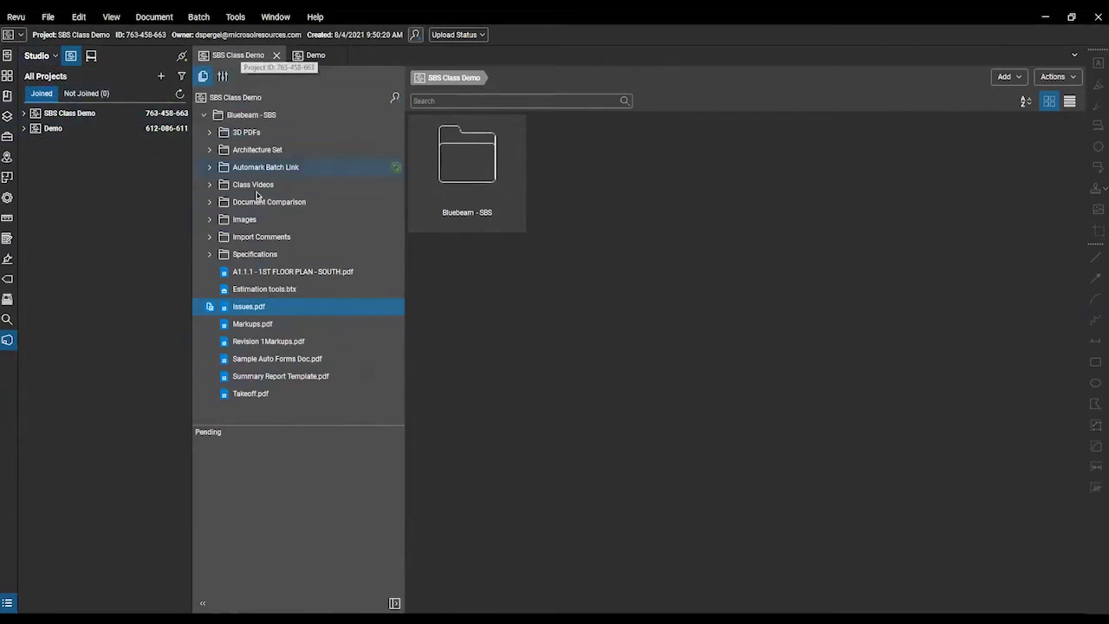
- Check the projects not yet joined, then return to the joined ones and enlarge the Pending area of the SBS Class Demo project
left_click(88, 93)
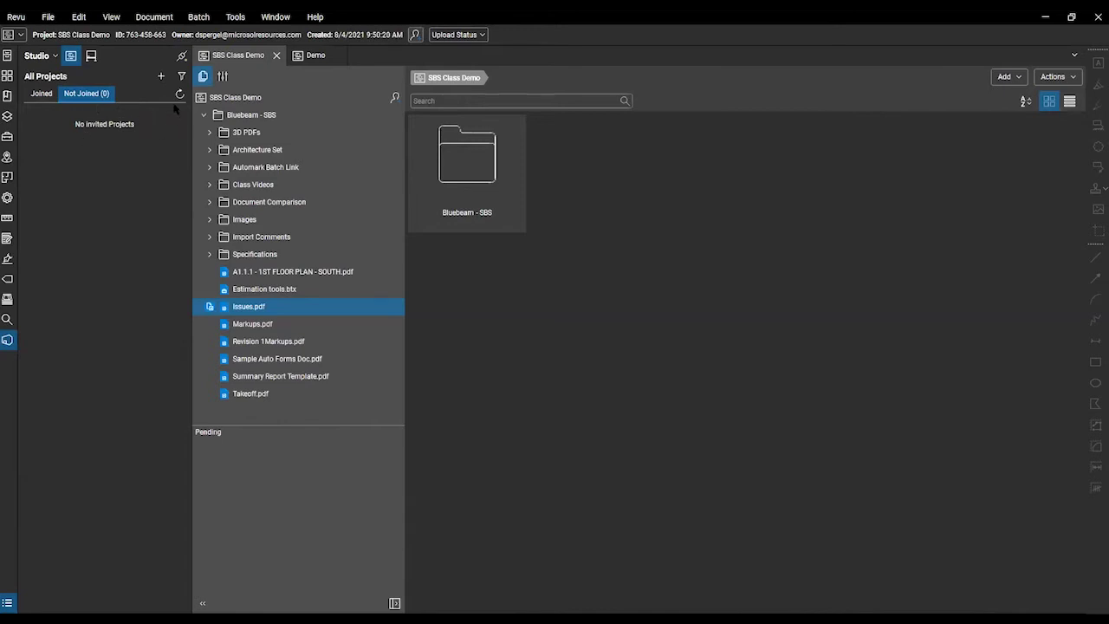
left_click(43, 97)
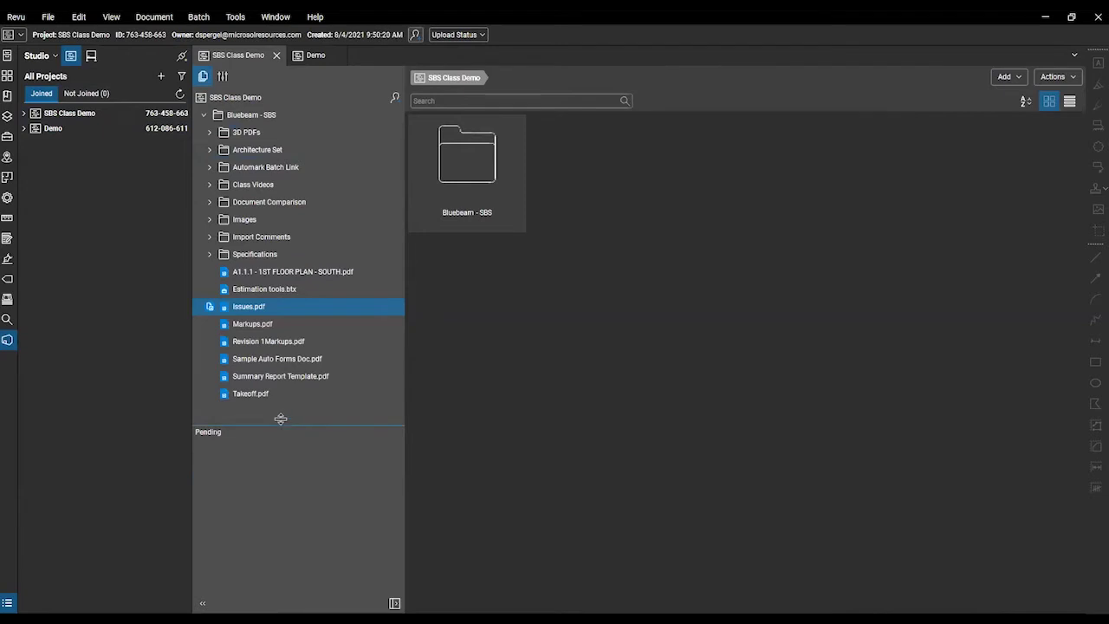
left_click_drag(280, 423, 287, 378)
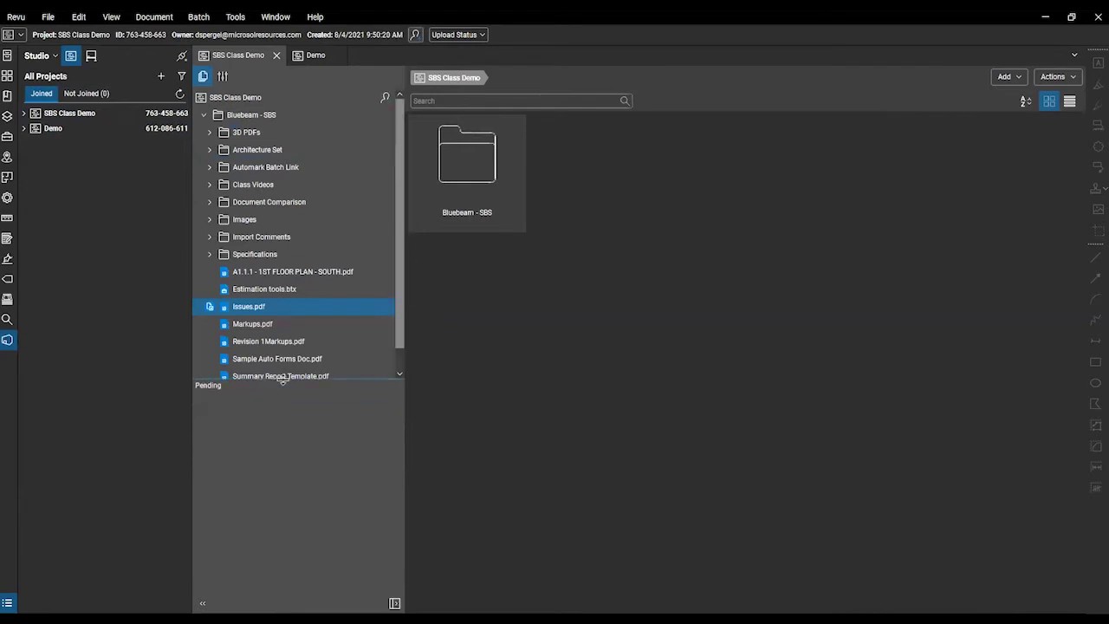
- Open the project settings of SBS Class Demo and review the user access list and each user's permissions
left_click(222, 77)
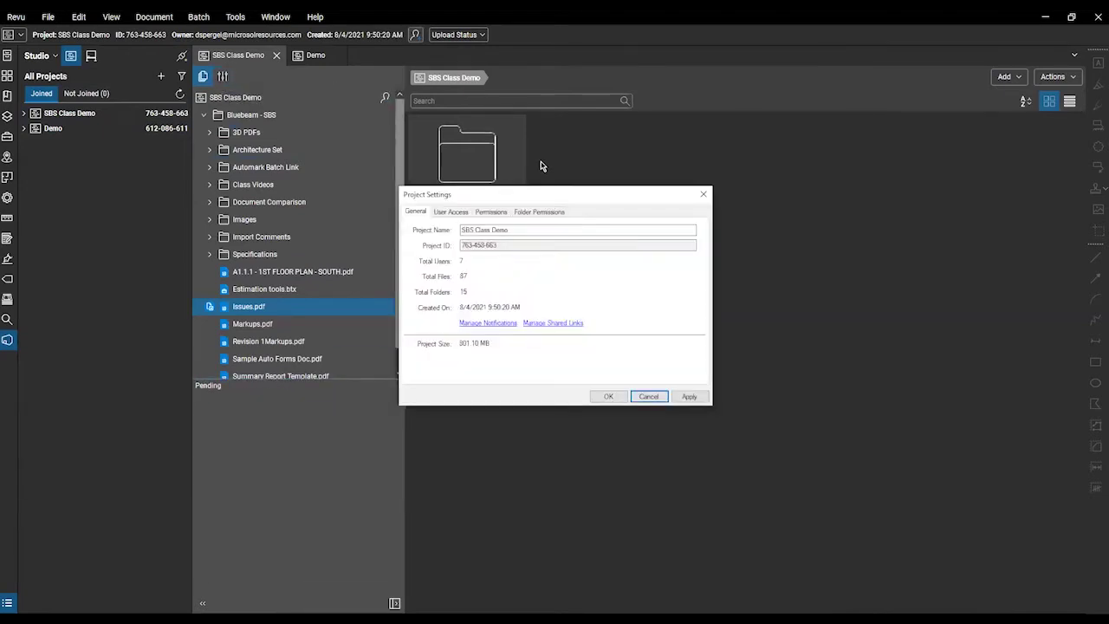
left_click(448, 214)
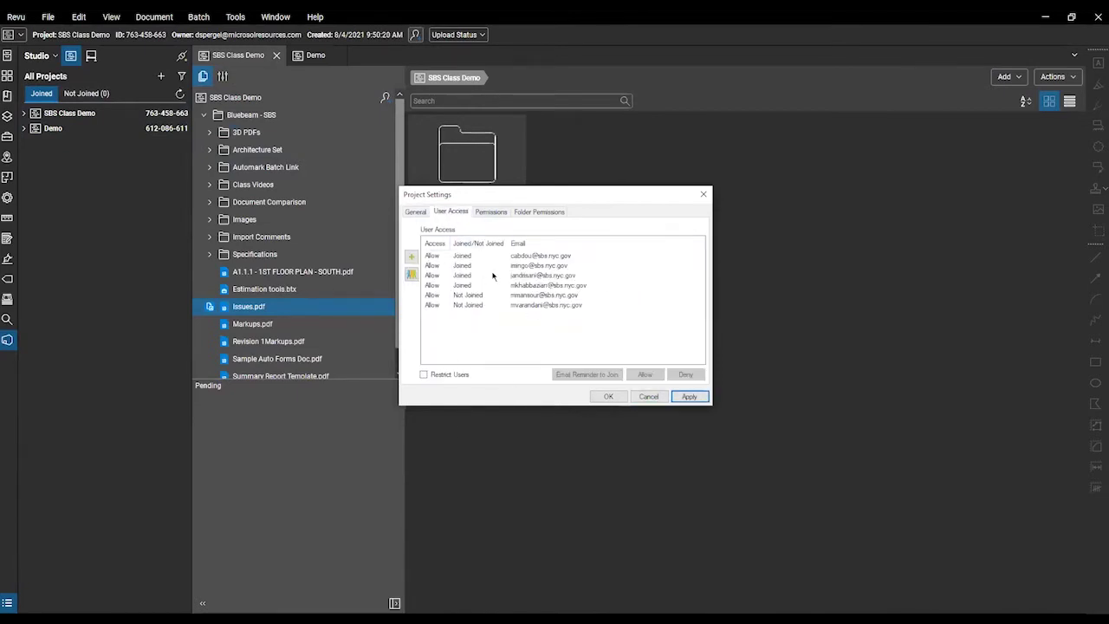
left_click(491, 212)
left_click(481, 271)
left_click(479, 299)
left_click(479, 312)
left_click(479, 327)
left_click(479, 299)
left_click(479, 285)
left_click(479, 257)
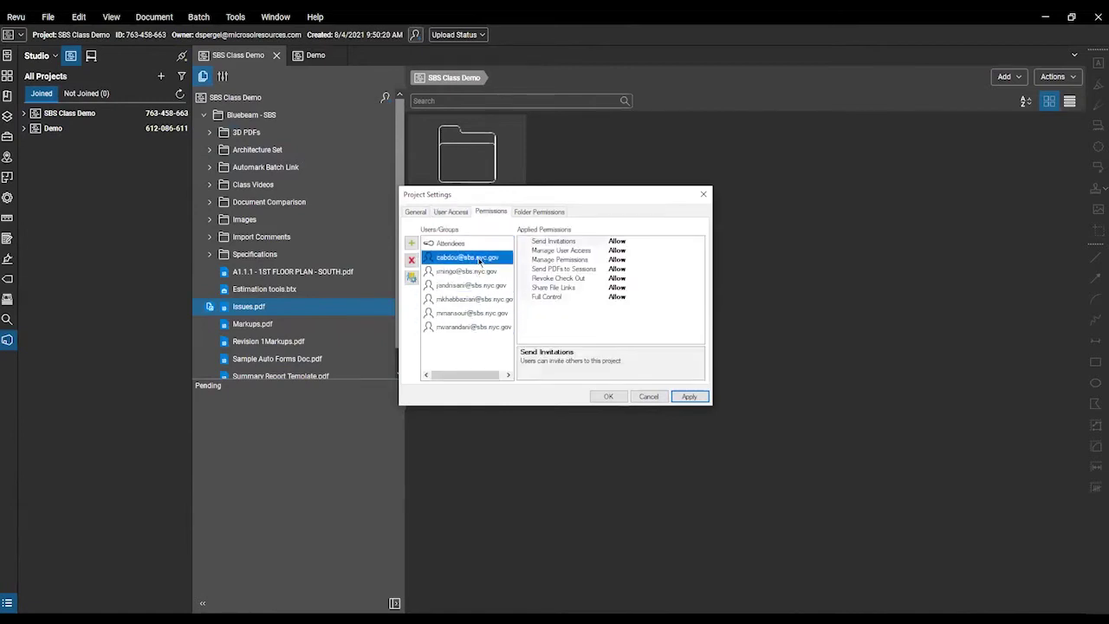
left_click(477, 244)
- Look through the project's folder permissions, user access and general information
left_click(523, 214)
left_click(451, 213)
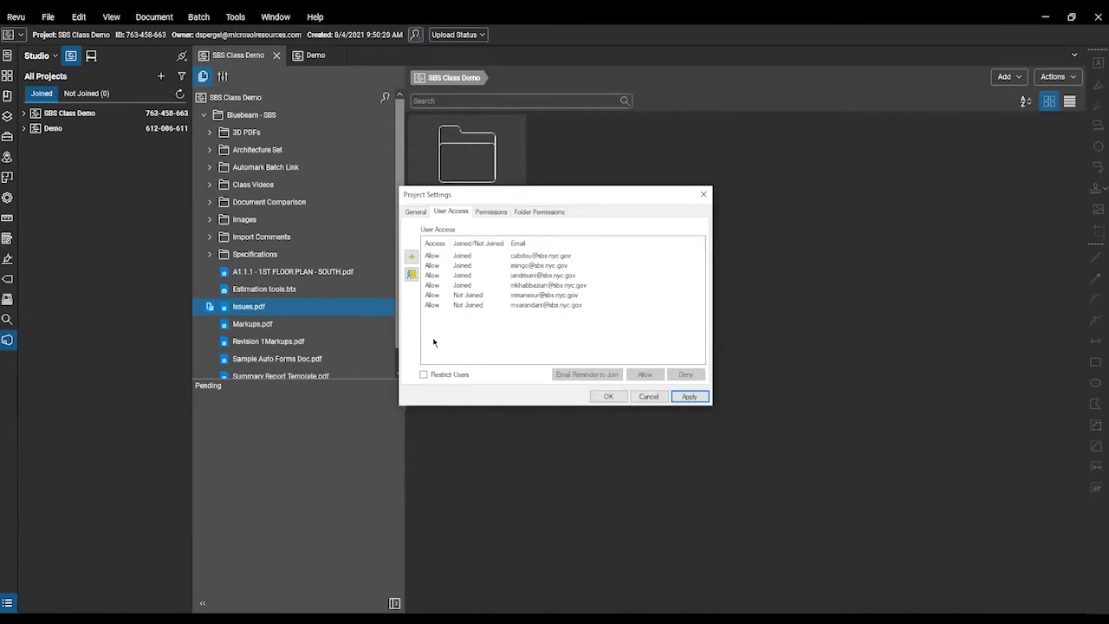
left_click(416, 212)
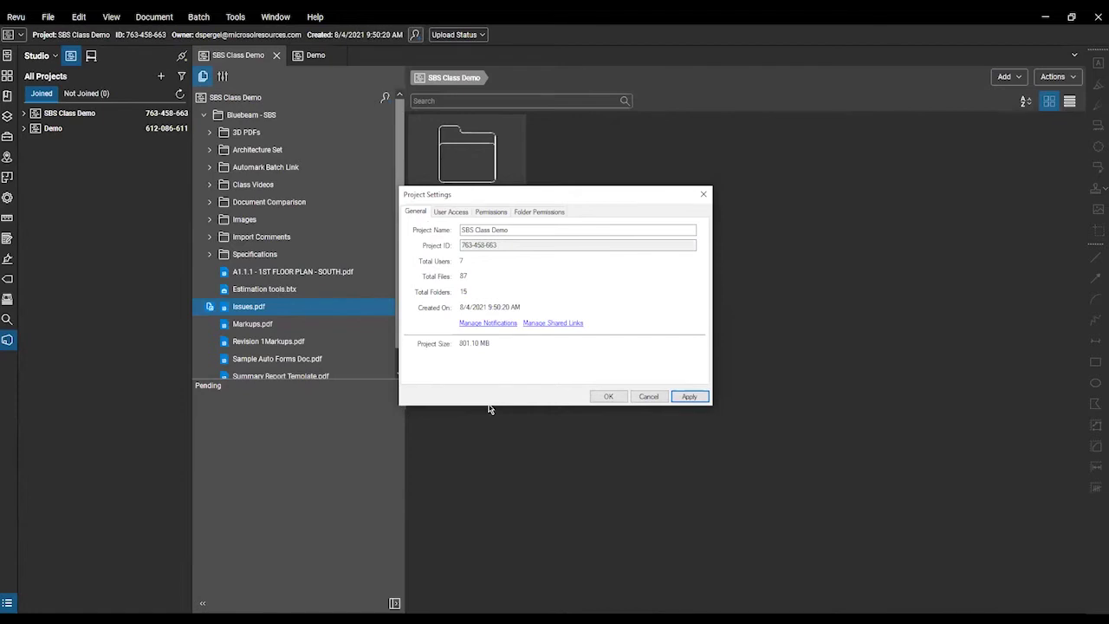
- Examine the permissions applied to the Attendees group, including Manage Permissions, Send PDFs to Sessions and Full Control
left_click(508, 216)
left_click(561, 271)
left_click(560, 287)
left_click(561, 296)
left_click(560, 251)
left_click(562, 242)
left_click(564, 260)
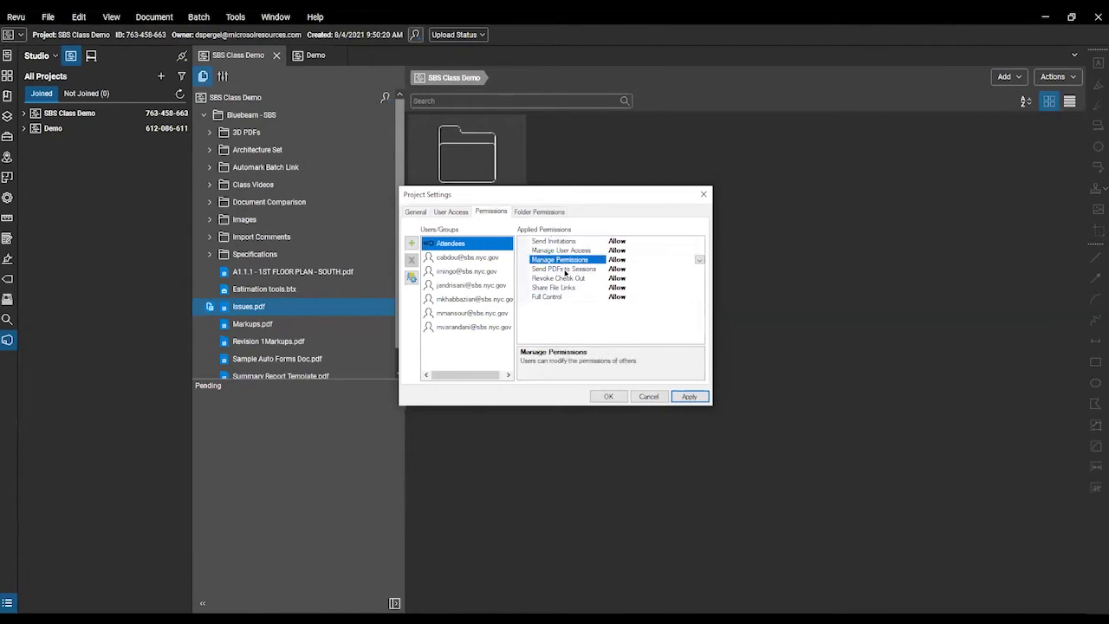
left_click(565, 273)
left_click(412, 277)
left_click(468, 254)
left_click(654, 396)
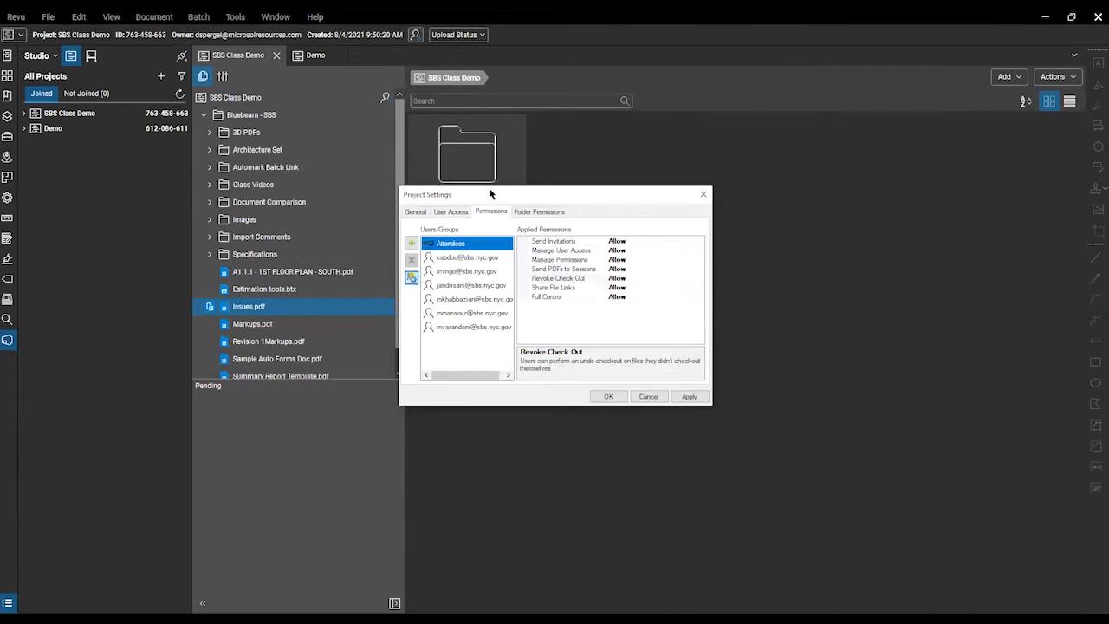
- Move the Project Settings dialog aside and reread the descriptions of the Attendees permissions, ending with Revoke Check Out
left_click_drag(490, 194, 429, 200)
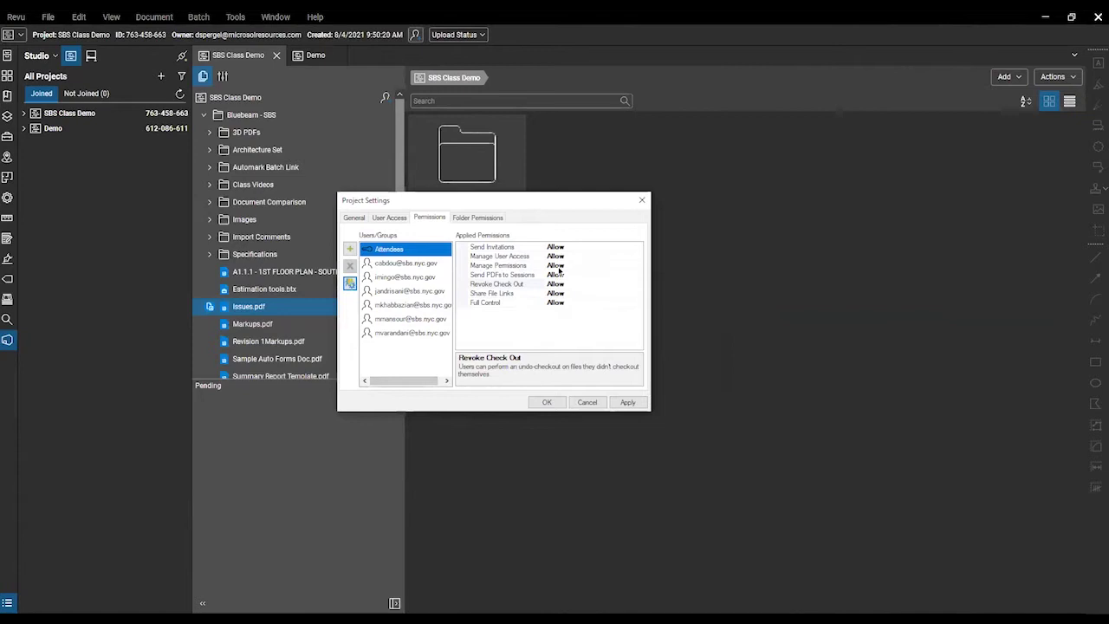
left_click(531, 276)
left_click(526, 293)
left_click(522, 302)
left_click(515, 248)
left_click(512, 267)
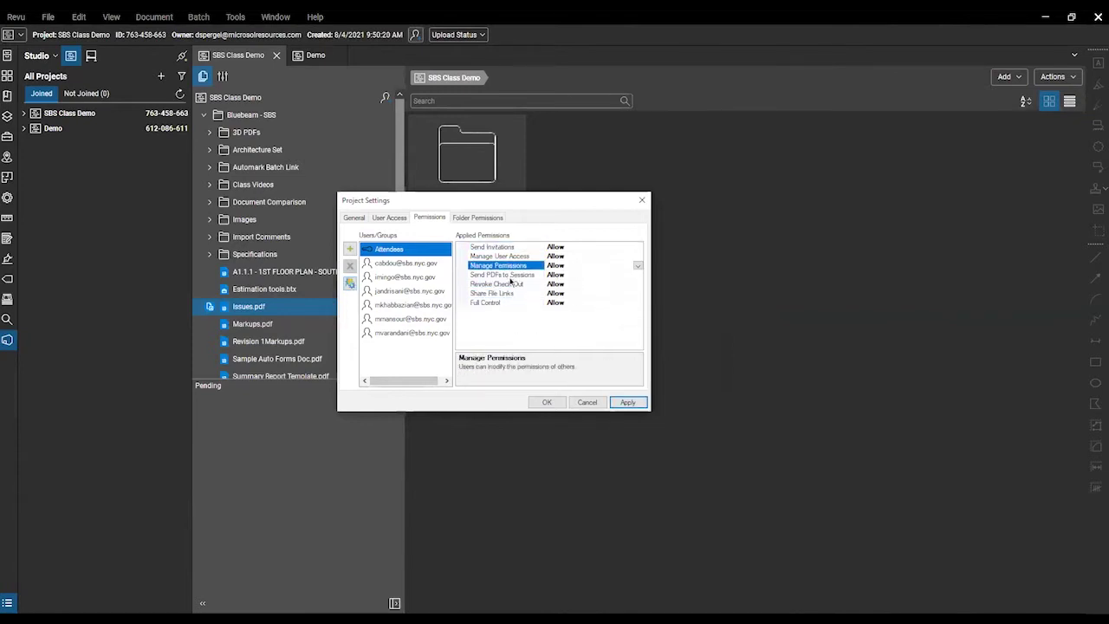
left_click(508, 285)
- Expand Project Root in the folder permissions and review the settings of the Bluebeam - SBS and Automark Batch Link folders
left_click(474, 219)
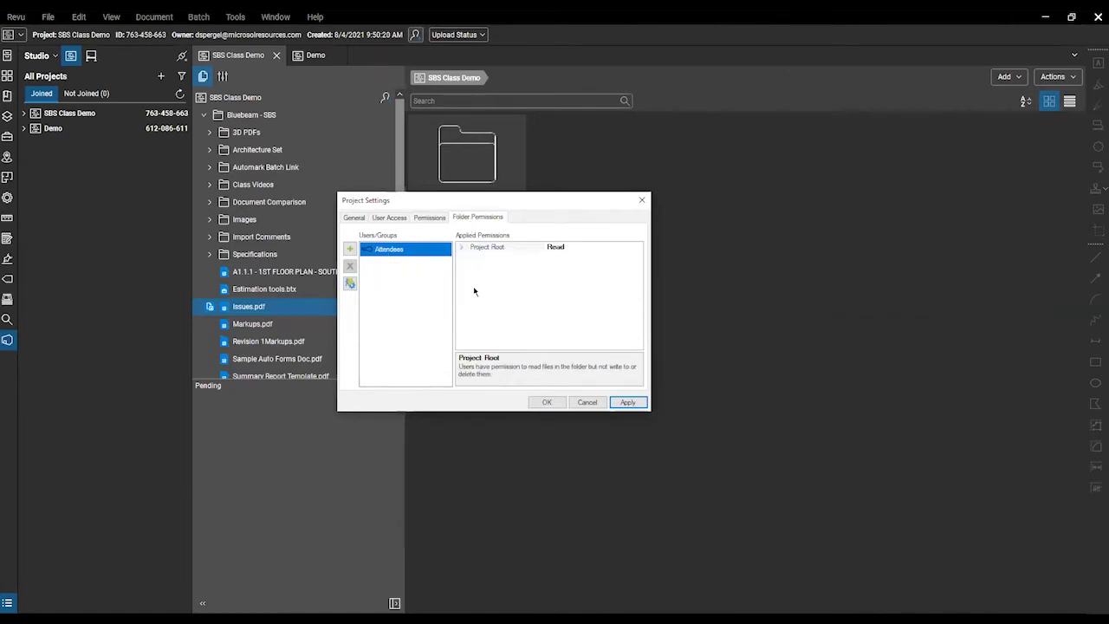
left_click(482, 246)
left_click(461, 247)
left_click(474, 257)
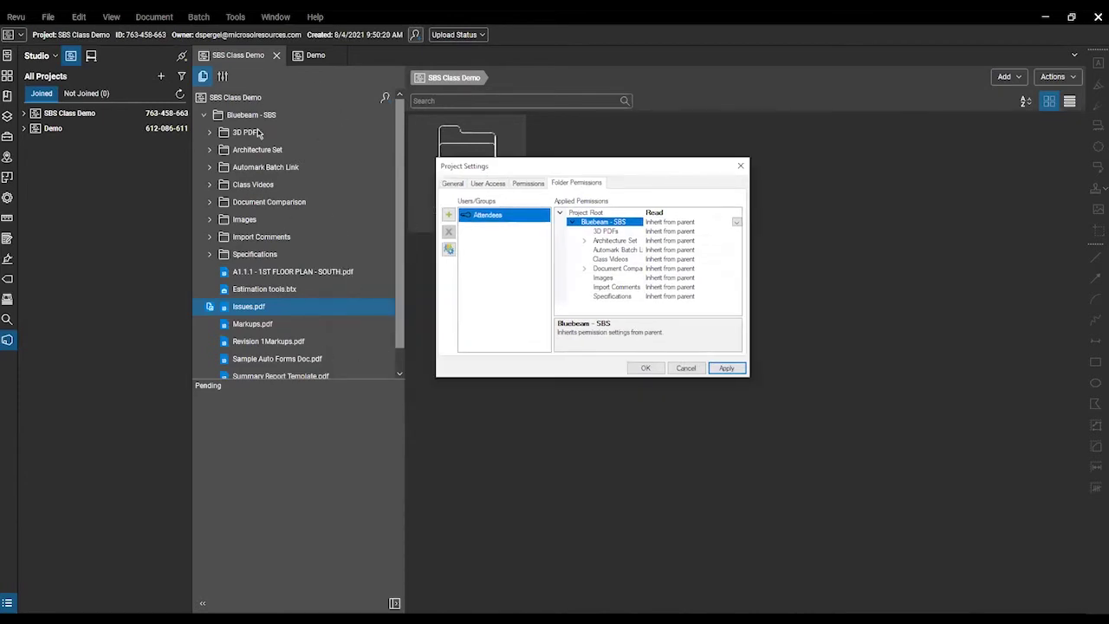
left_click(630, 250)
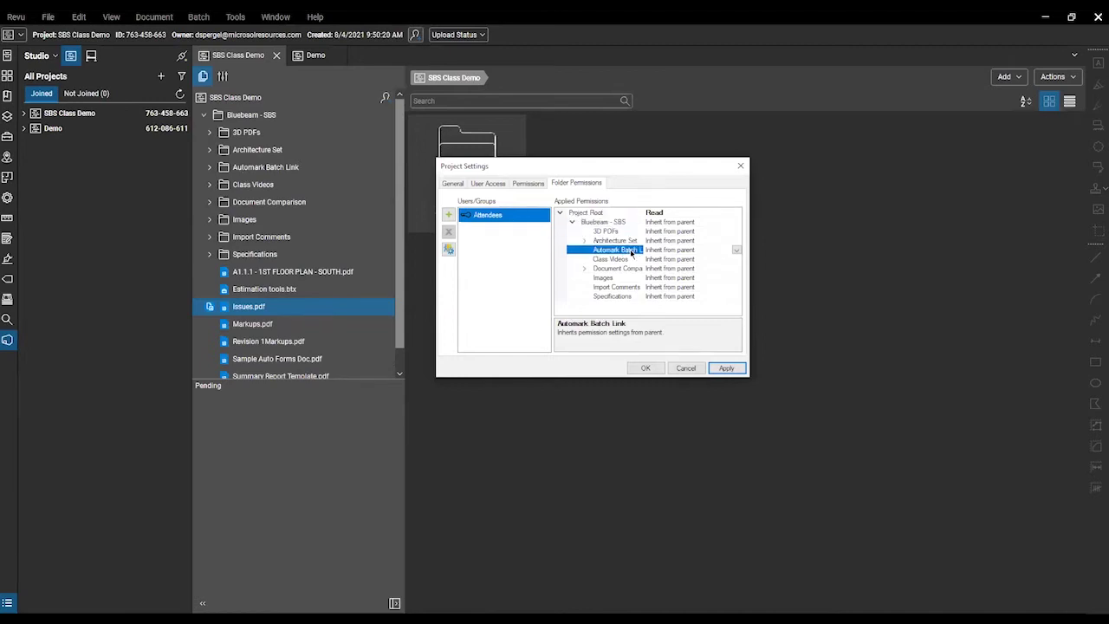
- View the access levels available to Attendees for the Document Comparison folder, and close the project settings without saving
left_click(713, 269)
left_click(736, 269)
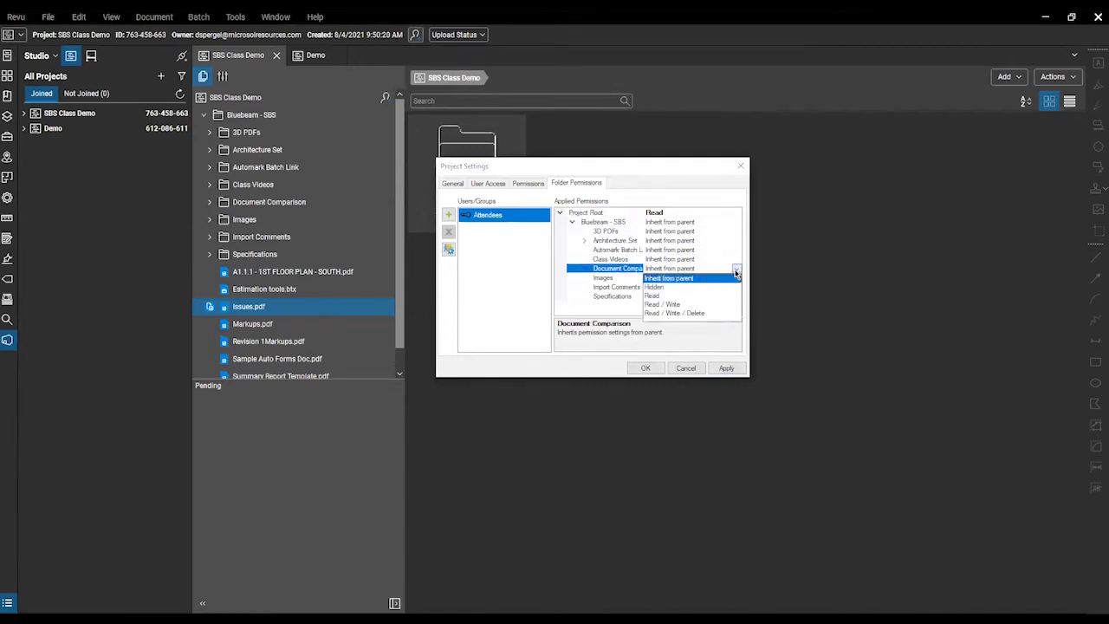
left_click(736, 276)
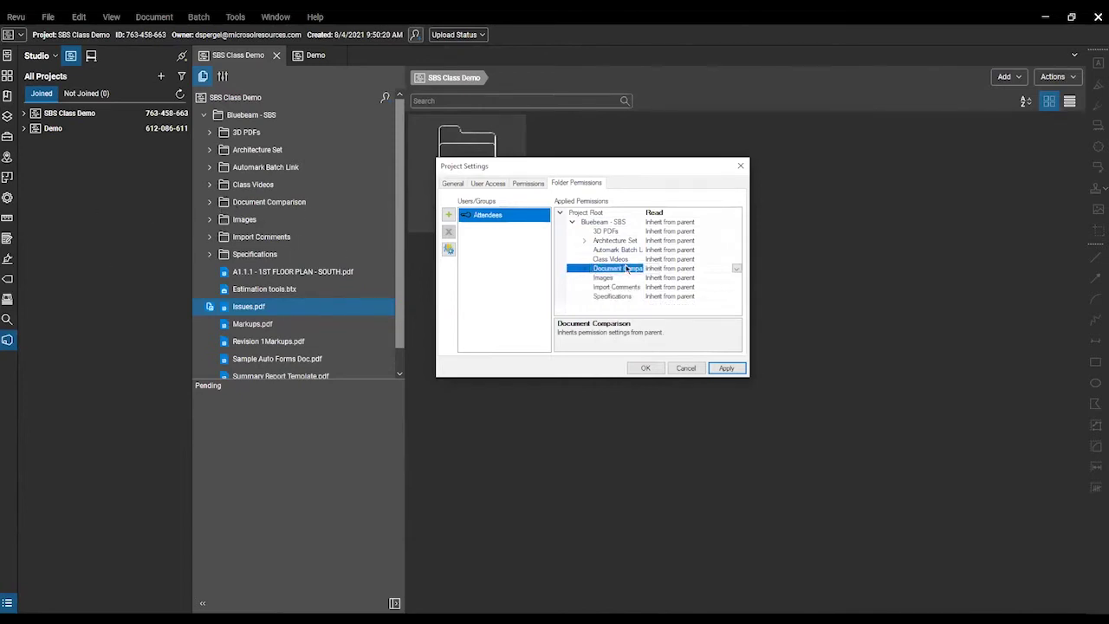
left_click(736, 269)
left_click(511, 231)
left_click(528, 184)
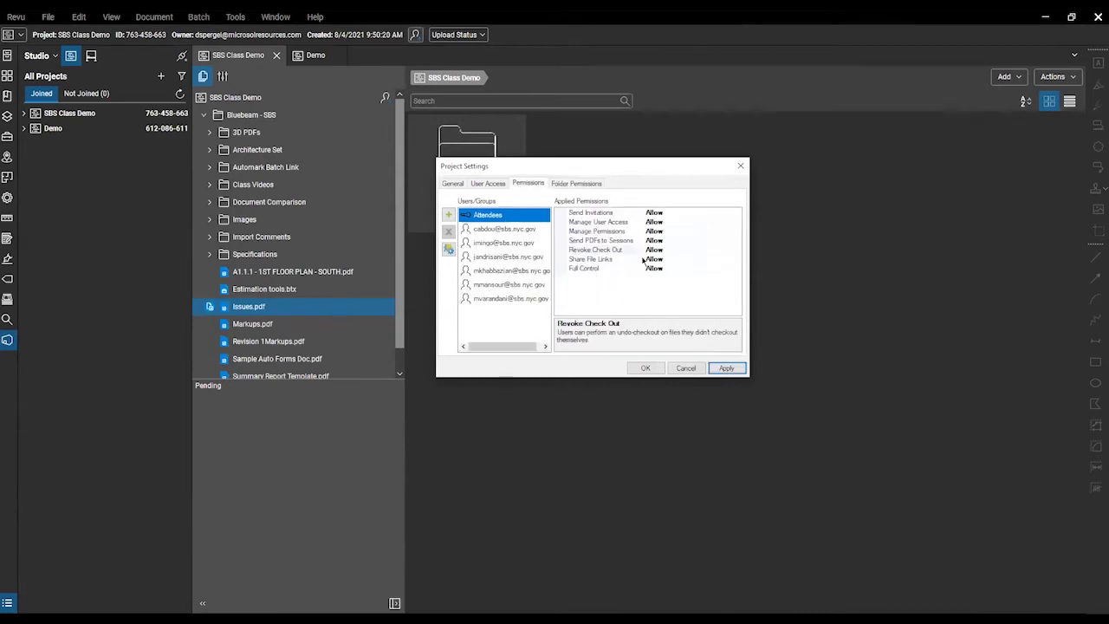
left_click(683, 365)
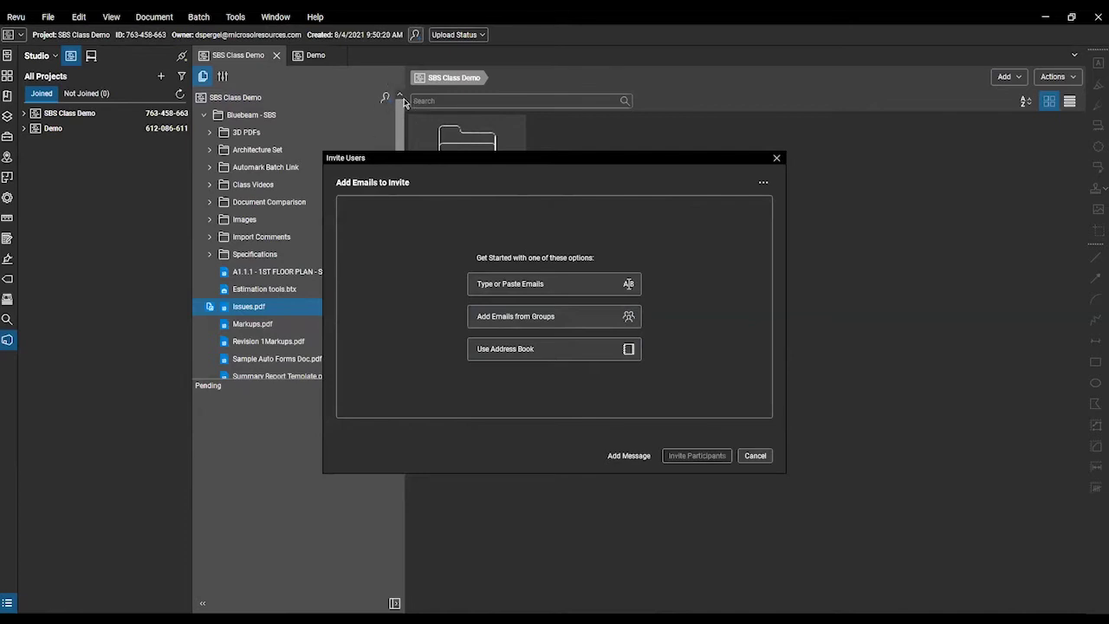
- View the option to invite users by typing or pasting emails, and close the invitation without adding anyone
left_click(532, 286)
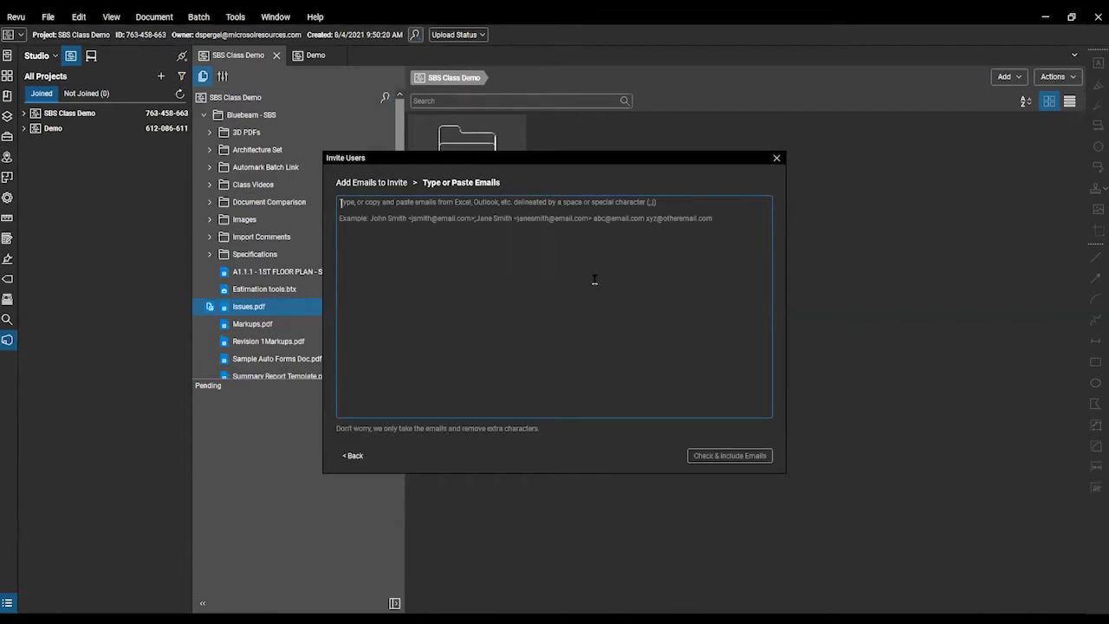
left_click(776, 161)
- Open Issues.pdf from the project without Split View, dismiss the checkout notice and look over the floor plan
scroll(303, 214, "down", 1)
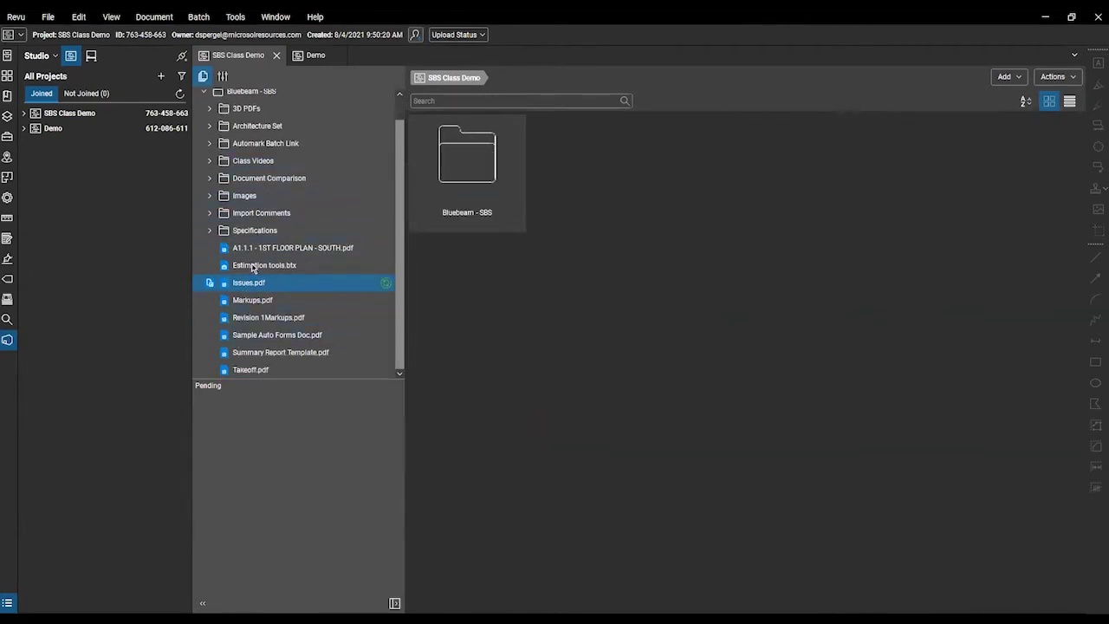
scroll(232, 321, "up", 1)
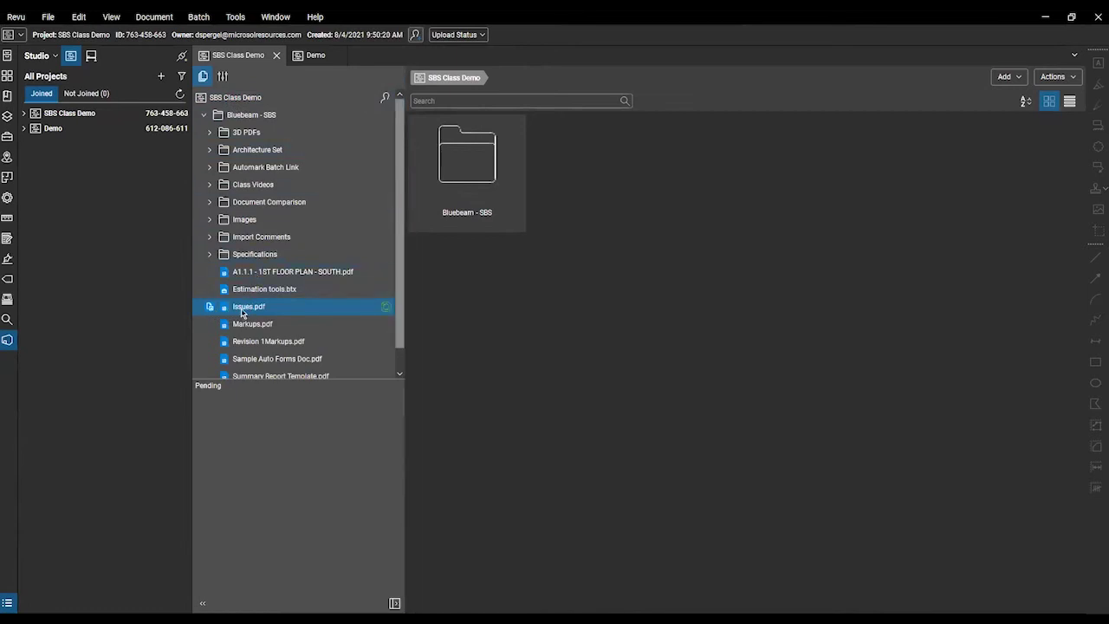
mouse_move(212, 310)
double_click(230, 309)
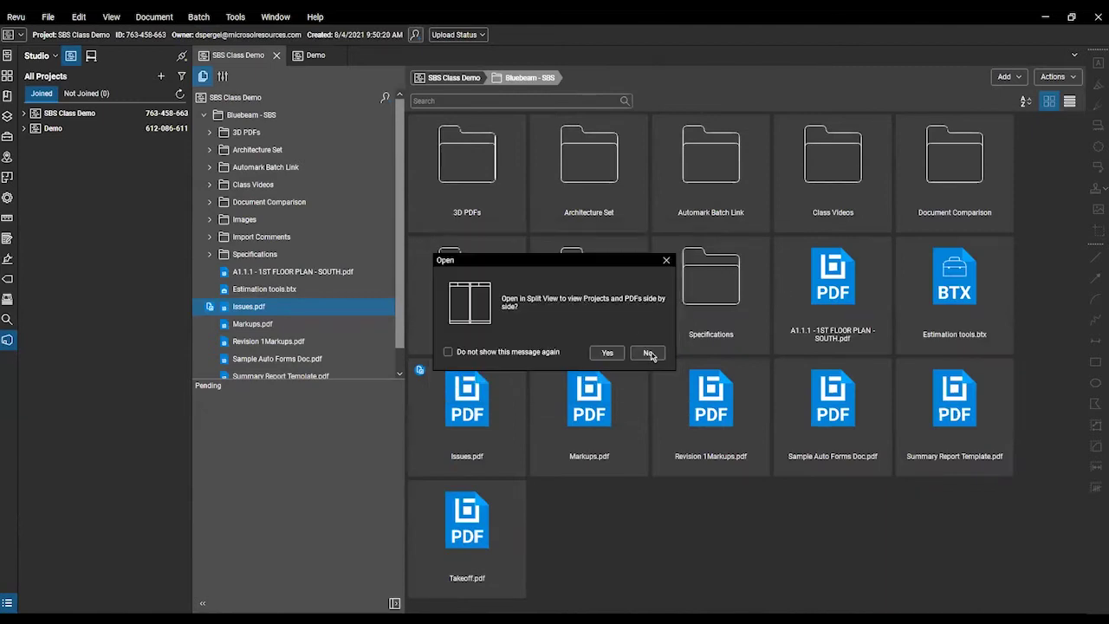
left_click(652, 355)
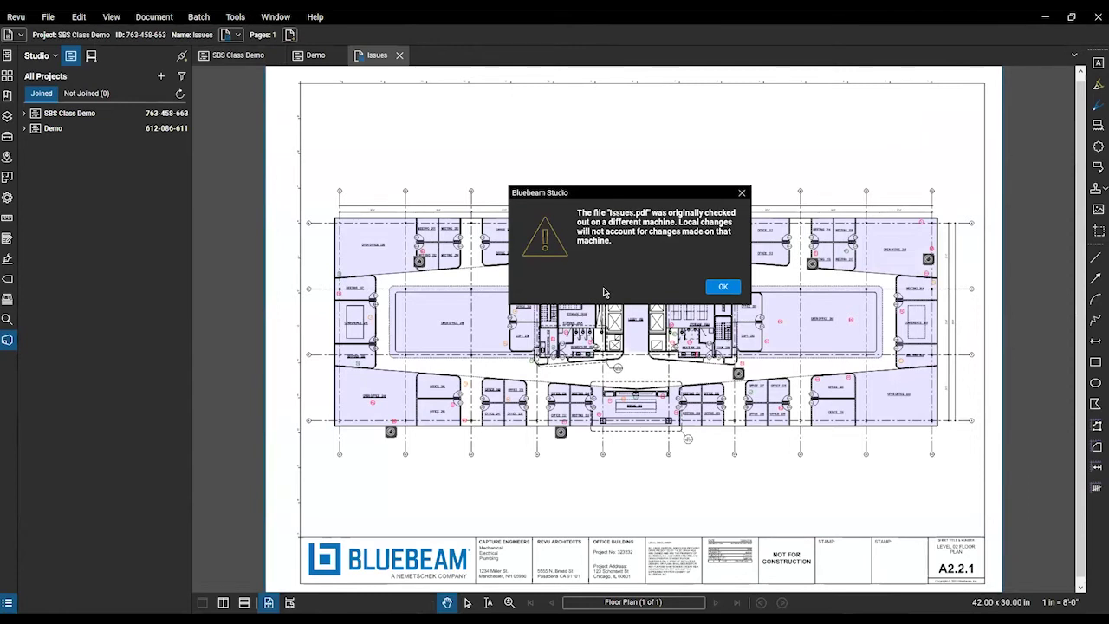
left_click(720, 288)
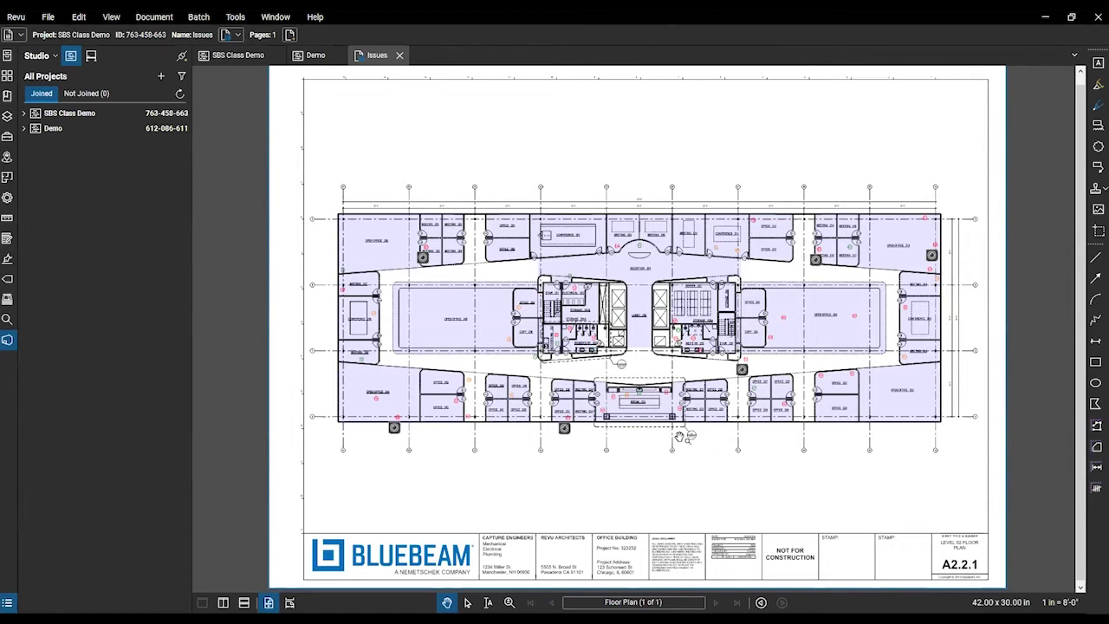
left_click_drag(713, 542, 715, 524)
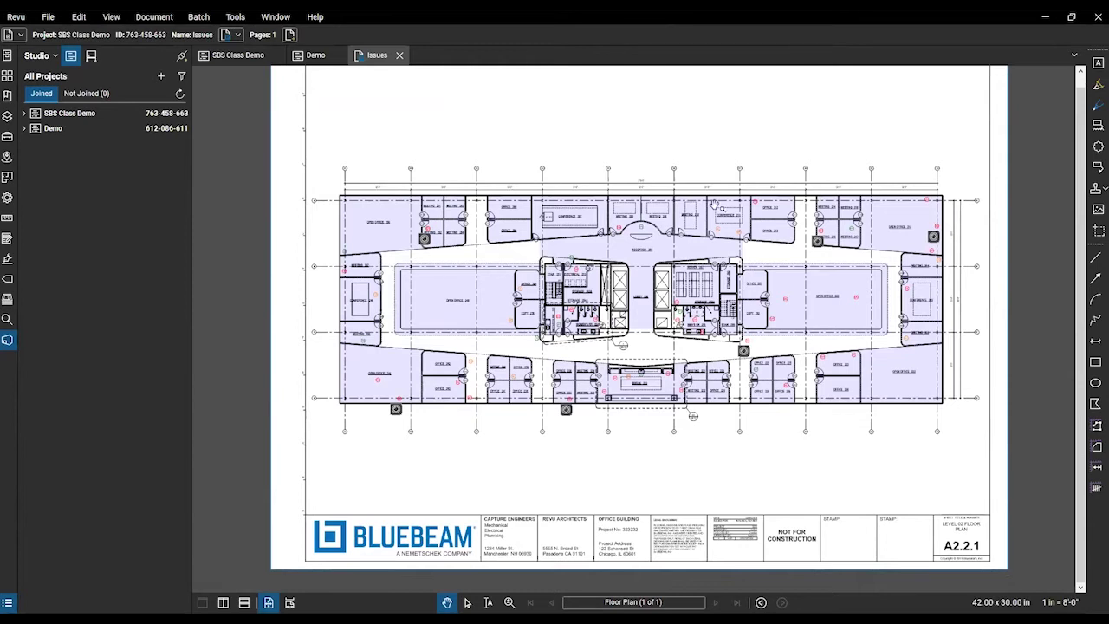
mouse_move(637, 375)
- Return to the SBS Class Demo project and download a copy of Issues.pdf under its existing name
left_click(231, 56)
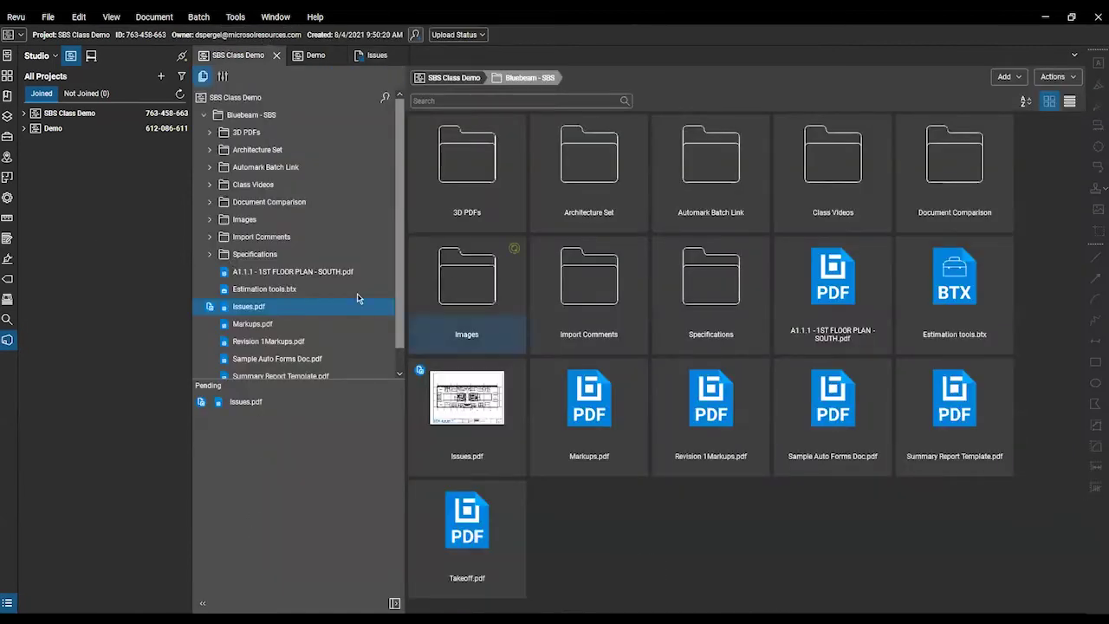
right_click(308, 311)
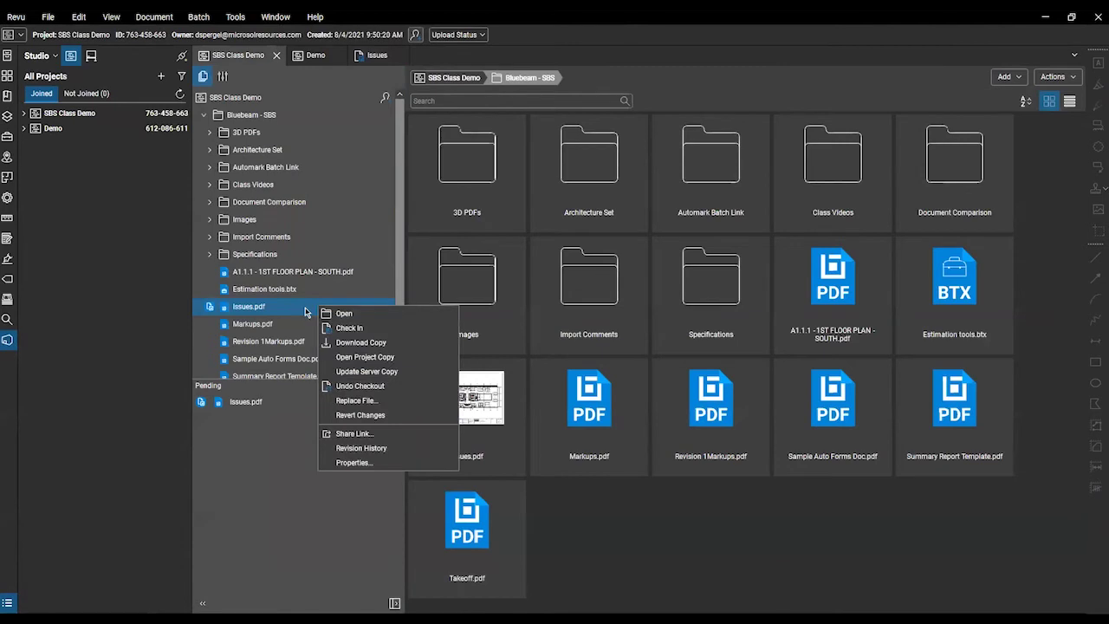
left_click(360, 343)
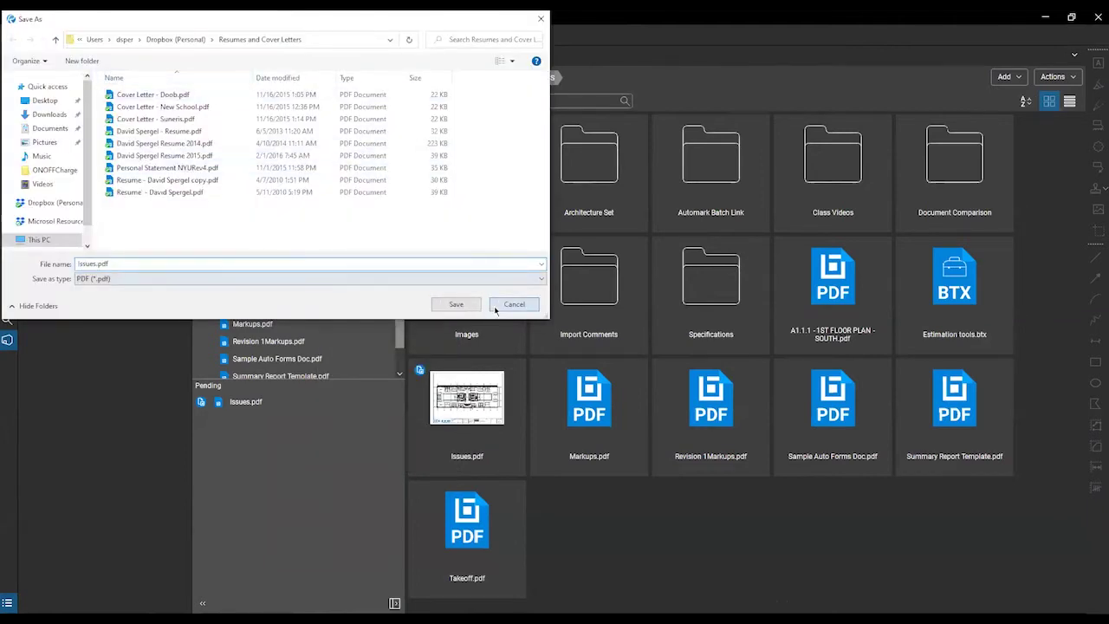
left_click(452, 302)
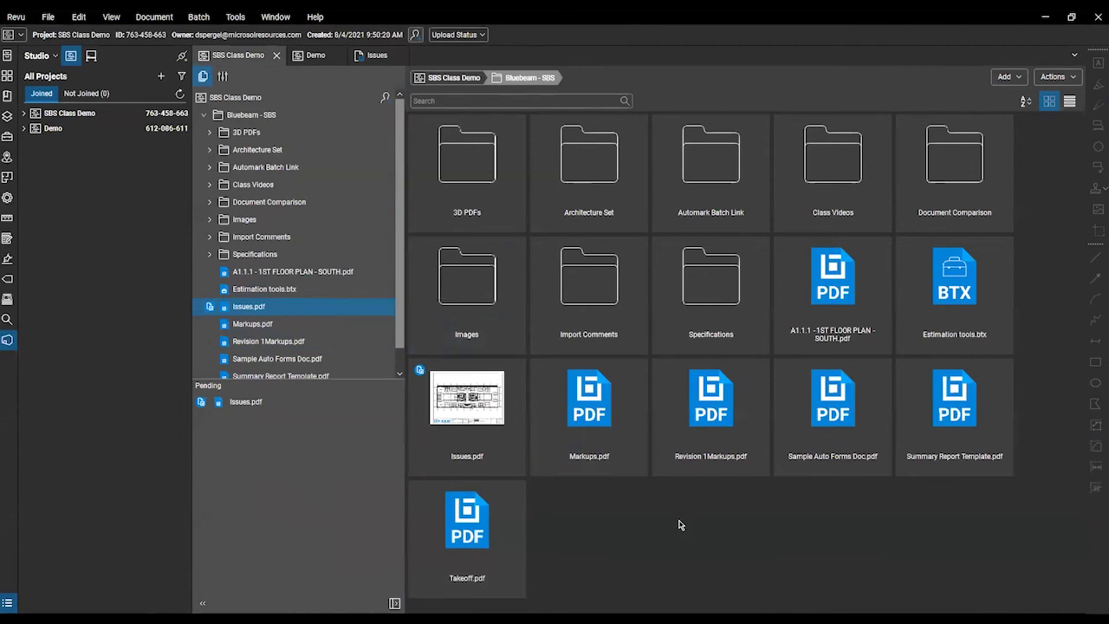
- Check in the pending Issues.pdf to the project without a comment
scroll(400, 351, "down", 1)
scroll(400, 309, "up", 1)
scroll(402, 302, "down", 1)
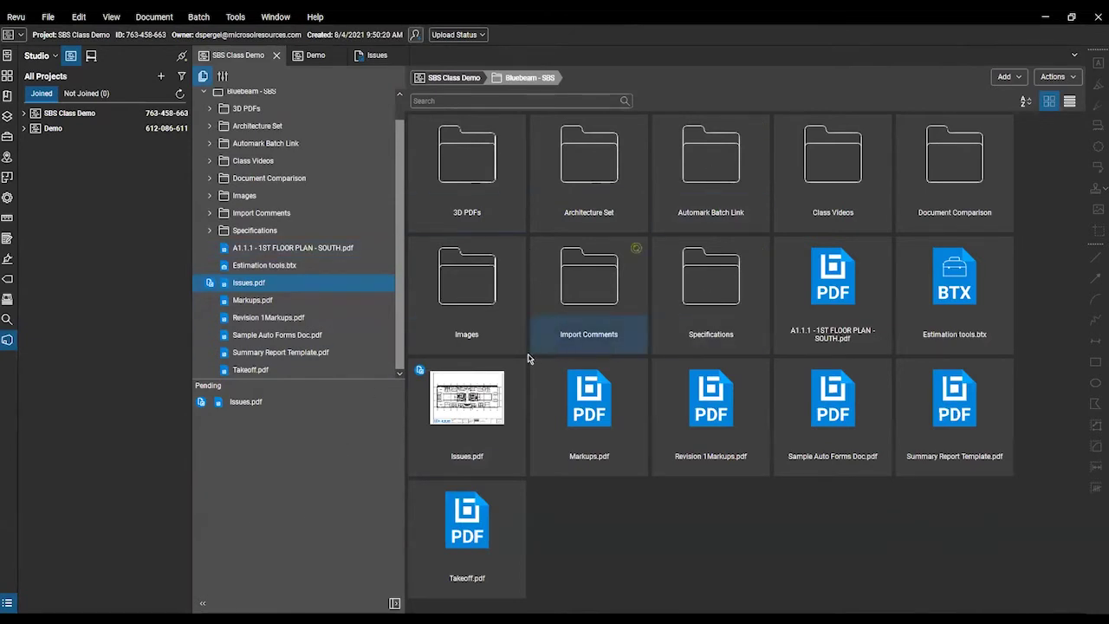
left_click(266, 403)
right_click(266, 403)
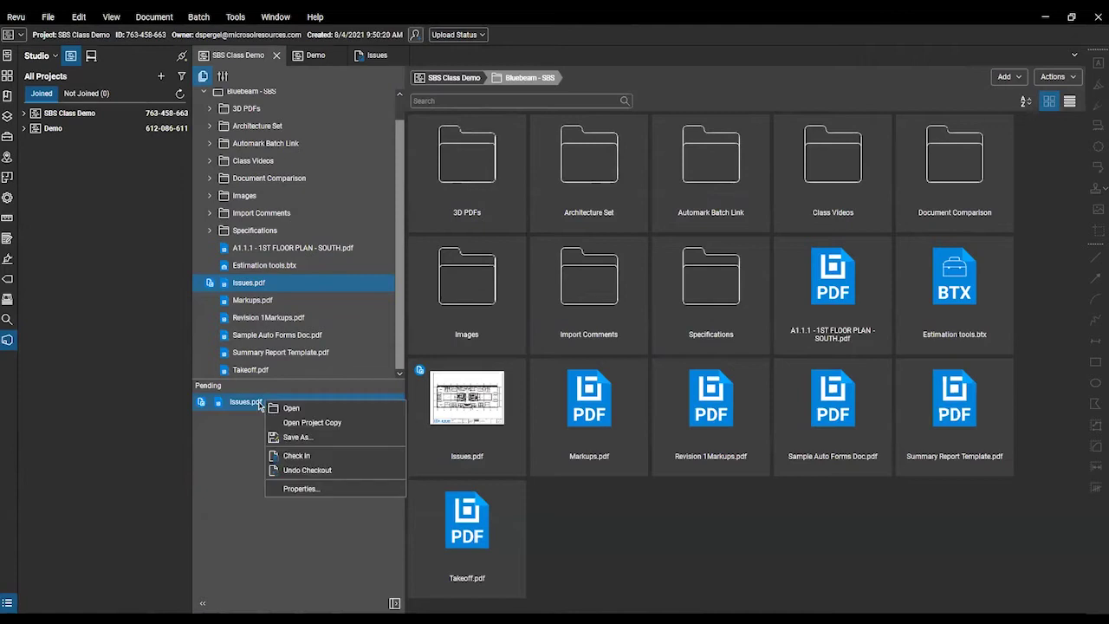
left_click(296, 456)
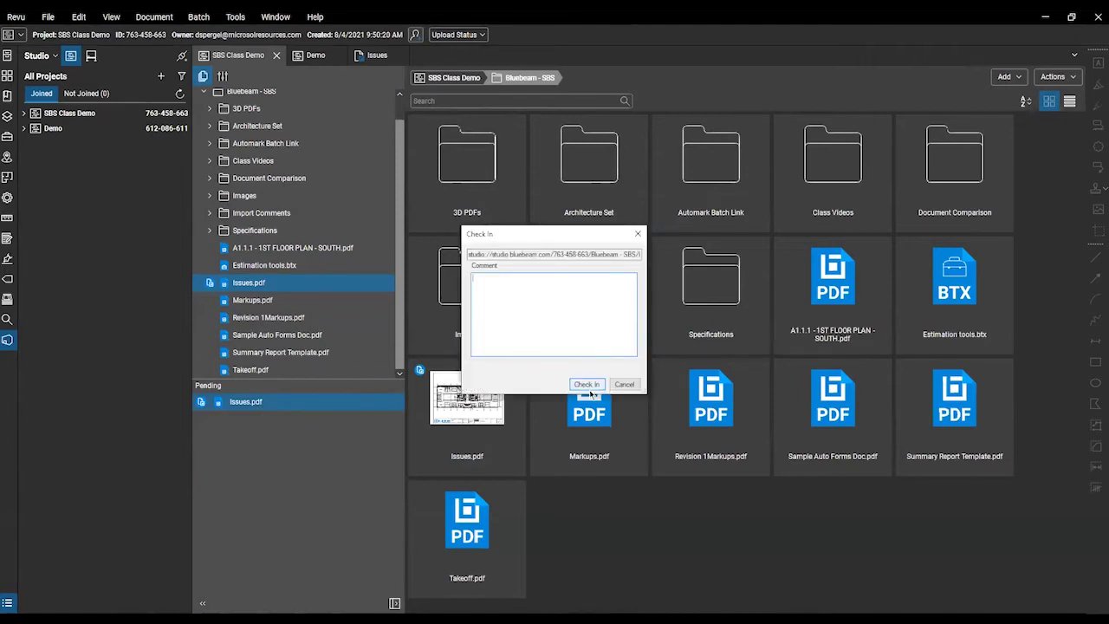
left_click(584, 385)
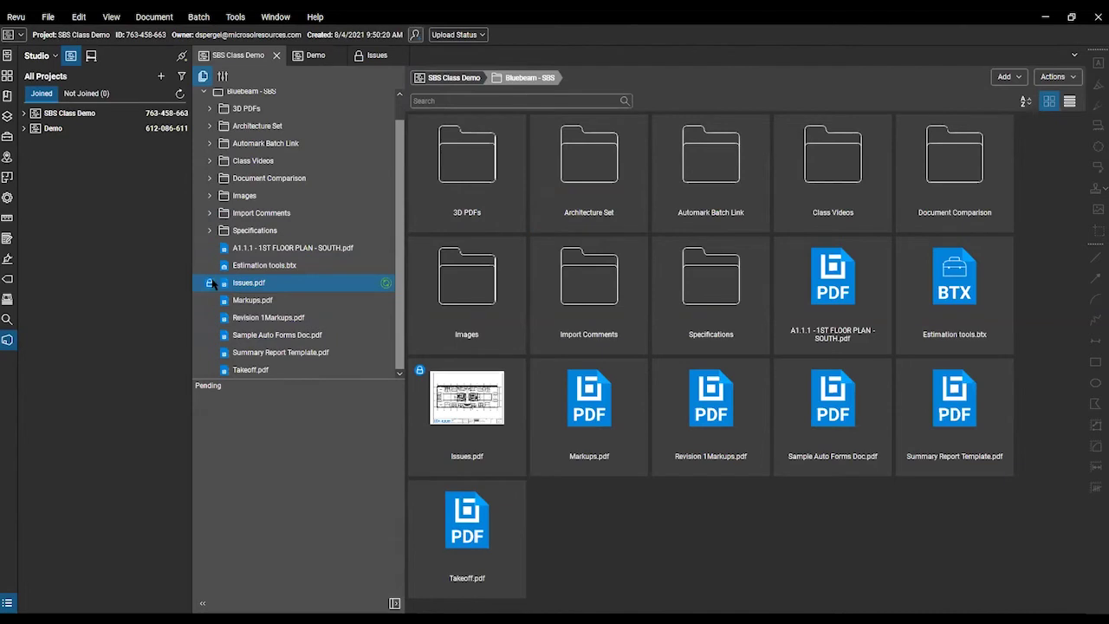
- View the revision history of Issues.pdf and compare its versions 1.1 and 1.0
key("Down")
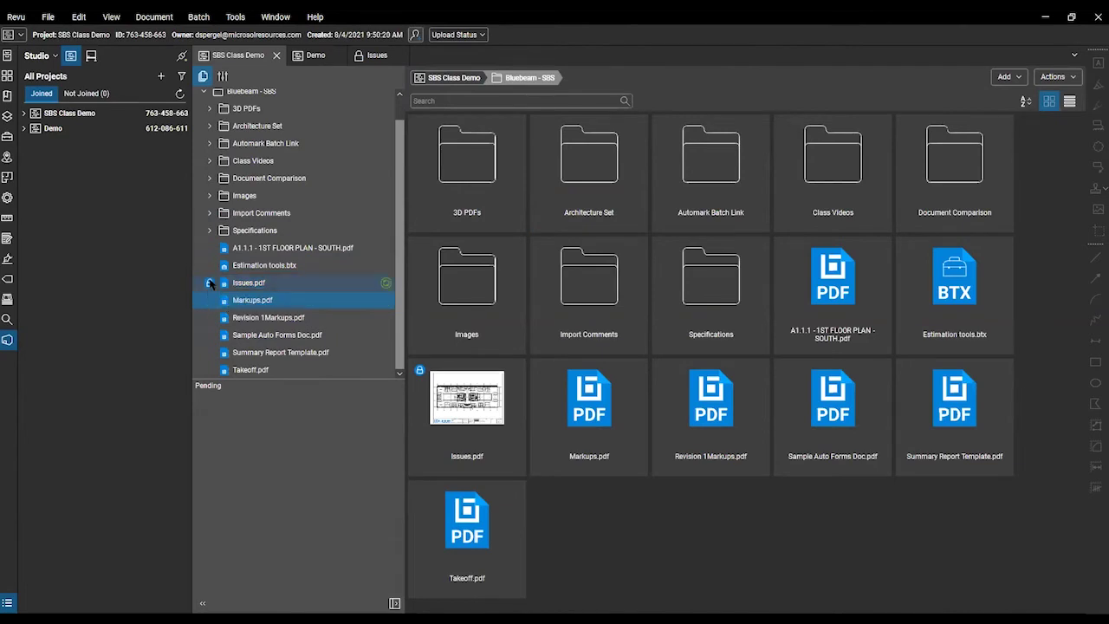
right_click(221, 285)
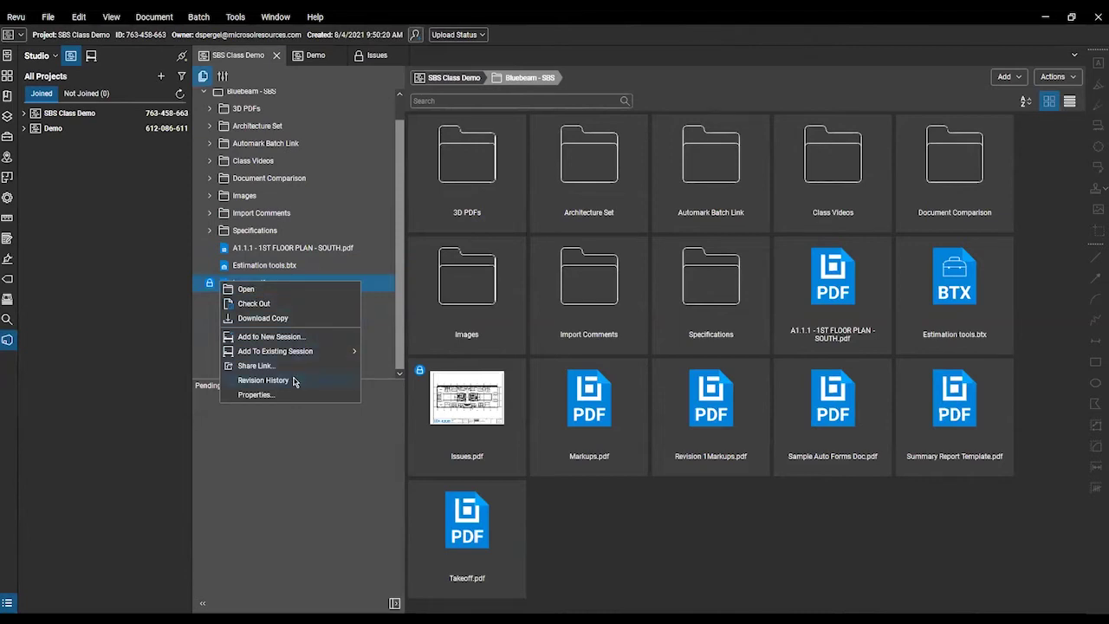
left_click(264, 380)
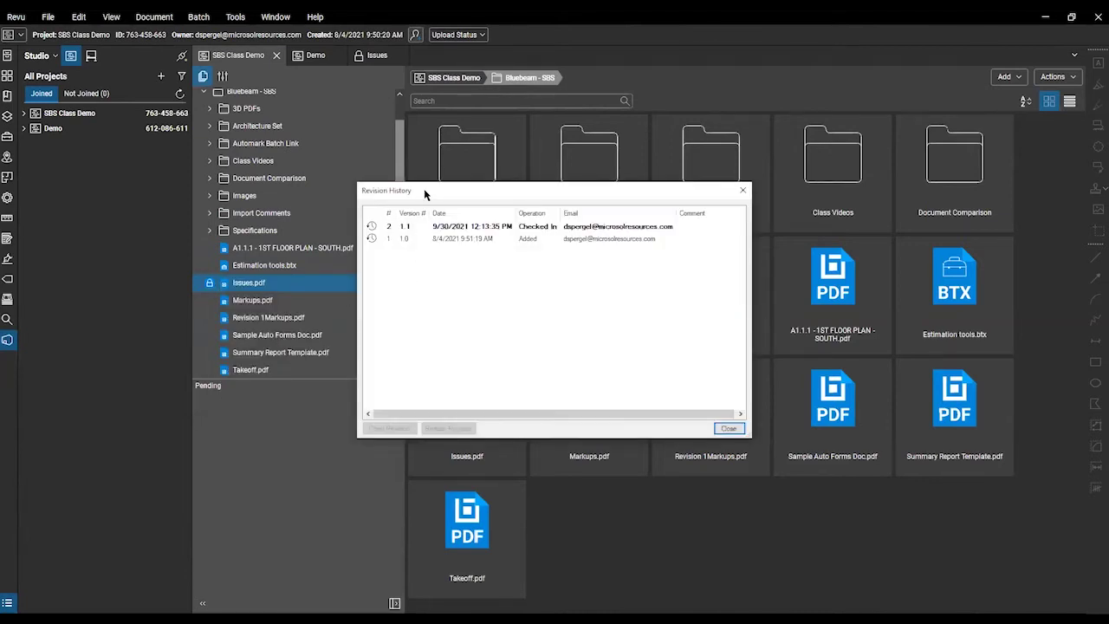
left_click_drag(422, 189, 491, 161)
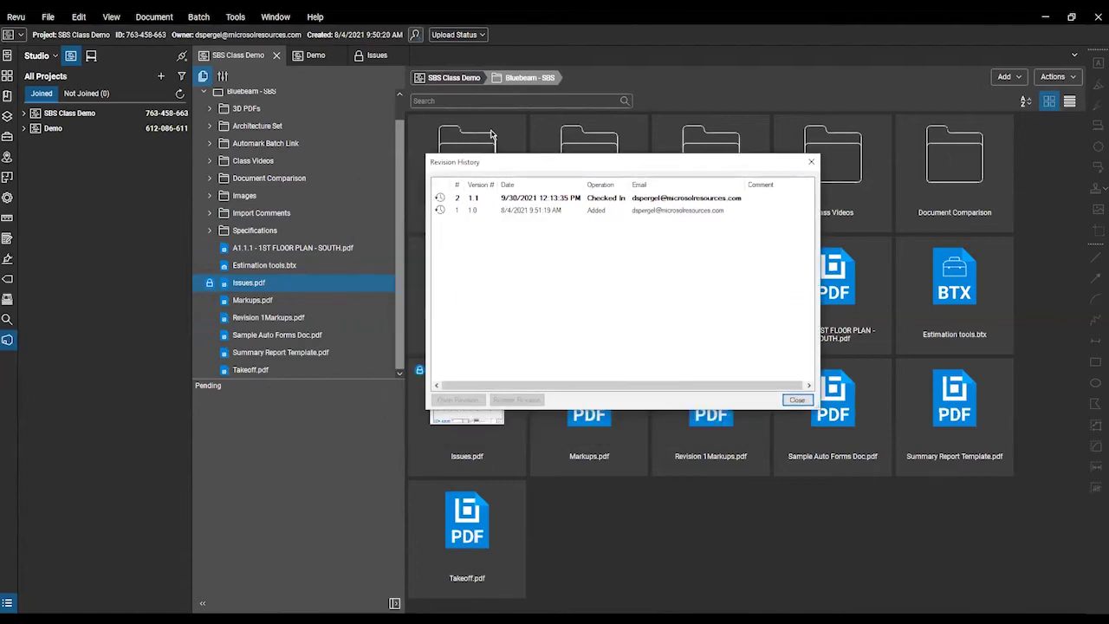
left_click(509, 212)
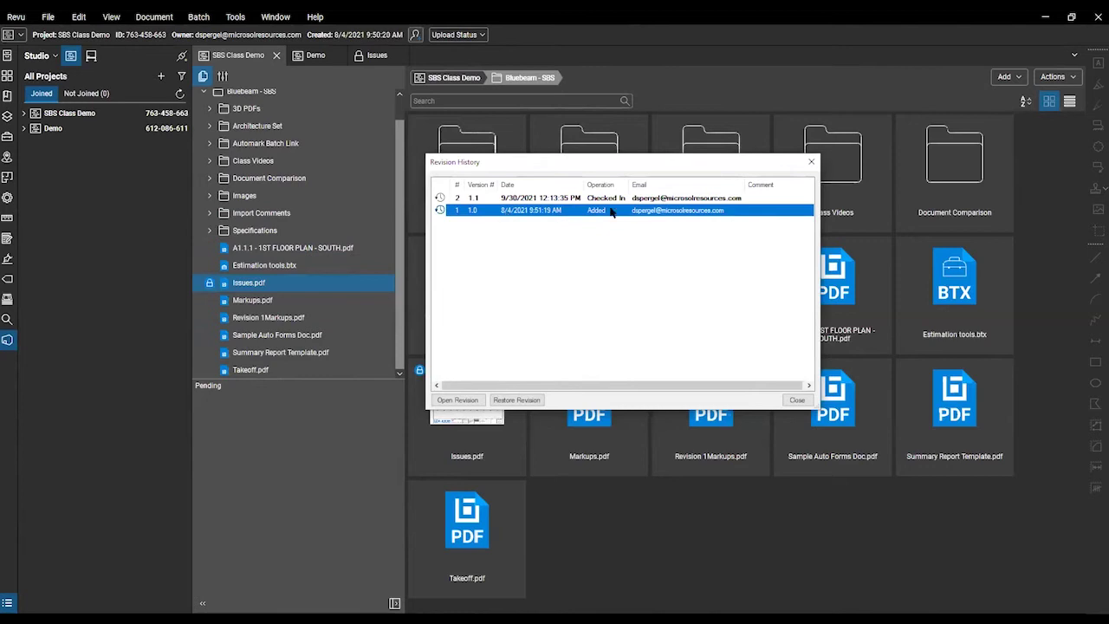
left_click(559, 199)
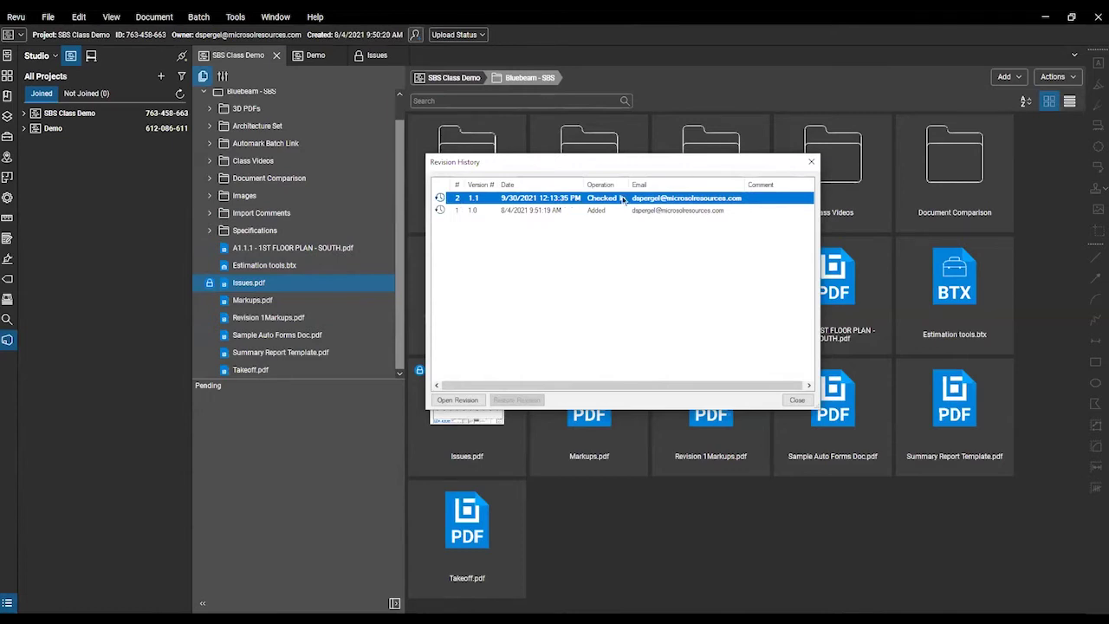
left_click(505, 211)
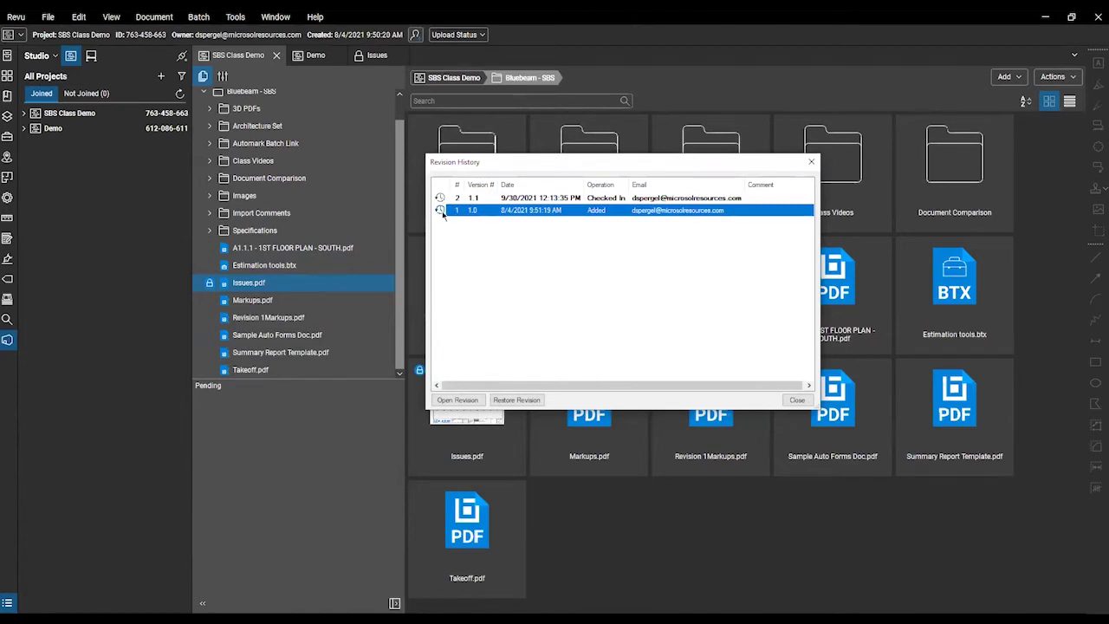
- Open the version 1.0 revision of Issues.pdf for viewing, and close the revision history
left_click(475, 401)
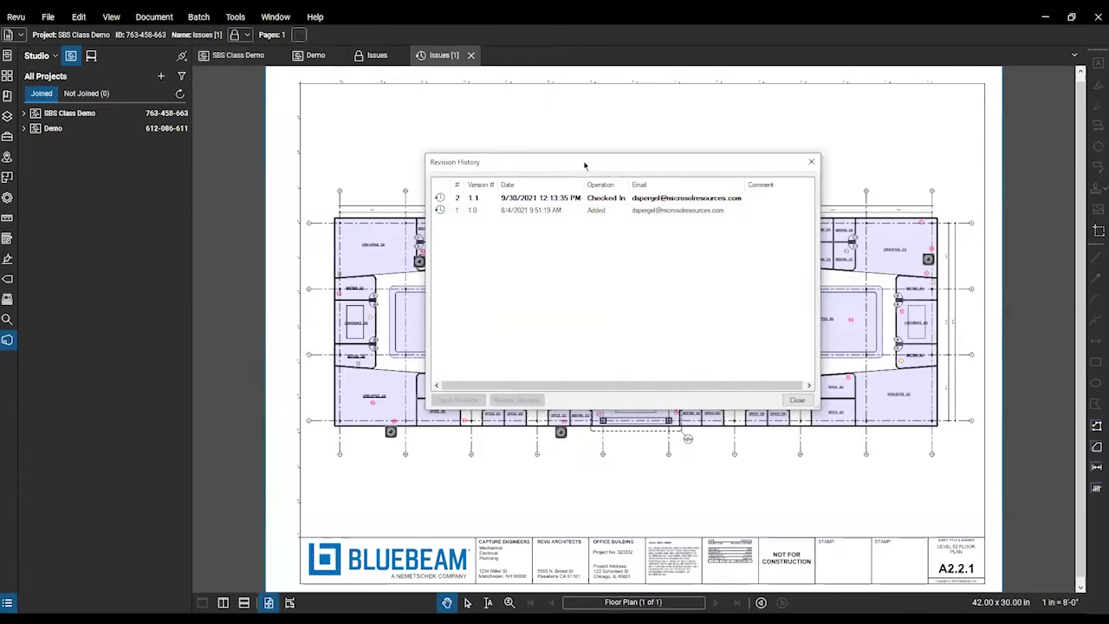
left_click_drag(537, 162, 466, 161)
left_click(495, 210)
left_click(489, 265)
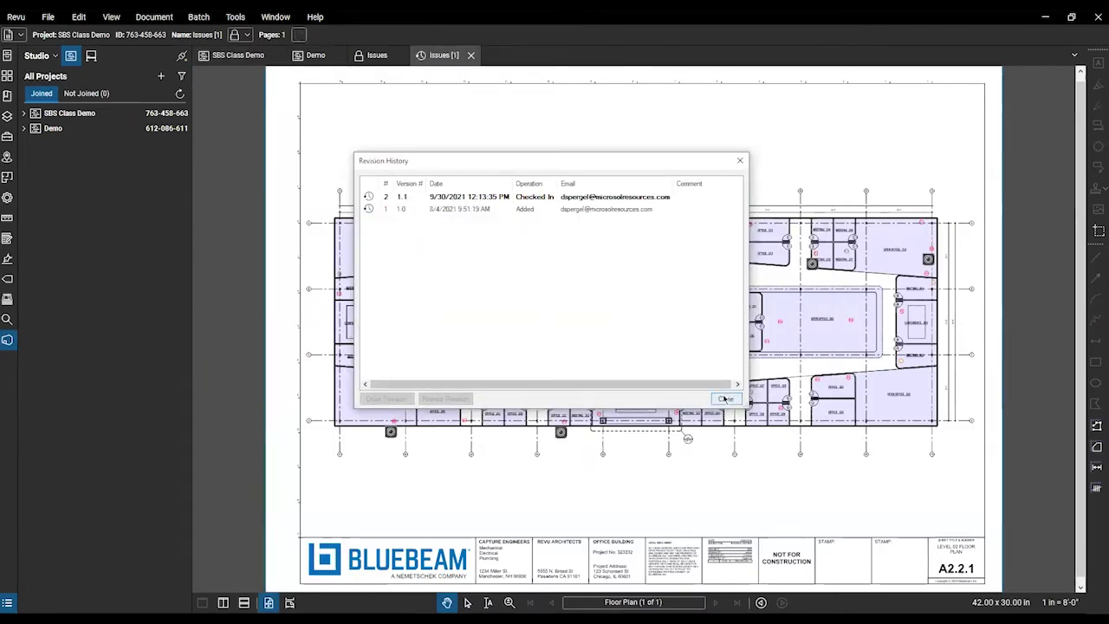
key("Escape")
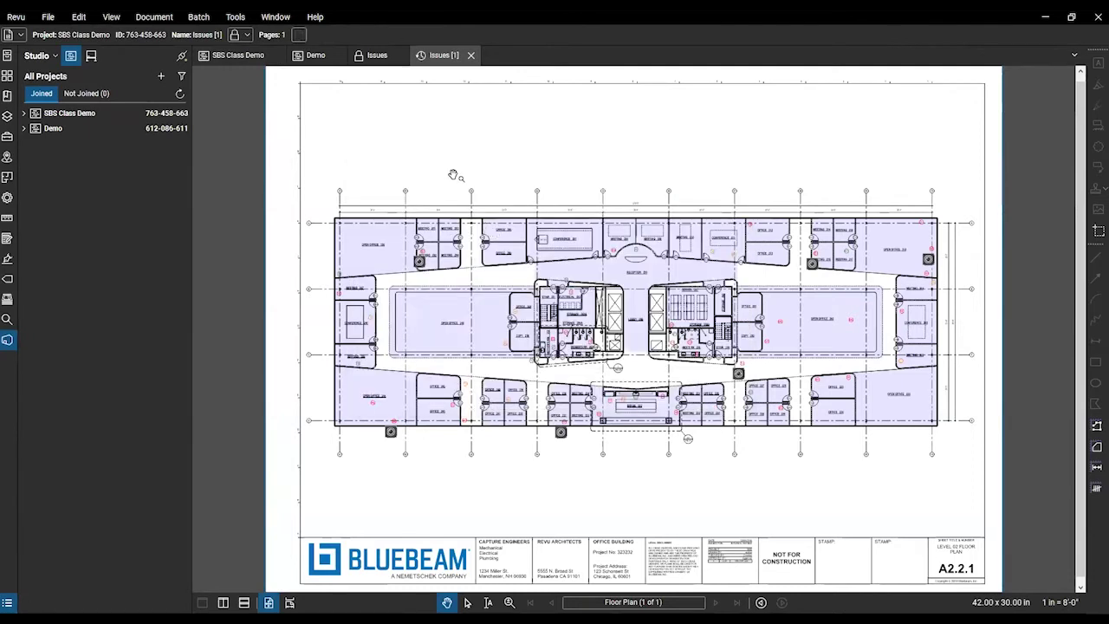
- Close the opened revision and the Issues document, returning to the SBS Class Demo project
left_click(471, 55)
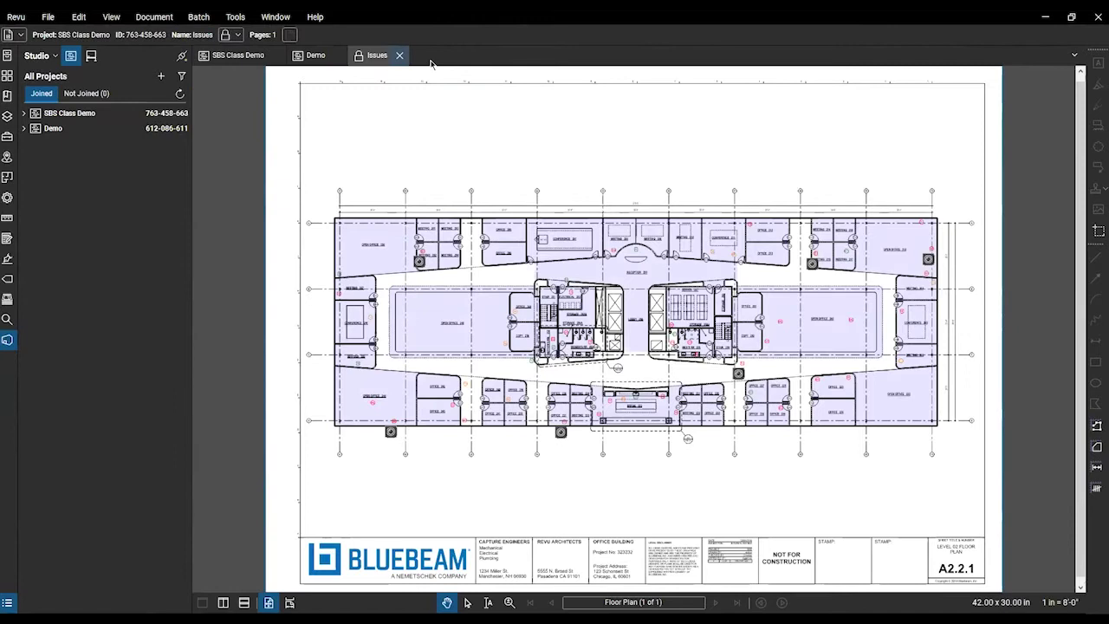
right_click(431, 63)
key("ctrl+w")
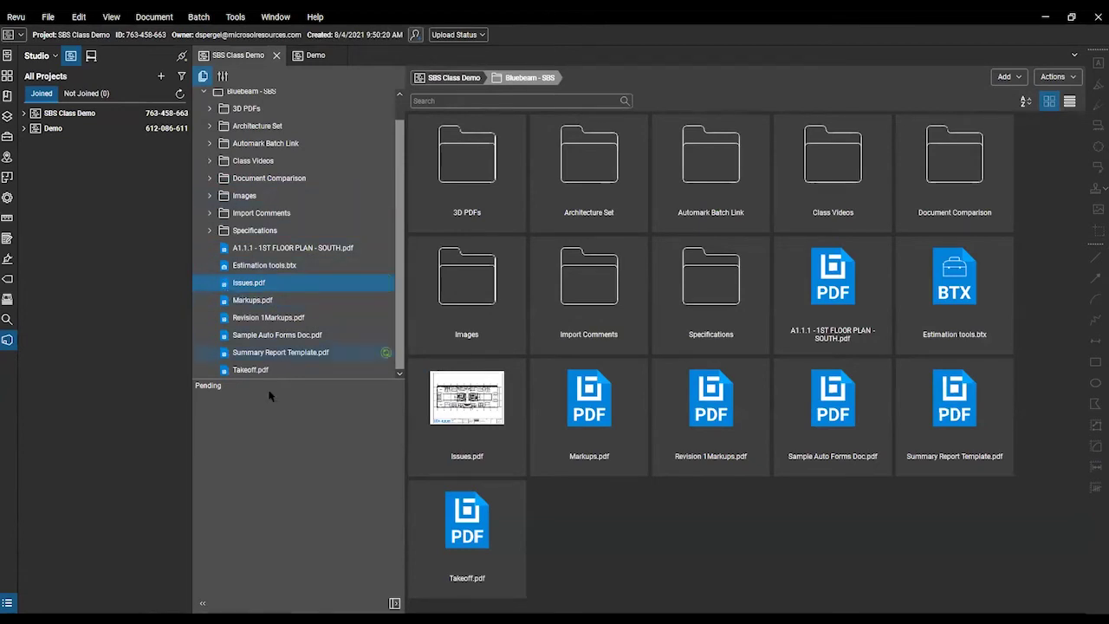
- View the options for adding folders and files to the project, and enlarge the Pending area
left_click(1007, 77)
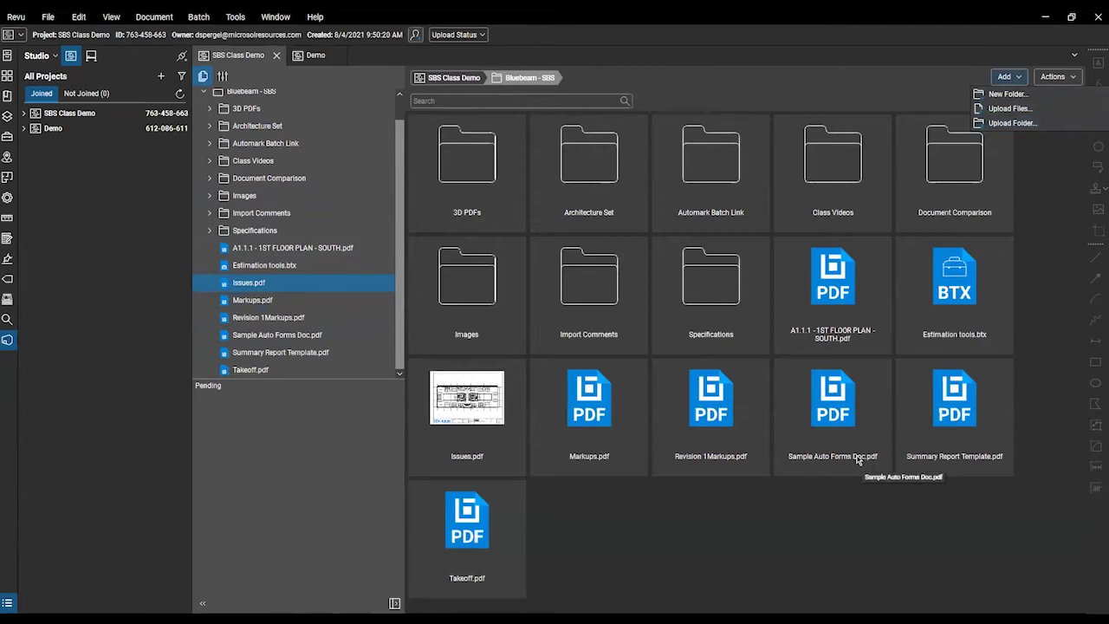
left_click(772, 525)
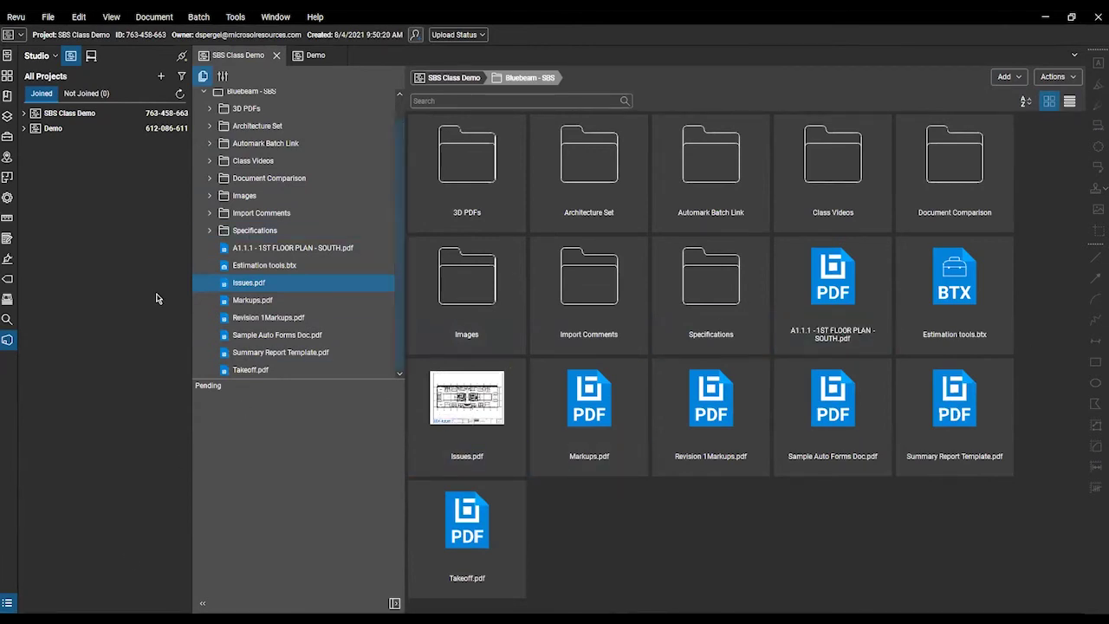
scroll(290, 269, "up", 1)
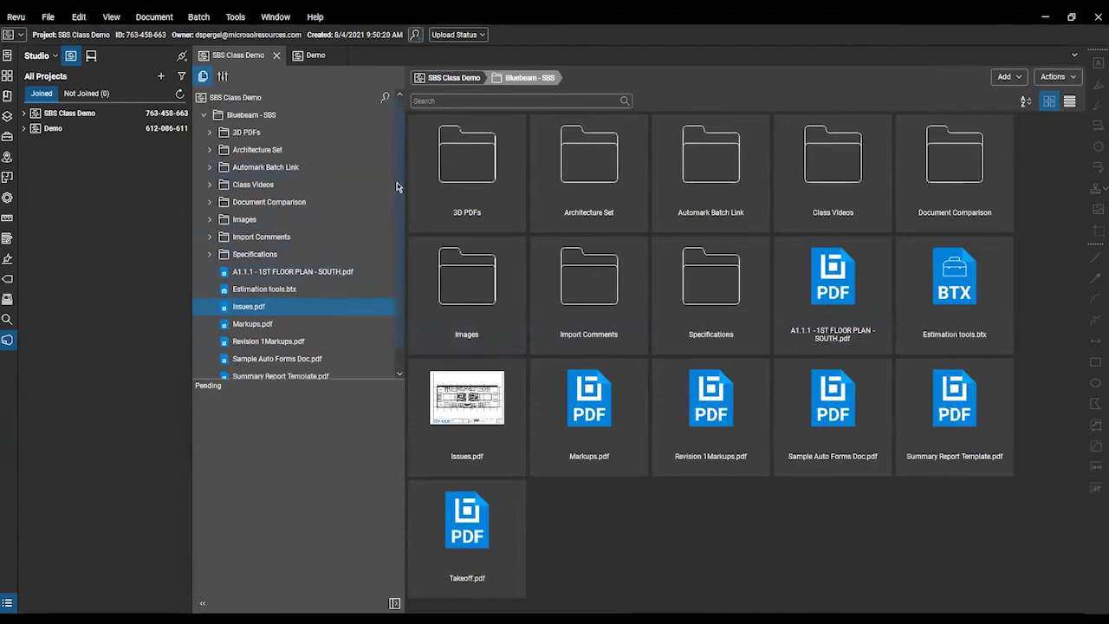
scroll(386, 186, "down", 1)
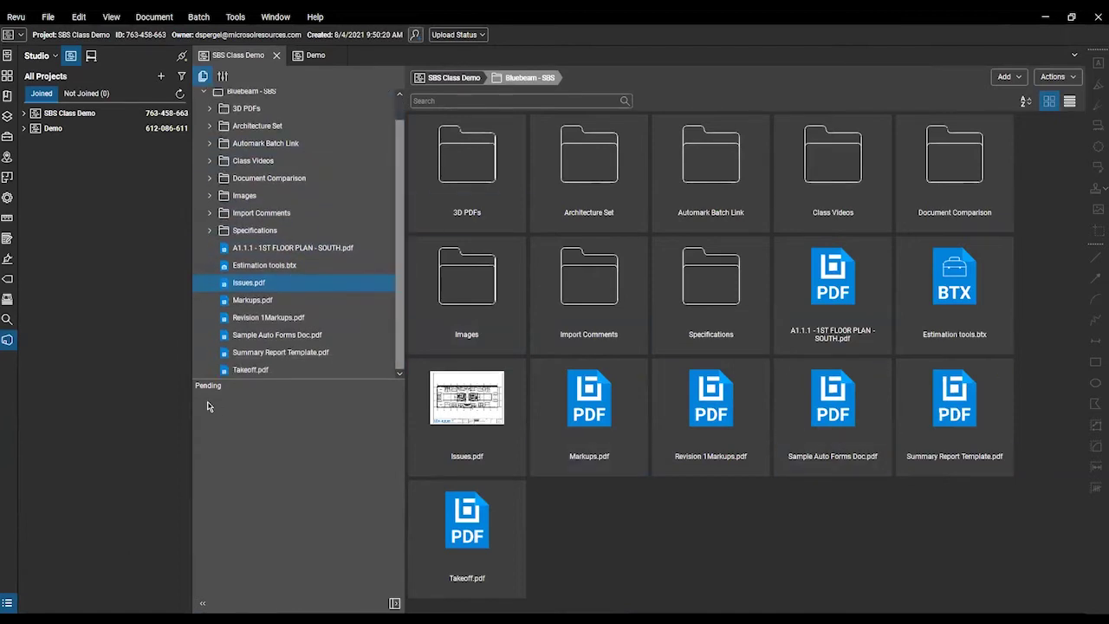
left_click_drag(316, 386, 329, 350)
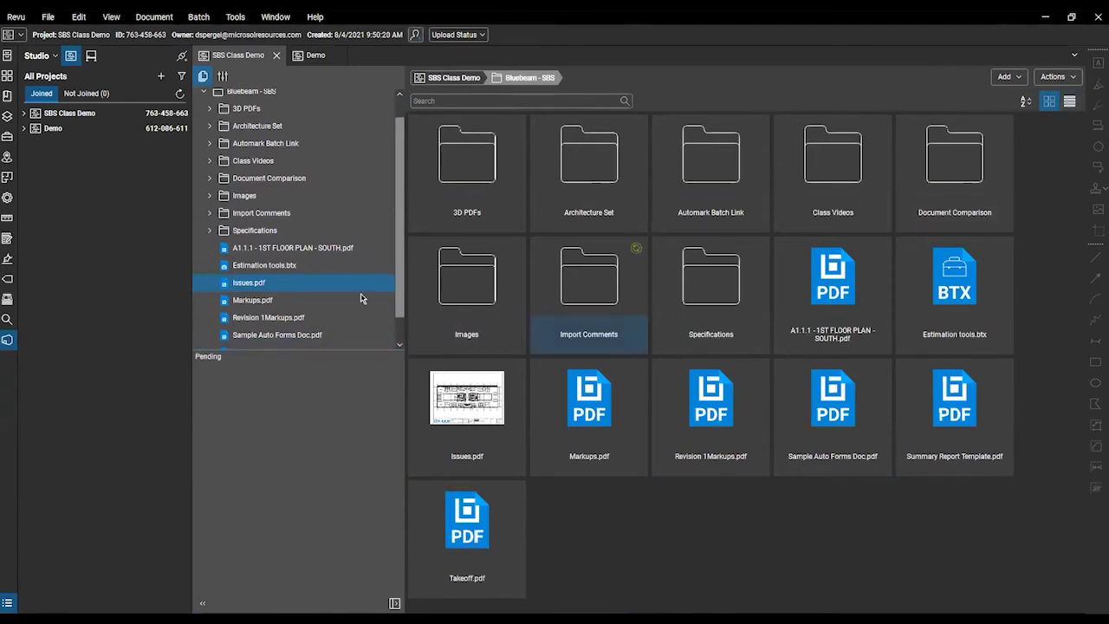
- Open the project's Checkout Review, look over its path, user and session columns, and close it
left_click(1066, 77)
left_click(1017, 77)
left_click(1047, 77)
left_click(852, 83)
left_click(1065, 81)
left_click(1025, 113)
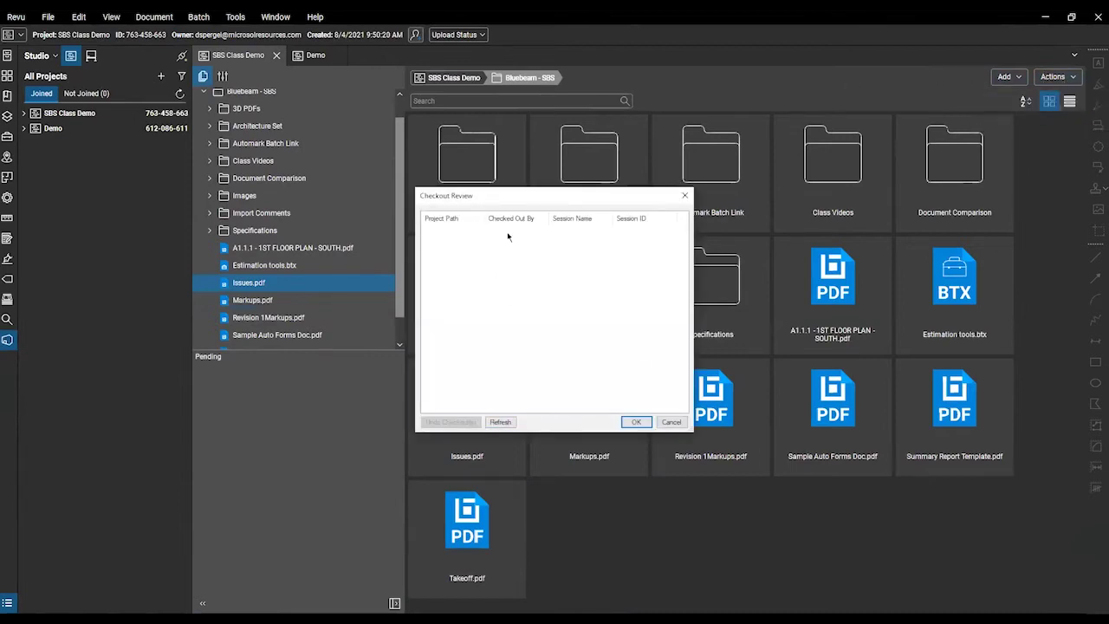
left_click_drag(515, 196, 548, 180)
left_click_drag(494, 265, 620, 225)
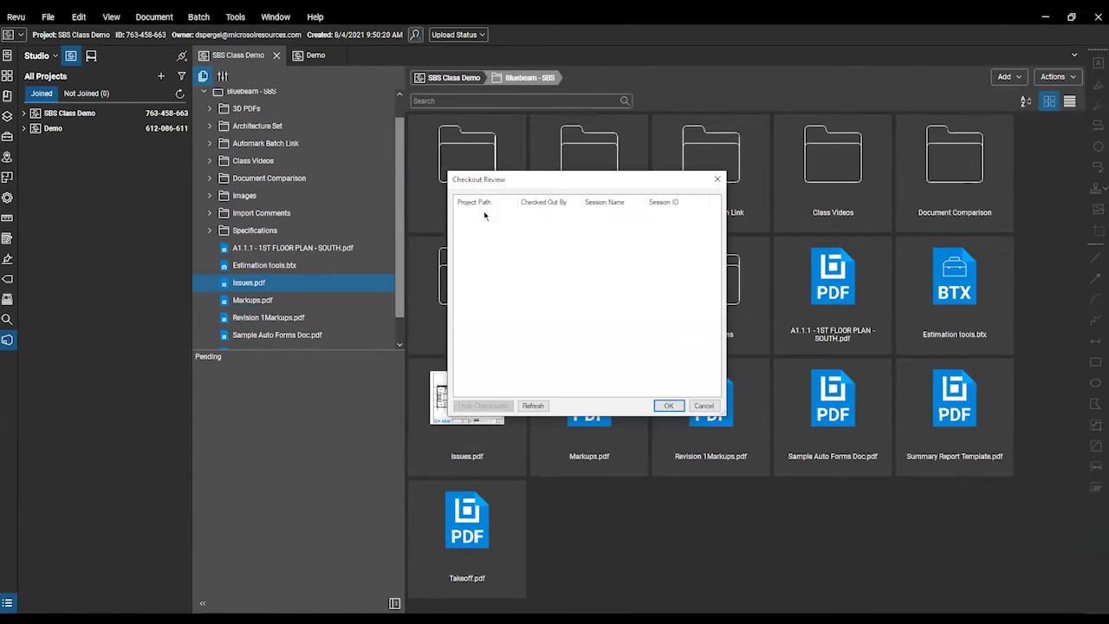
left_click_drag(542, 219, 596, 228)
left_click_drag(502, 213, 638, 357)
left_click(669, 406)
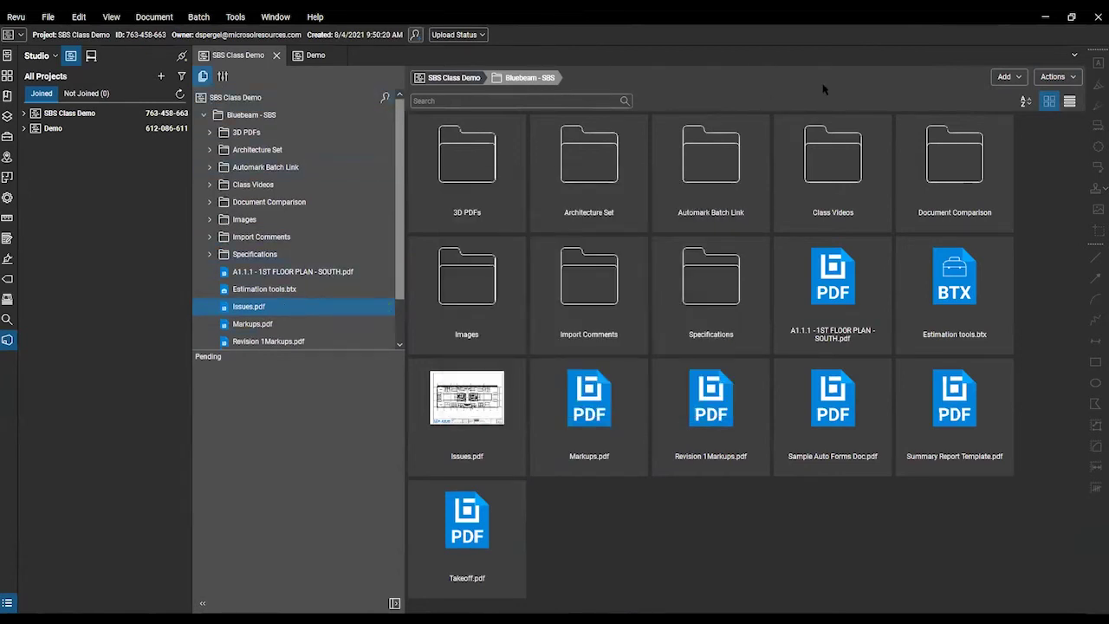
- Import the tool set from Estimation tools.btx, and open Issues.pdf from the project without Split View
left_click(208, 254)
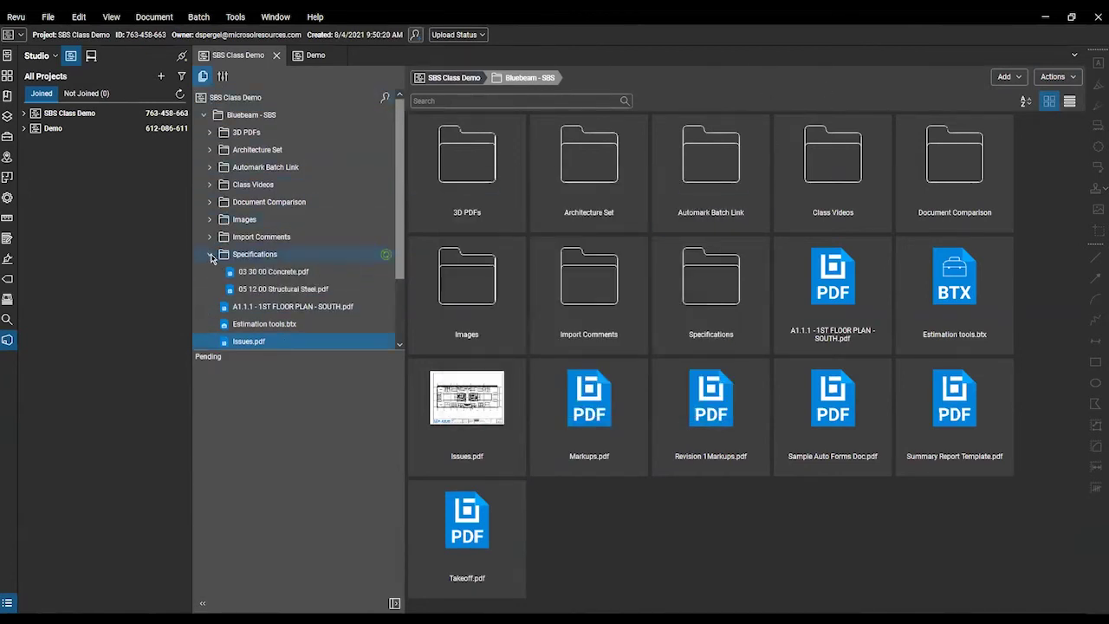
left_click(209, 254)
scroll(270, 251, "down", 1)
scroll(271, 252, "down", 1)
left_click(293, 239)
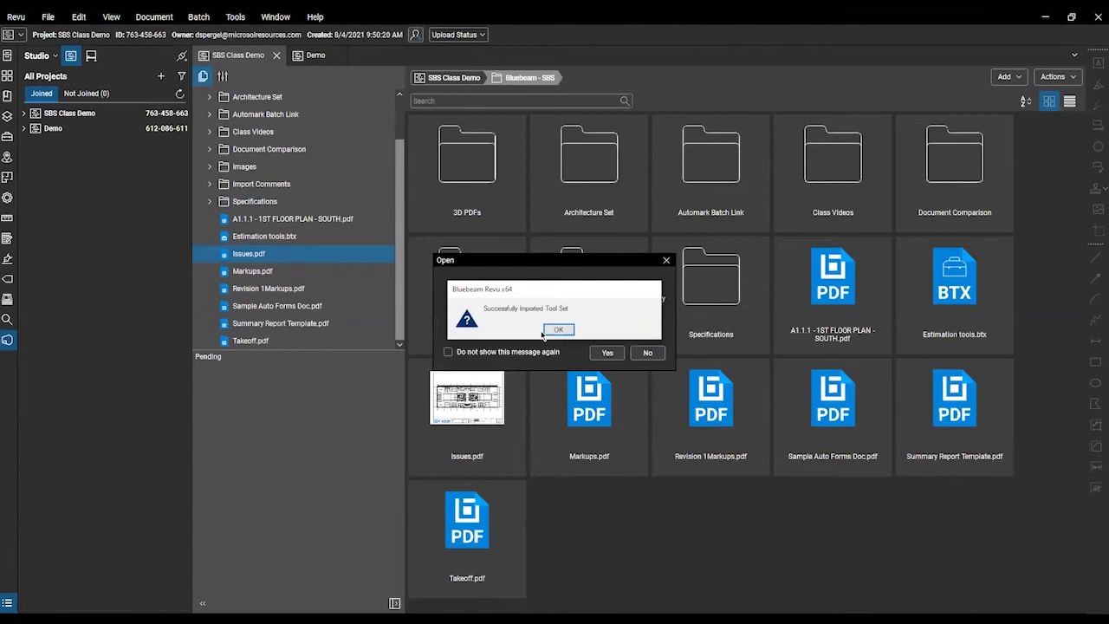
left_click(647, 353)
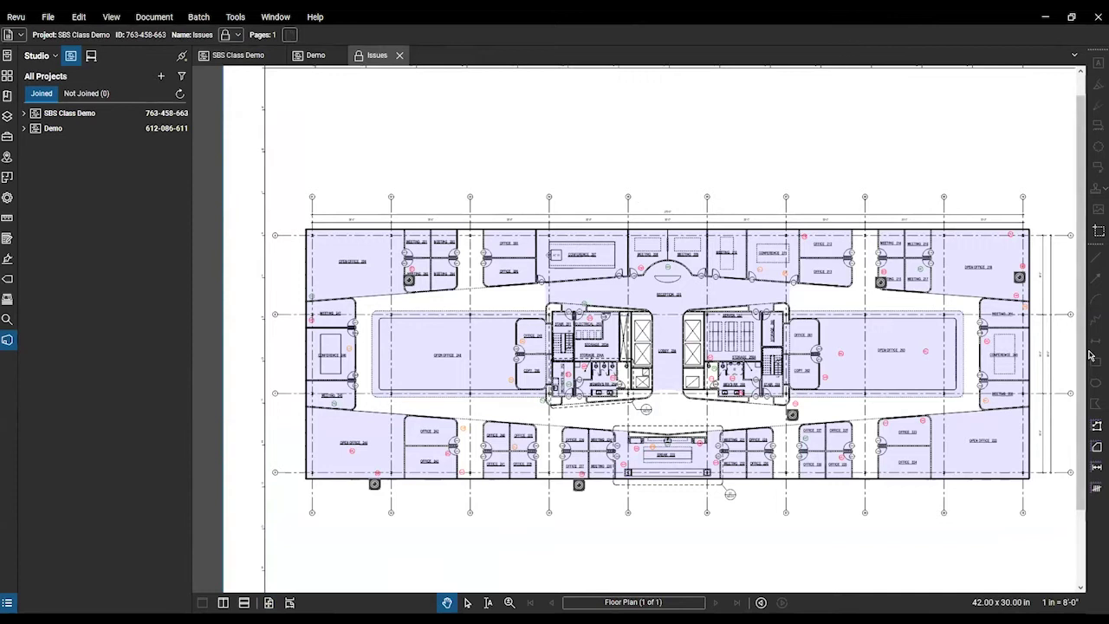
- Check out the open Issues document for editing and dismiss the error message
left_click(246, 19)
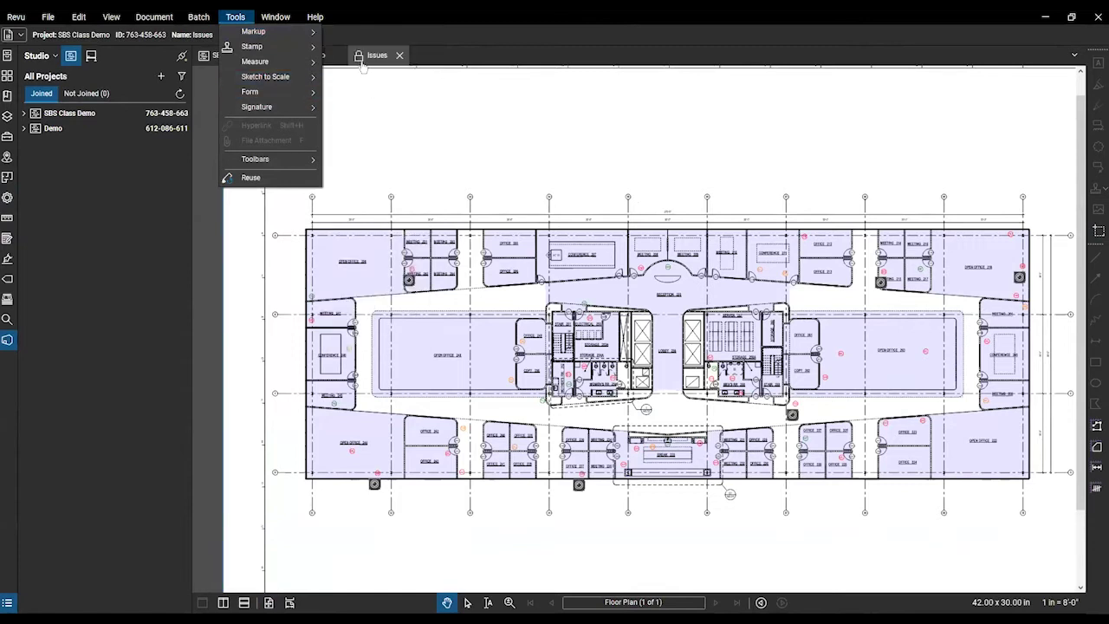
left_click(362, 54)
left_click(375, 74)
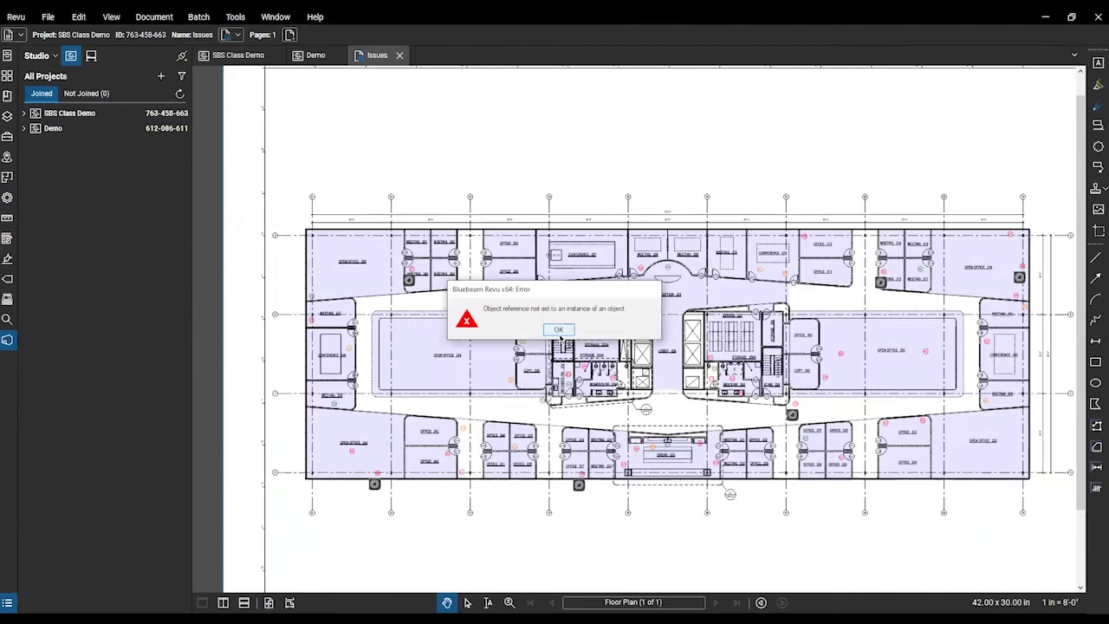
left_click(559, 330)
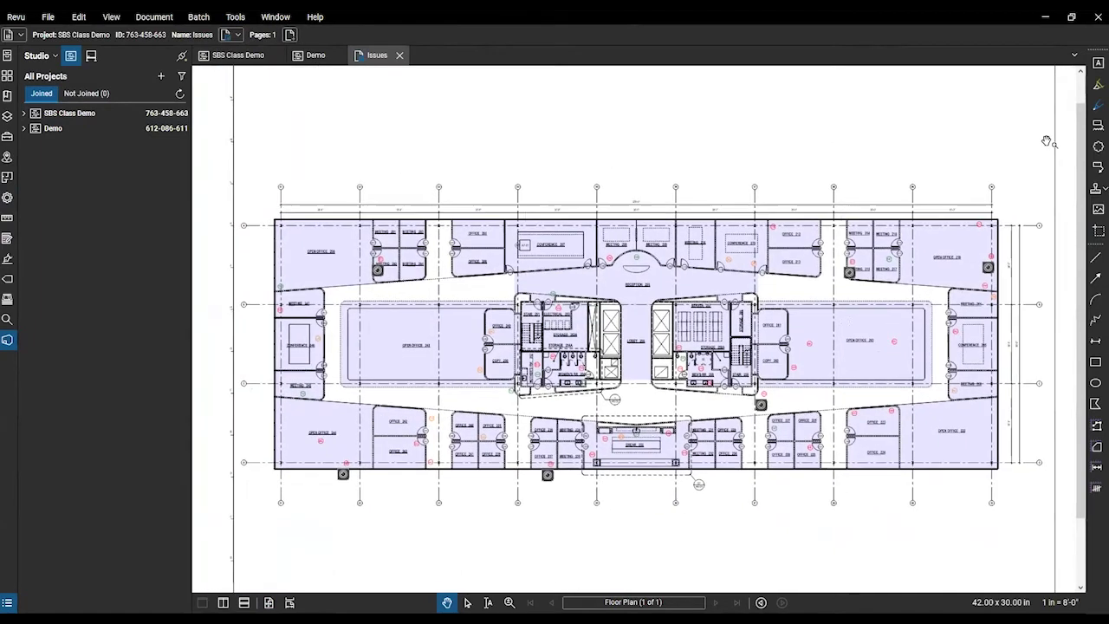
- Place an Approved stamp centred above the floor plan in the Issues document and select it
left_click(1097, 189)
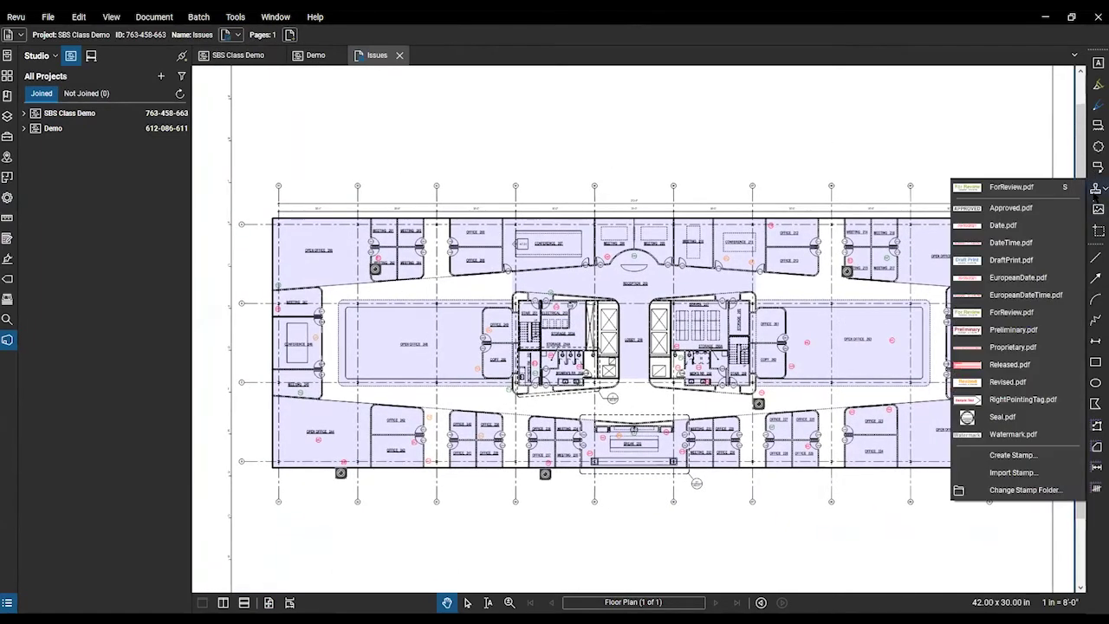
left_click(1058, 212)
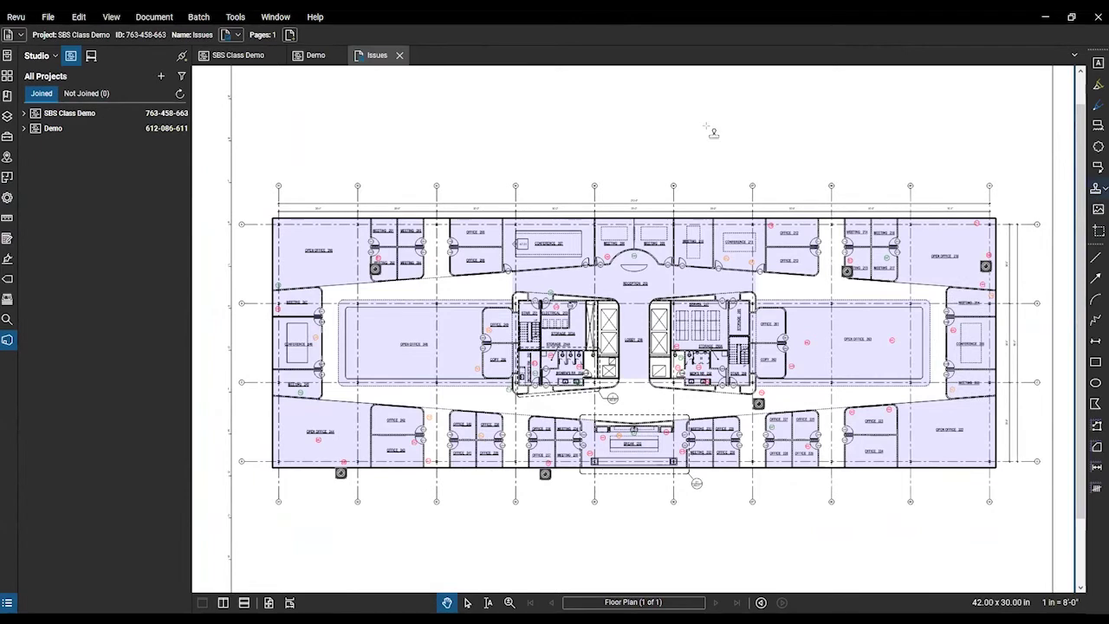
left_click(668, 157)
left_click(893, 261)
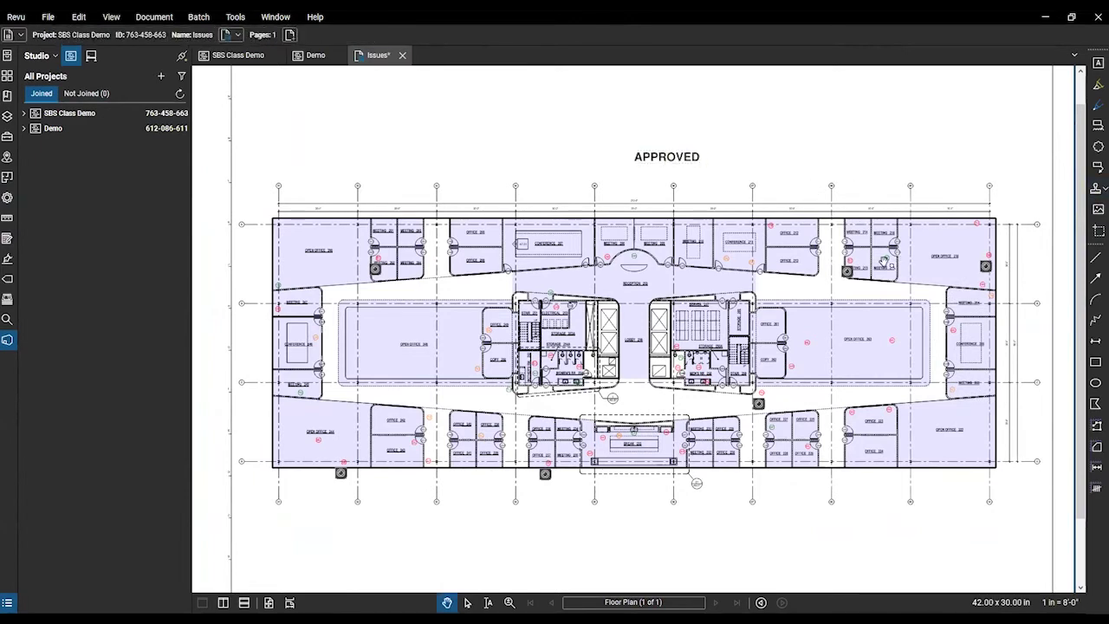
left_click(689, 163)
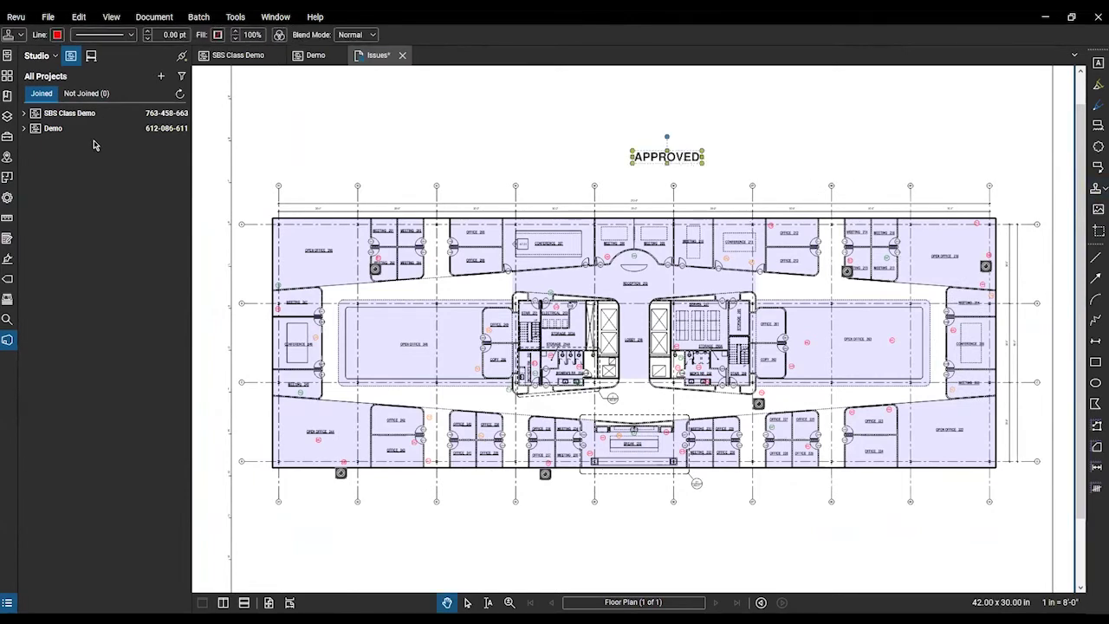
- Check in the Issues document without a comment and look at its entry in the SBS Class Demo project files
left_click(360, 57)
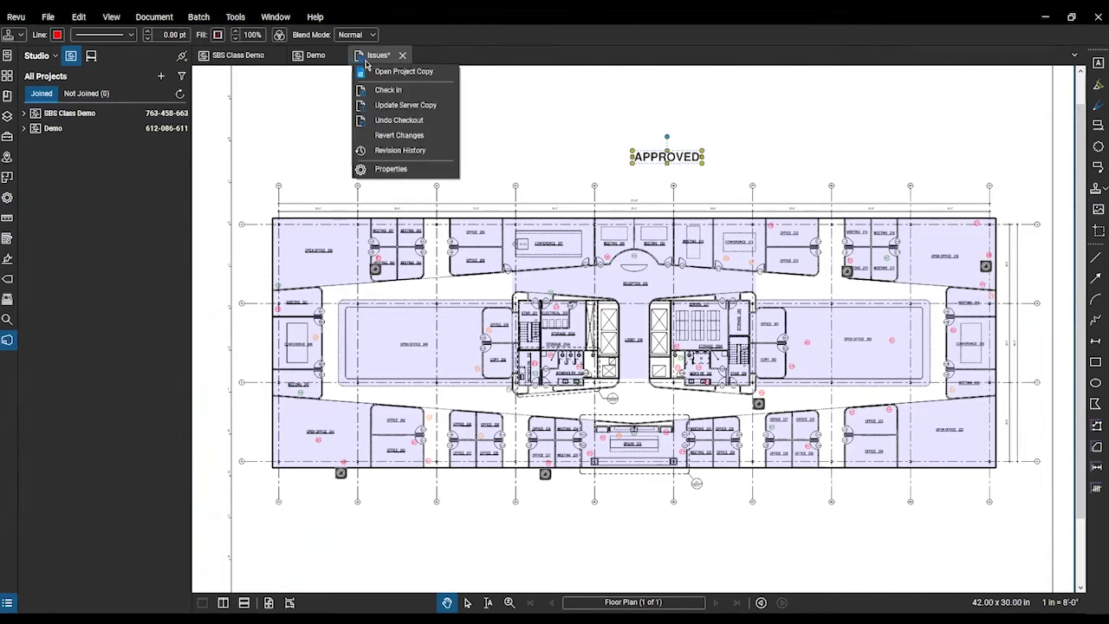
left_click(419, 94)
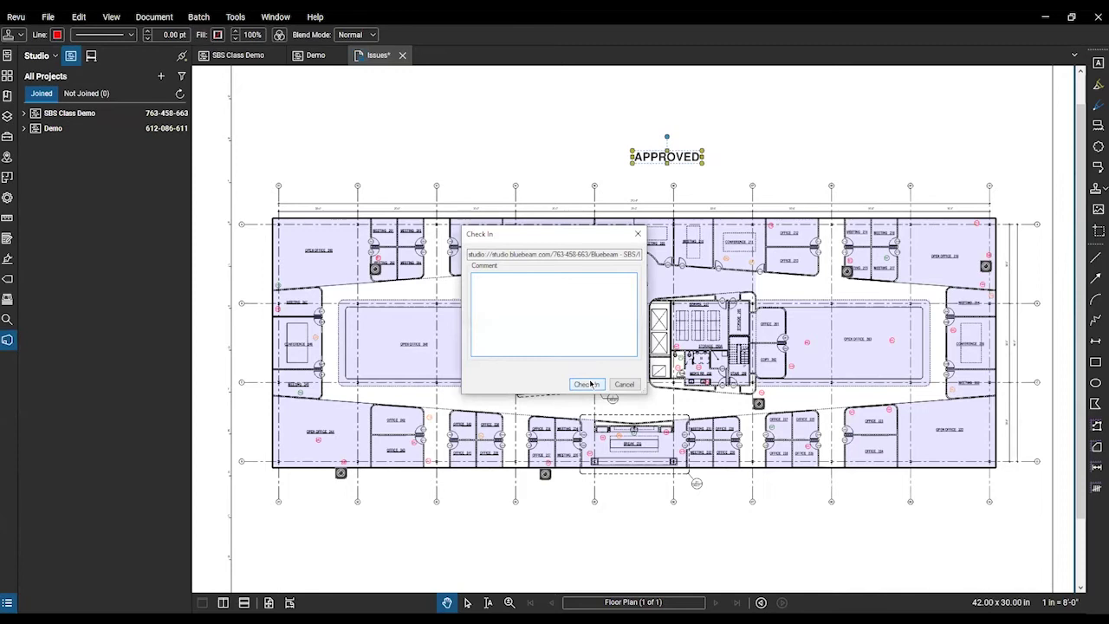
left_click(587, 384)
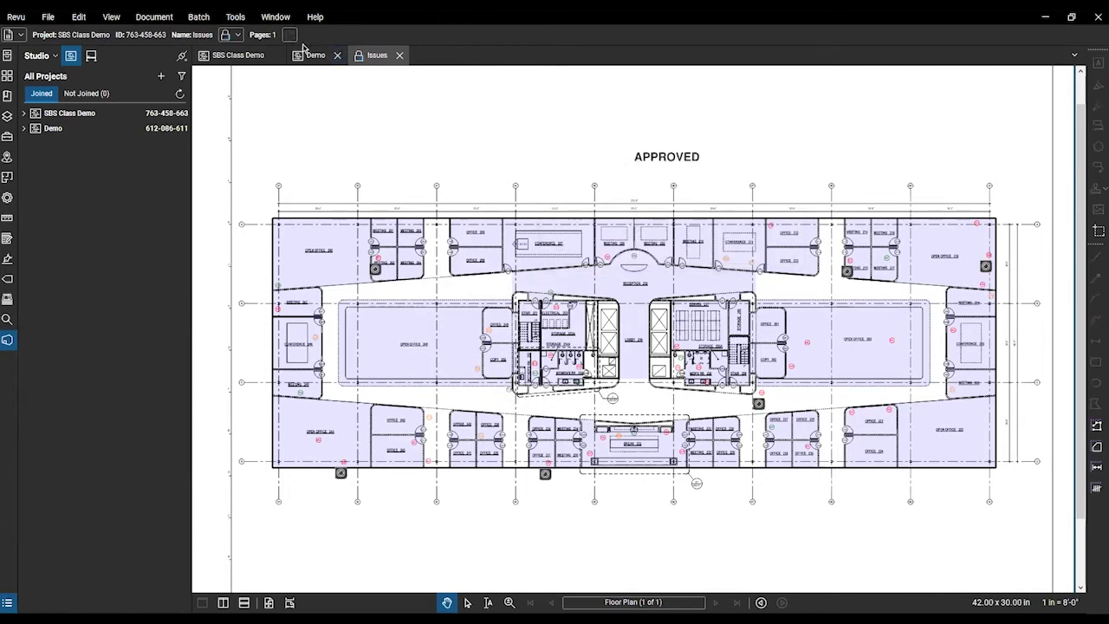
left_click(242, 54)
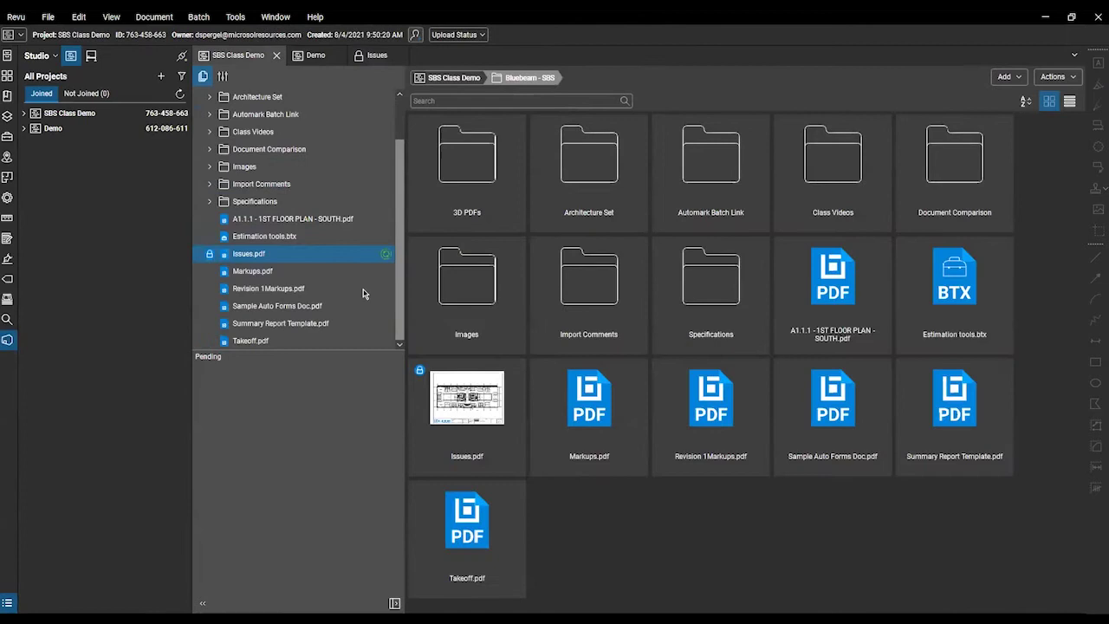
left_click(281, 54)
- Open the revision history of the Issues document, open version 1.0, and move the history window off the drawing
right_click(357, 55)
left_click(375, 90)
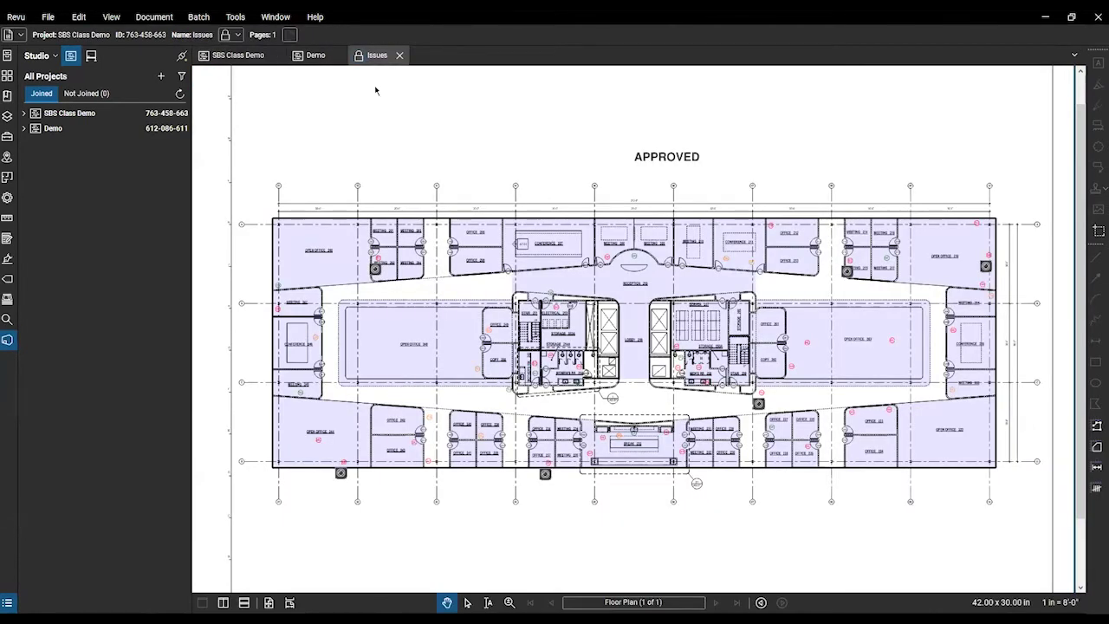
left_click(483, 228)
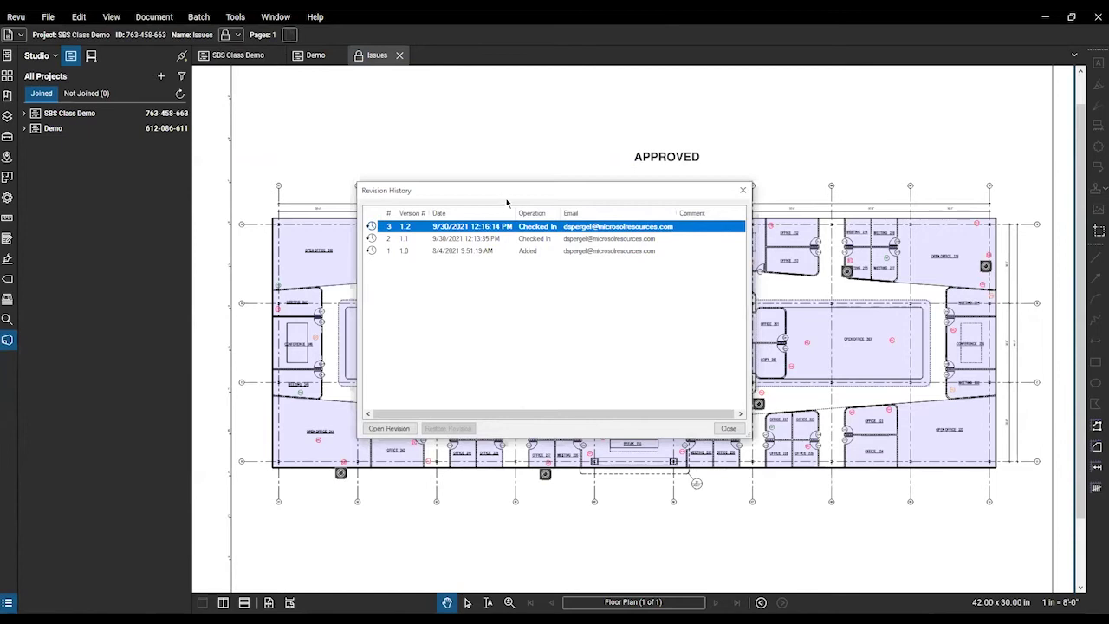
left_click(598, 306)
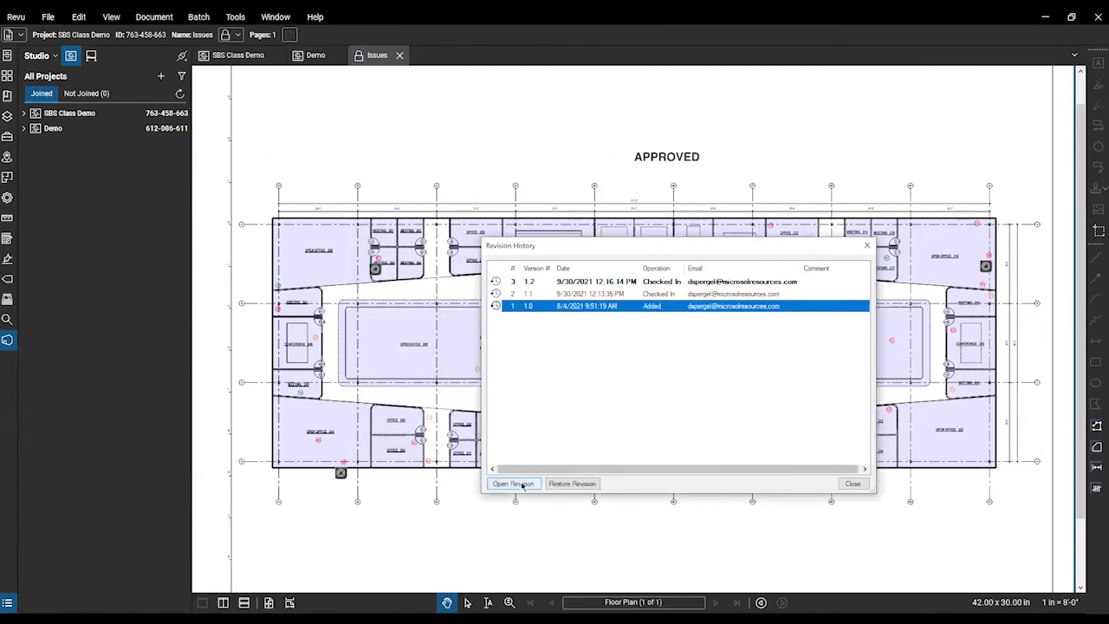
left_click(526, 484)
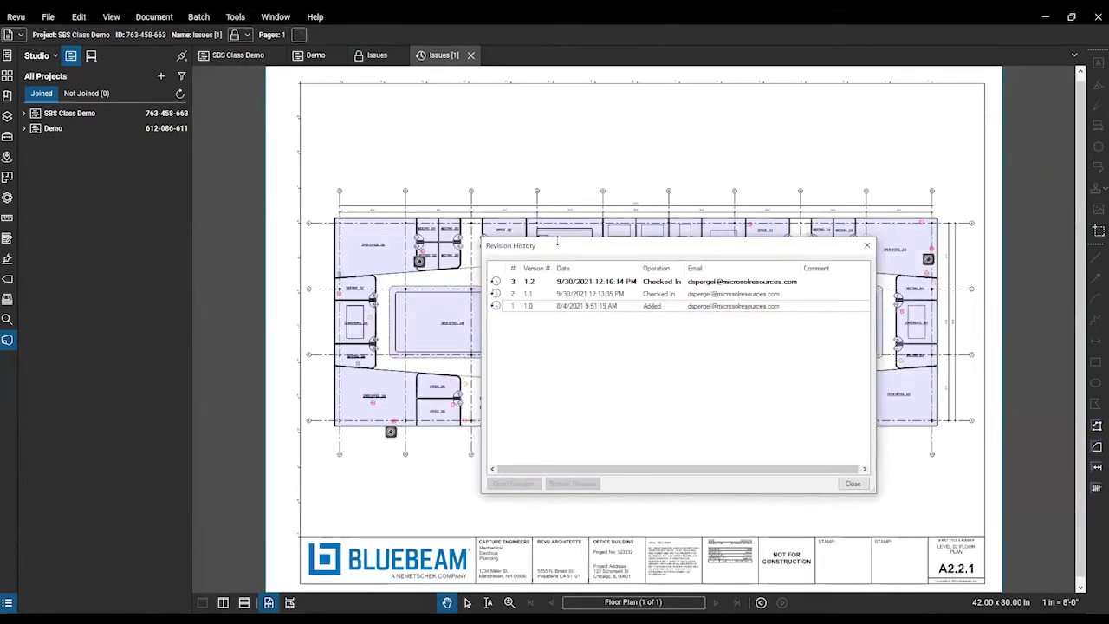
left_click_drag(555, 246, 687, 262)
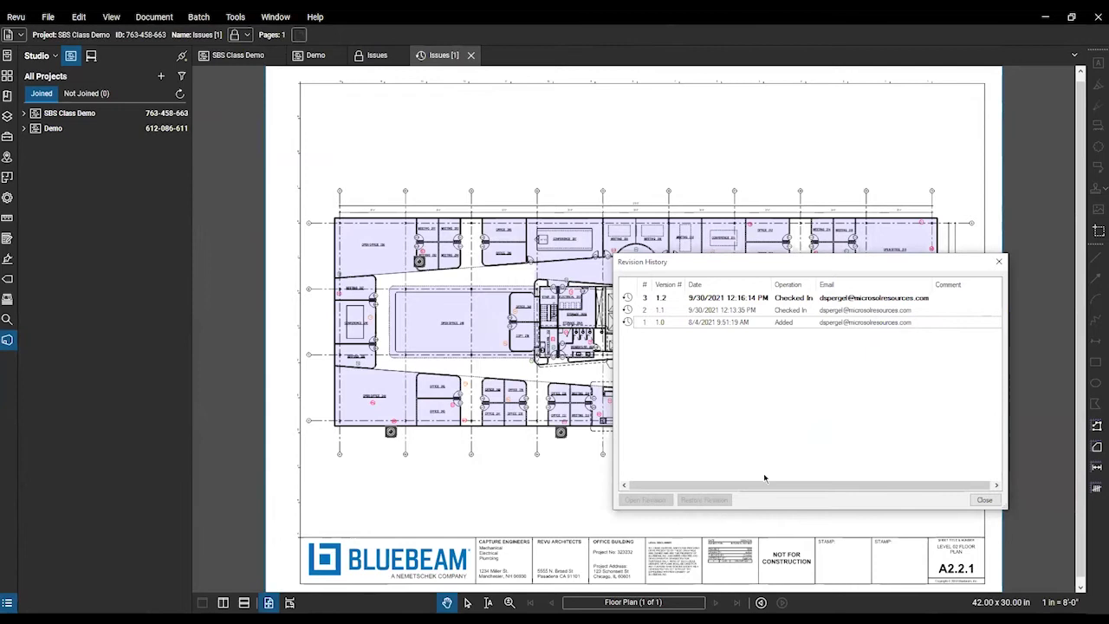
- Restore version 1.0 of Issues.pdf, then close the revision history and the open Issues documents
left_click(696, 323)
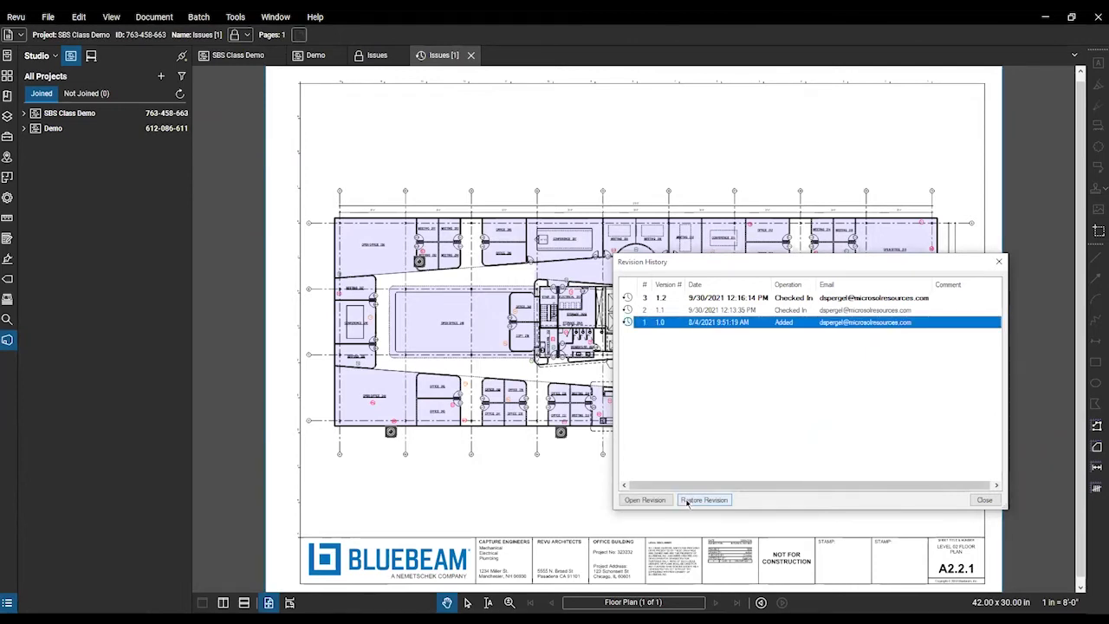
left_click(690, 501)
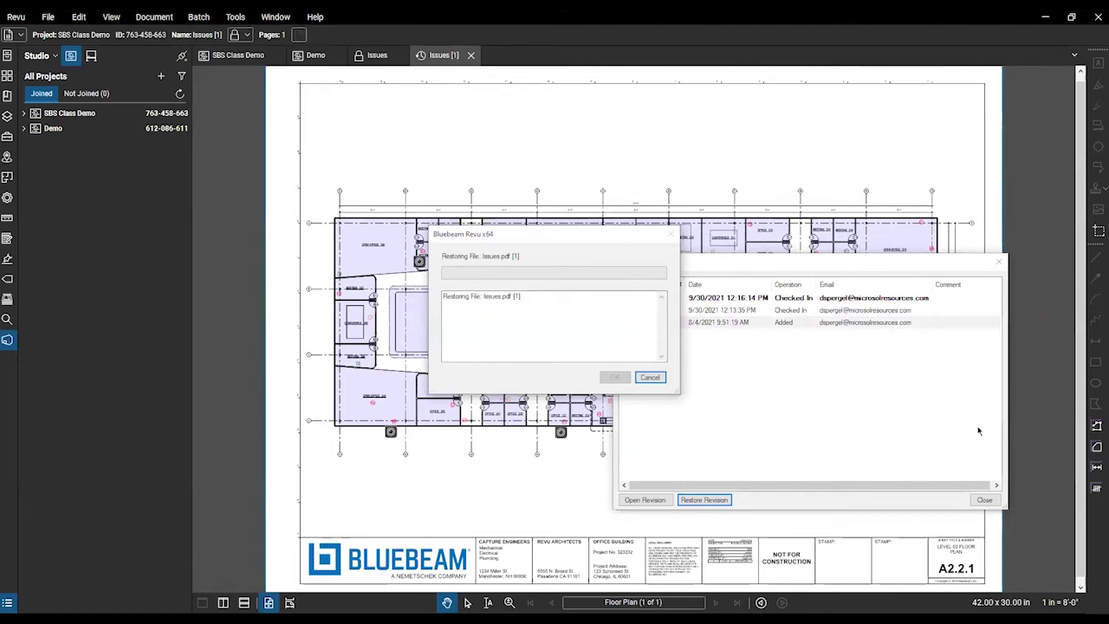
left_click(984, 500)
left_click(448, 55)
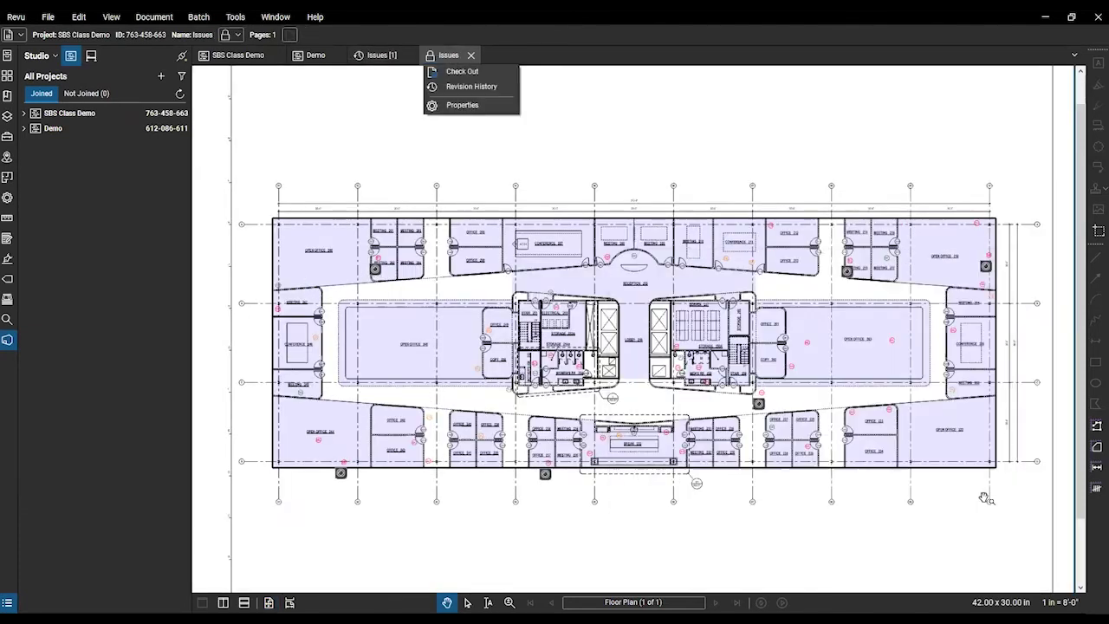
left_click(471, 54)
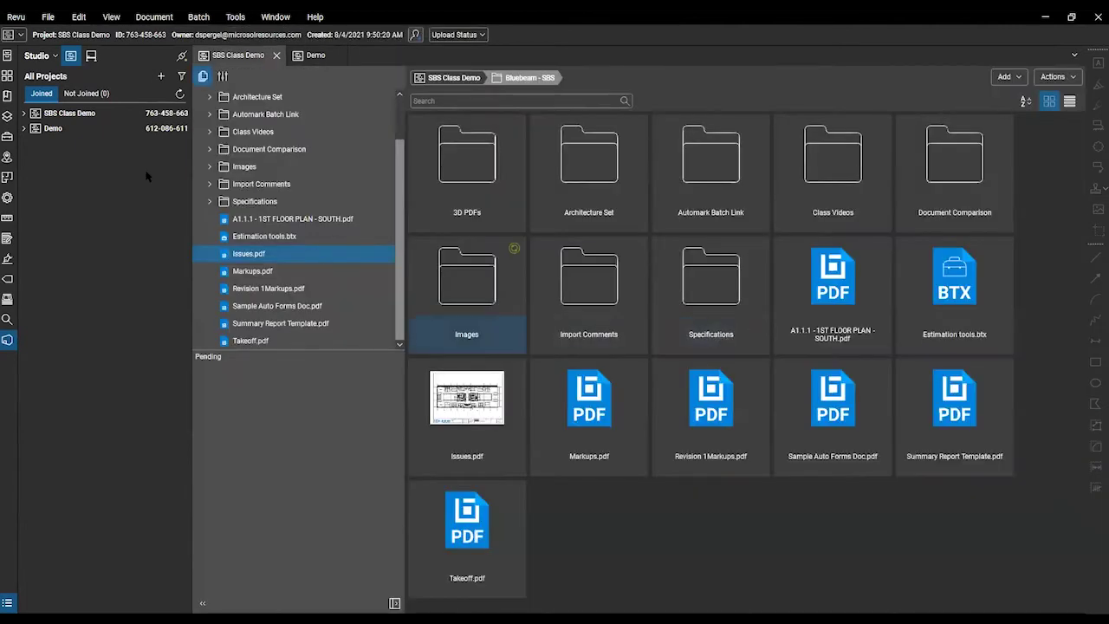
- Open the Studio notification preferences from the SBS Class Demo project's settings, review them, and close the page
scroll(317, 307, "up", 1)
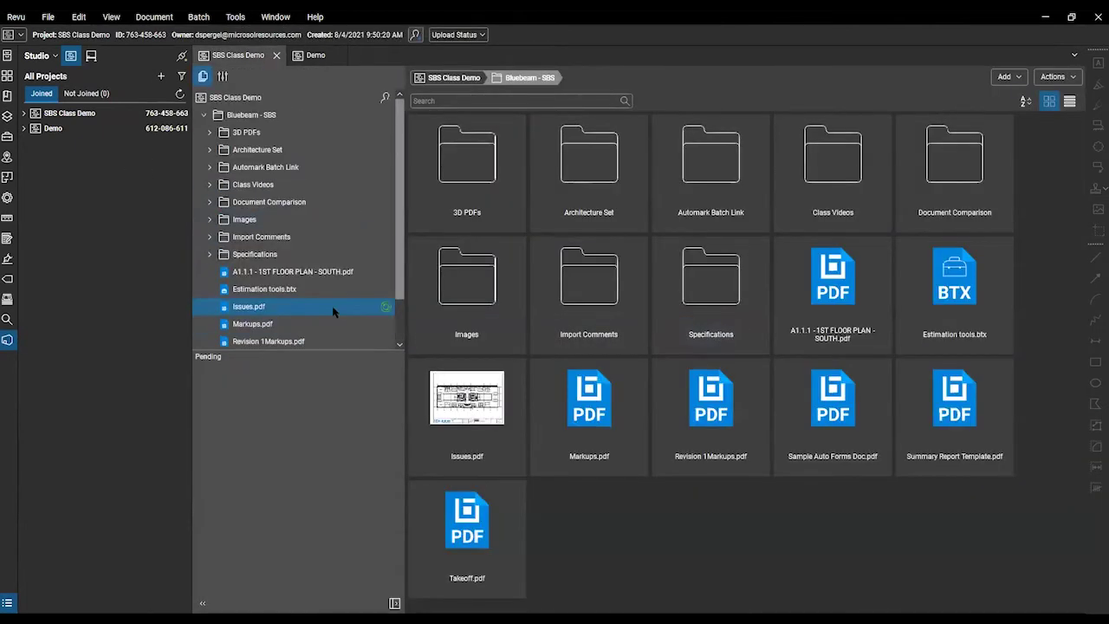
left_click(223, 77)
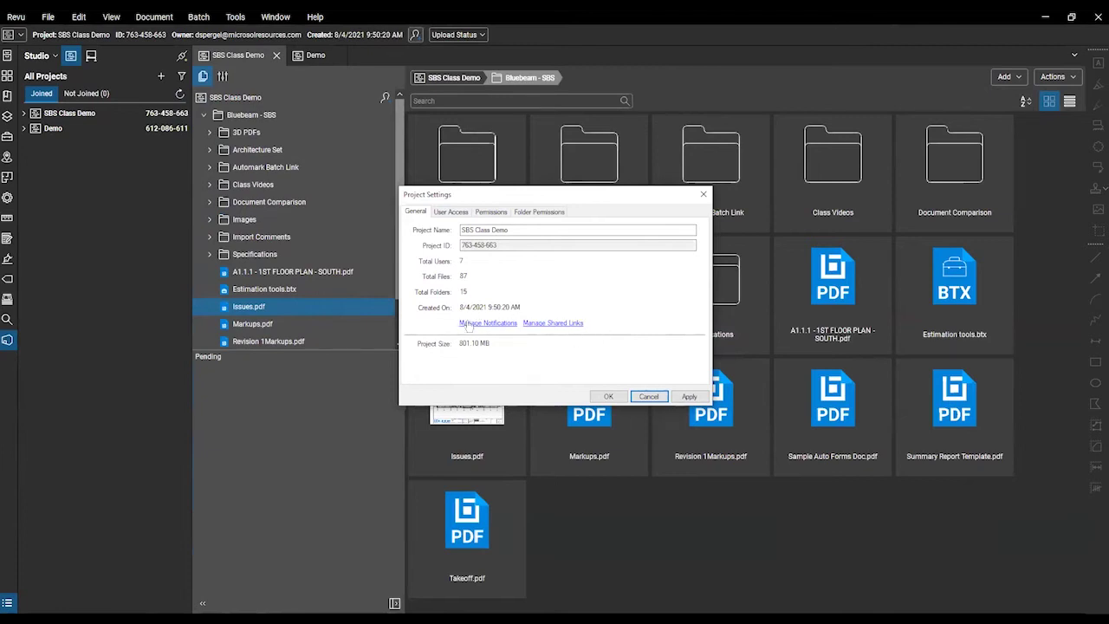
left_click(506, 326)
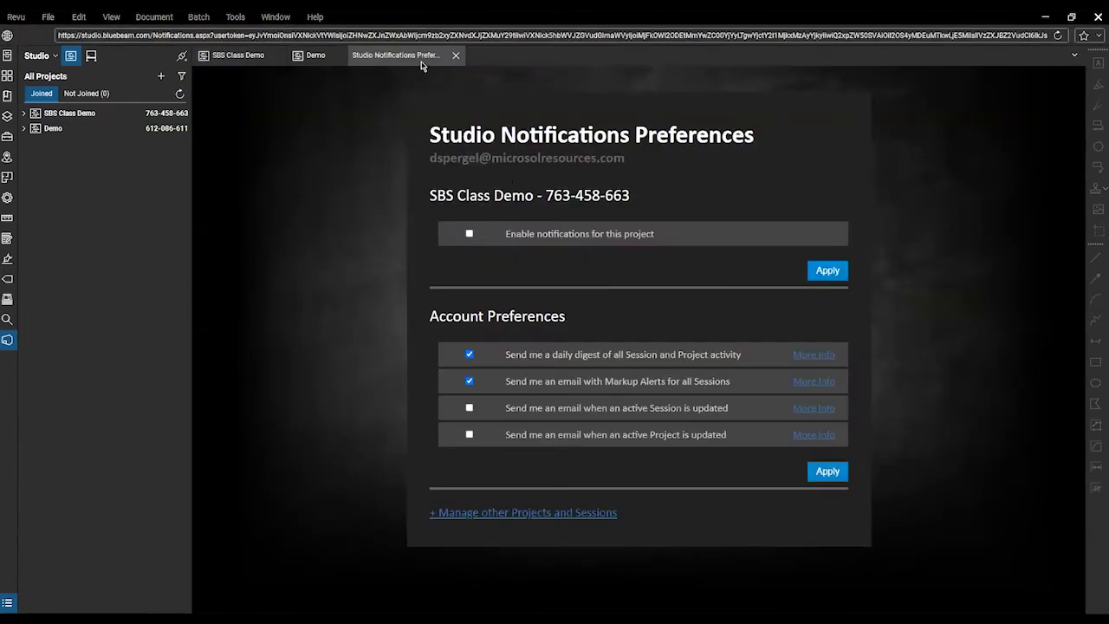
left_click(455, 55)
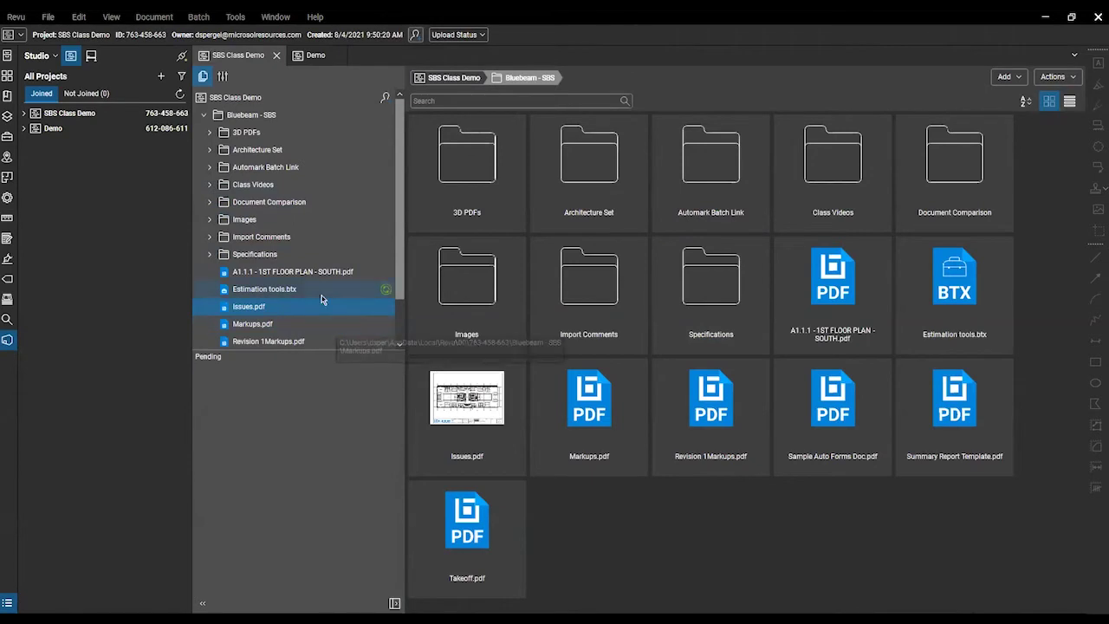
- Add A1.1.1 - 1ST FLOOR PLAN - SOUTH.pdf to the existing SBS Demo Session
scroll(338, 332, "down", 1)
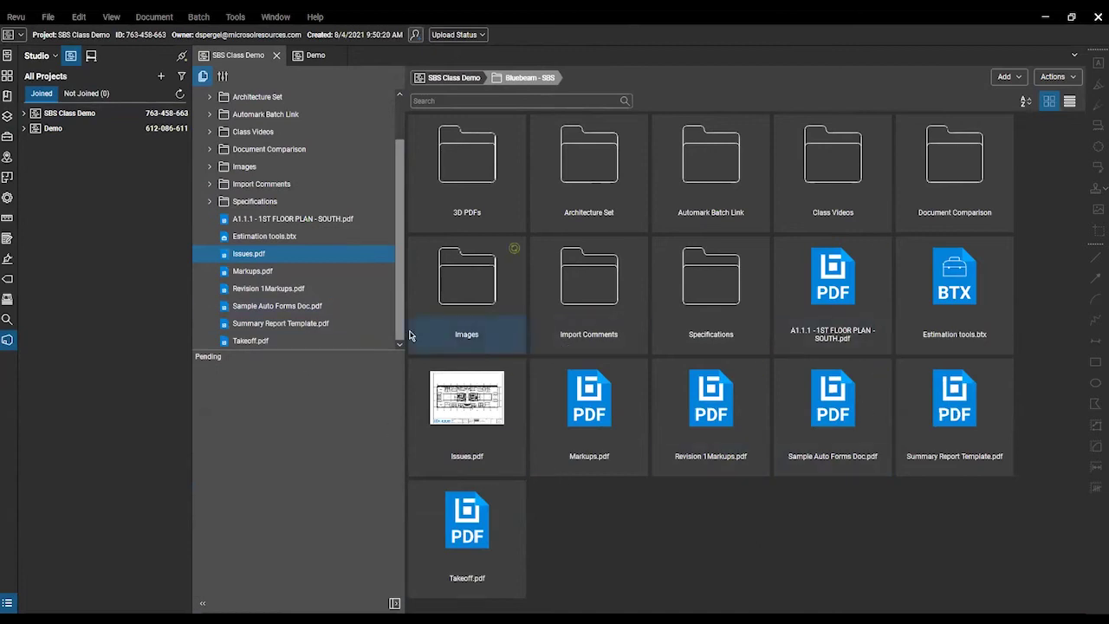
left_click(812, 292)
right_click(812, 292)
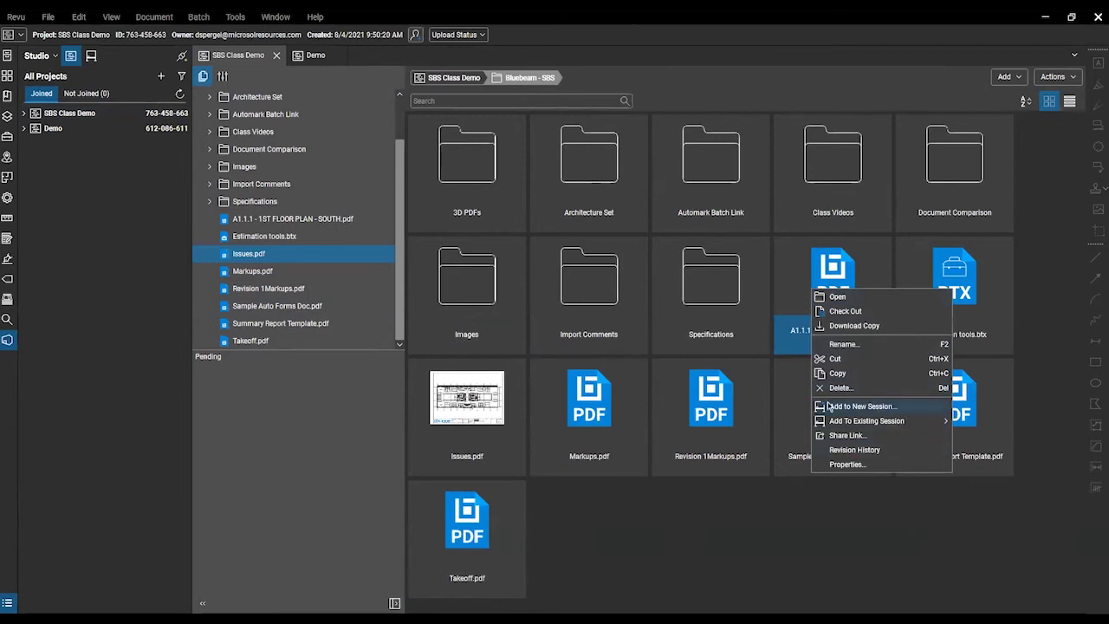
mouse_move(889, 426)
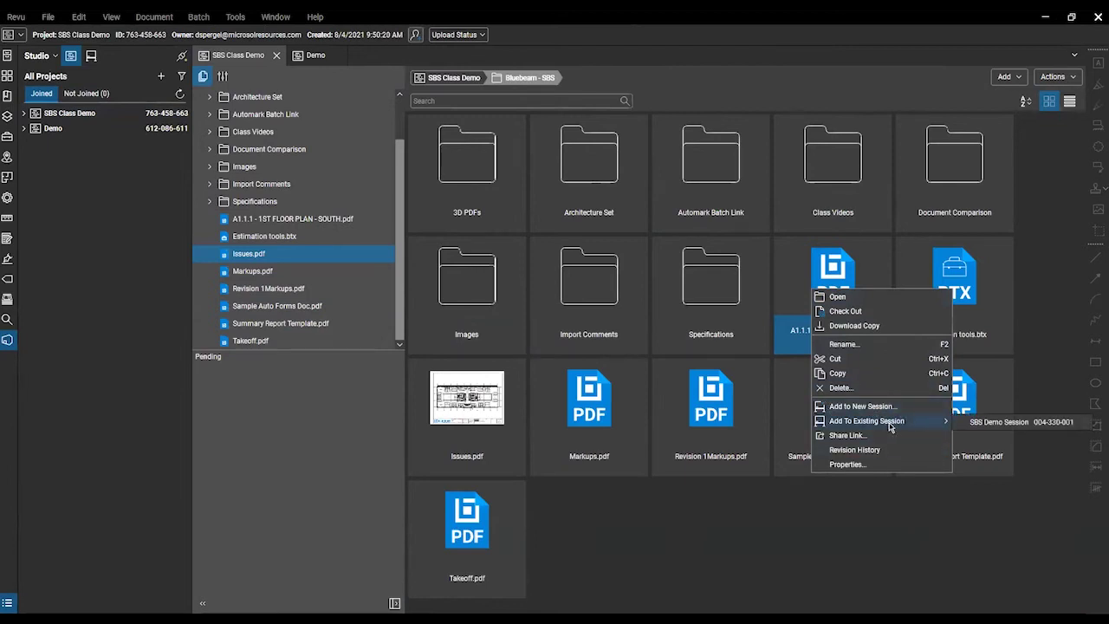
left_click(985, 422)
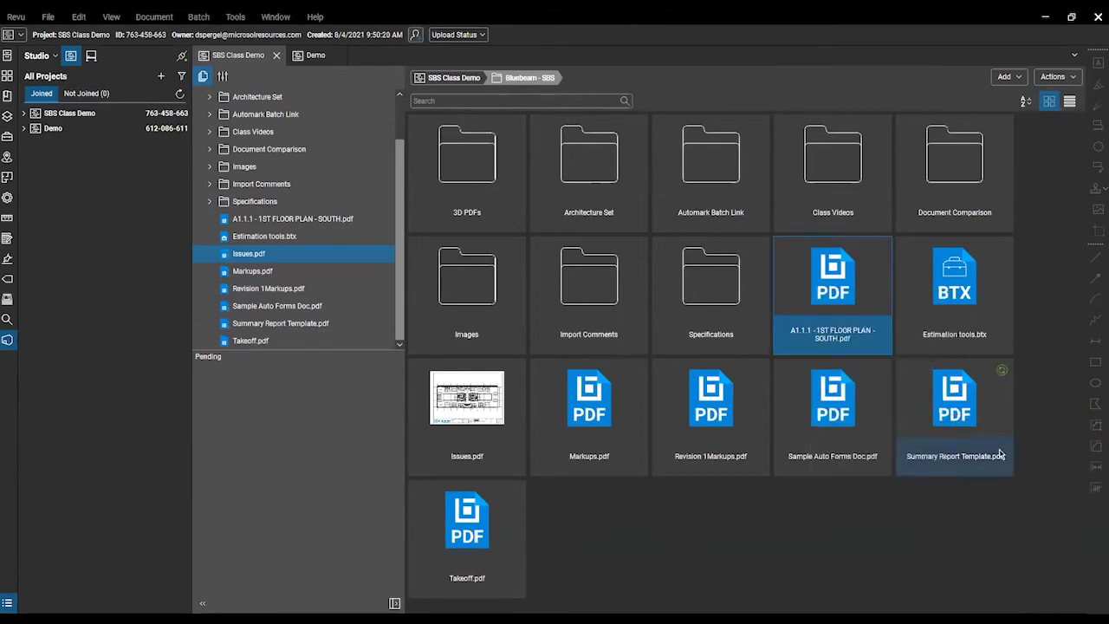
left_click(648, 353)
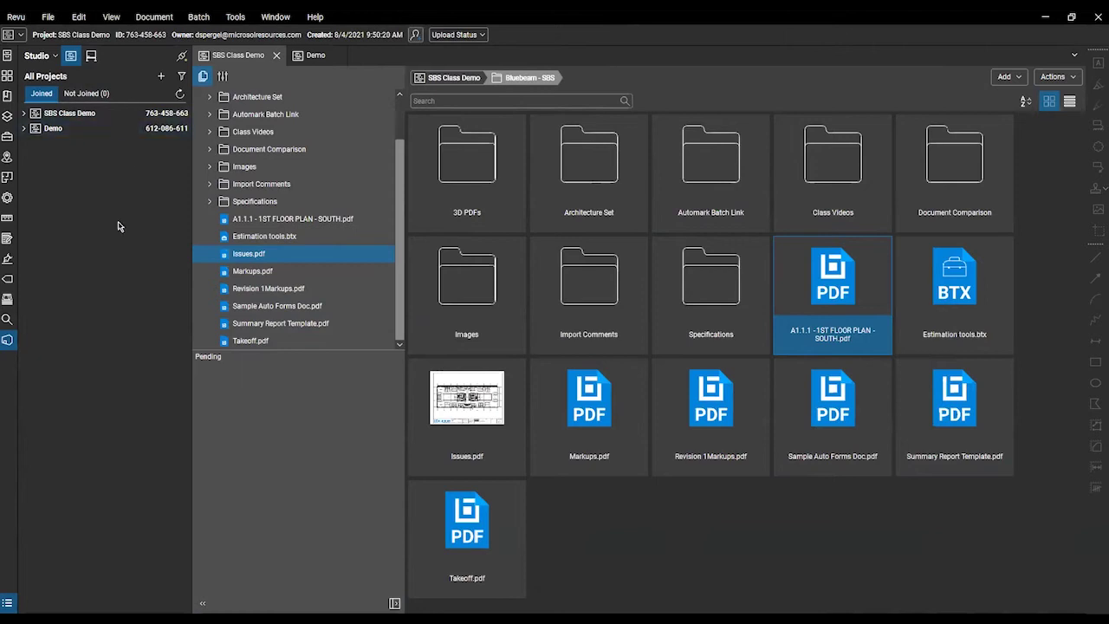
- Widen the Studio list, join SBS Demo Session, and look at its Finish Session option without using it
left_click_drag(191, 264, 241, 280)
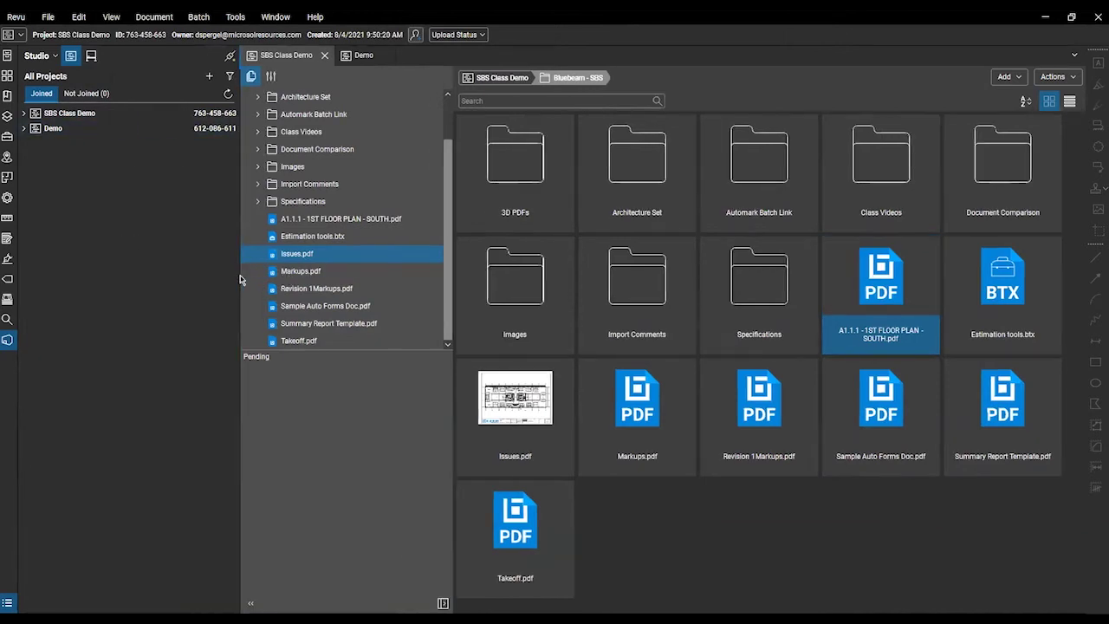
left_click(91, 58)
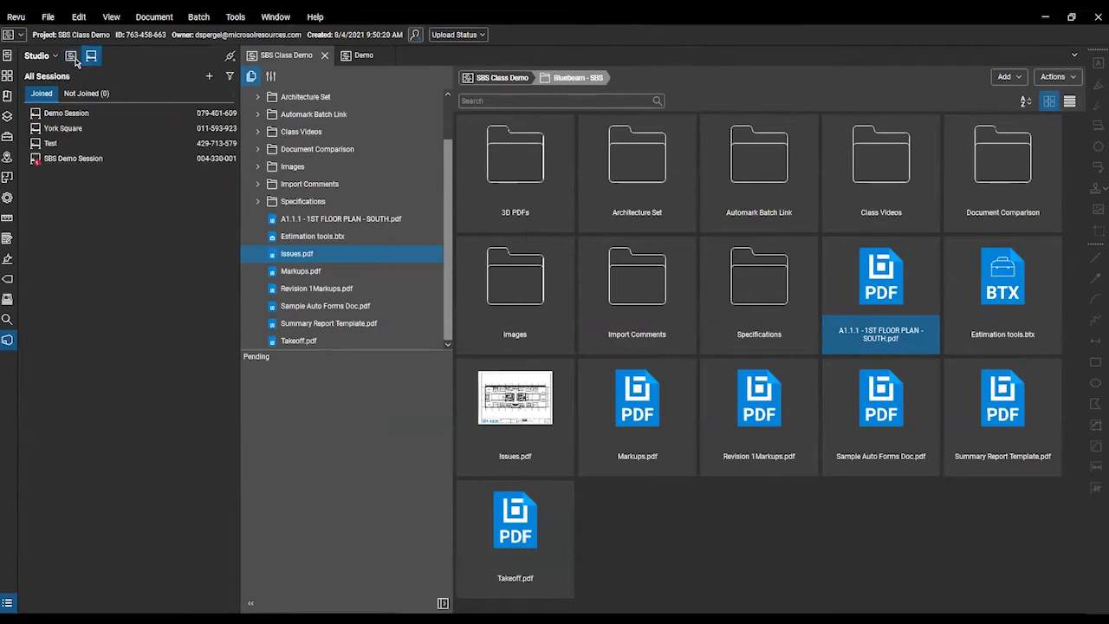
double_click(74, 158)
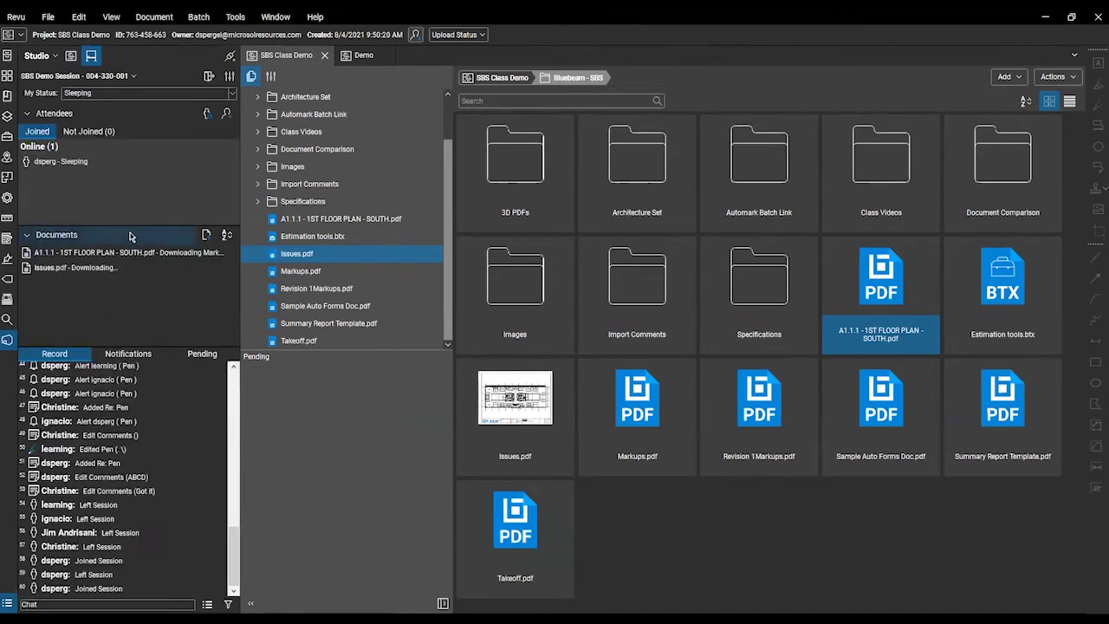
mouse_move(194, 268)
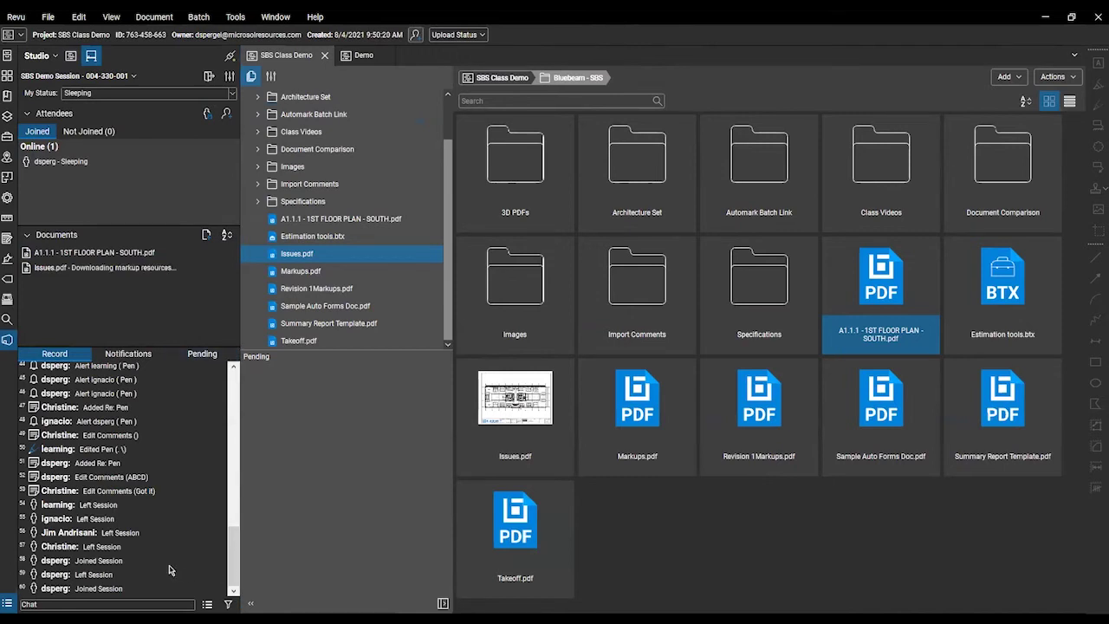
left_click(120, 76)
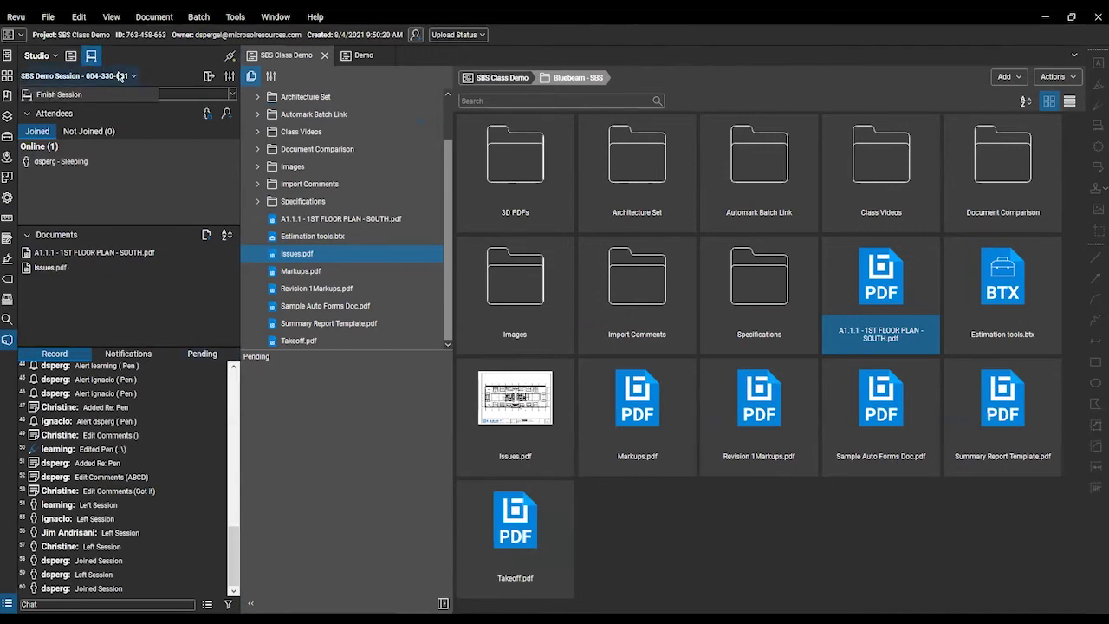
left_click(147, 71)
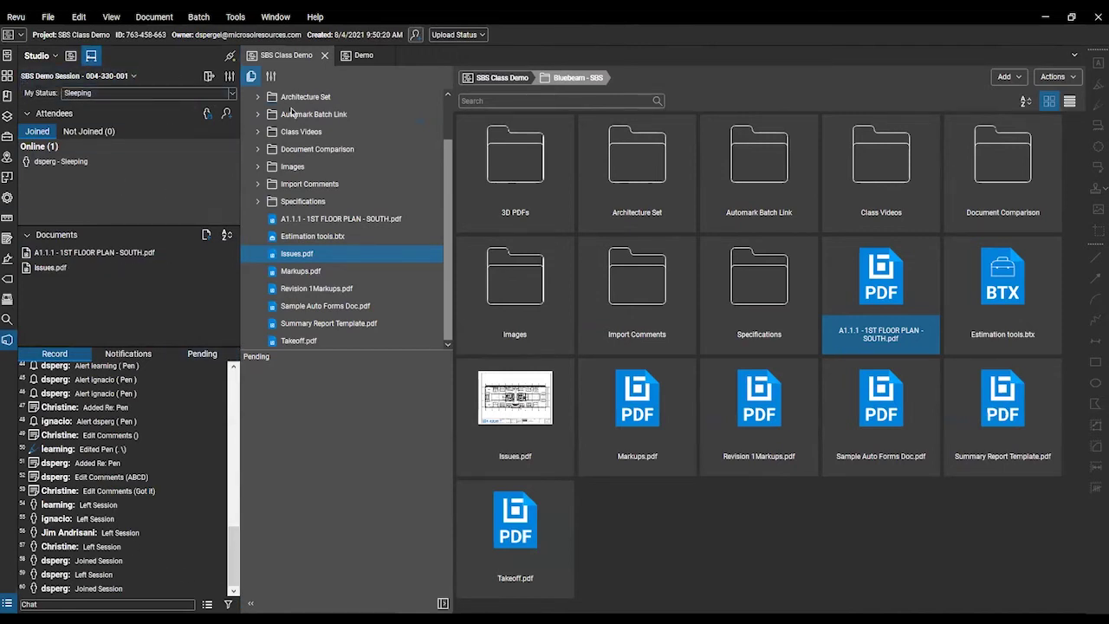
scroll(442, 122, "up", 2)
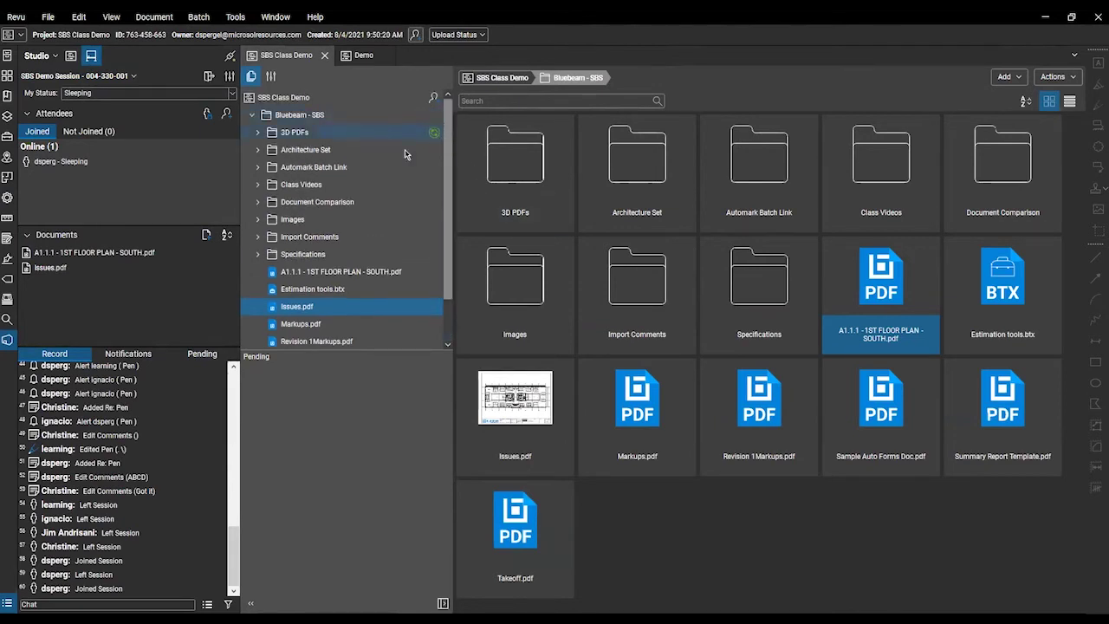
scroll(234, 543, "up", 3)
scroll(234, 542, "down", 3)
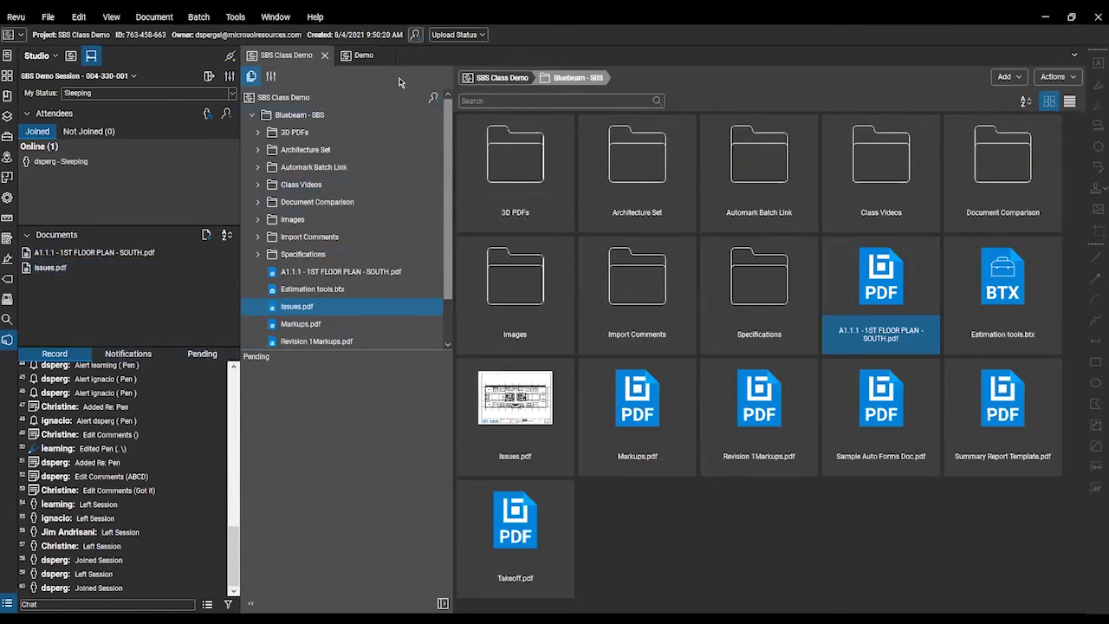
- Close the SBS Class Demo and Demo projects and open Issues.pdf from the session's documents
left_click(324, 55)
left_click(292, 56)
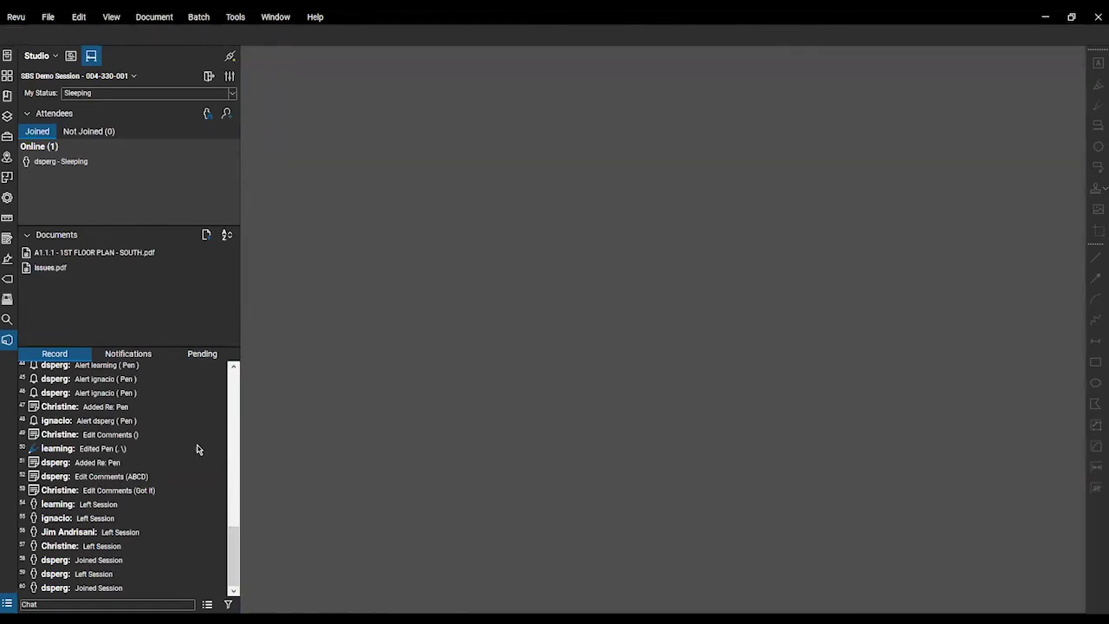
double_click(55, 264)
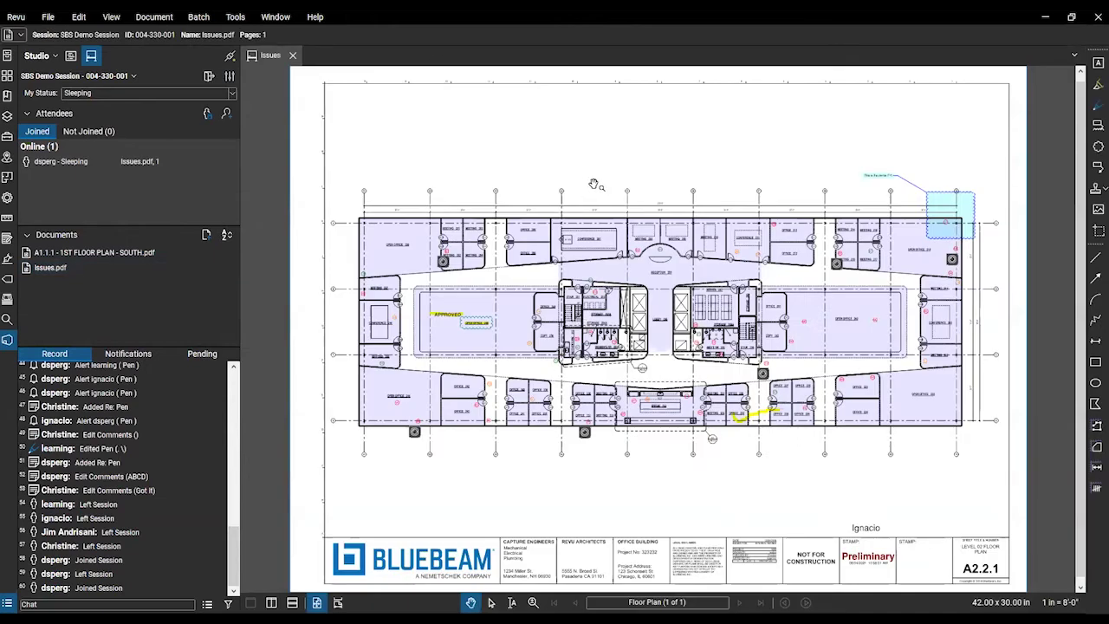
- Examine the markups across the floor plan of the session's Issues.pdf, including the highlights, cloud and callout
mouse_move(554, 199)
left_mouse_down()
mouse_move(538, 221)
mouse_move(550, 194)
left_mouse_up()
scroll(488, 360, "up", 5)
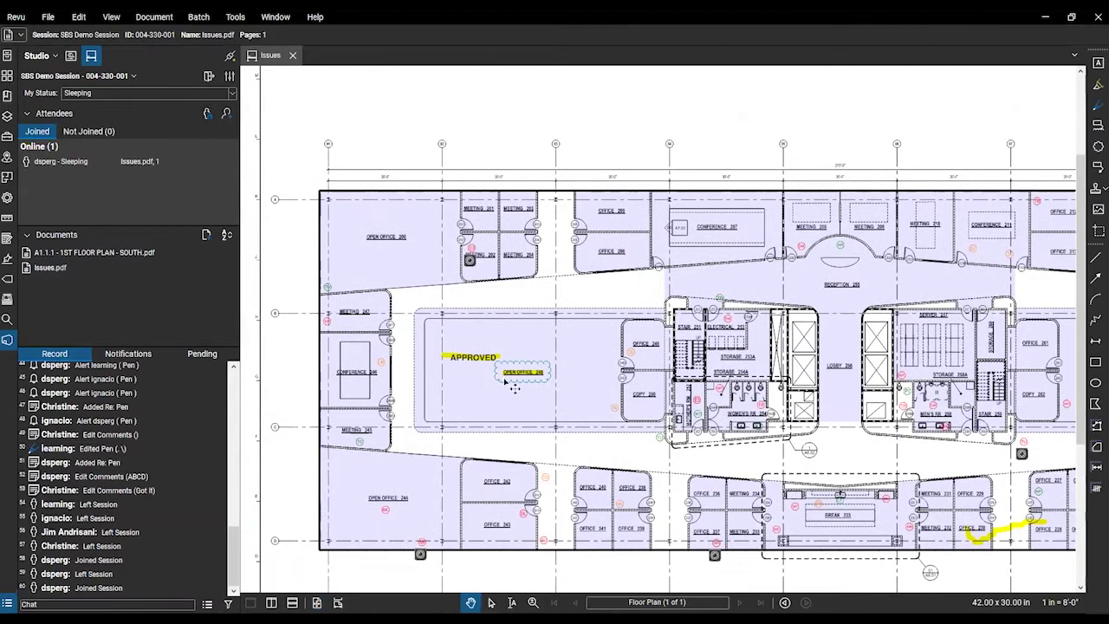
left_click_drag(835, 453, 812, 436)
left_click_drag(917, 443, 842, 396)
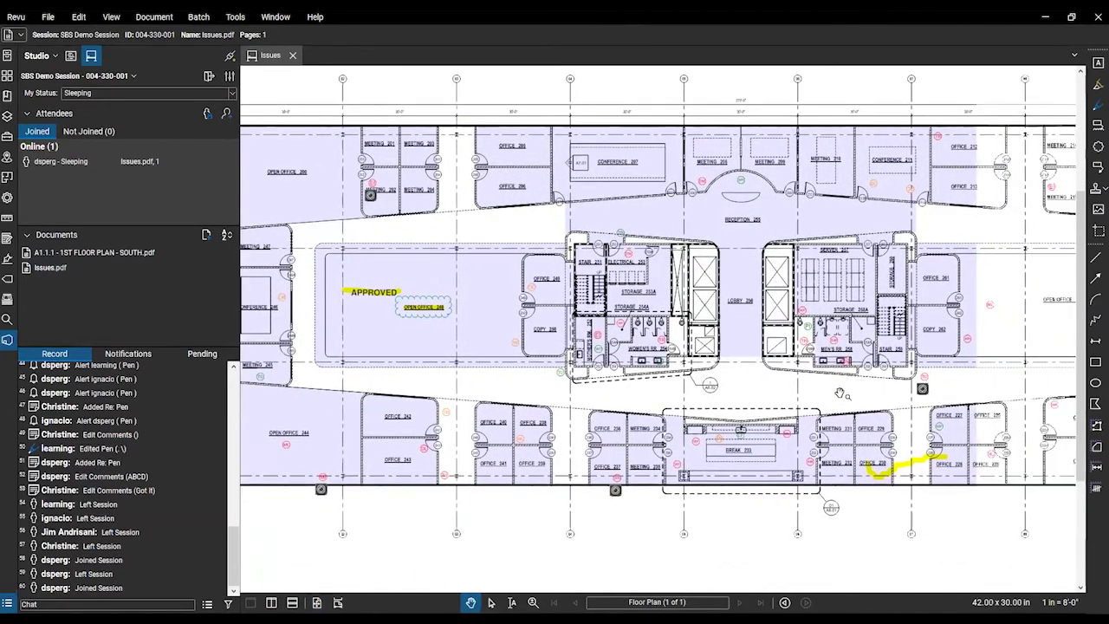
left_click_drag(714, 514, 594, 481)
left_click_drag(1046, 173, 982, 165)
scroll(572, 333, "down", 2)
left_click_drag(606, 347, 763, 372)
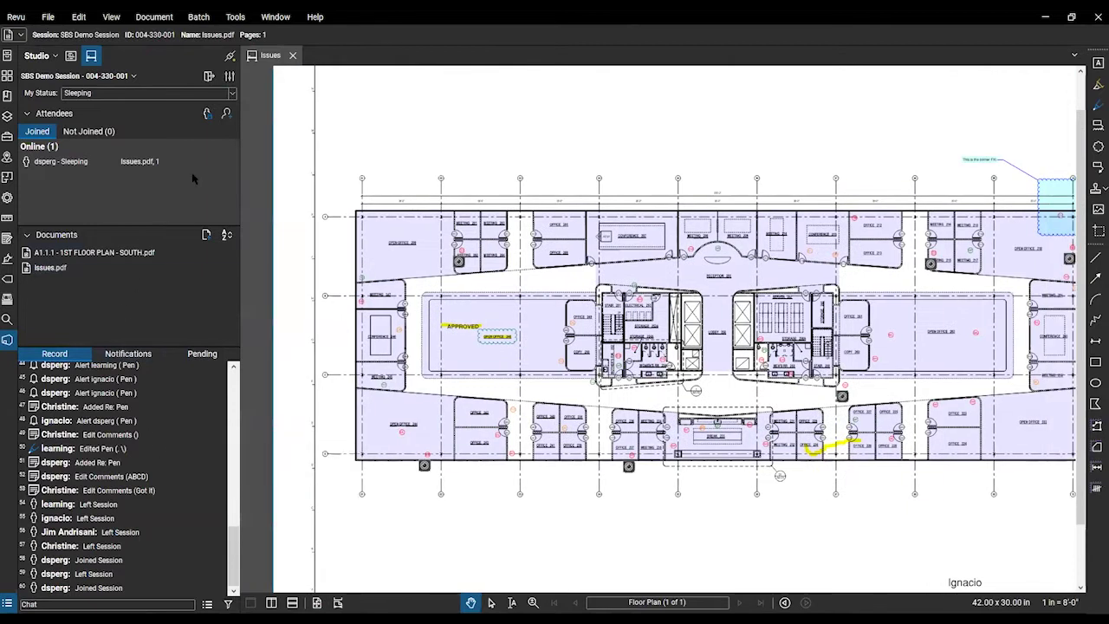
- Go back to the start of the session record and select its first Joined Session entry
mouse_move(166, 569)
scroll(163, 565, "up", 5)
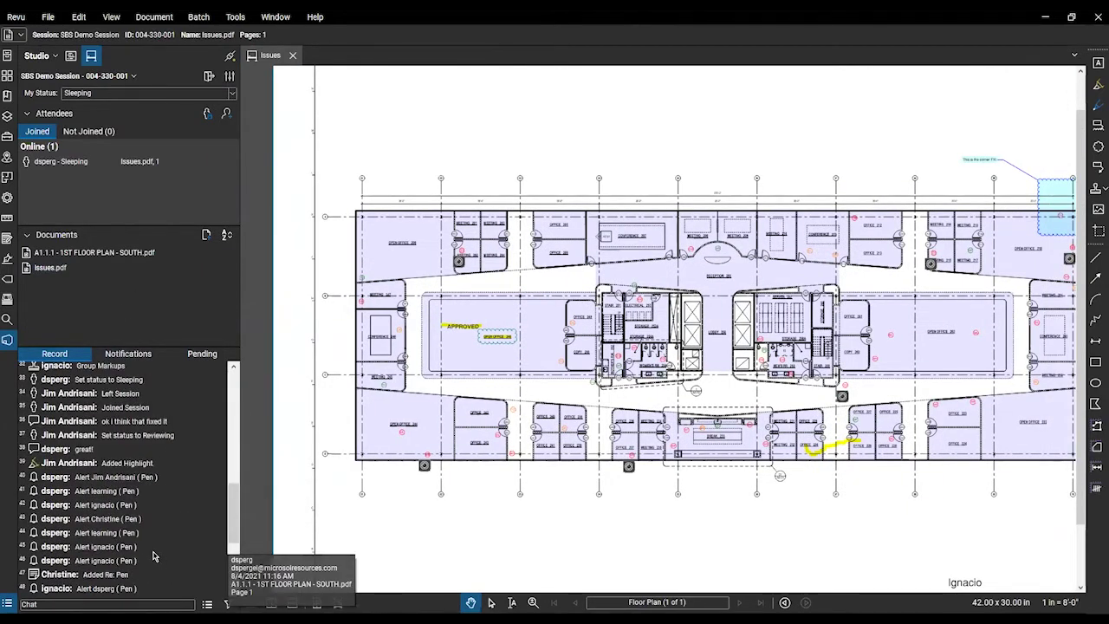
scroll(69, 373, "up", 11)
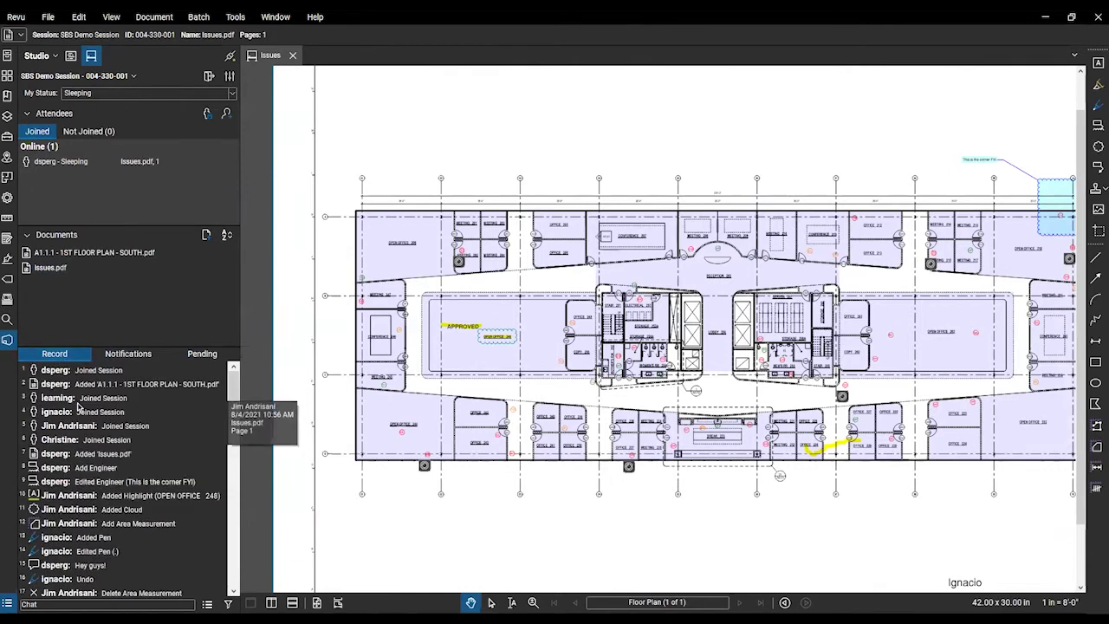
left_click(82, 372)
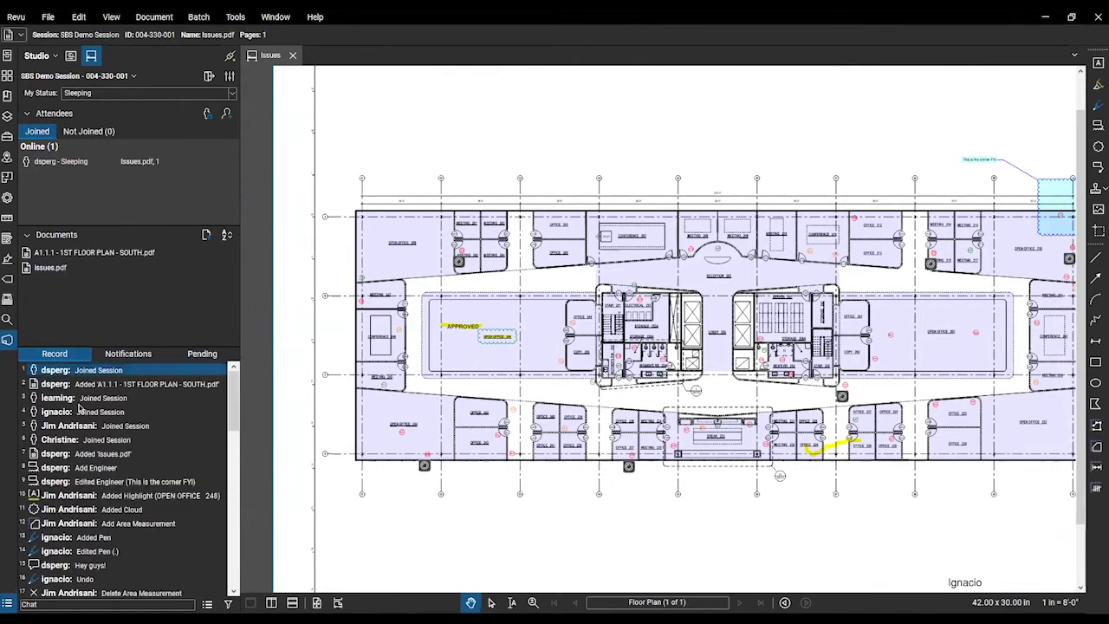
- Use the session record to locate the OPEN OFFICE 248 highlight and the added cloud, and select the Delete Area Measurement entry
scroll(87, 463, "down", 2)
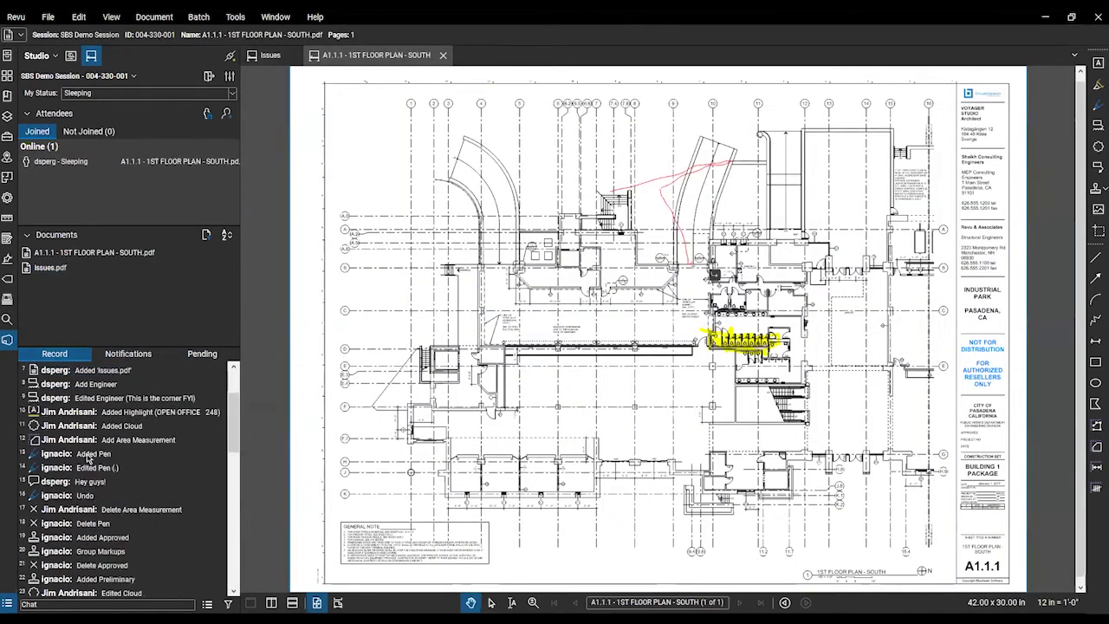
left_click(99, 414)
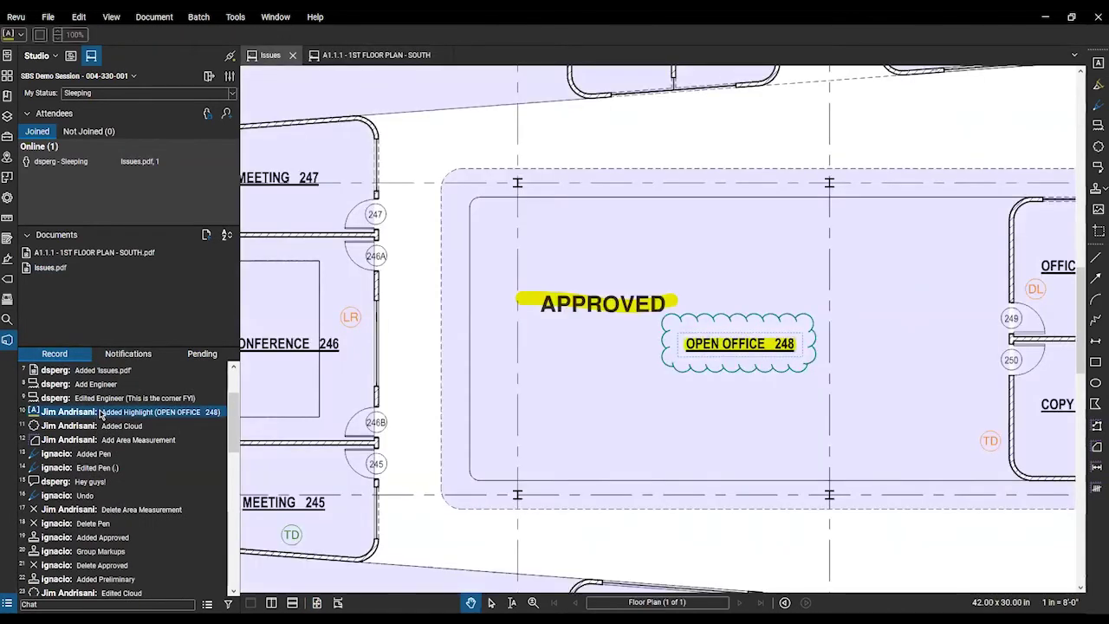
left_click(99, 428)
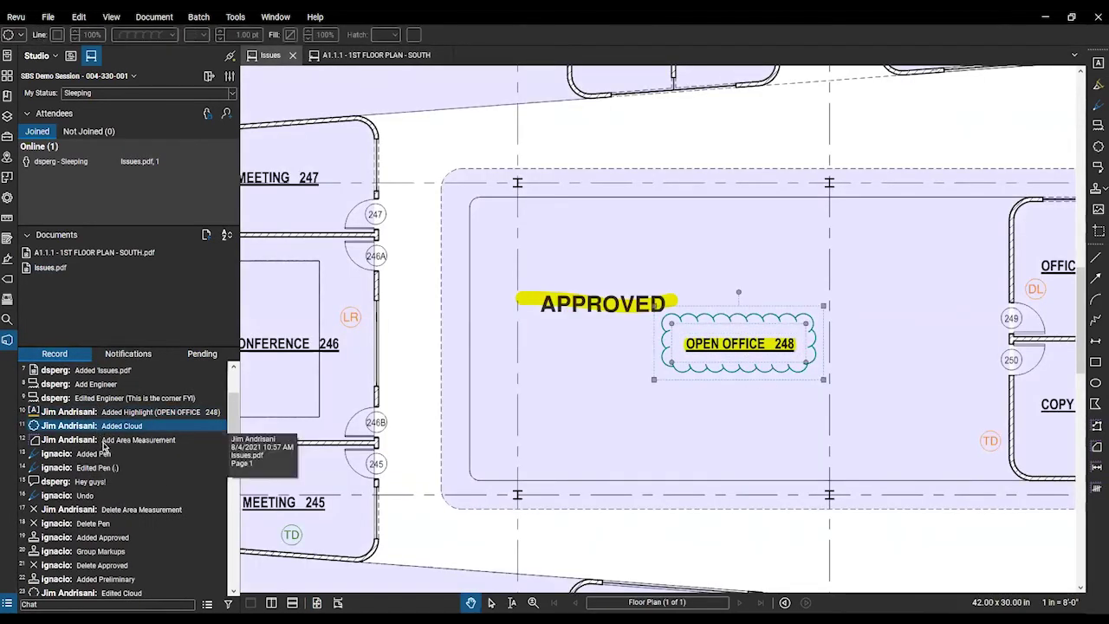
left_click(100, 468)
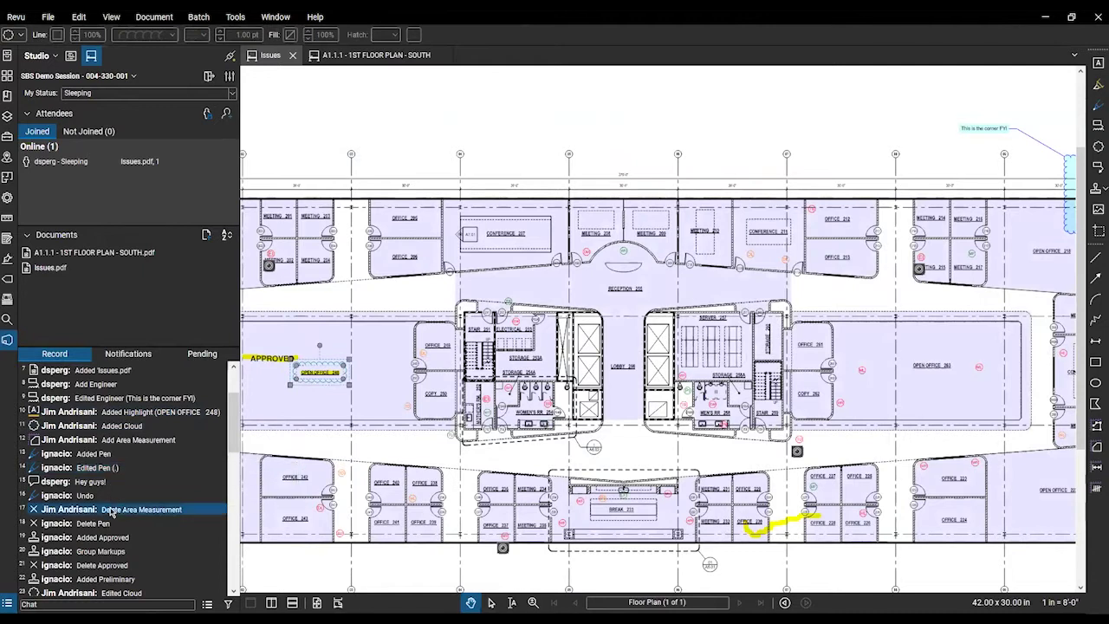
- Locate the markup behind the record's Edit Comments (ABCD) entry and slightly narrow the Studio list
scroll(95, 520, "down", 10)
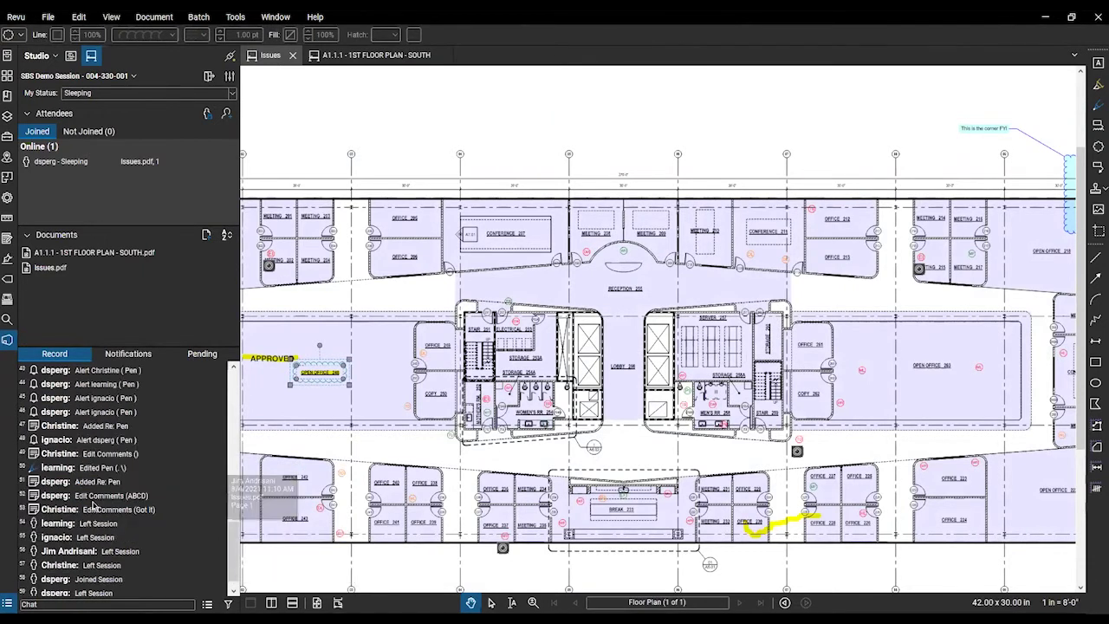
left_click(91, 498)
scroll(88, 507, "down", 1)
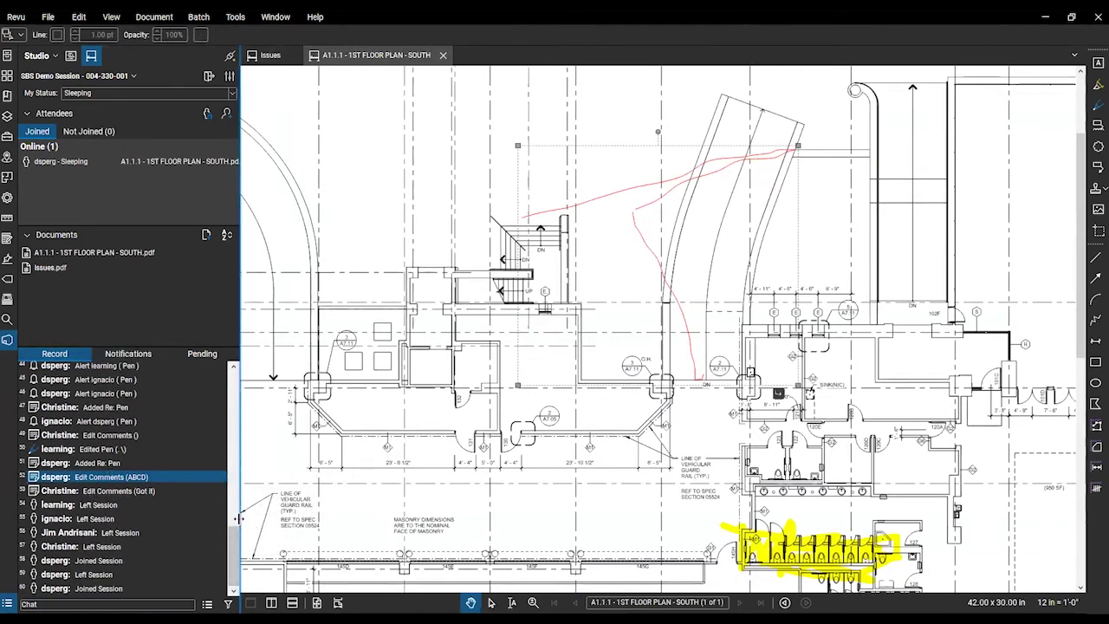
left_click_drag(227, 518, 215, 518)
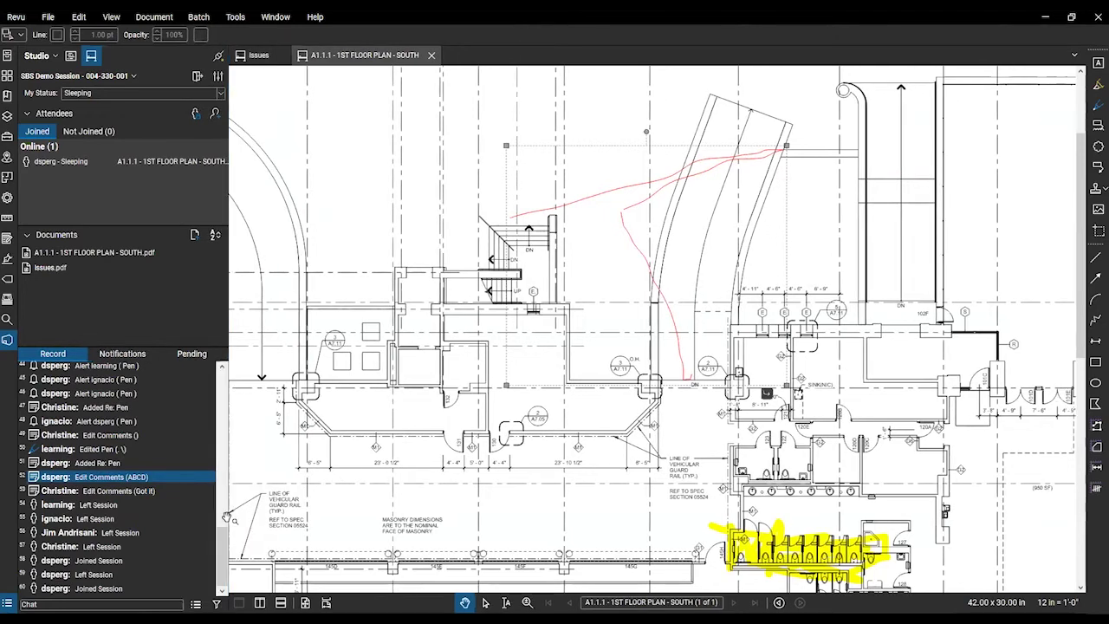
- Examine the red pen line, the yellow highlight and the surrounding areas of the A1.1.1 - 1ST FLOOR PLAN - SOUTH sheet
mouse_move(654, 216)
left_mouse_down()
mouse_move(701, 278)
mouse_move(696, 295)
left_mouse_up()
left_click(518, 242)
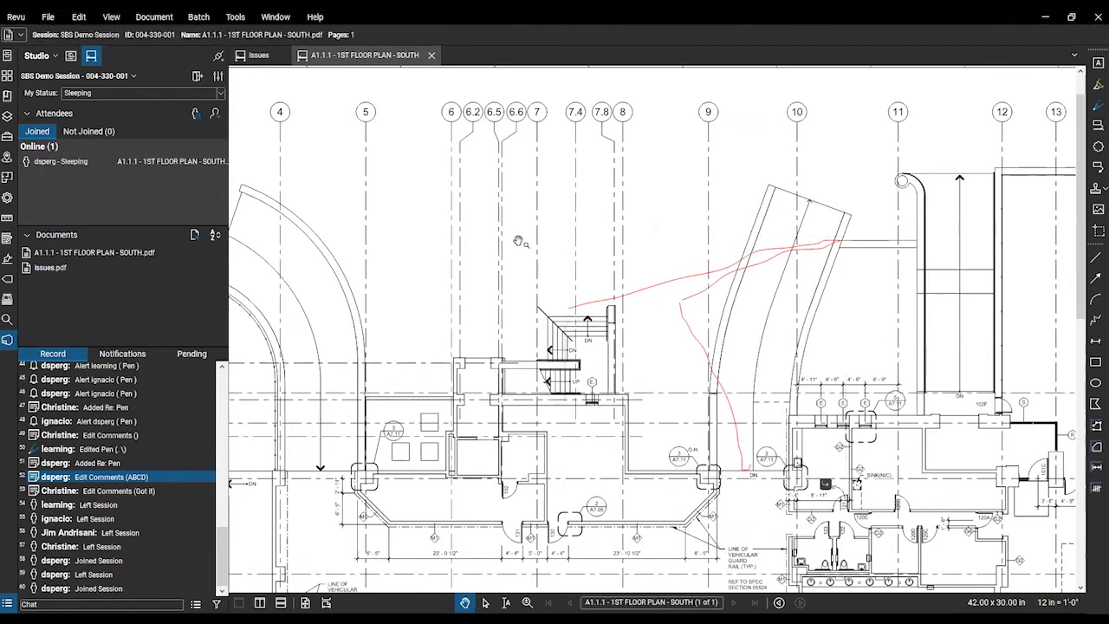
scroll(519, 265, "down", 5)
scroll(593, 317, "up", 3)
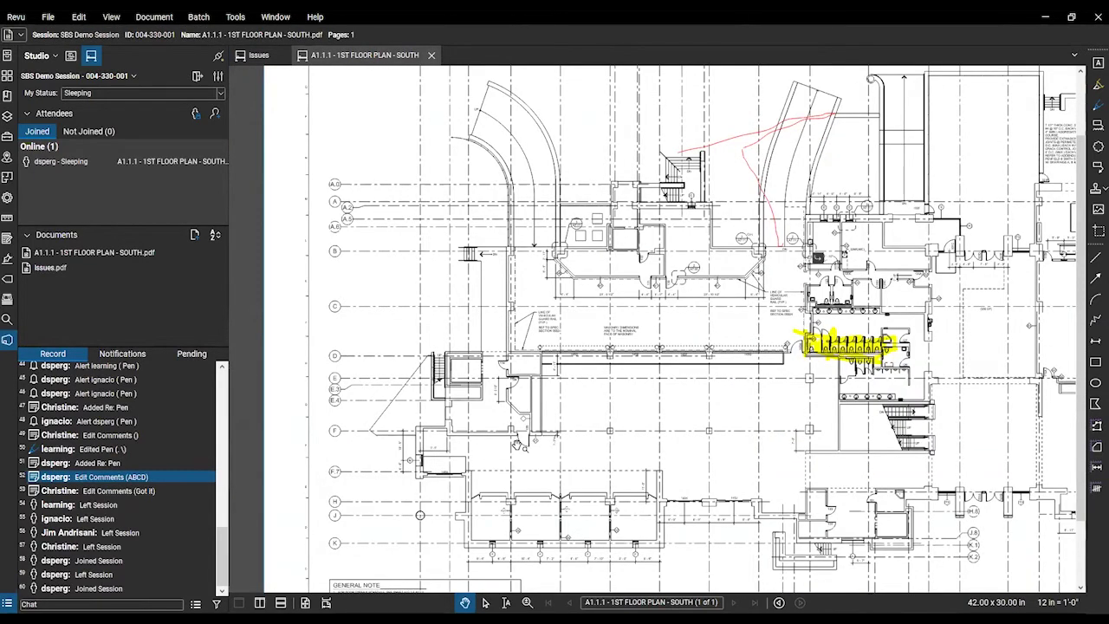
left_click_drag(663, 437, 583, 263)
left_click_drag(848, 289, 684, 413)
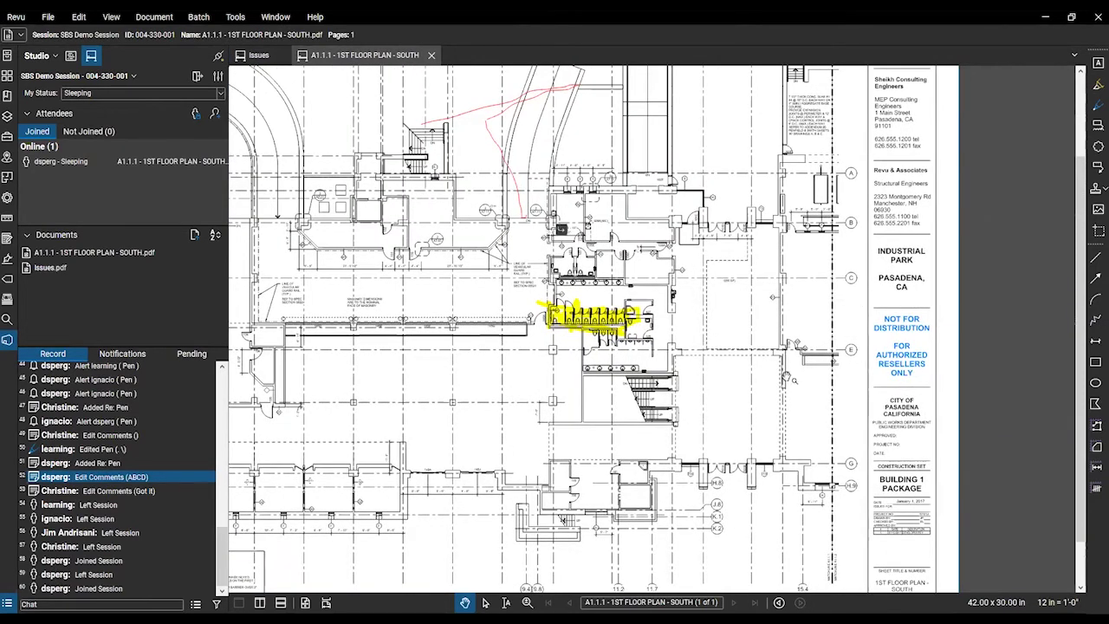
left_click_drag(684, 455, 833, 440)
left_click_drag(674, 373, 667, 367)
- Take a Snapshot Content copy around the middle partition of the four-room row and paste it beneath the row
scroll(668, 367, "down", 3)
scroll(486, 346, "up", 5)
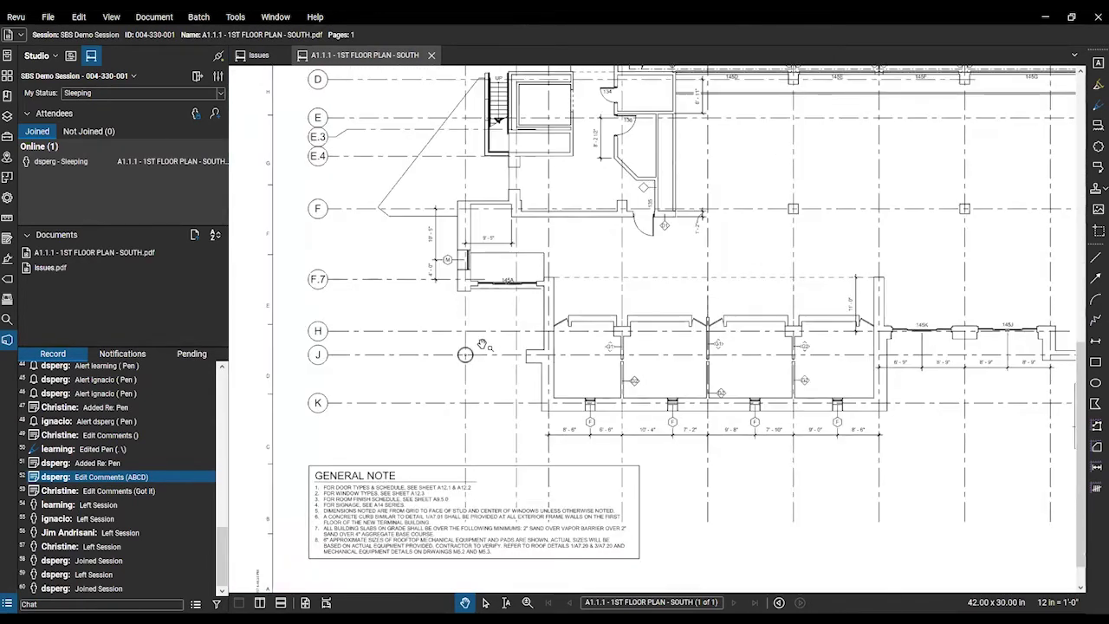
scroll(778, 393, "up", 3)
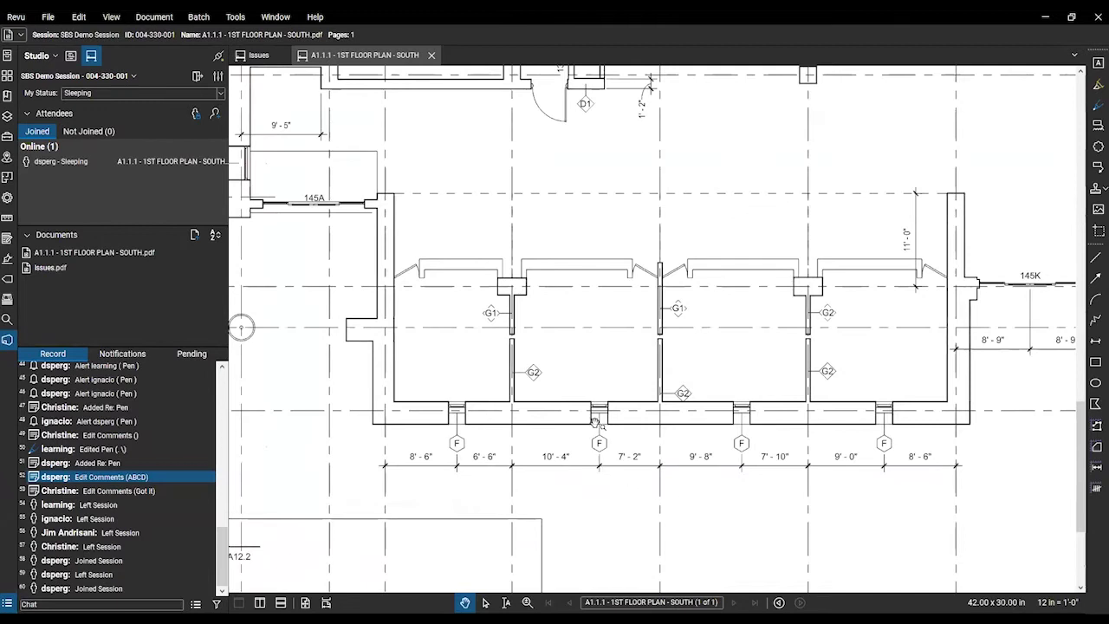
left_click(77, 17)
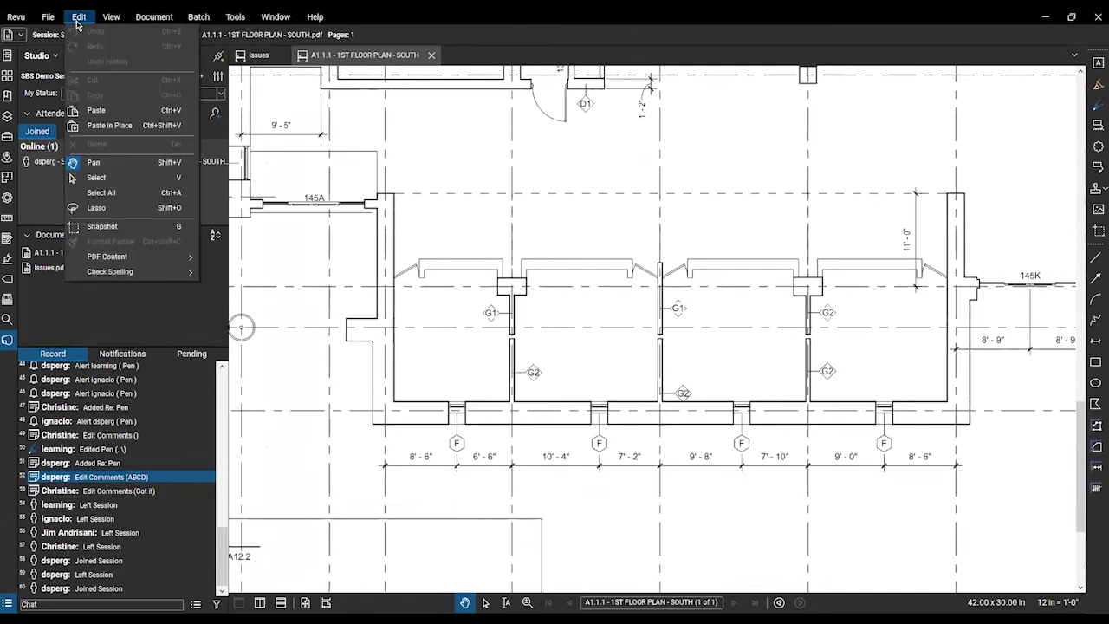
mouse_move(158, 262)
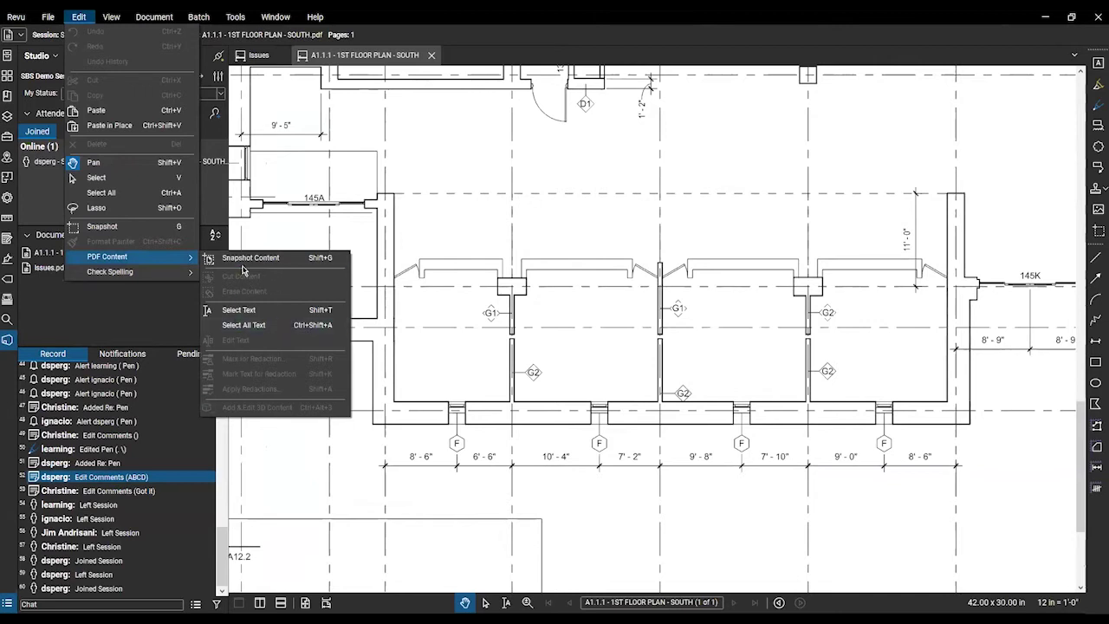
left_click(247, 258)
left_click_drag(568, 215, 762, 418)
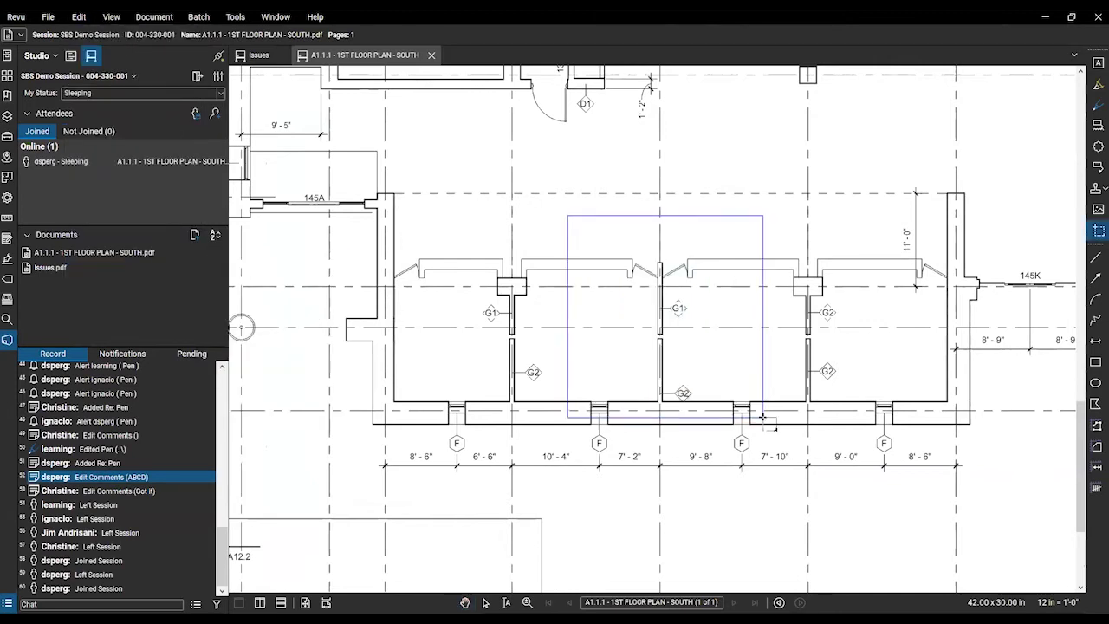
key("ctrl+v")
- Delete the pasted snapshot from the floor plan
mouse_move(936, 444)
left_mouse_down()
mouse_move(660, 242)
mouse_move(667, 285)
mouse_move(732, 273)
mouse_move(530, 303)
left_mouse_up()
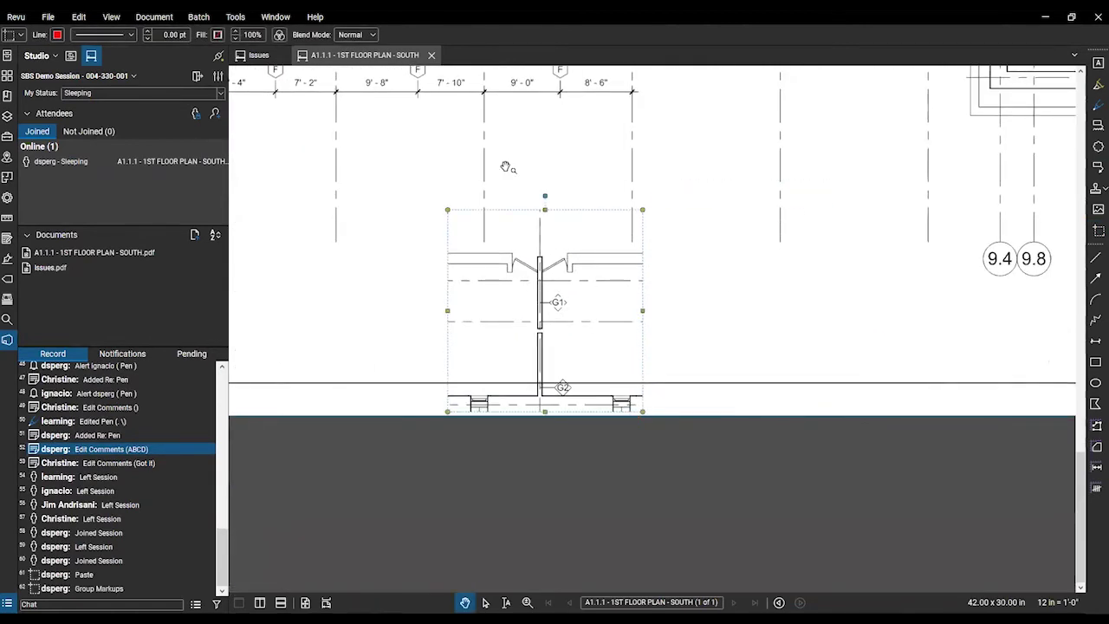
scroll(849, 248, "up", 2)
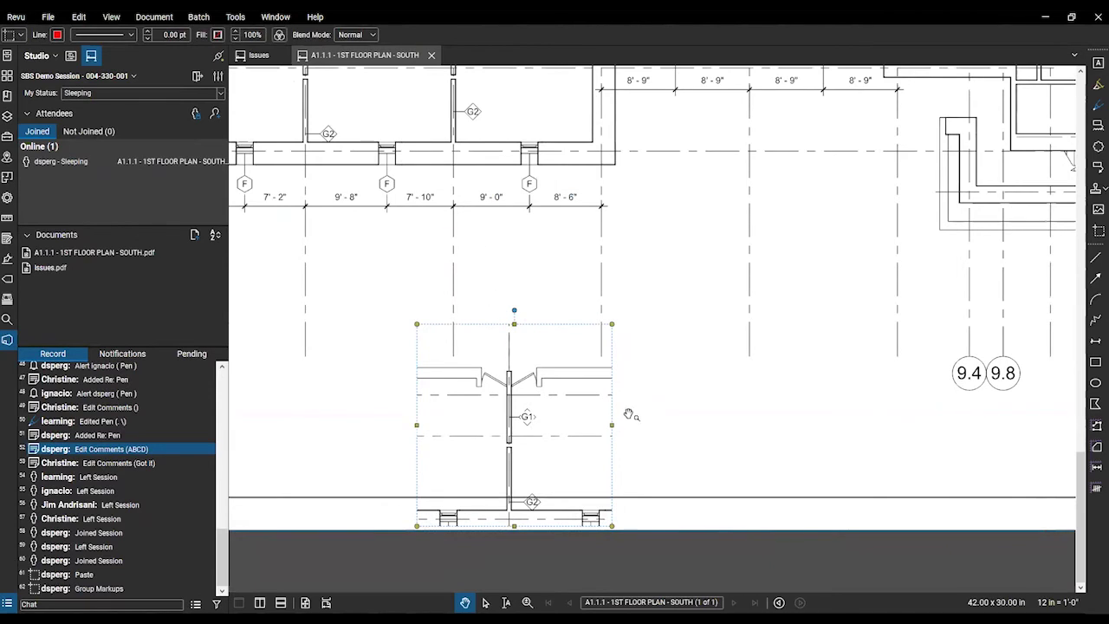
key("Delete")
scroll(718, 303, "down", 3)
left_click_drag(749, 346, 437, 300)
left_click_drag(822, 541, 735, 403)
middle_click(735, 403)
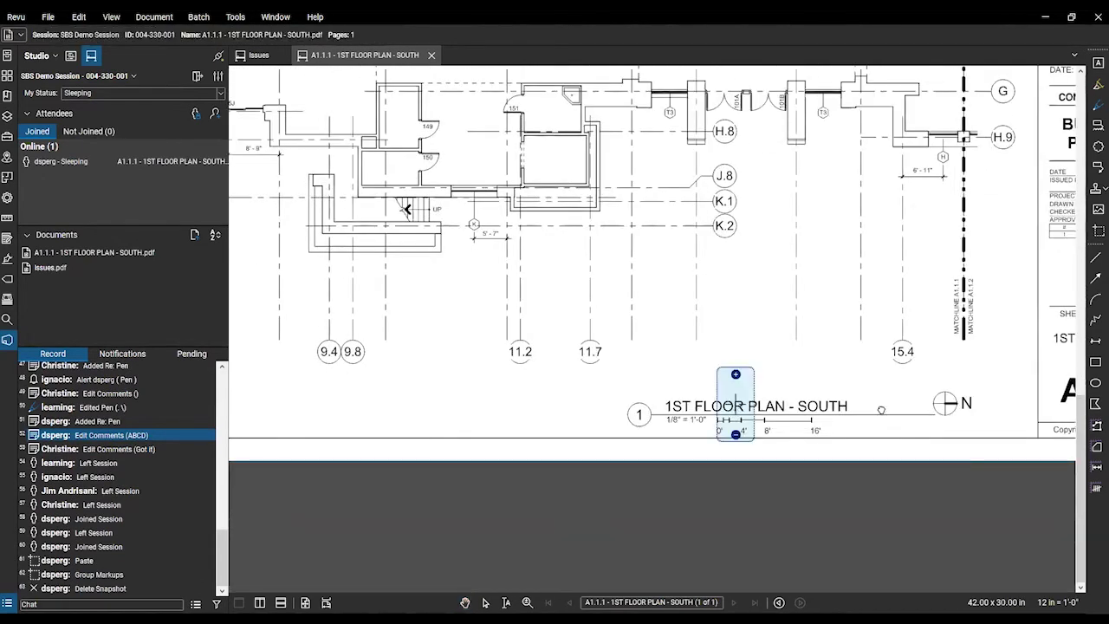
scroll(512, 303, "down", 5)
left_click_drag(411, 111, 707, 274)
scroll(706, 273, "down", 1)
mouse_move(417, 192)
left_mouse_down()
mouse_move(685, 244)
mouse_move(734, 279)
left_mouse_up()
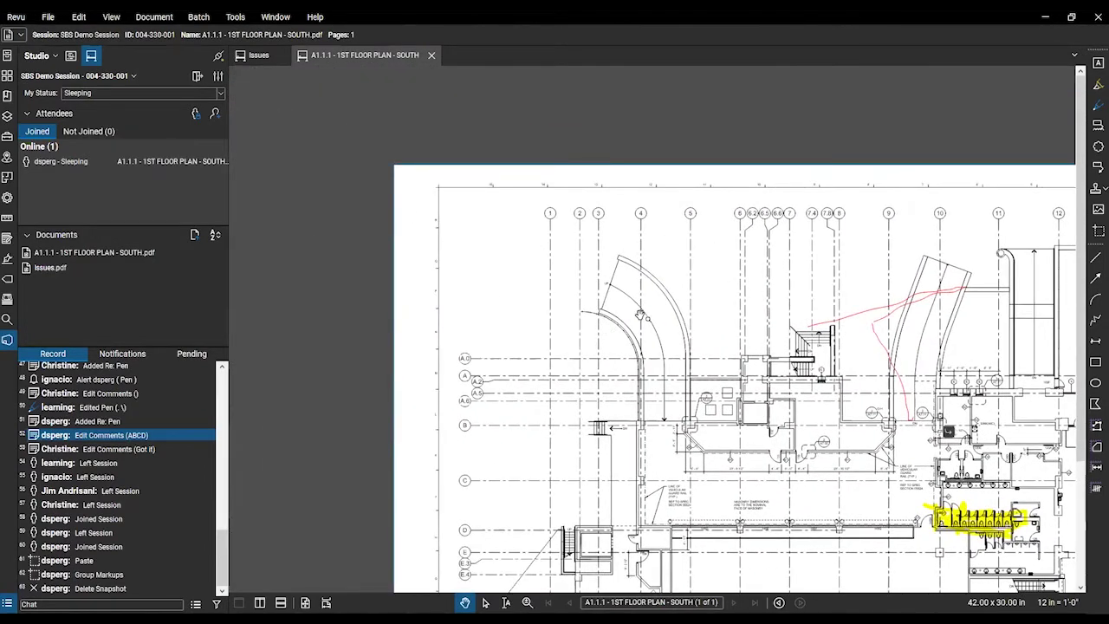
left_click_drag(857, 583, 740, 433)
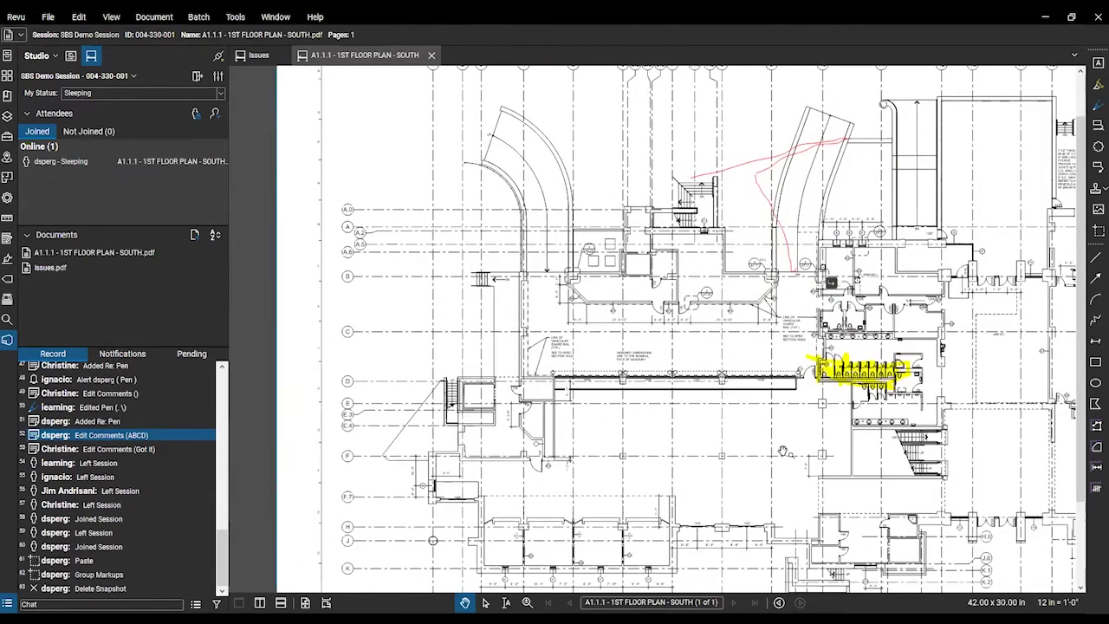
scroll(664, 420, "up", 2)
left_click_drag(601, 517, 546, 479)
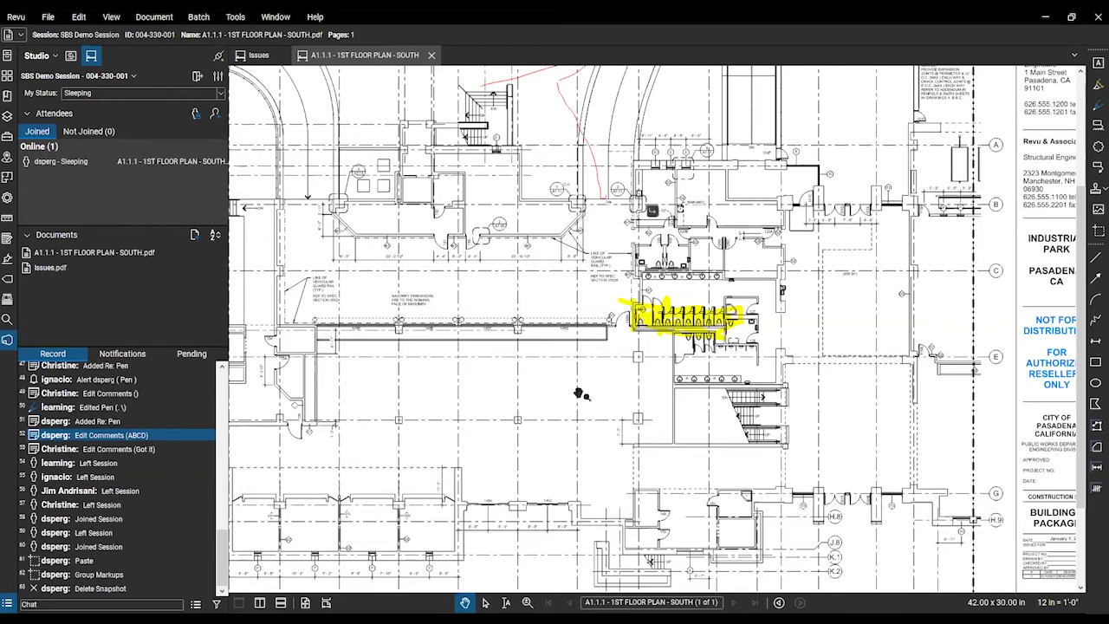
- Look at the file chooser for adding a document to the session and dismiss it without choosing a file
left_click_drag(364, 325, 468, 435)
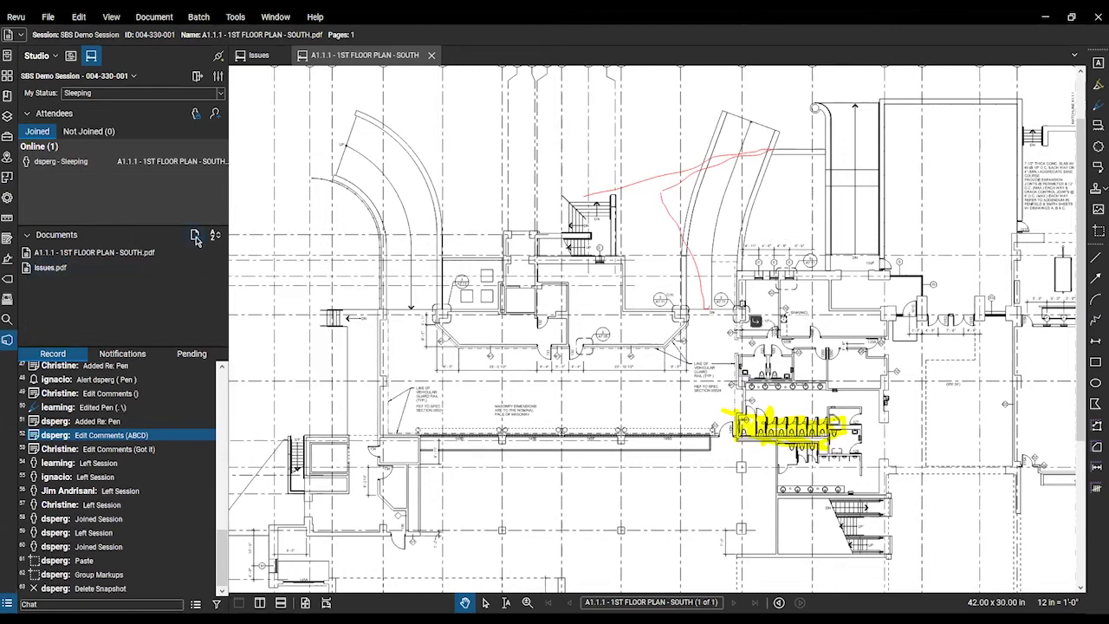
left_click(196, 236)
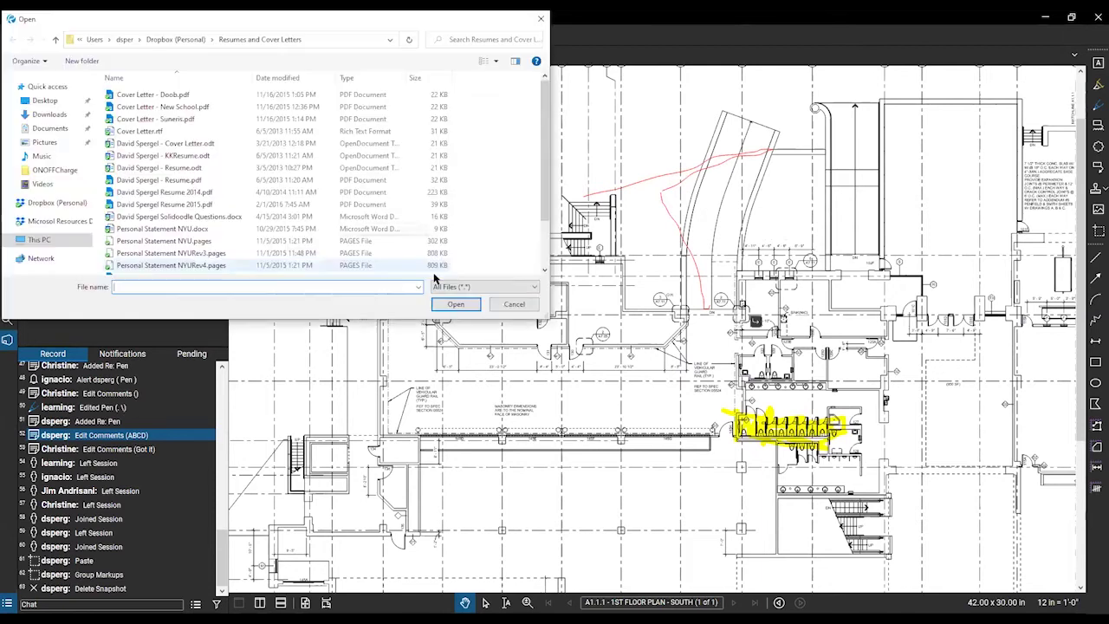
left_click_drag(458, 390, 588, 440)
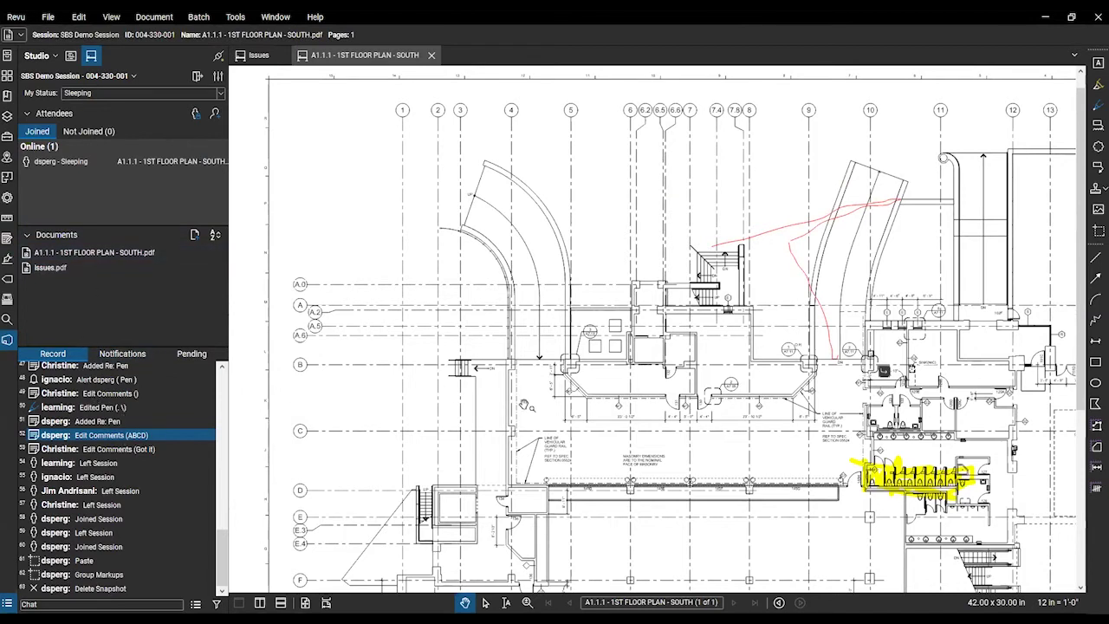
left_click_drag(686, 479, 539, 342)
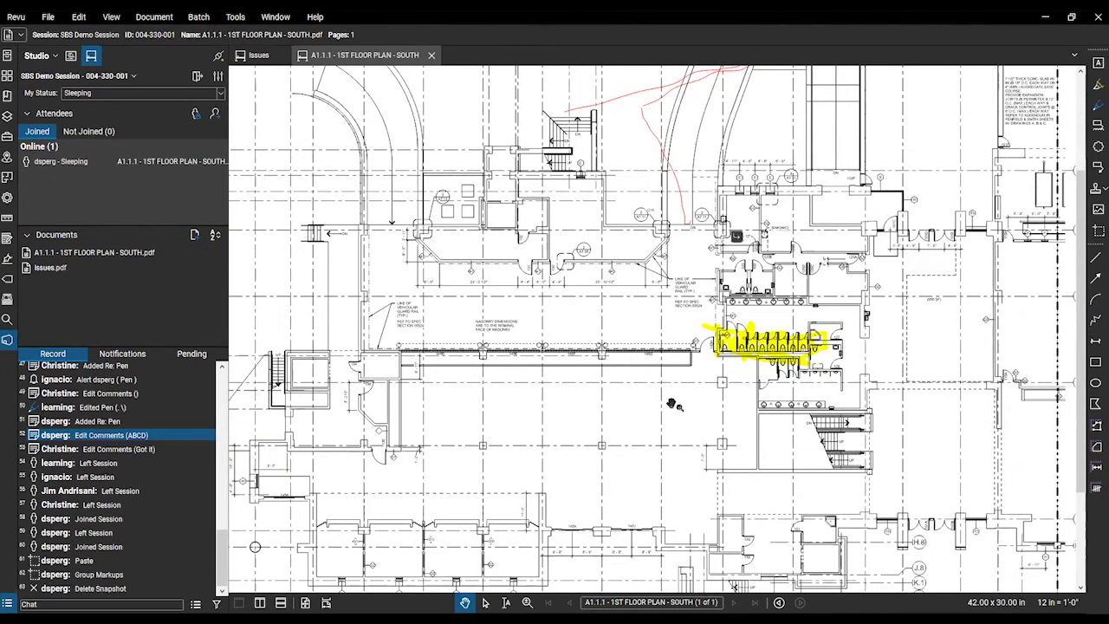
left_click_drag(793, 422, 664, 460)
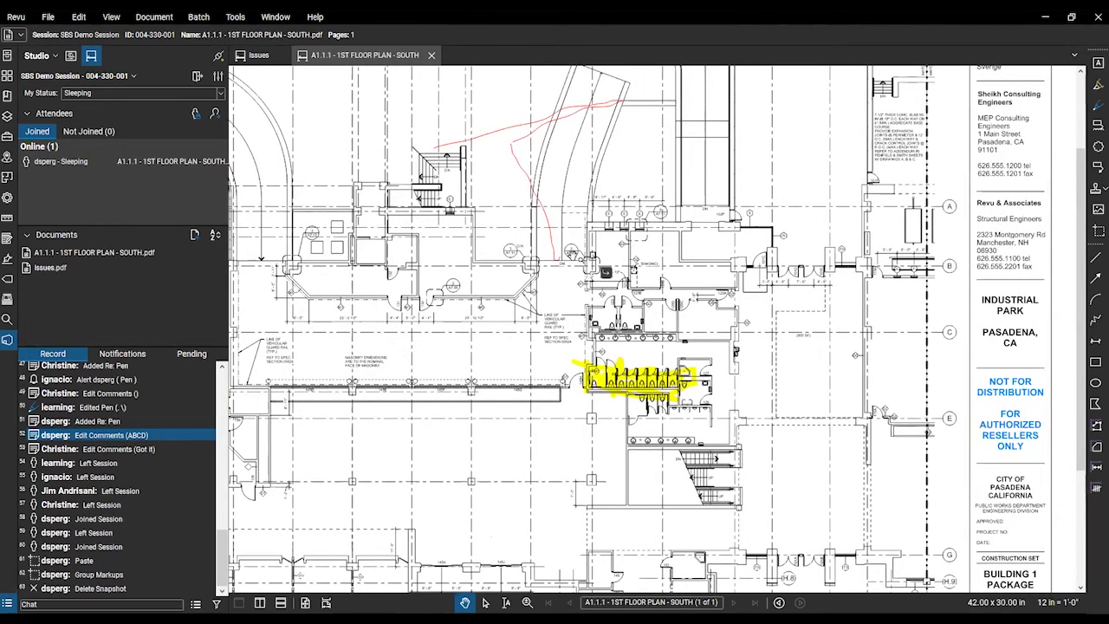
scroll(572, 338, "up", 3)
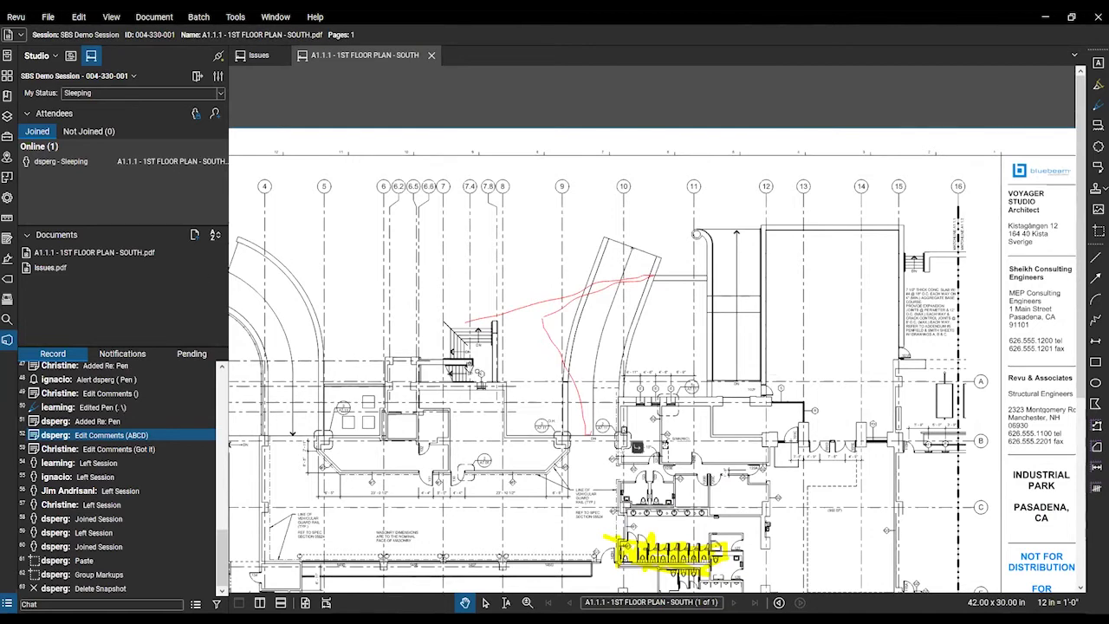
left_click_drag(723, 325, 711, 290)
scroll(710, 291, "down", 2)
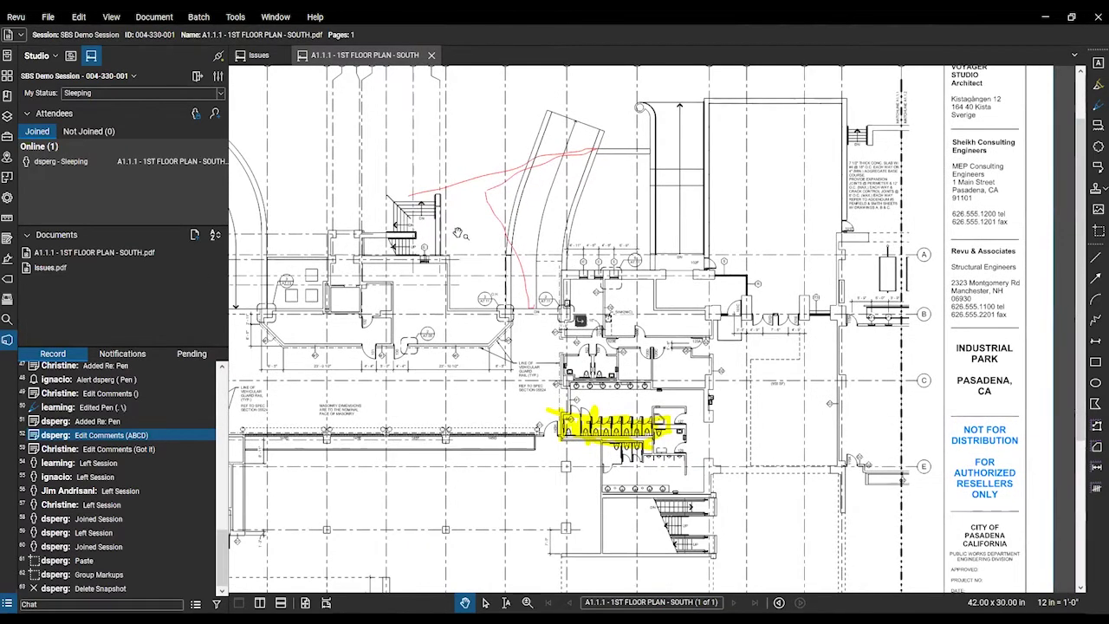
scroll(593, 362, "up", 2)
left_click_drag(328, 297, 407, 316)
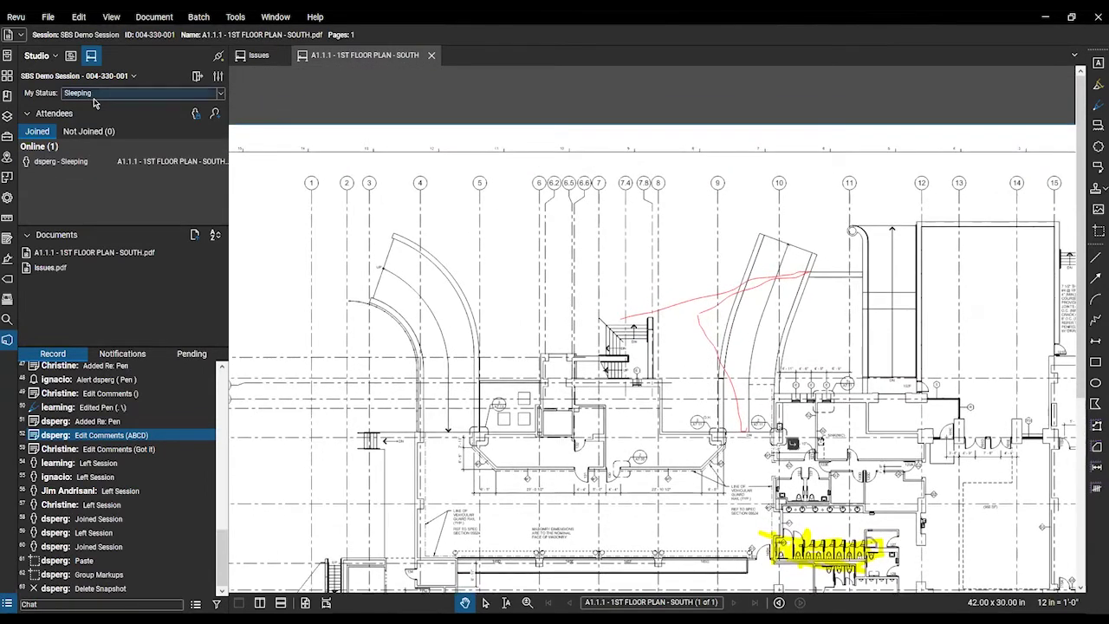
- Set the attendee status in the session to Reviewing and select the matching entry in the record
left_click(219, 96)
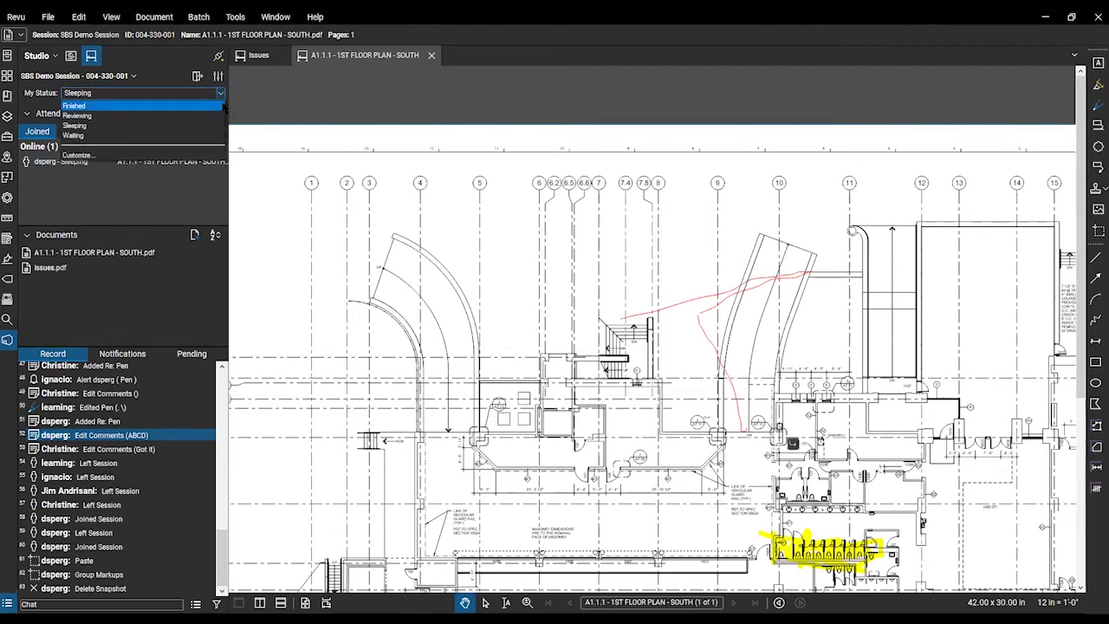
left_click(207, 118)
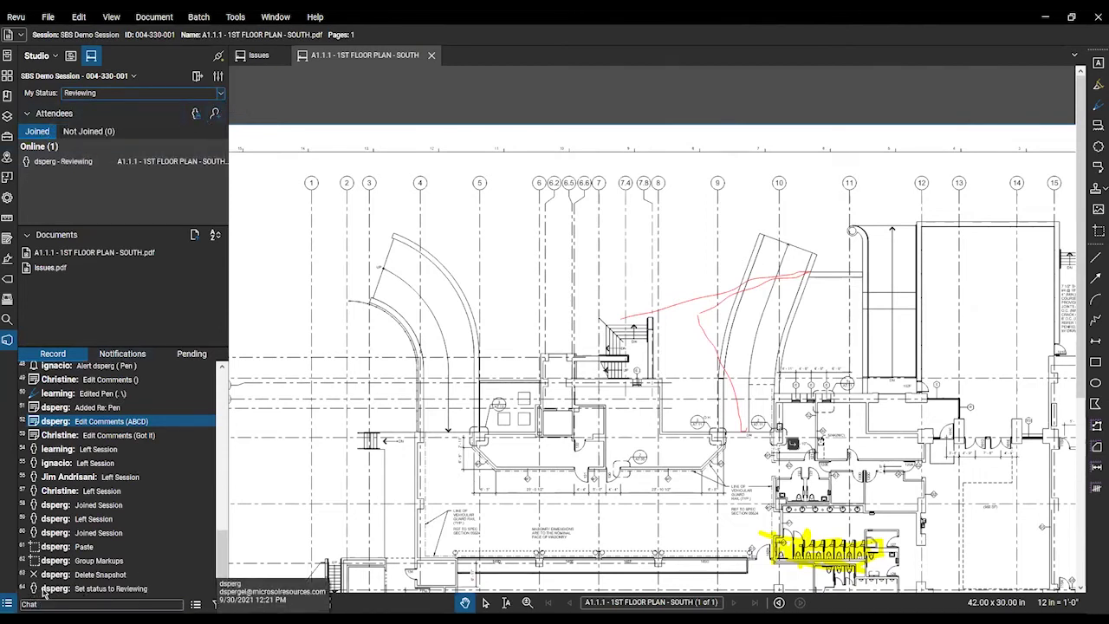
left_click(85, 590)
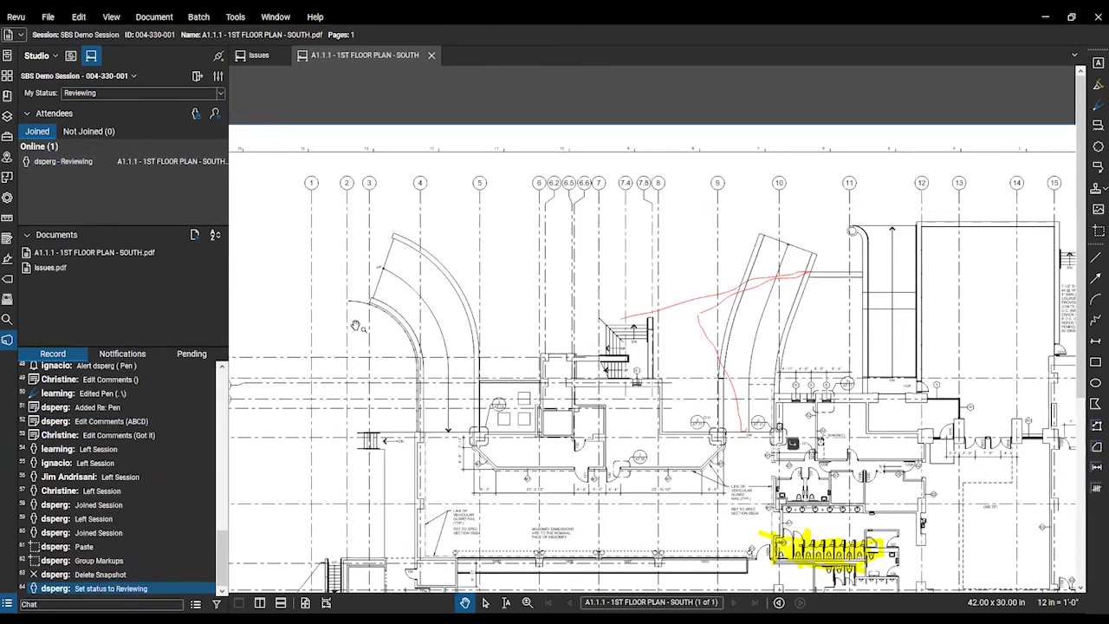
- Examine the attendees' print, markup, markup alert, add documents and full control permissions in the SBS Demo Session settings
left_click(218, 78)
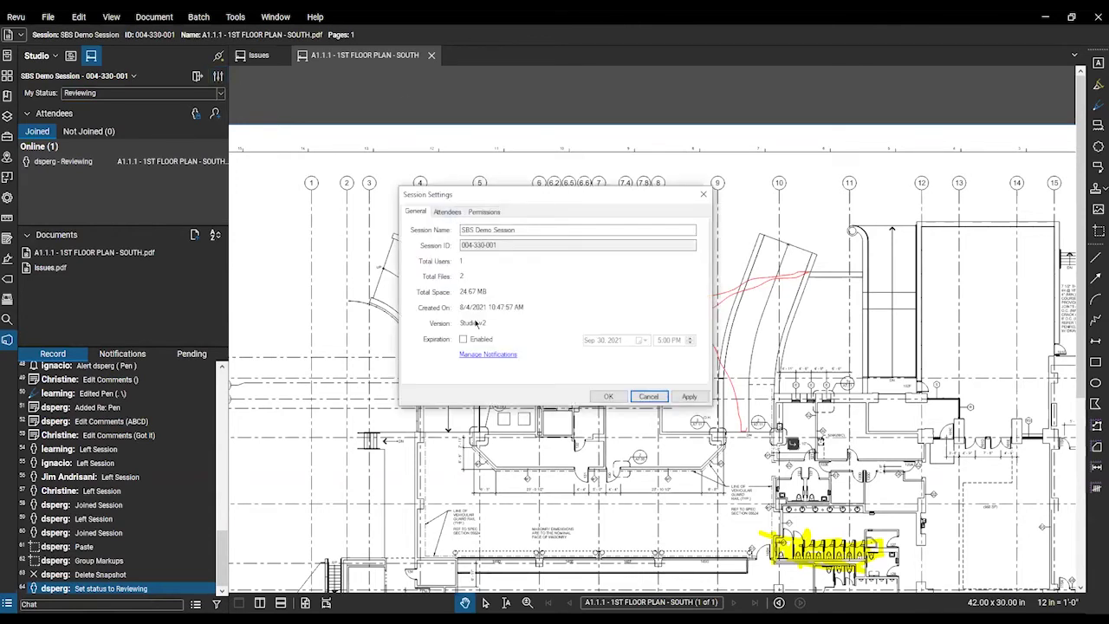
left_click(485, 212)
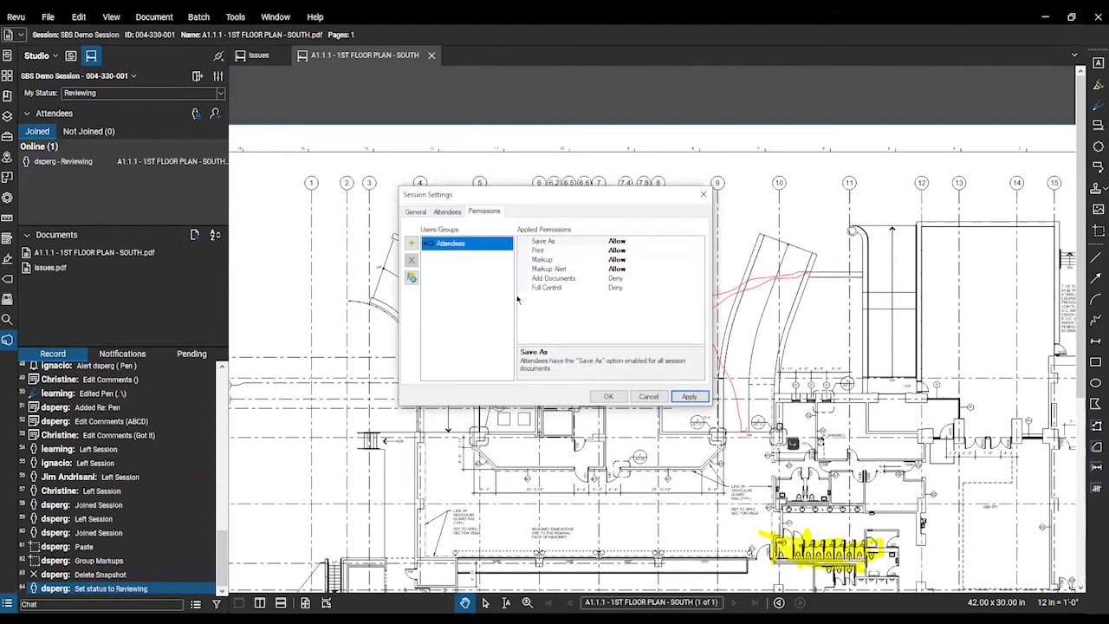
left_click(636, 252)
left_click(636, 261)
left_click(637, 270)
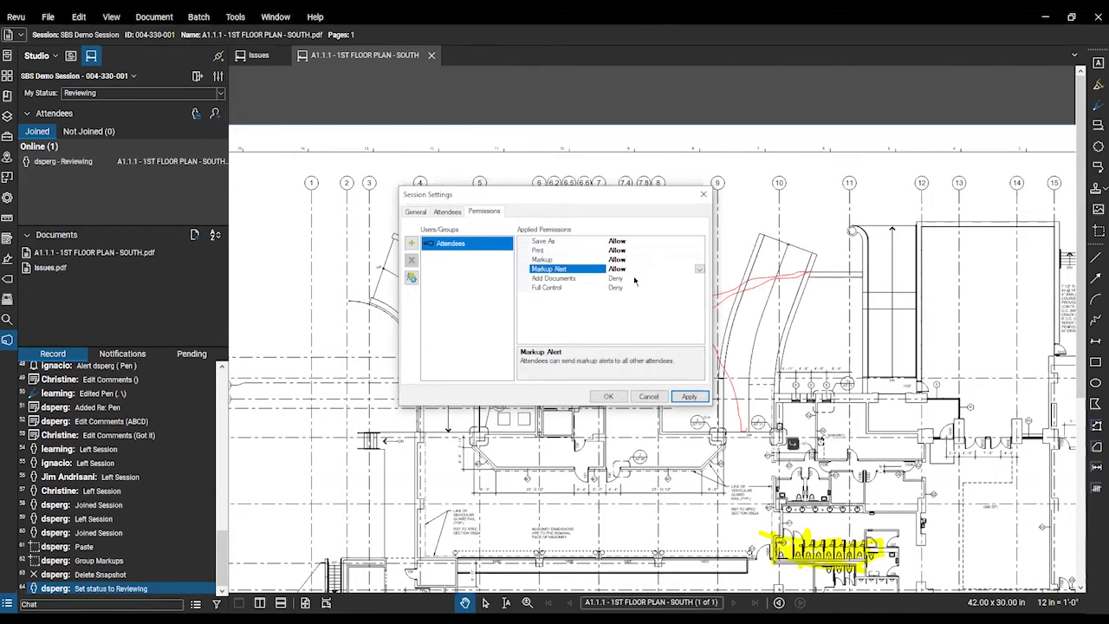
left_click(638, 279)
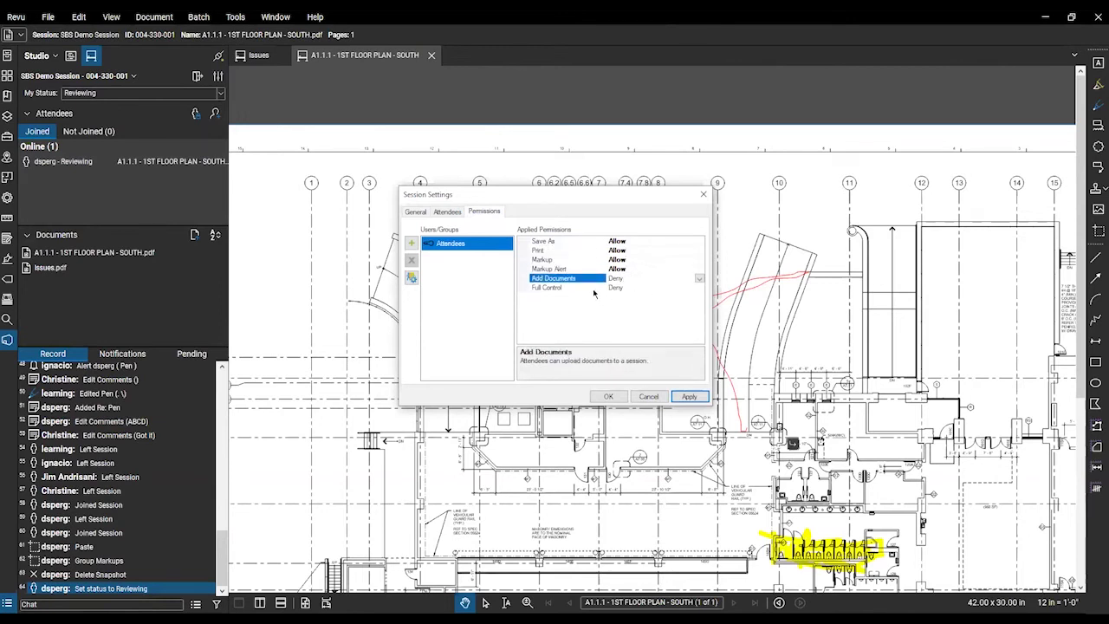
left_click(593, 288)
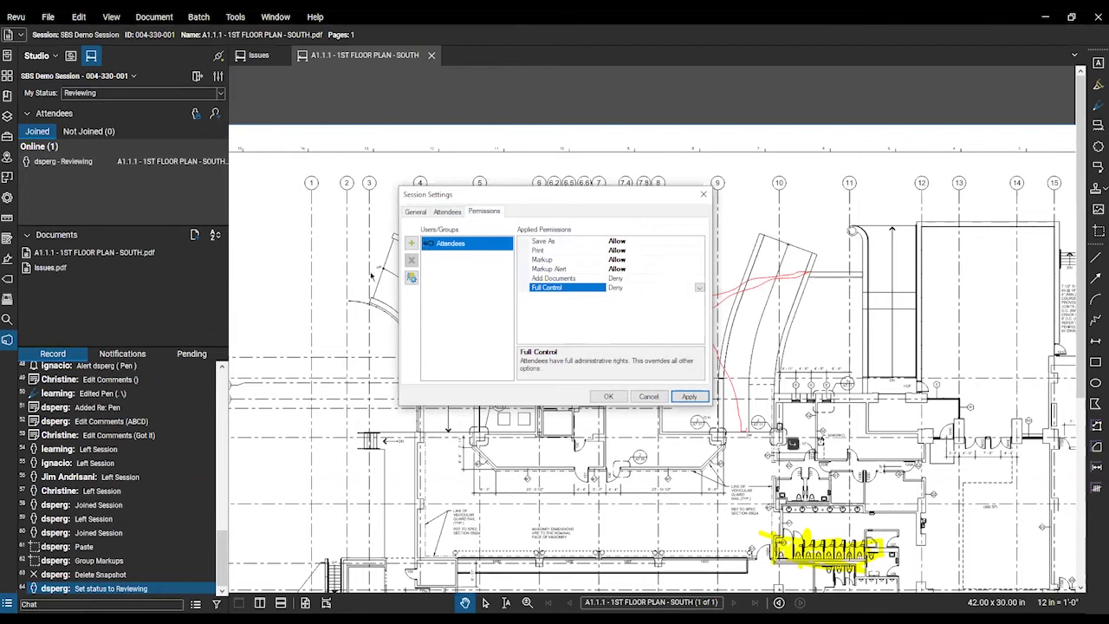
- Review the session's attendee list, group membership and general settings, and dismiss the session settings without changes
left_click(448, 212)
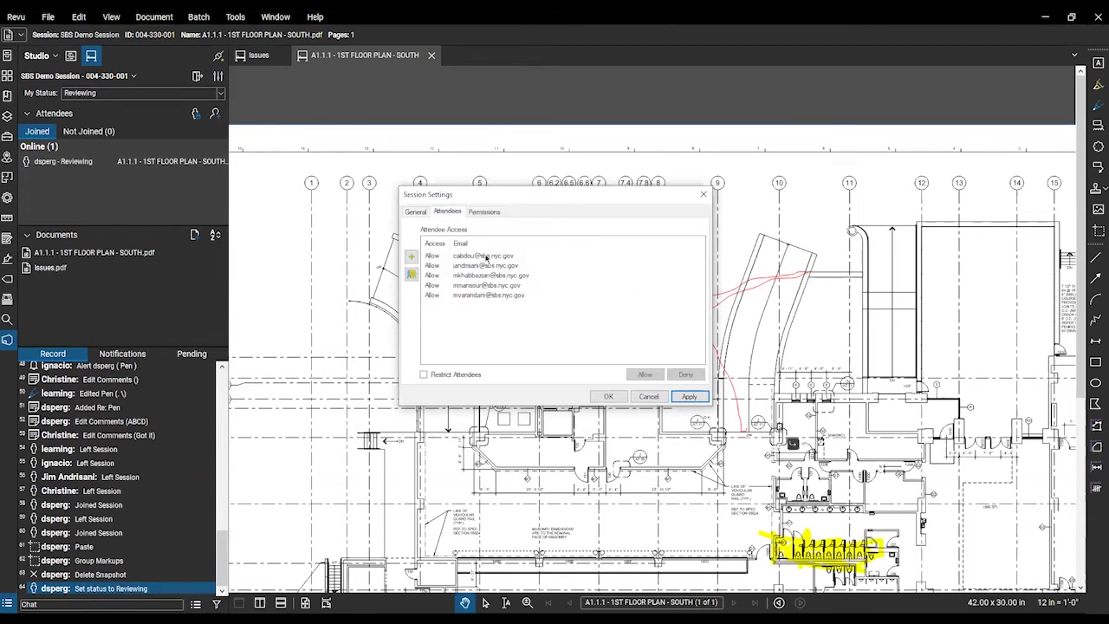
left_click(479, 212)
left_click(412, 276)
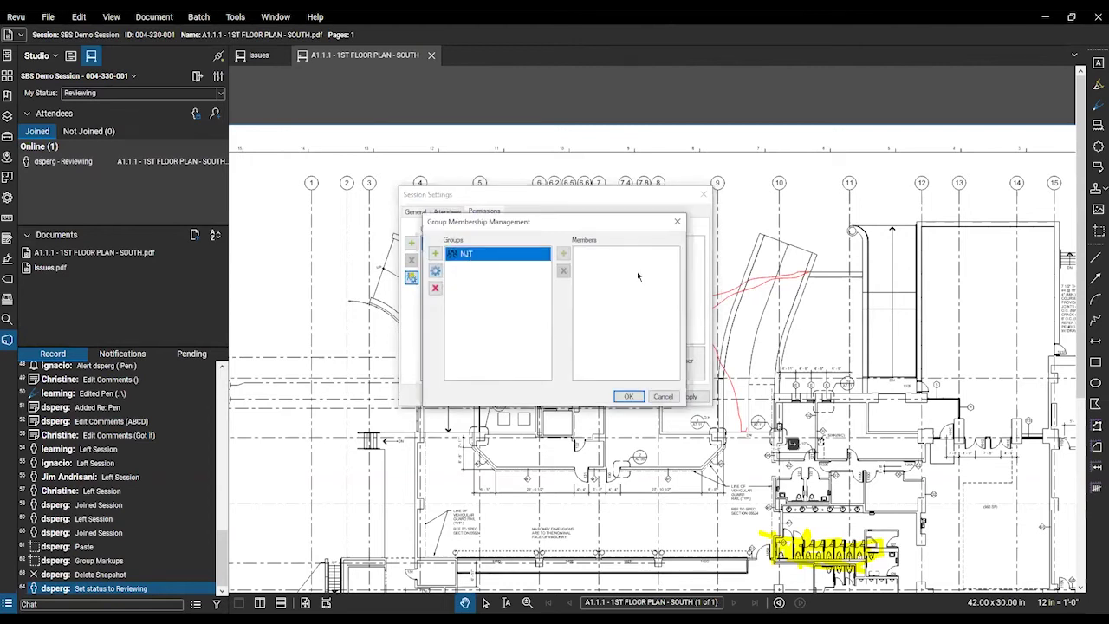
left_click(662, 396)
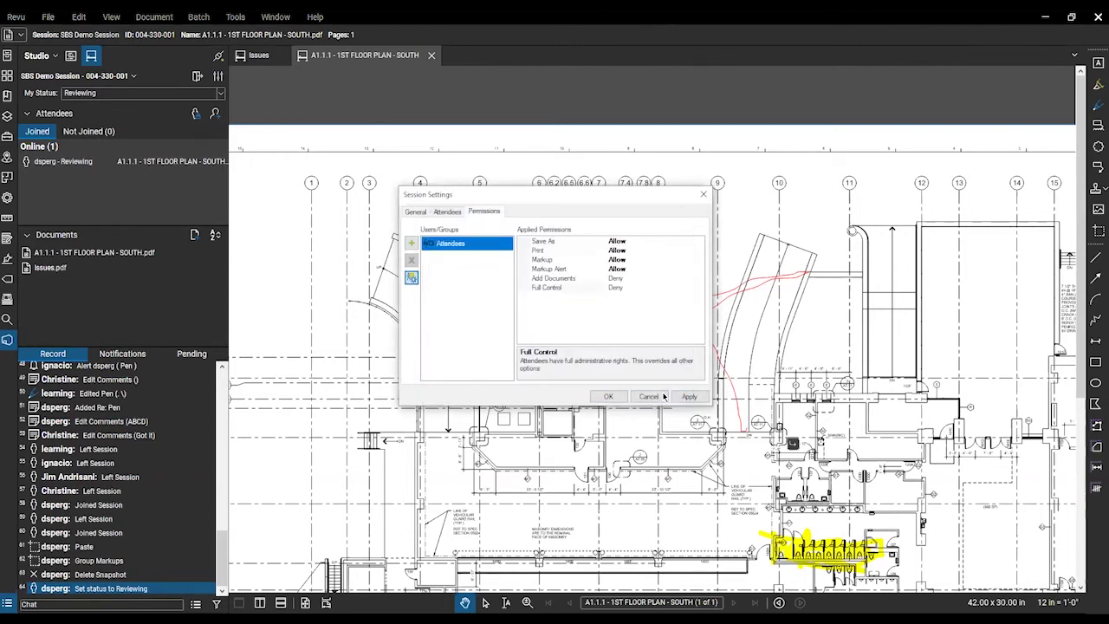
left_click(417, 213)
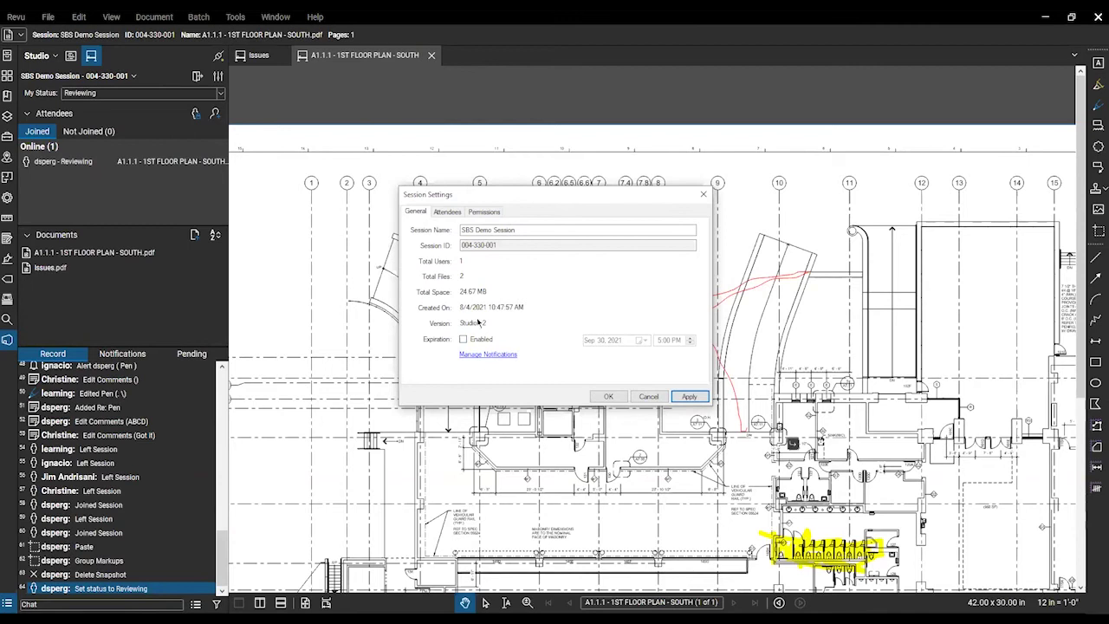
left_click(648, 397)
left_click_drag(571, 450, 428, 366)
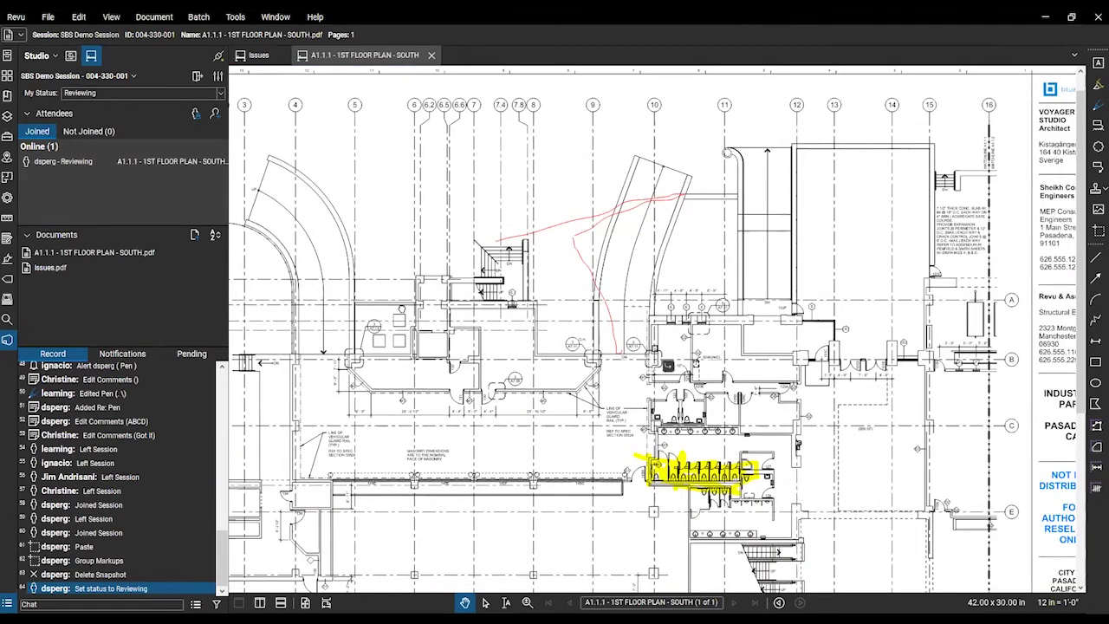
left_click_drag(401, 309, 432, 338)
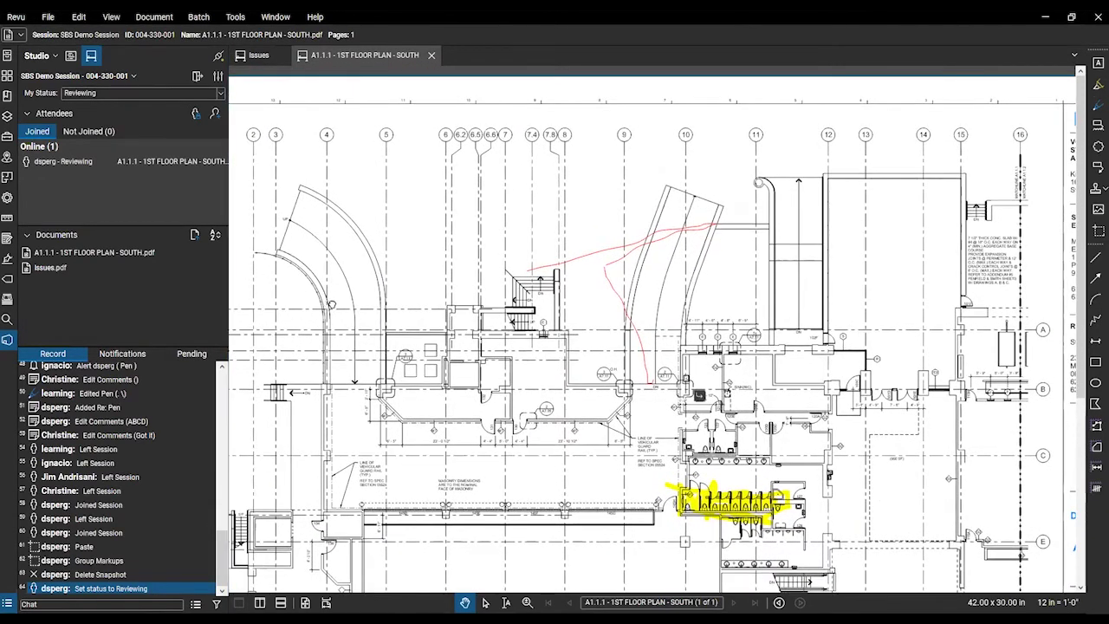
left_click_drag(280, 309, 429, 330)
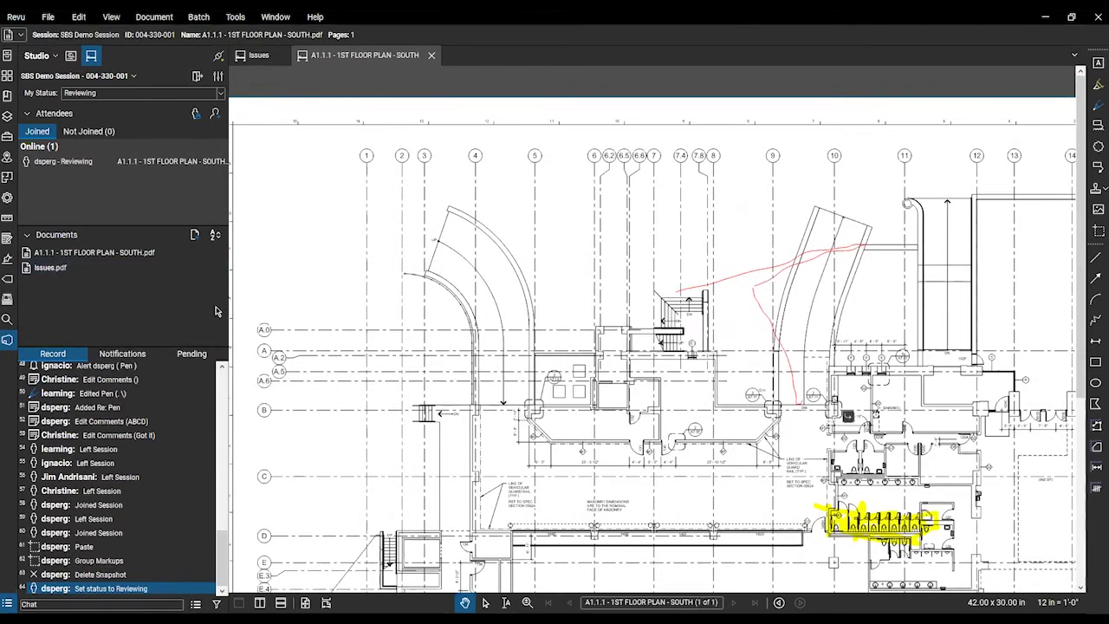
- Examine the attendee access list and invitation details for the session, and dismiss them without changes
left_click(197, 115)
left_click(531, 364)
left_click(527, 335)
left_click(526, 325)
left_click(520, 353)
left_click(516, 363)
left_click(512, 373)
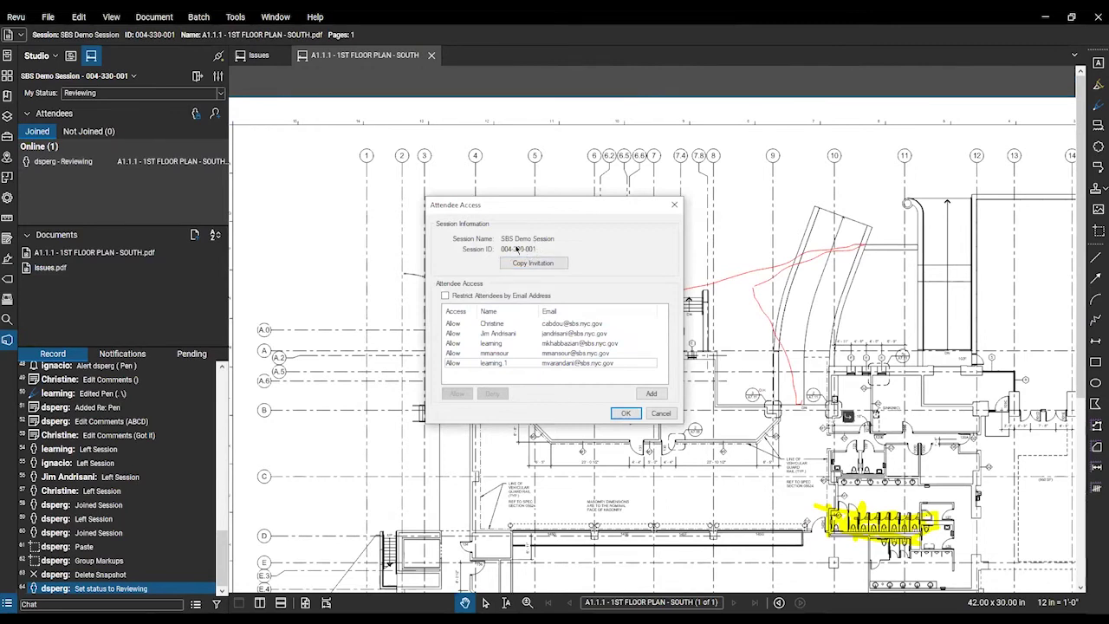
left_click(662, 414)
scroll(283, 380, "up", 3)
left_click_drag(282, 379, 259, 366)
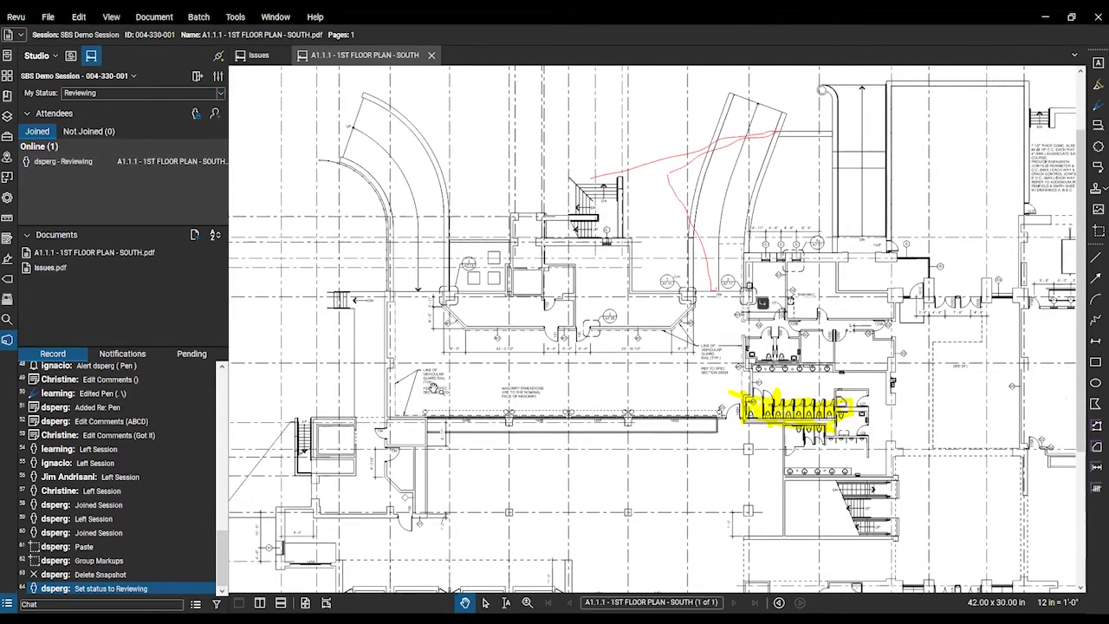
left_click_drag(472, 389, 448, 437)
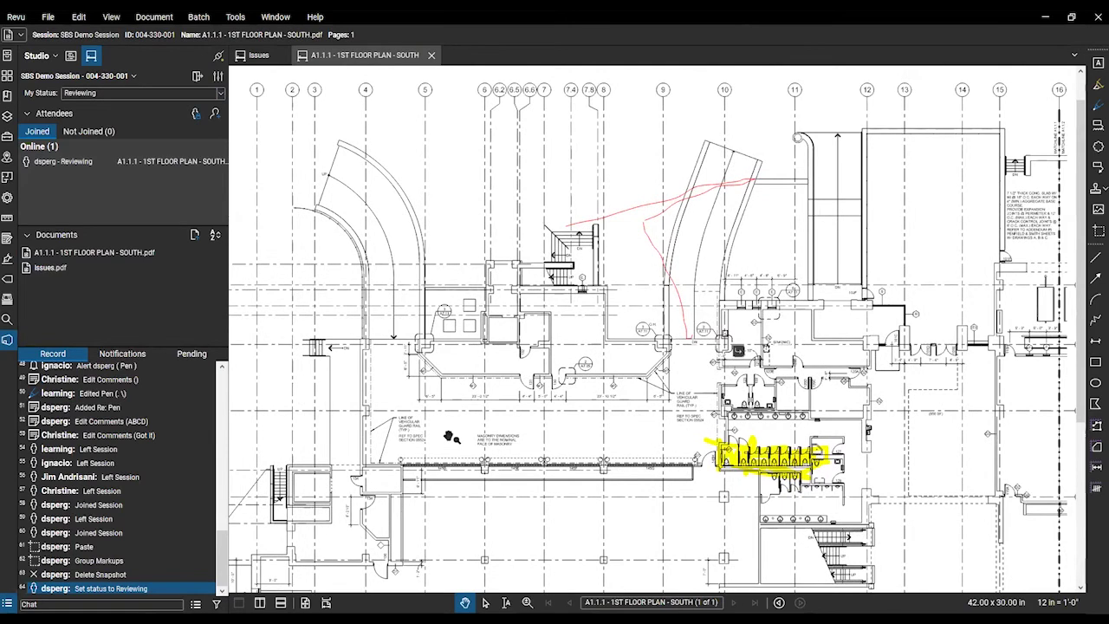
left_click_drag(253, 174, 262, 126)
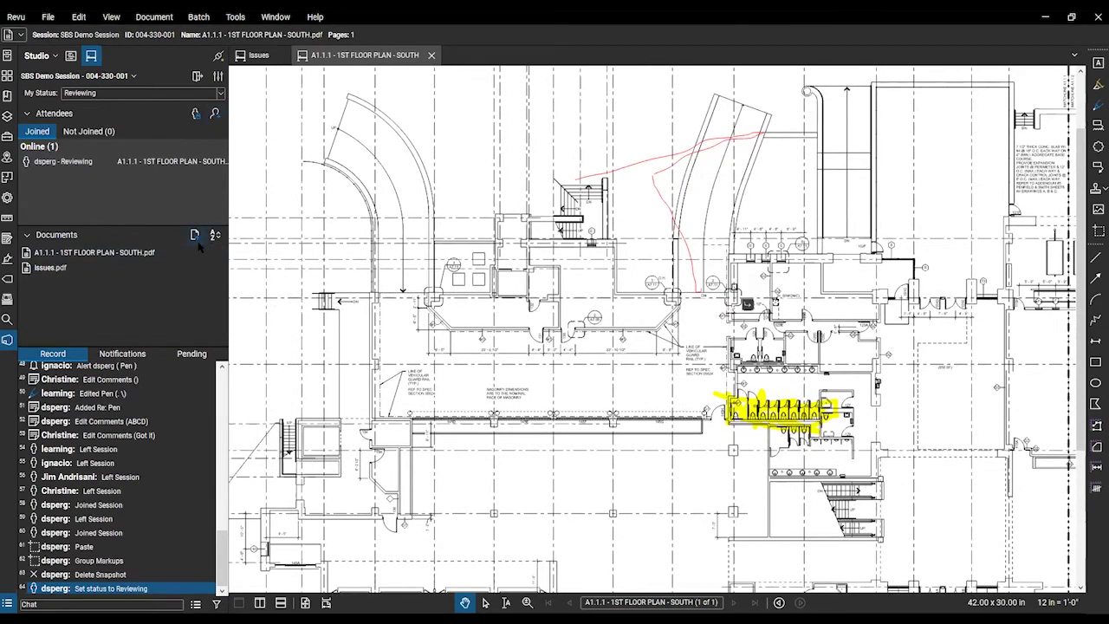
- View Issues.pdf from the session's documents and return to A1.1.1 - 1ST FLOOR PLAN - SOUTH.pdf
double_click(70, 267)
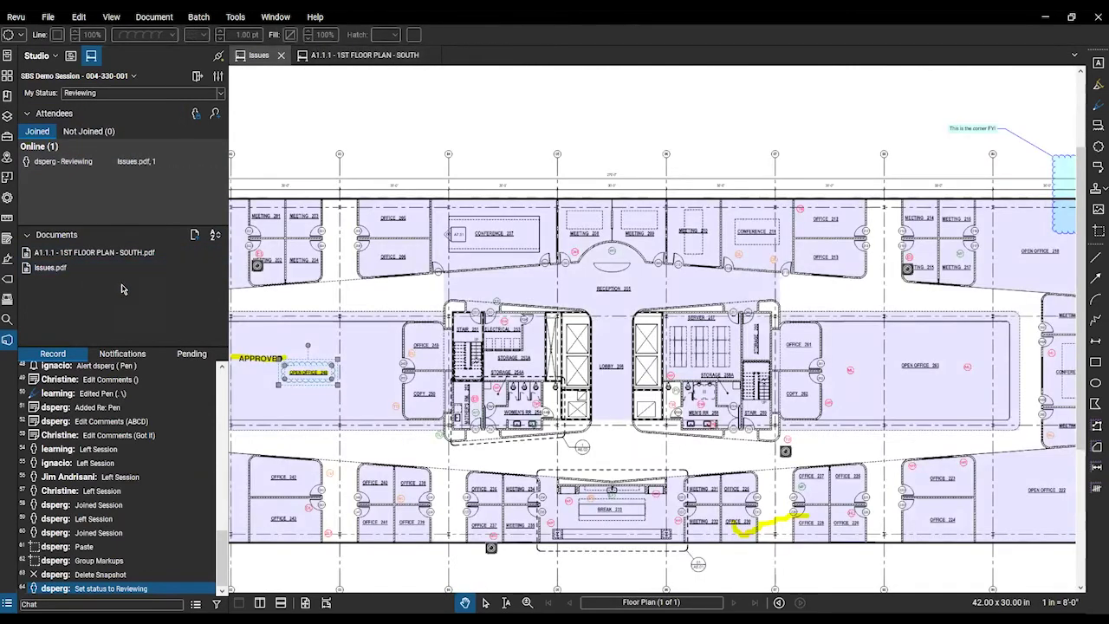
double_click(93, 252)
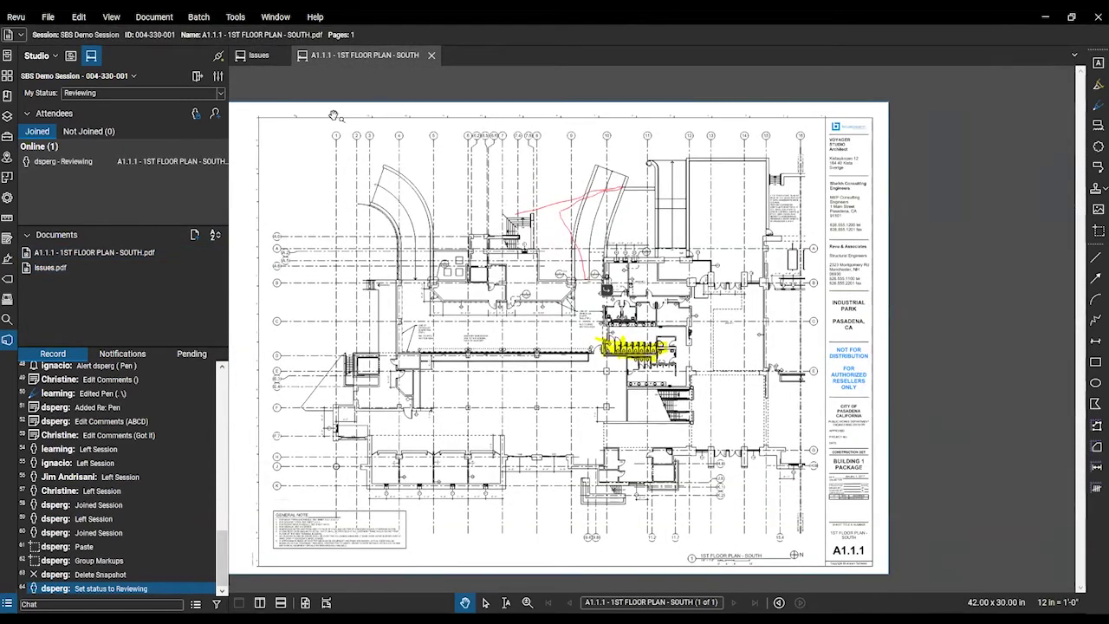
- Try to update the project copy of A1.1.1 - 1ST FLOOR PLAN - SOUTH.pdf from the session
right_click(74, 255)
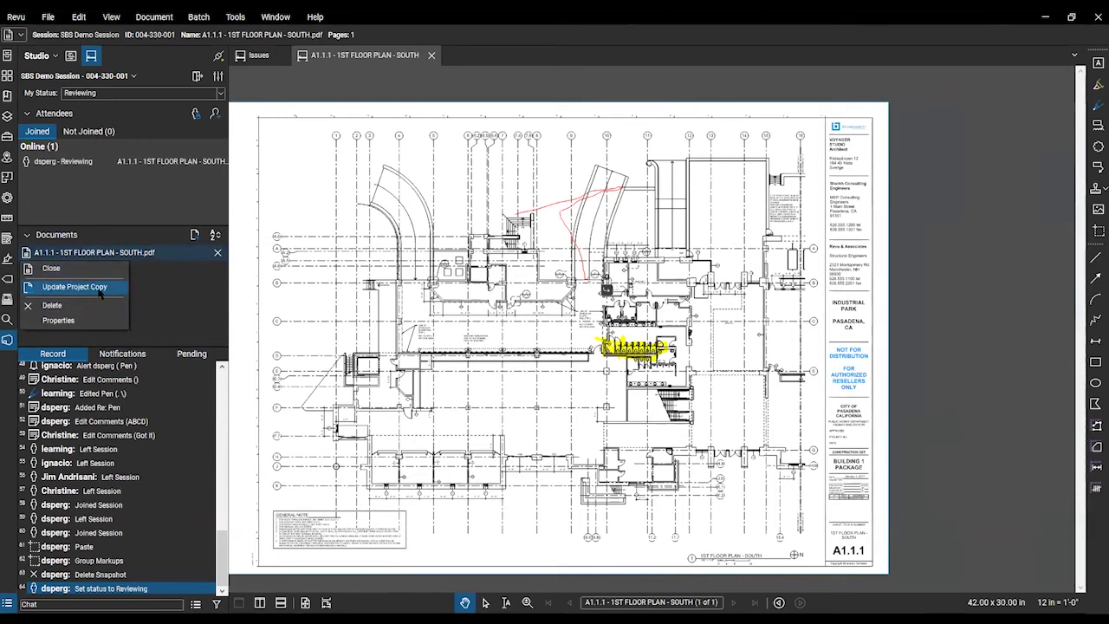
left_click(143, 298)
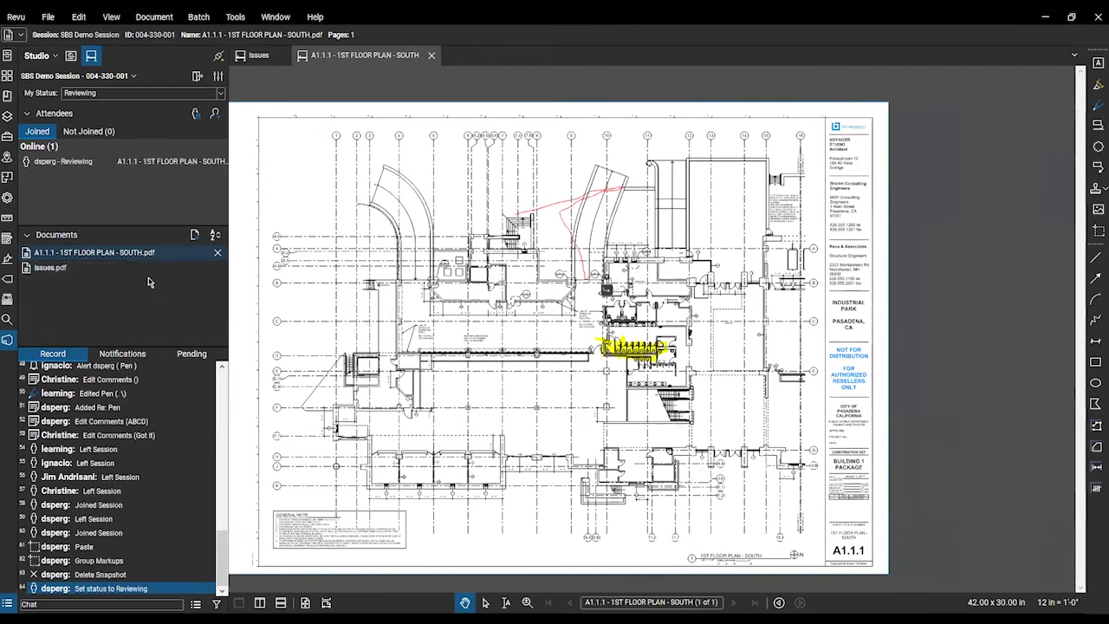
right_click(126, 254)
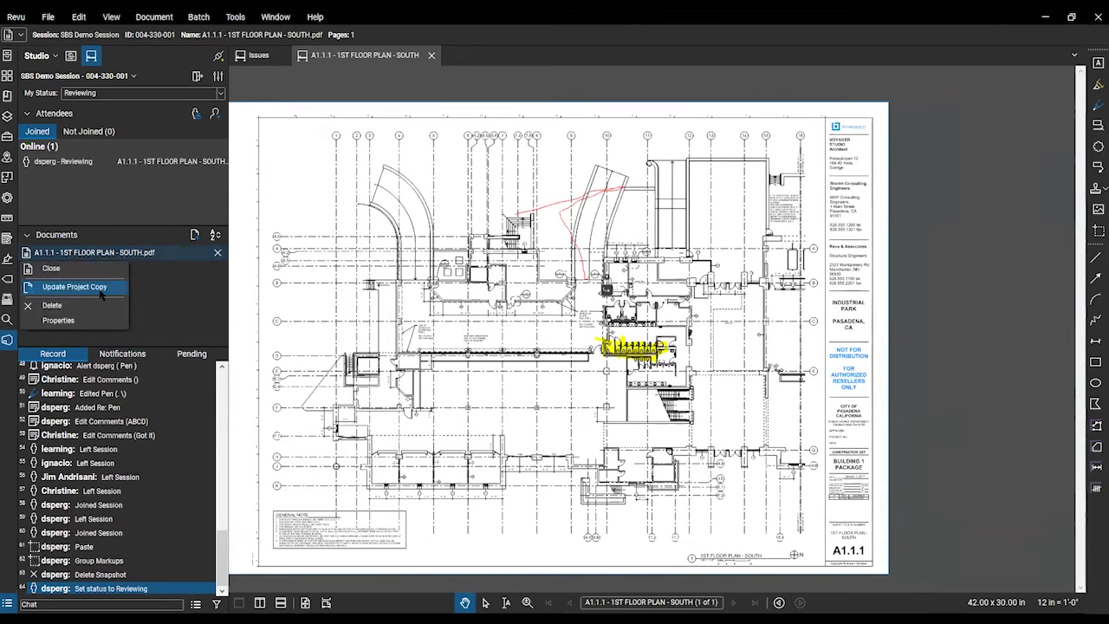
left_click(100, 294)
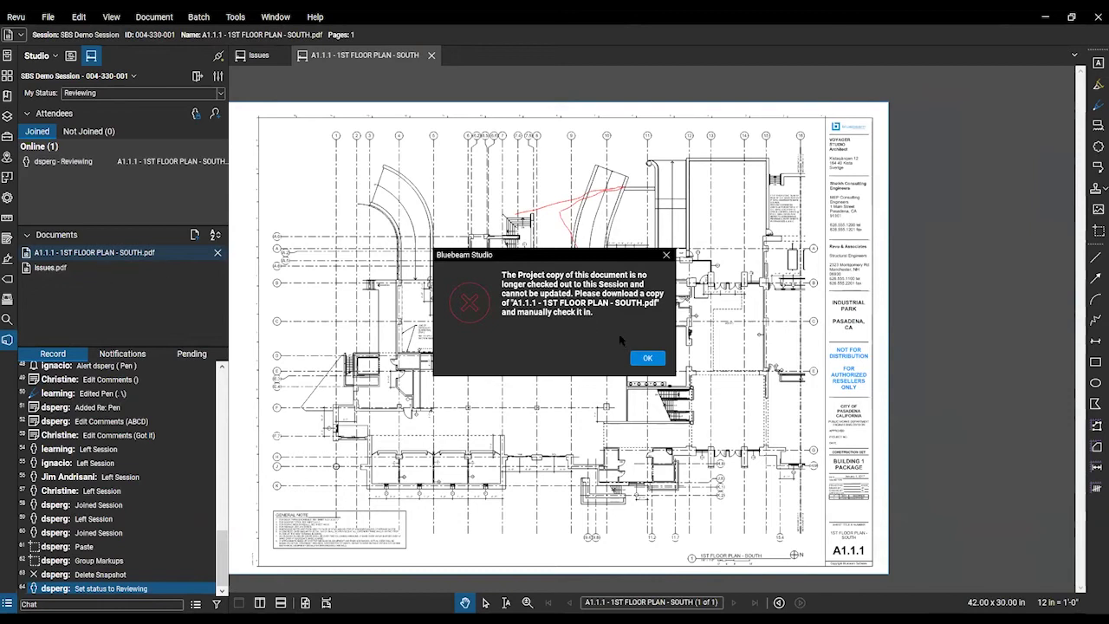
left_click(646, 358)
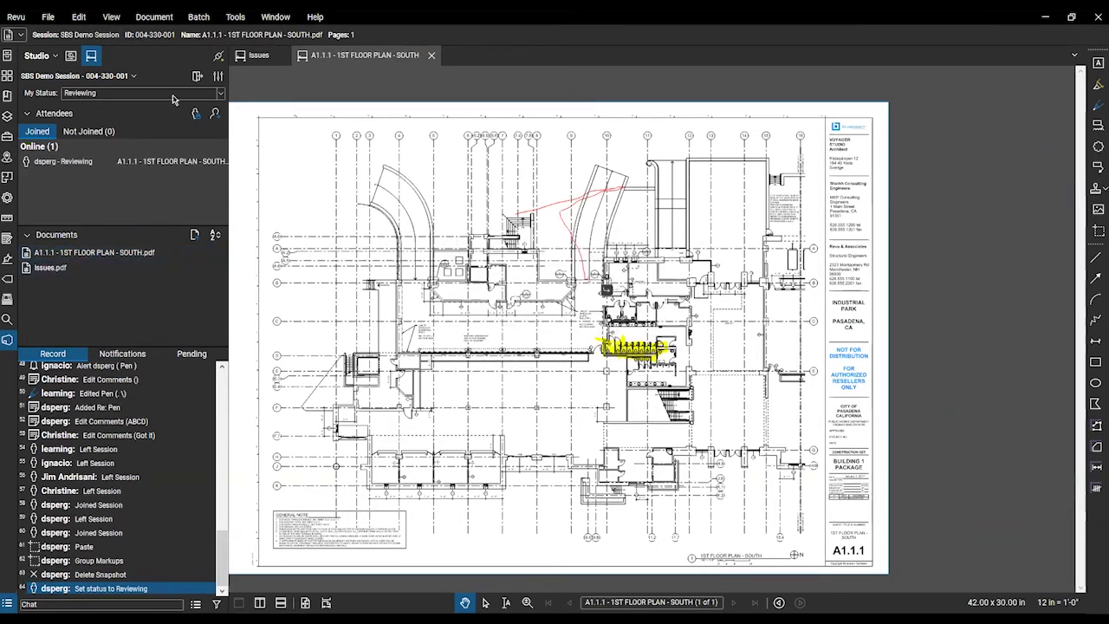
- Open the SBS Class Demo project and show the contents of its Bluebeam - SBS folder
left_click(71, 56)
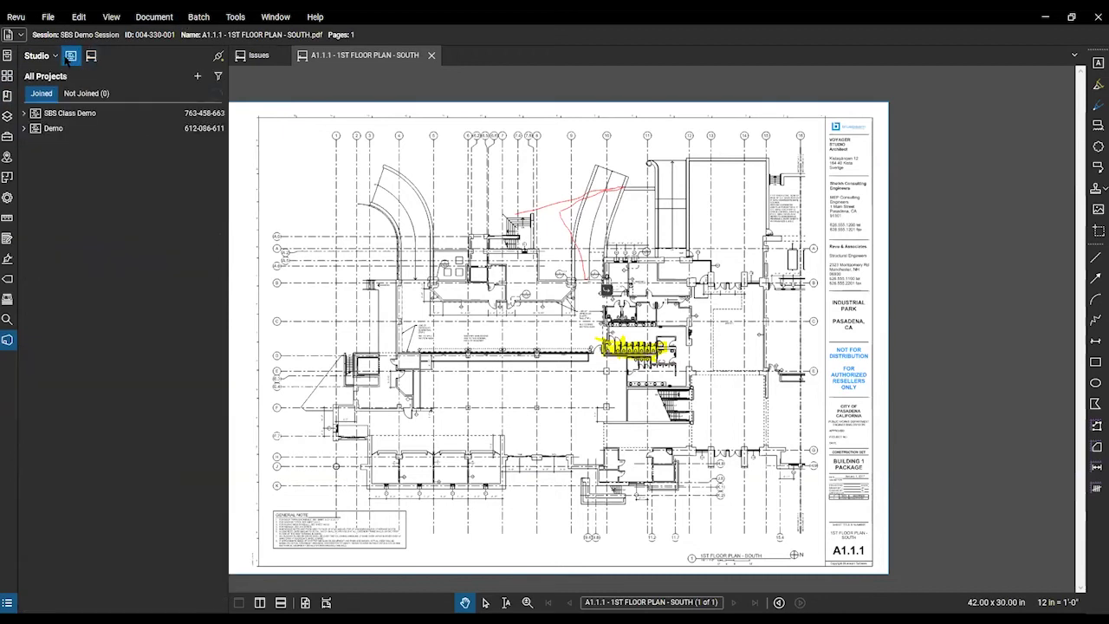
left_click(24, 114)
left_click(49, 128)
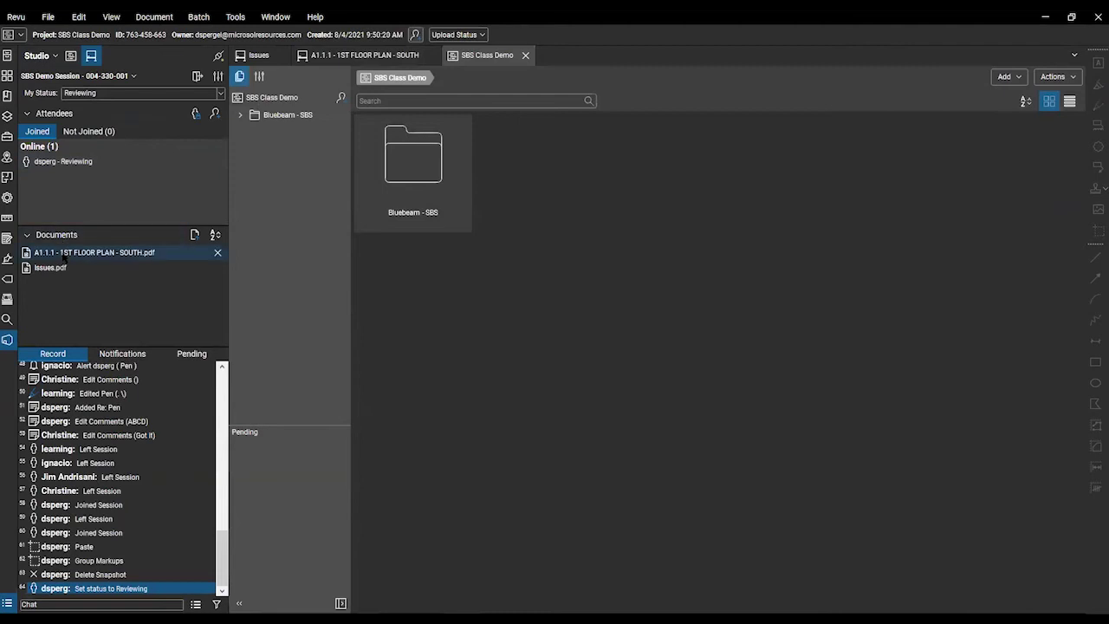
left_click(71, 56)
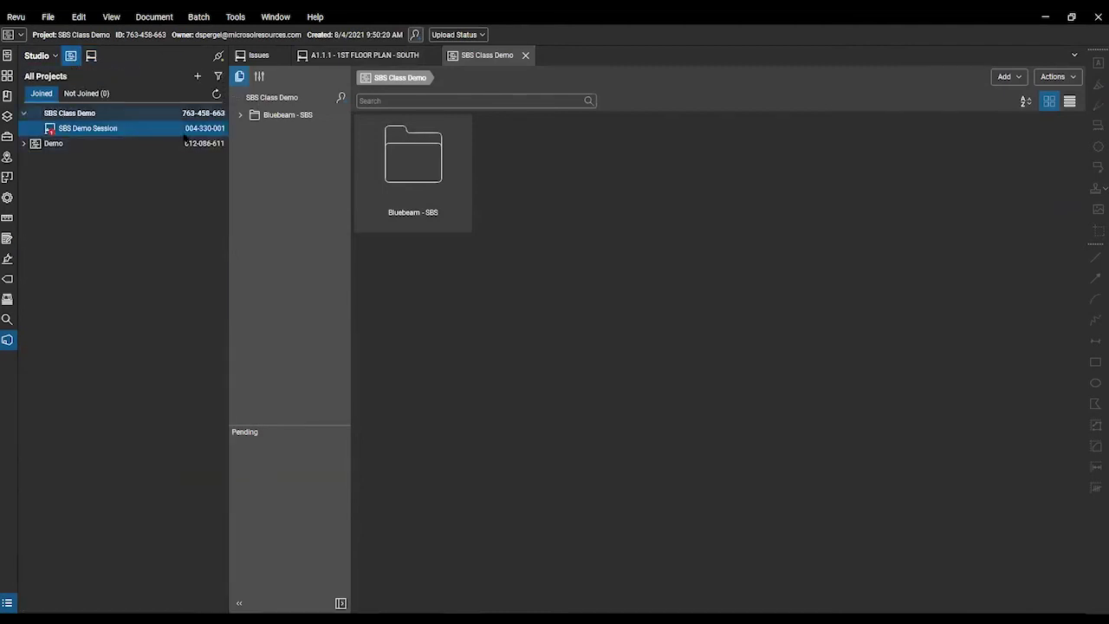
left_click(294, 116)
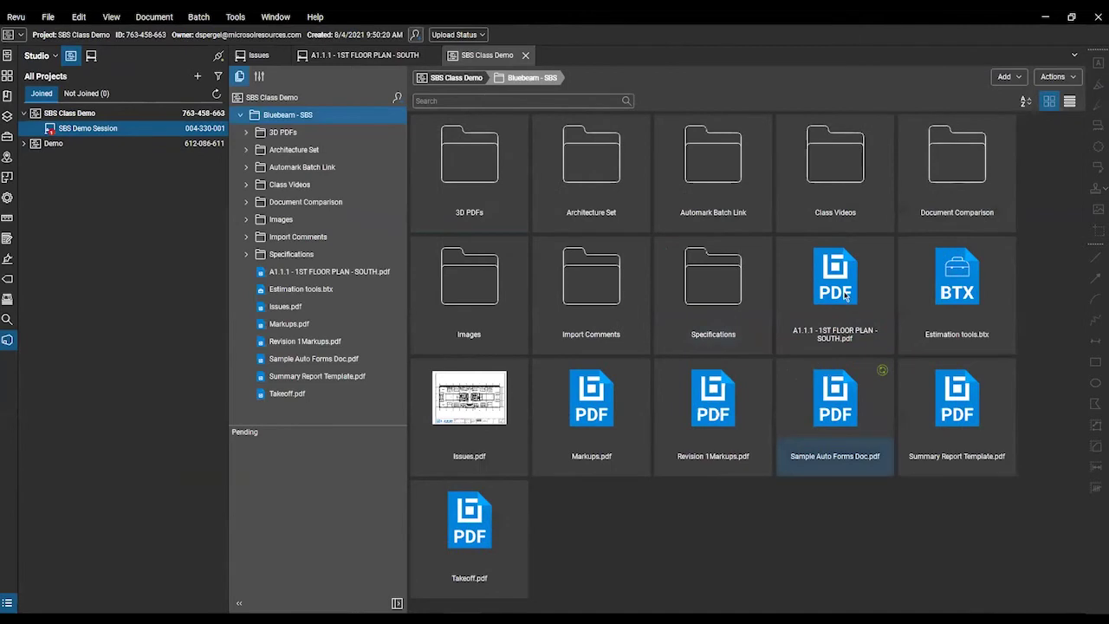
- Try to add the project's A1.1.1 - 1ST FLOOR PLAN - SOUTH.pdf to the existing SBS Demo Session
right_click(845, 296)
mouse_move(886, 422)
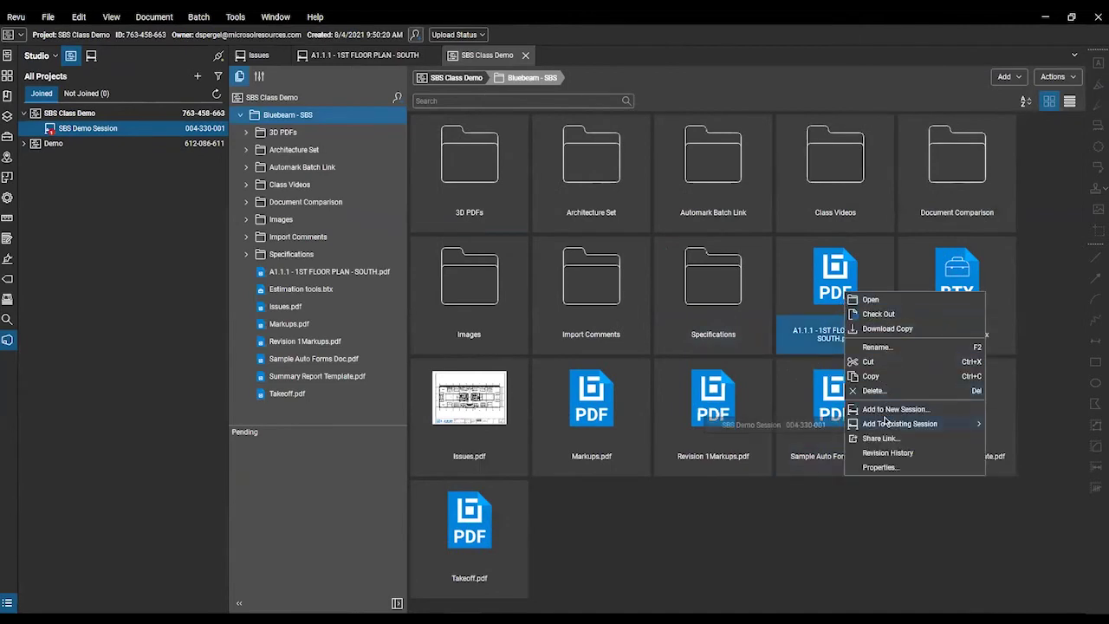
left_click(776, 425)
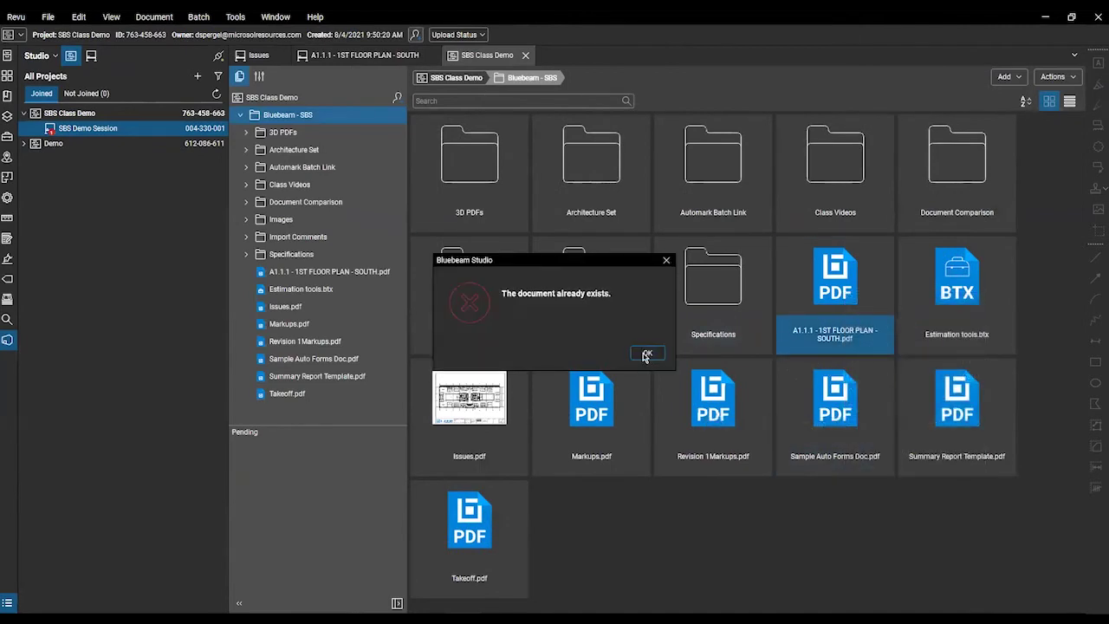
key("Return")
- Check out A1.1.1 - 1ST FLOOR PLAN - SOUTH.pdf from the project and return to SBS Demo Session
right_click(828, 289)
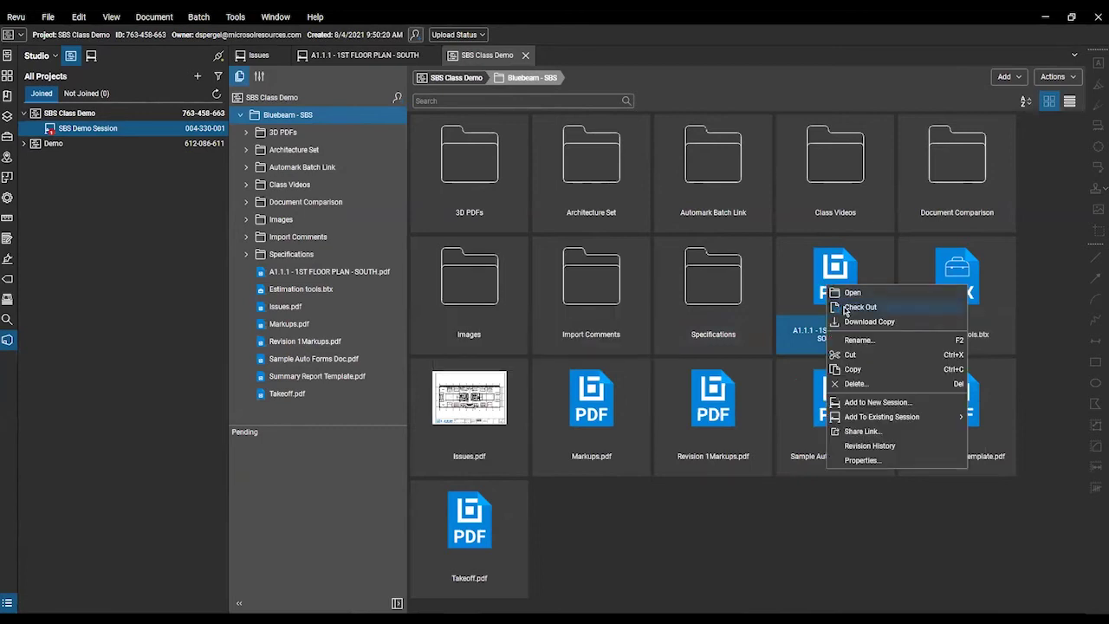
left_click(845, 308)
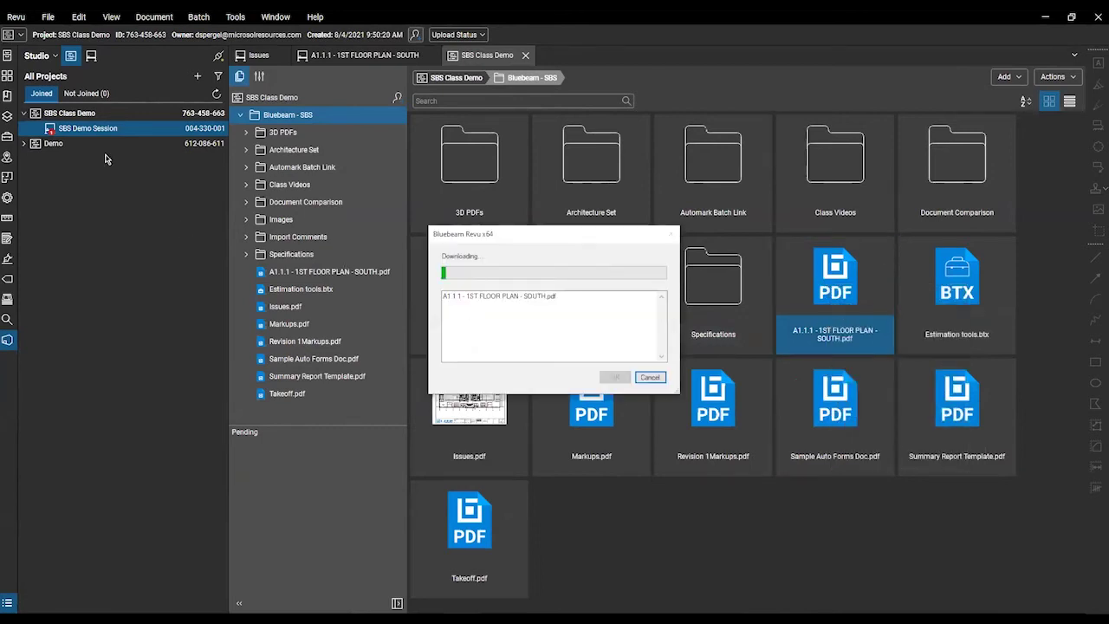
double_click(101, 128)
left_click(99, 131)
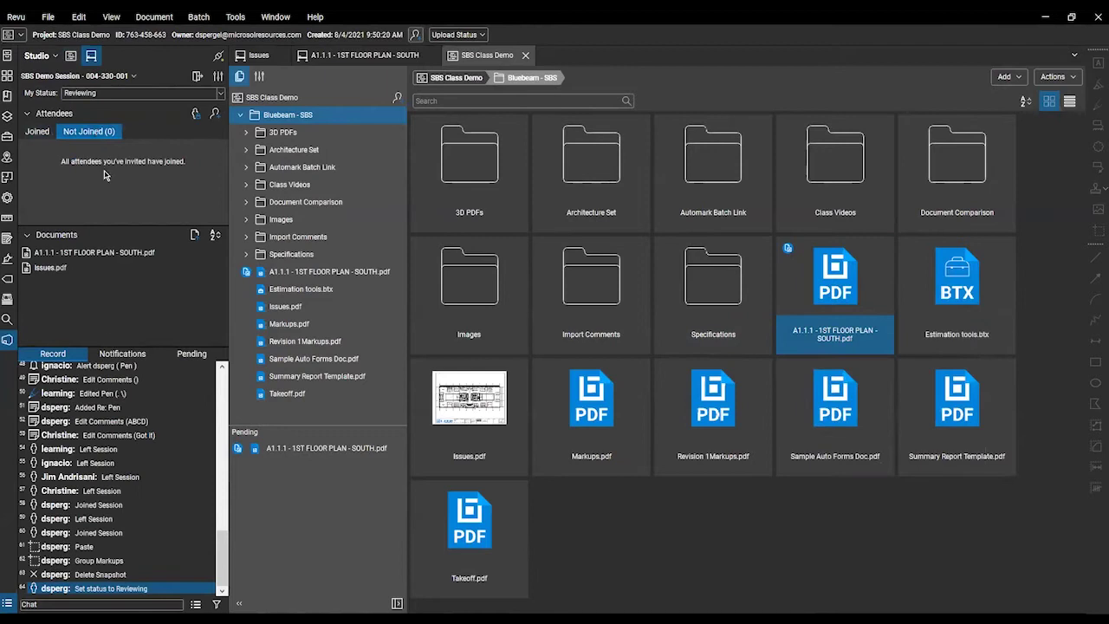
- Try again to update the project copy of A1.1.1 - 1ST FLOOR PLAN - SOUTH.pdf from SBS Demo Session
left_click(372, 55)
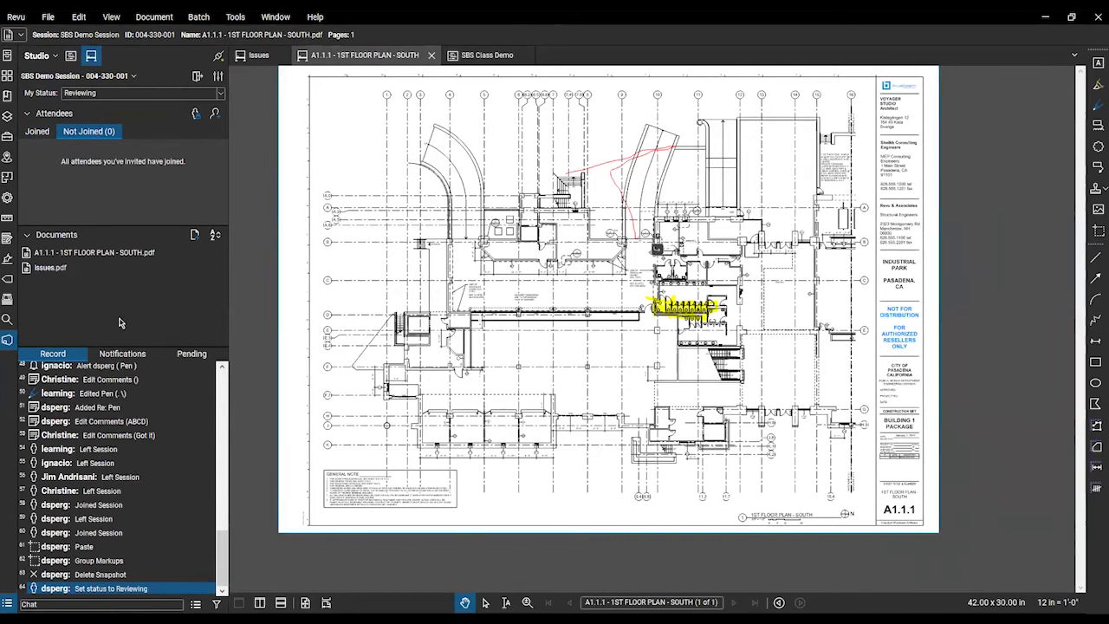
right_click(119, 255)
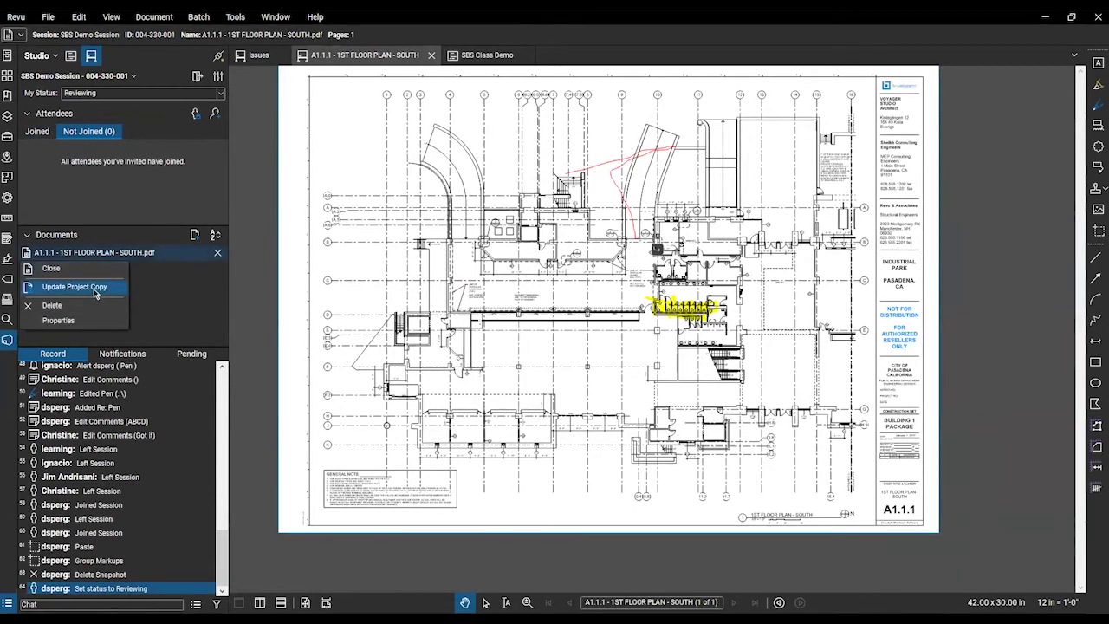
left_click(74, 287)
left_click(593, 383)
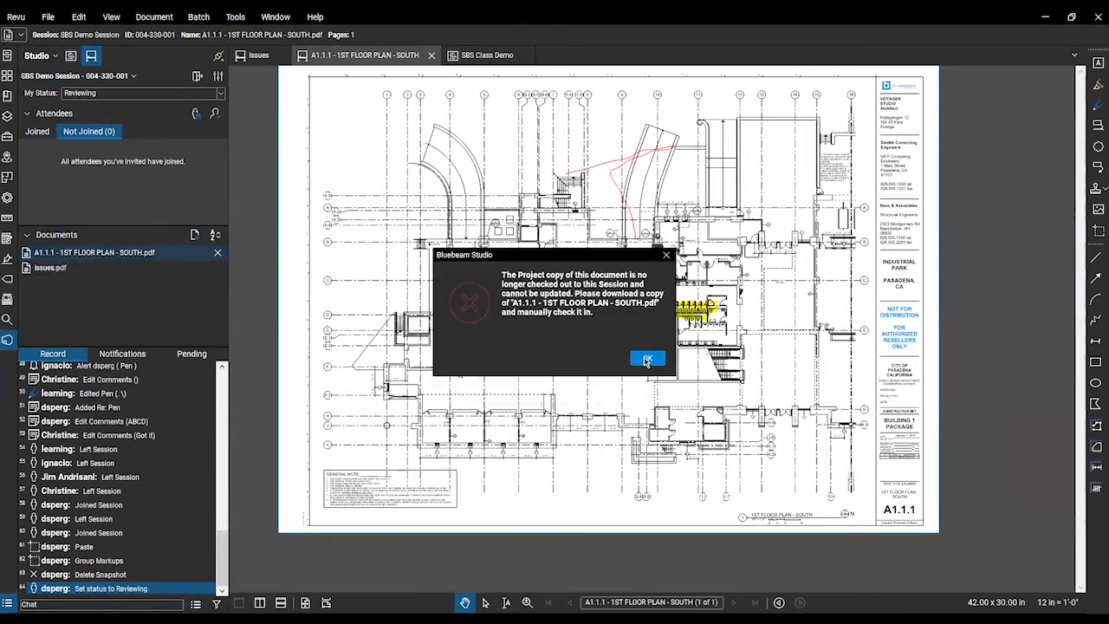
left_click(647, 359)
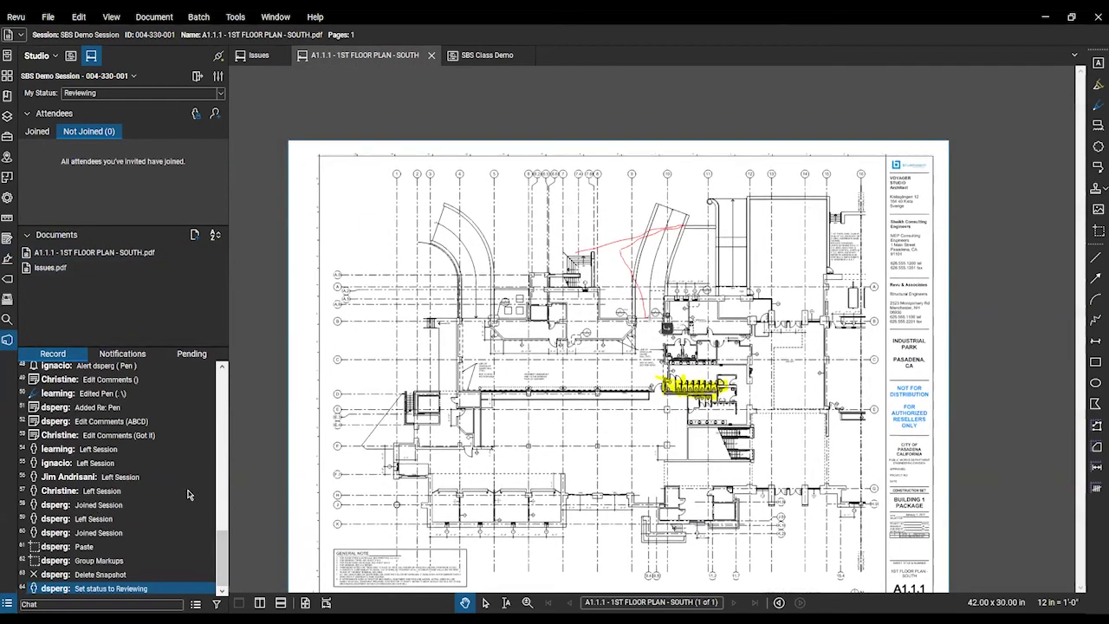
- Show the session's joined attendees, and open Issues.pdf with its Markups List displayed
mouse_move(223, 538)
left_mouse_down()
mouse_move(40, 483)
mouse_move(19, 490)
mouse_move(224, 554)
left_mouse_up()
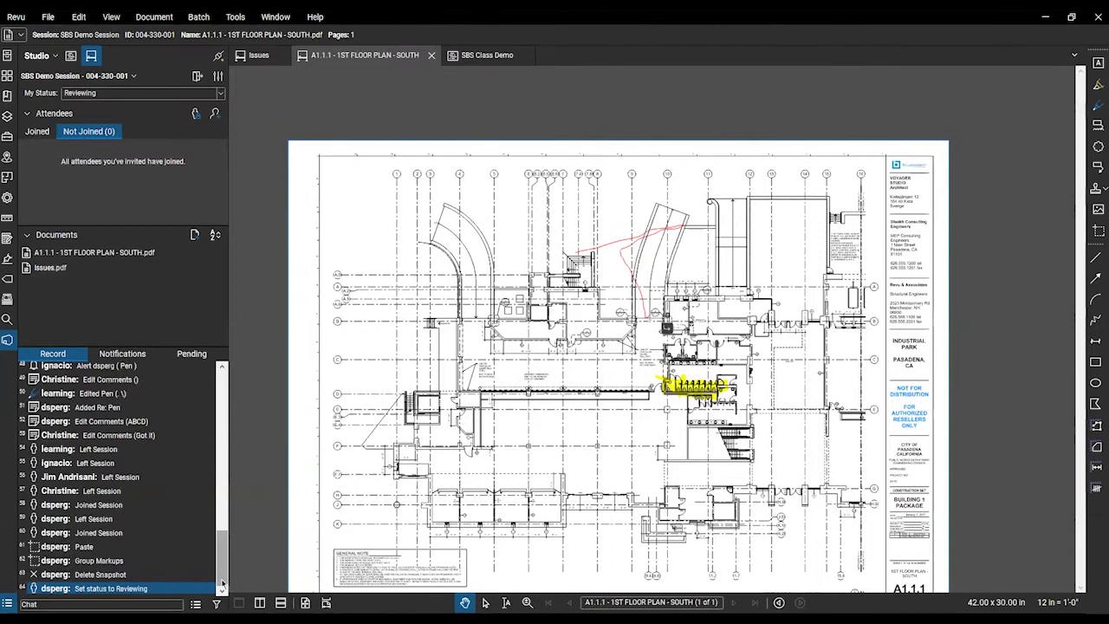
left_click(37, 131)
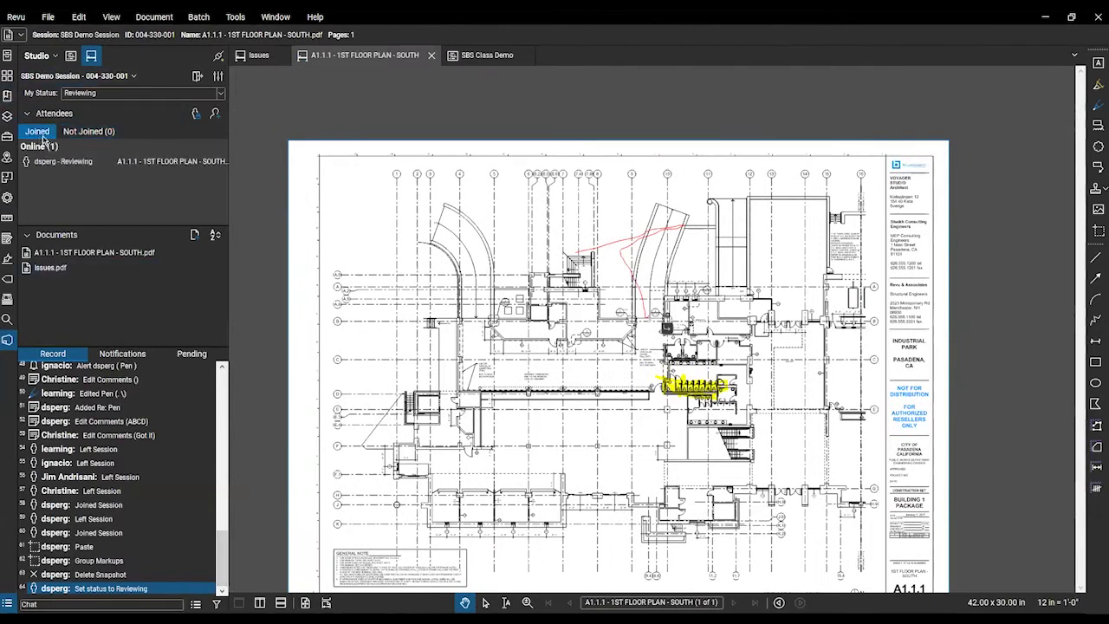
double_click(78, 267)
scroll(779, 286, "down", 5)
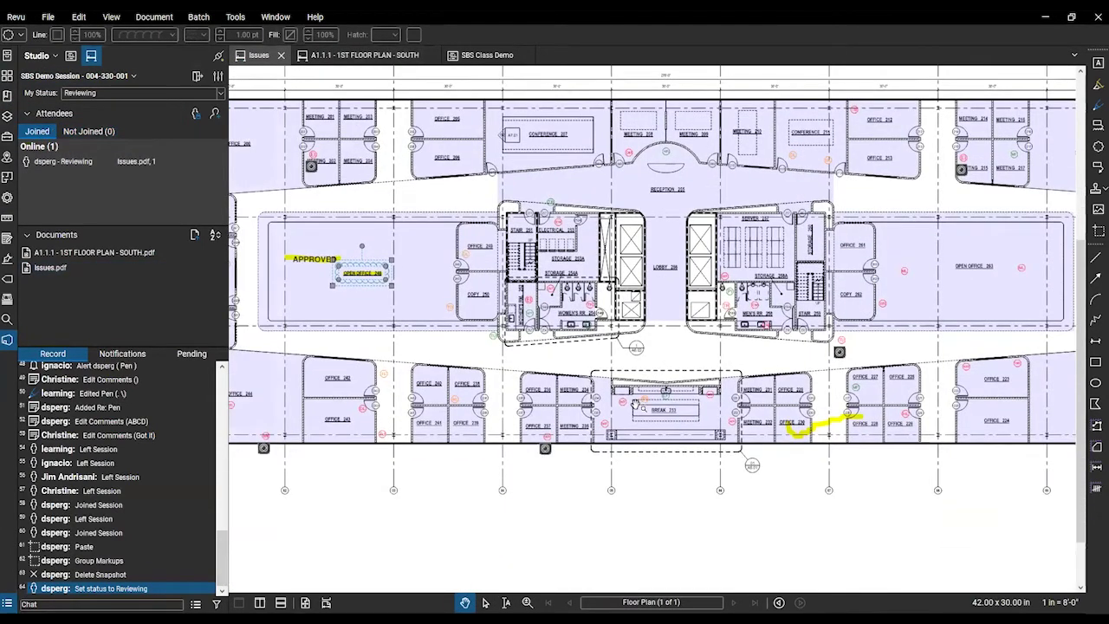
key("alt+l")
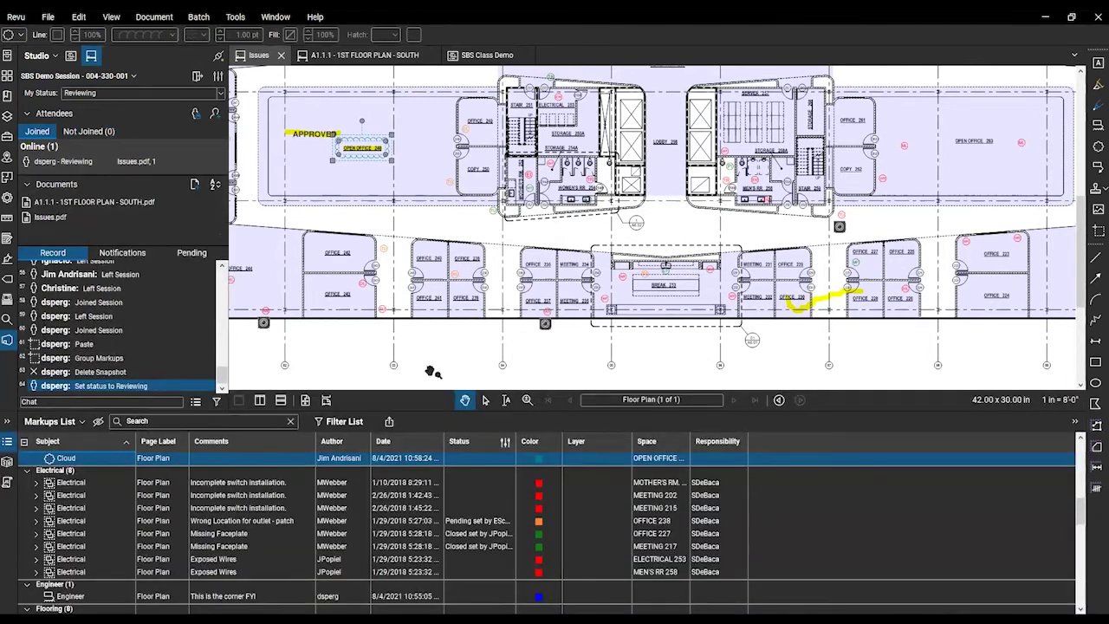
- Examine the Issues.pdf markups by subject, including their comments, authors, dates, statuses, spaces and responsible parties
scroll(394, 520, "down", 10)
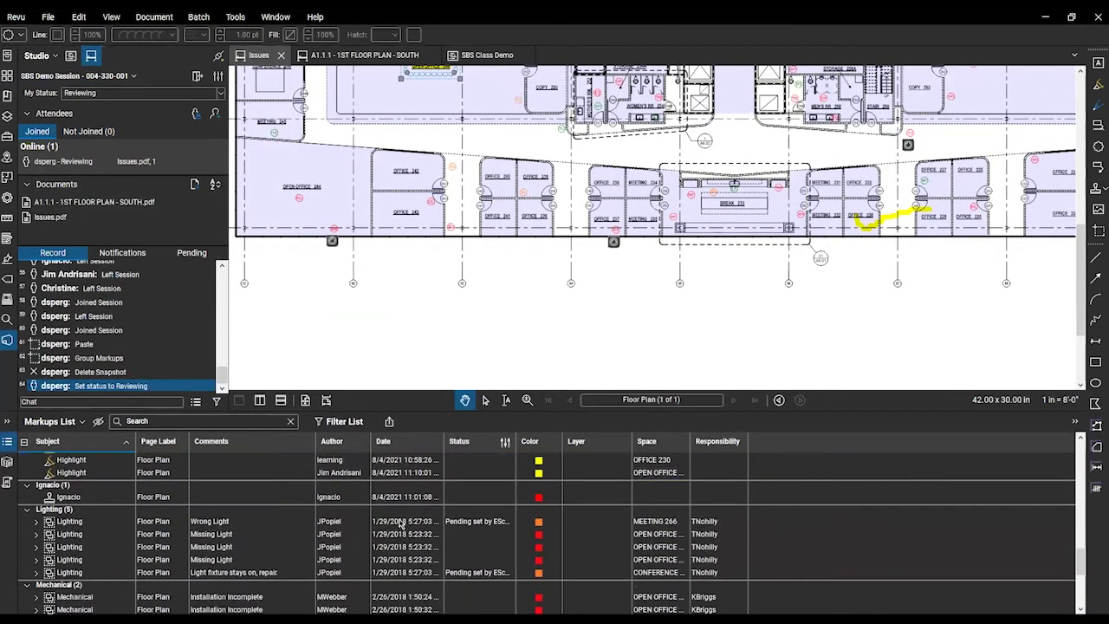
scroll(379, 551, "up", 12)
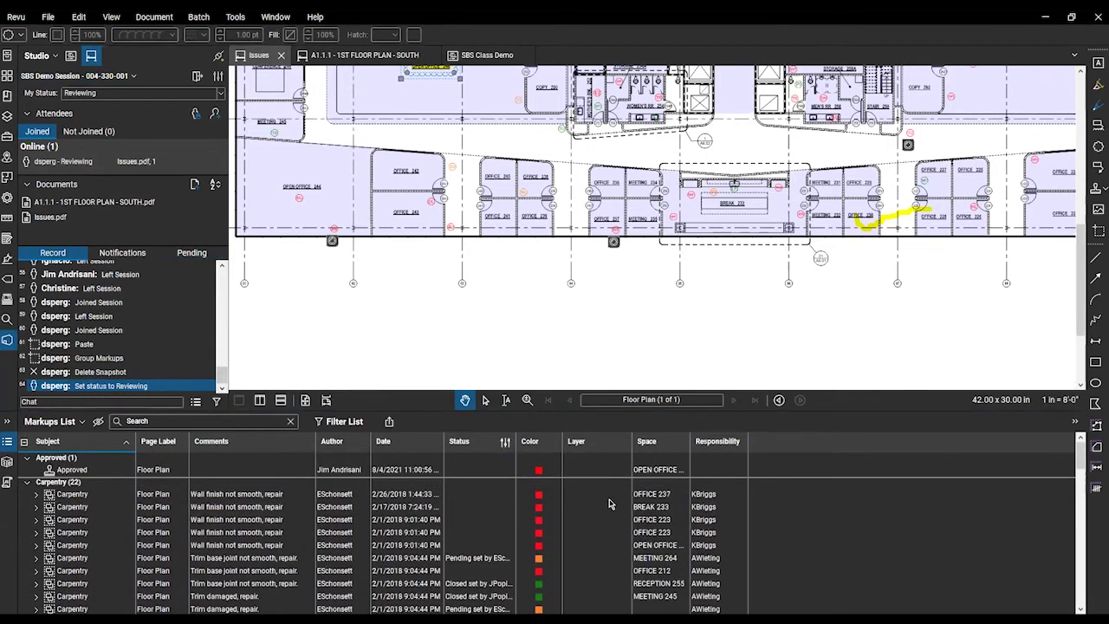
scroll(610, 504, "down", 2)
scroll(431, 526, "down", 2)
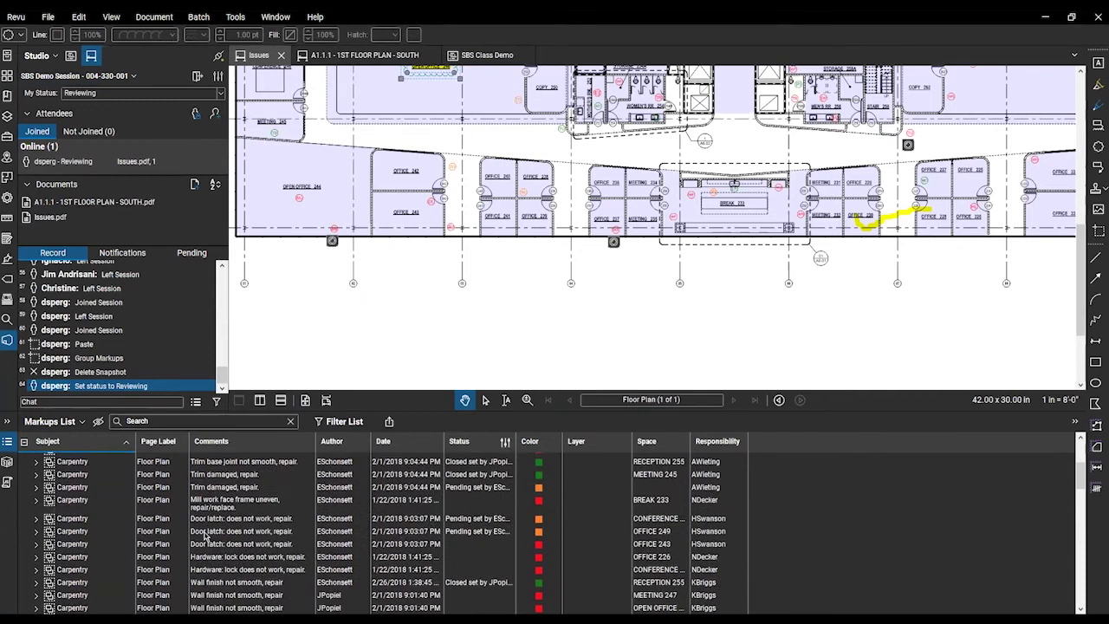
scroll(555, 511, "down", 3)
scroll(416, 554, "down", 3)
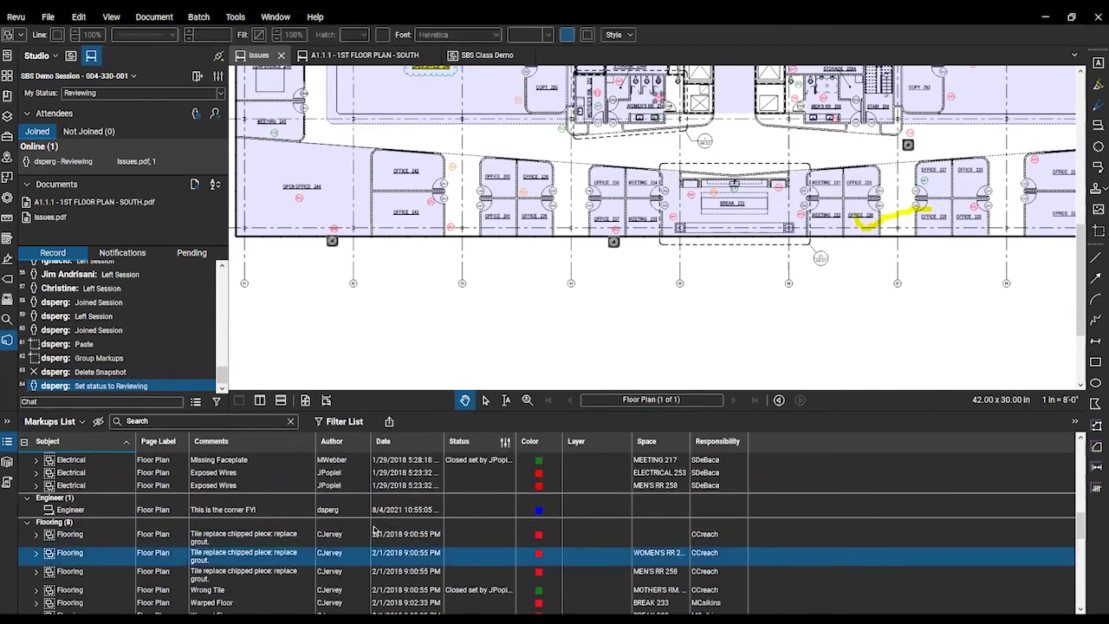
left_click(228, 460)
left_click(218, 571)
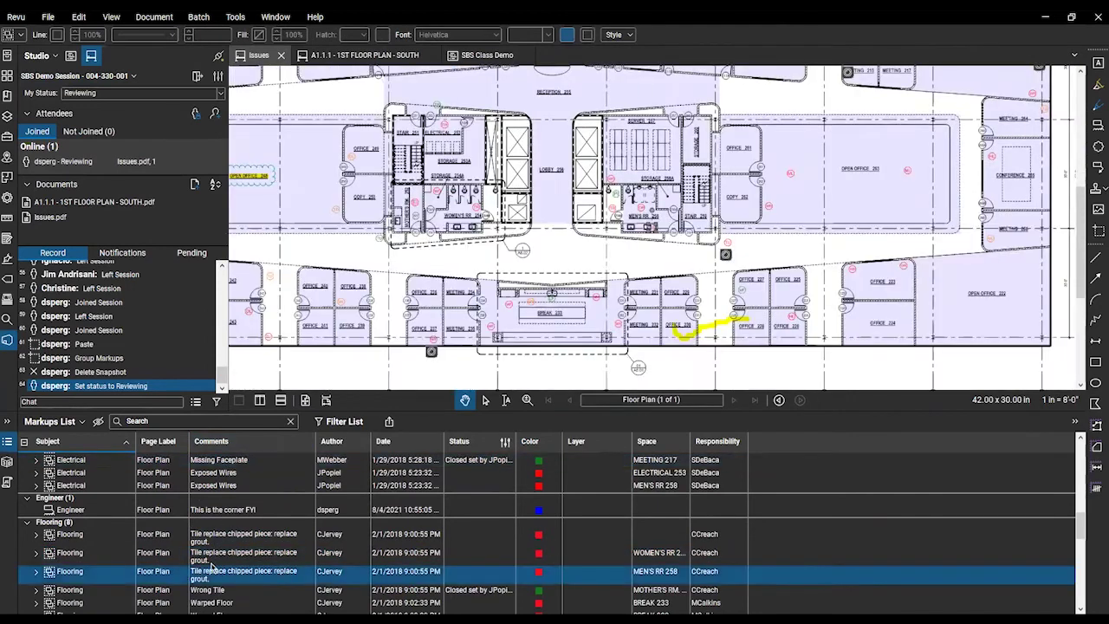
scroll(644, 534, "down", 3)
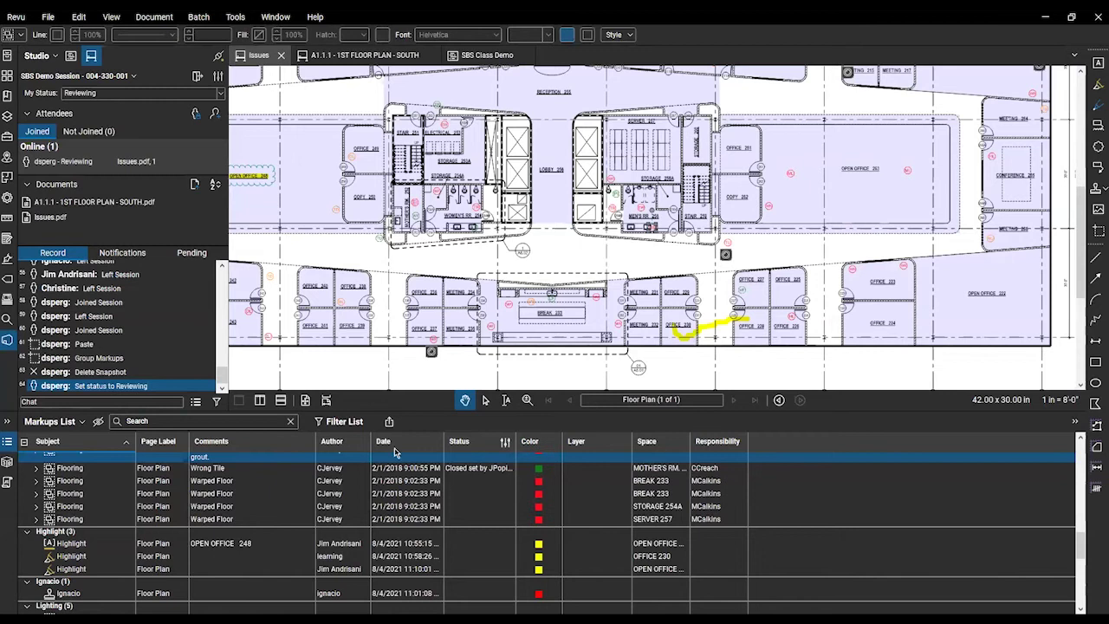
left_click(457, 556)
left_click(682, 544)
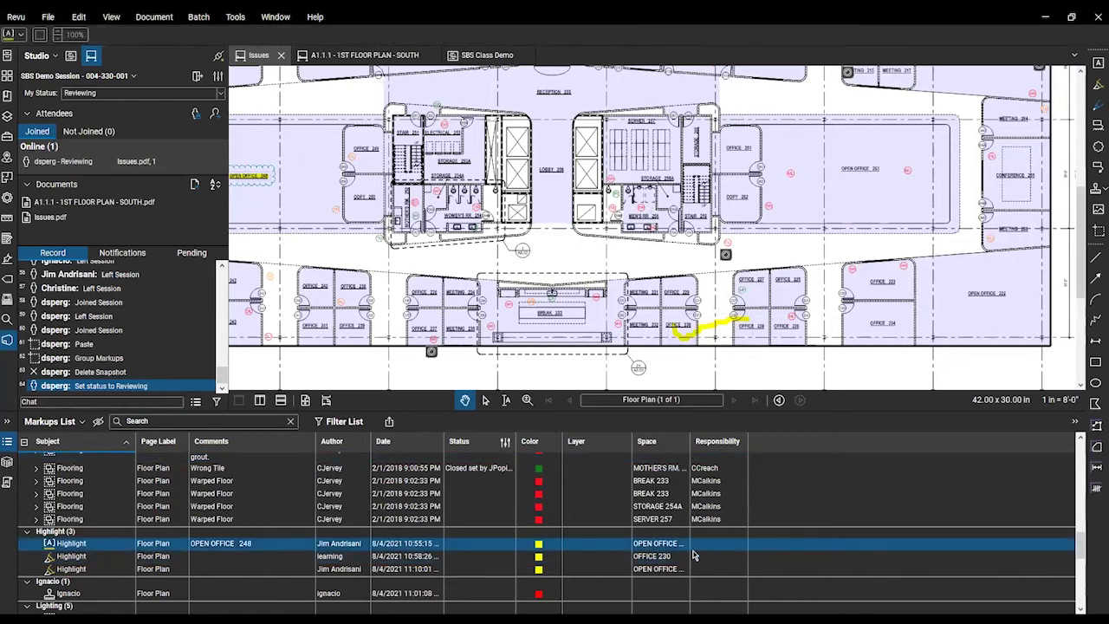
scroll(693, 551, "down", 5)
left_click(693, 552)
left_click(712, 572)
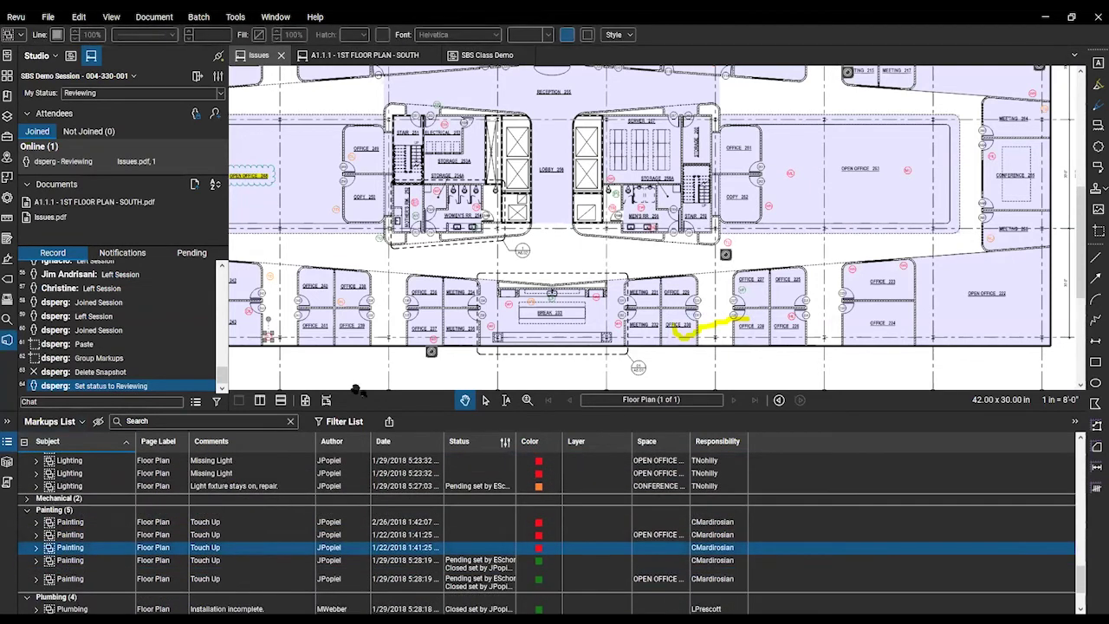
scroll(317, 459, "down", 3)
- Sort the Issues.pdf markups by author, review the grouped list from its beginning and hide the Markups List
left_click(333, 442)
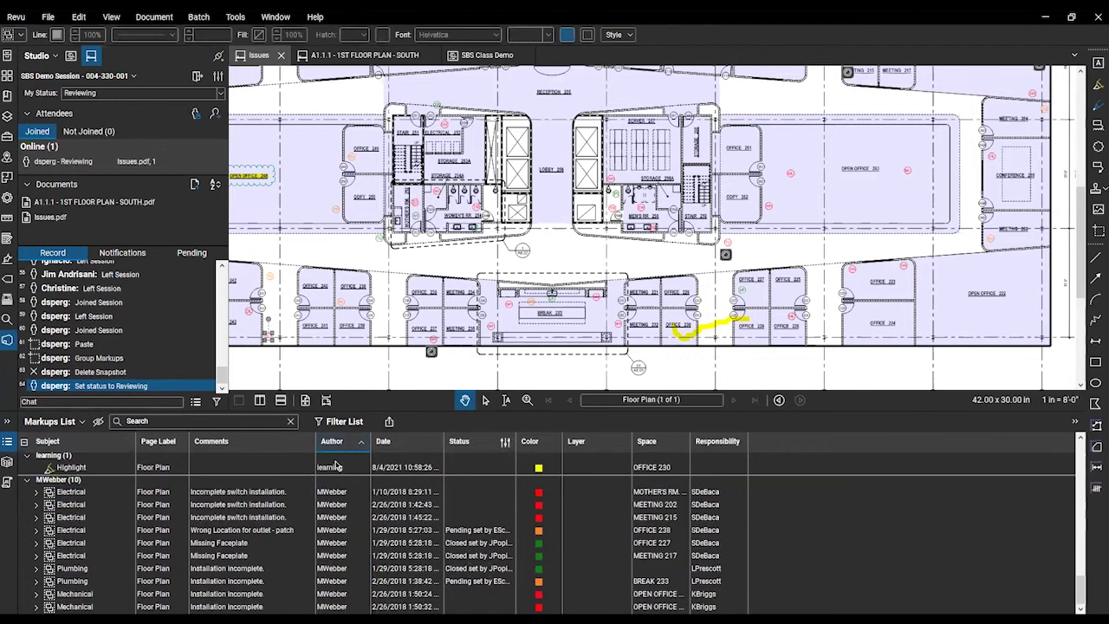
scroll(345, 515, "up", 10)
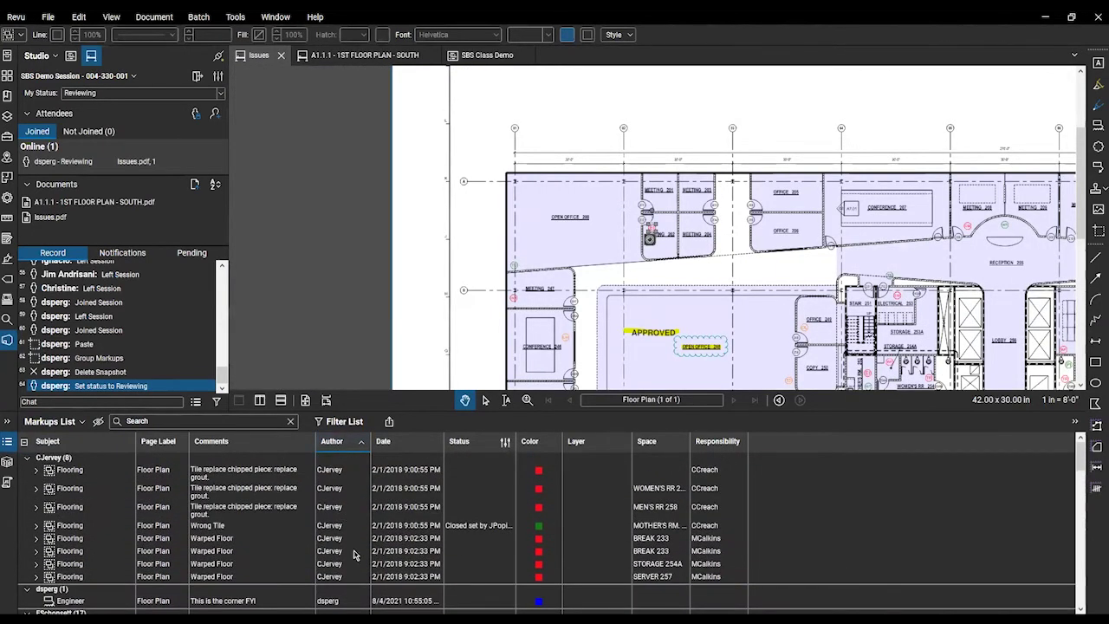
left_click(377, 409)
- Follow the pen markup alert in the session notifications to its location on the floor plan
left_click(120, 357)
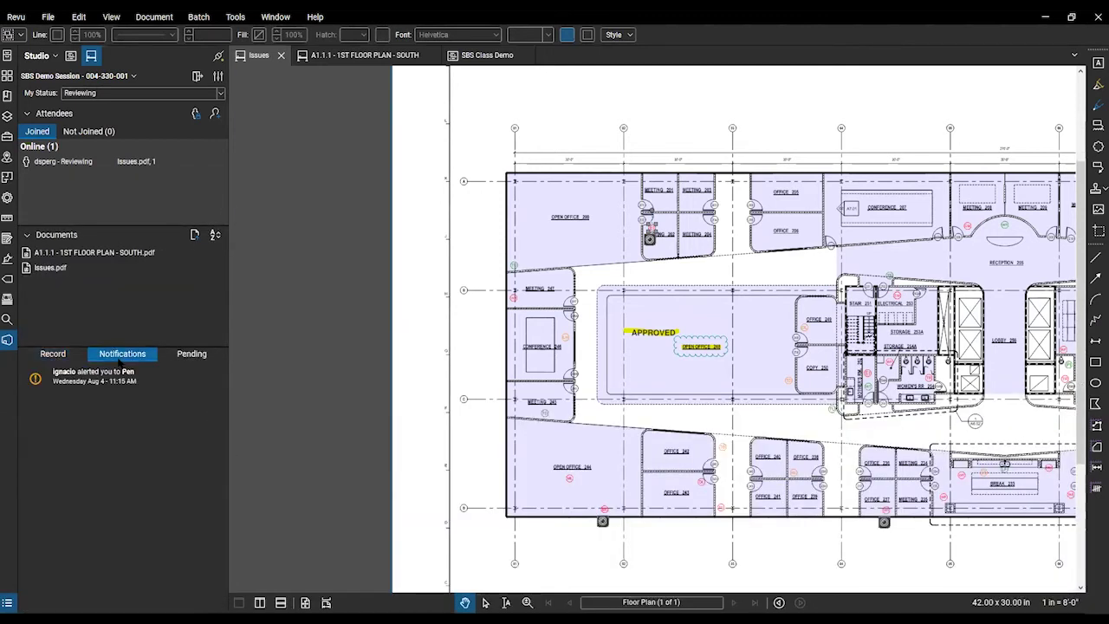
left_click(100, 386)
left_click(146, 389)
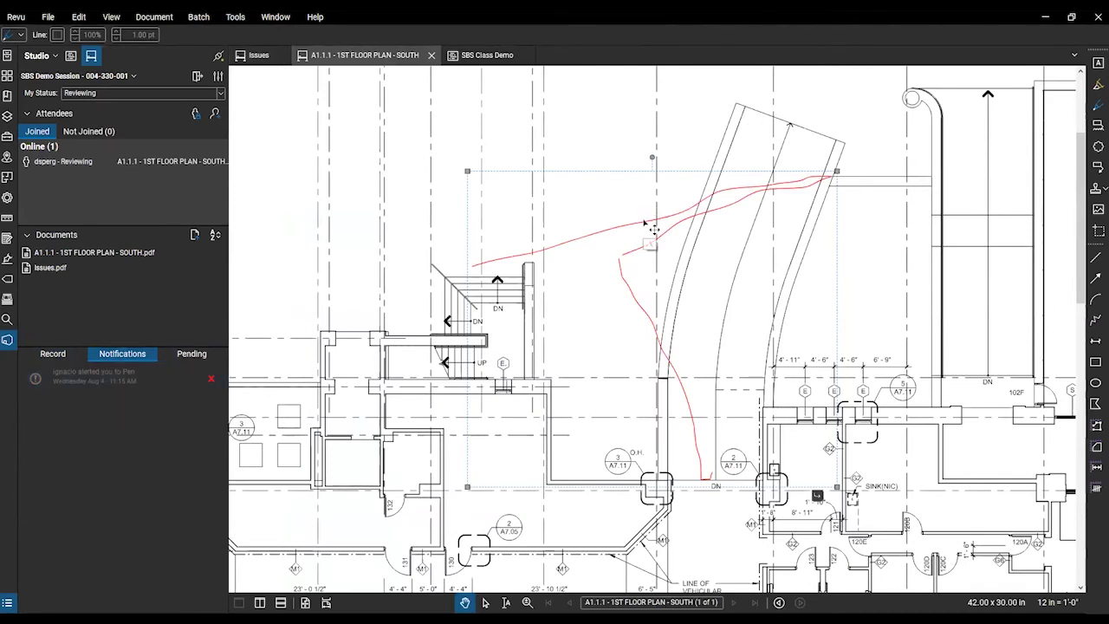
- Add a Cloud+ markup about 7.15 x 4.03 inches overall around the steps near gridlines 9.4 and 9.8, with the text "Needs updating"
scroll(646, 223, "down", 5)
left_click_drag(646, 457, 727, 338)
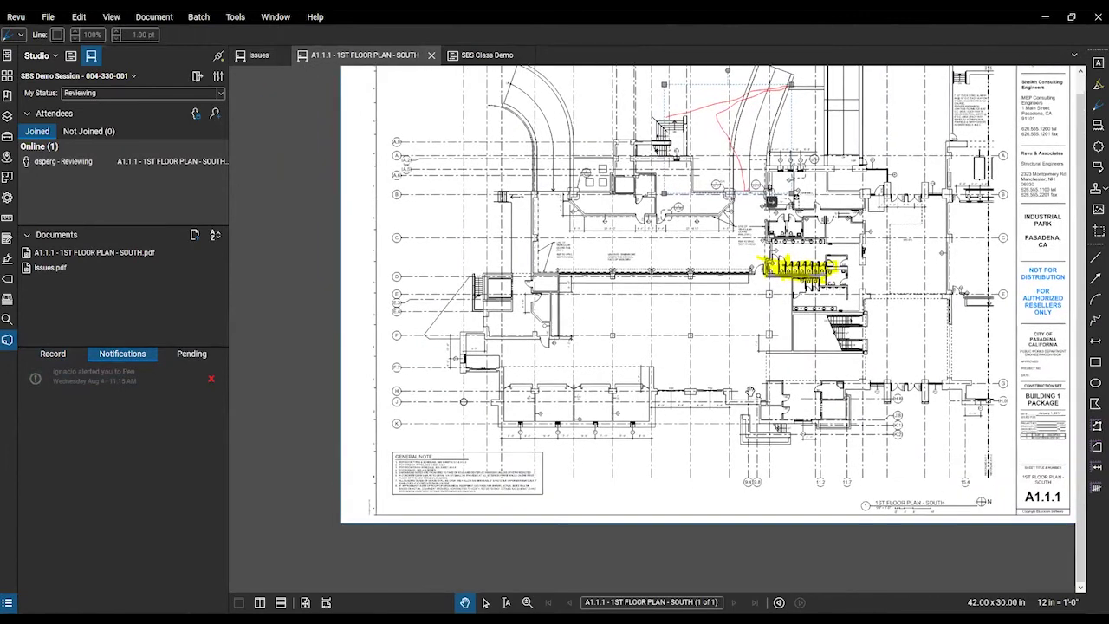
scroll(750, 392, "up", 4)
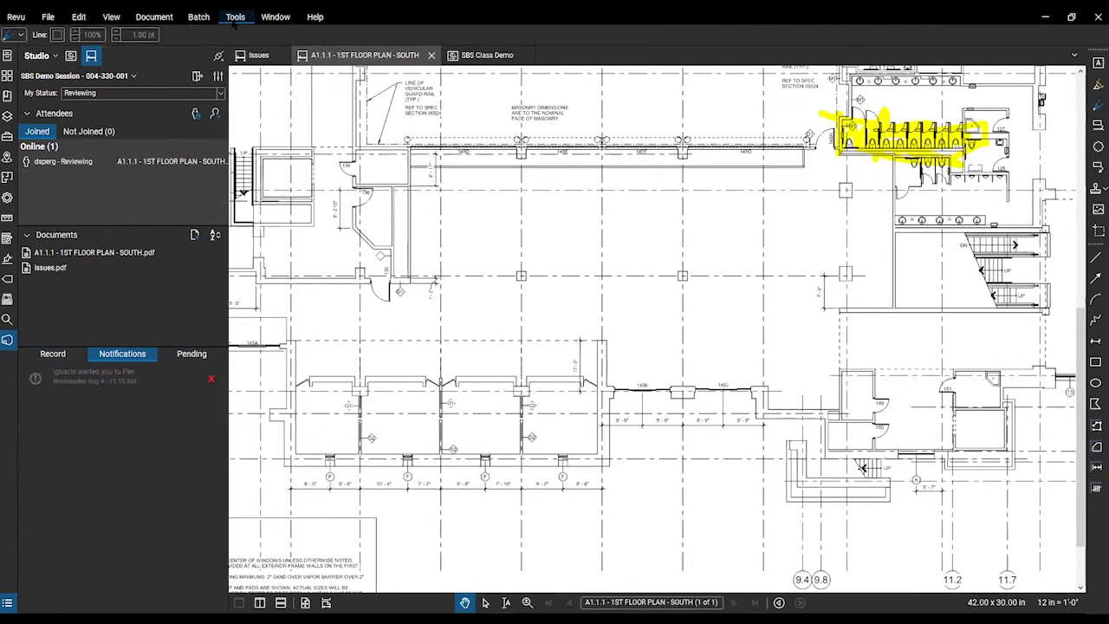
left_click(234, 19)
mouse_move(260, 31)
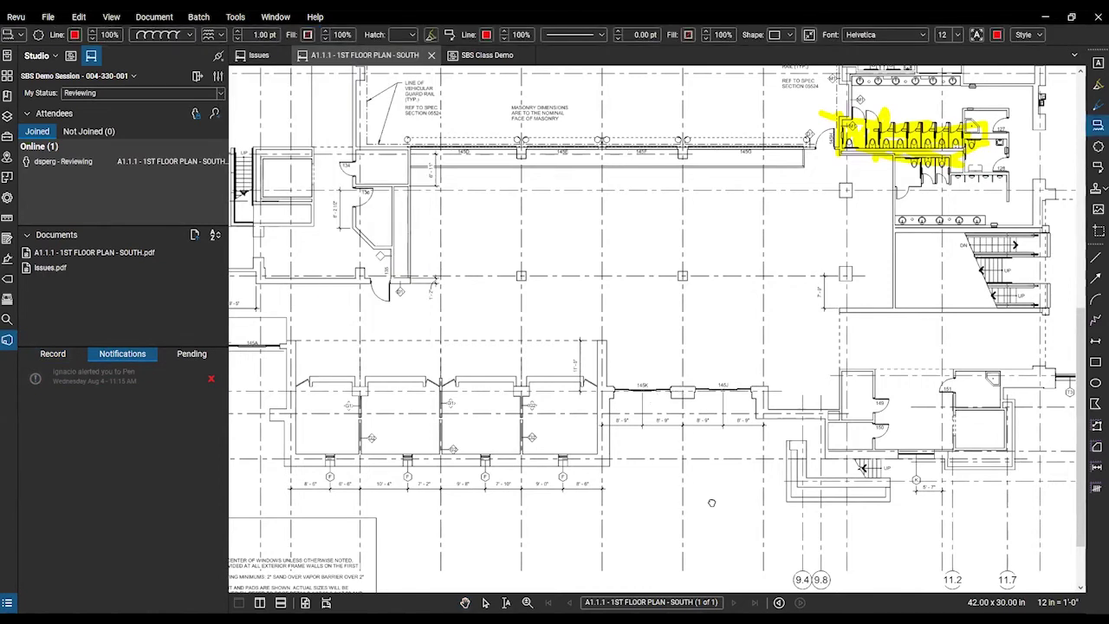
left_click_drag(712, 502, 548, 353)
mouse_move(577, 280)
left_mouse_down()
mouse_move(637, 359)
mouse_move(665, 370)
left_mouse_up()
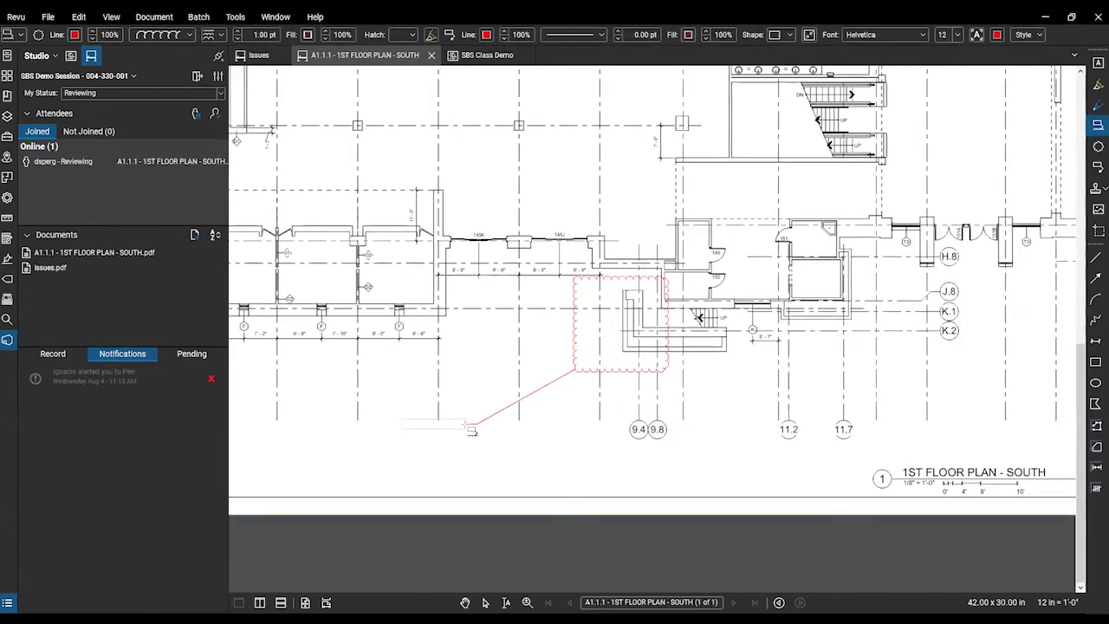
left_click(478, 424)
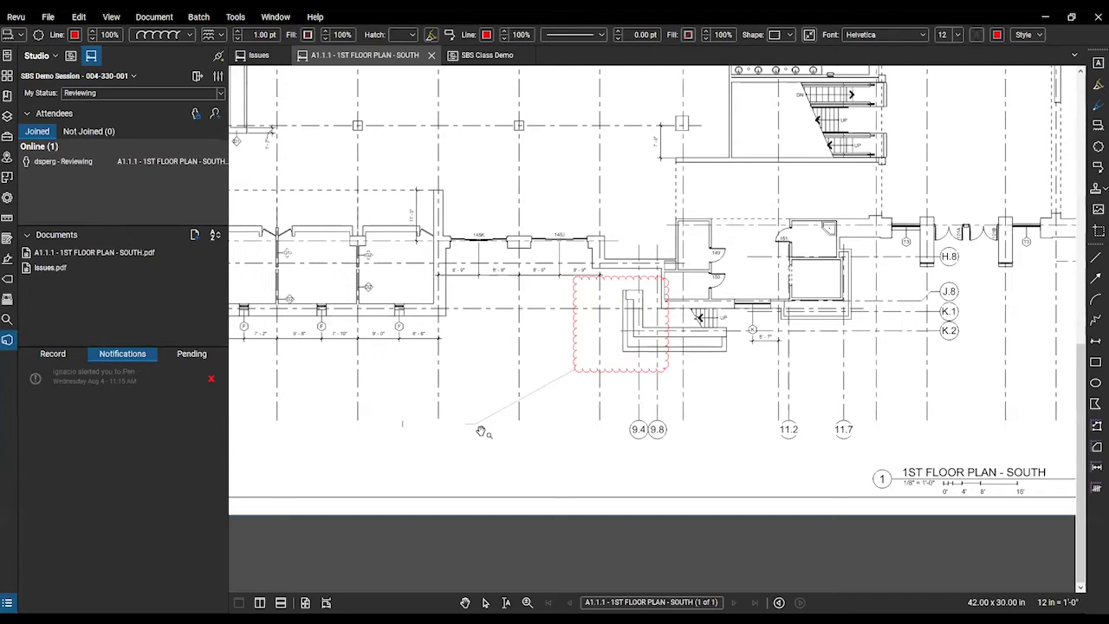
type("Needs updating")
left_click(481, 432)
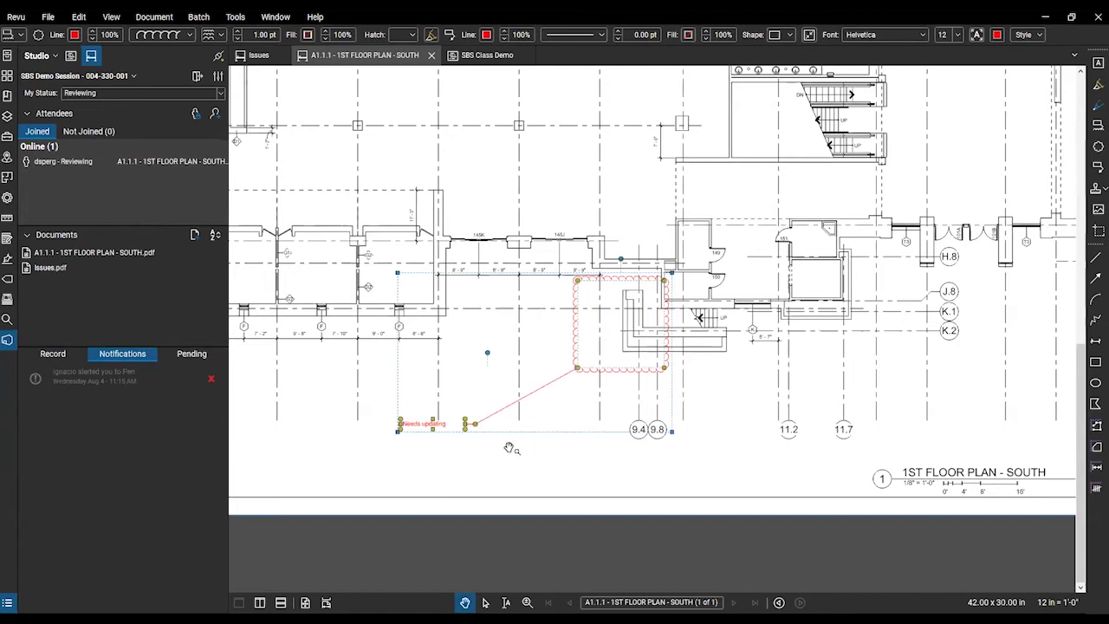
left_click(453, 456)
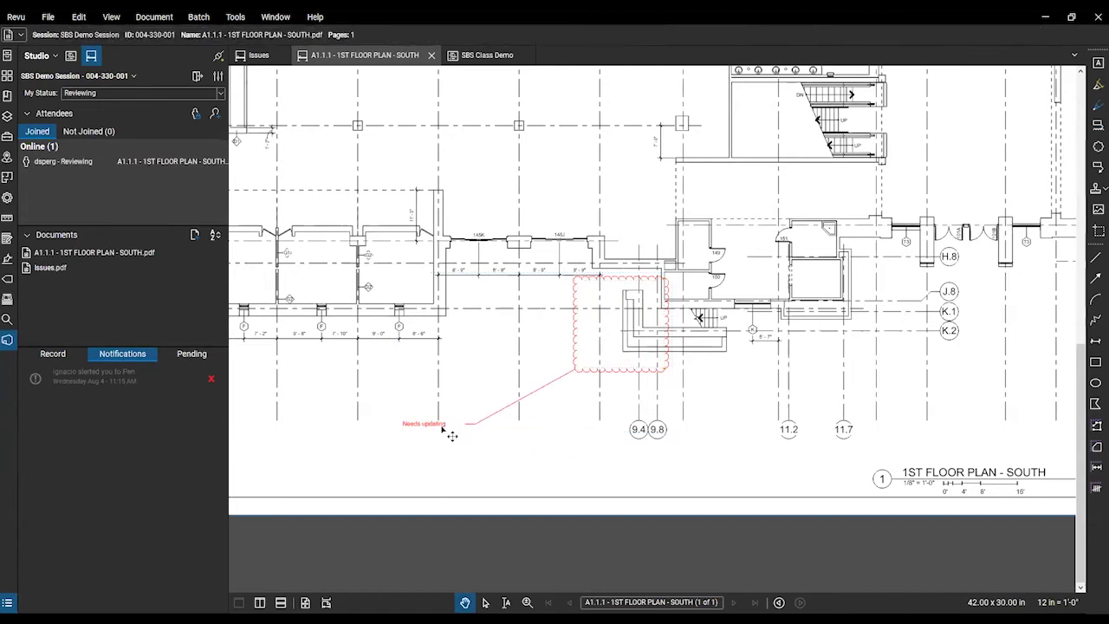
- Select the "Needs updating" Cloud+ markup and look through the actions available for it
left_click(443, 429)
right_click(444, 431)
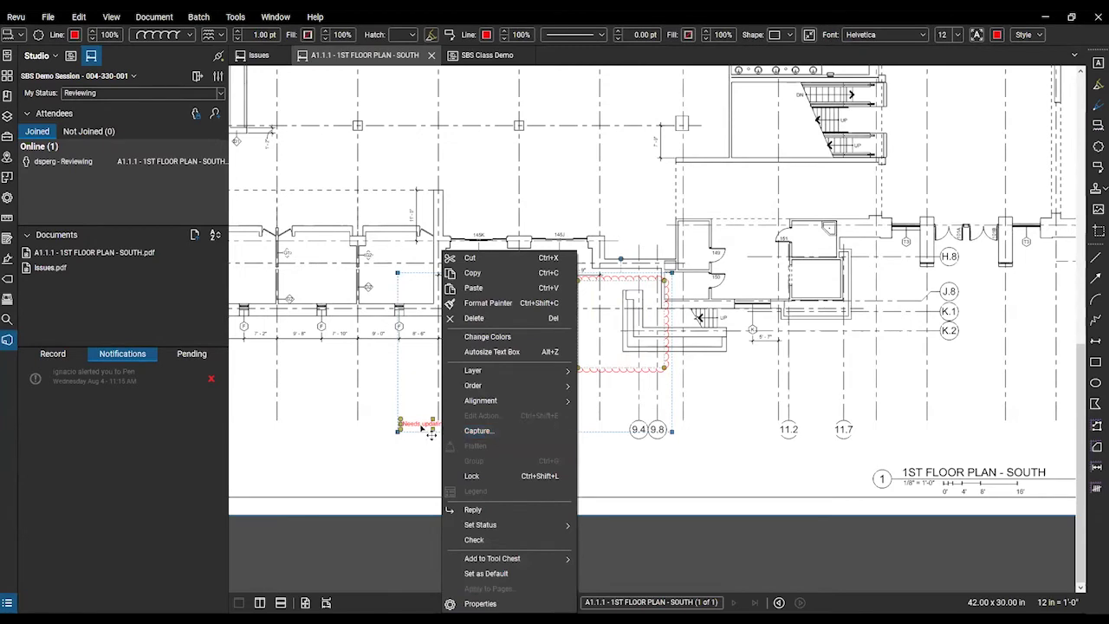
left_click(323, 442)
left_click(532, 396)
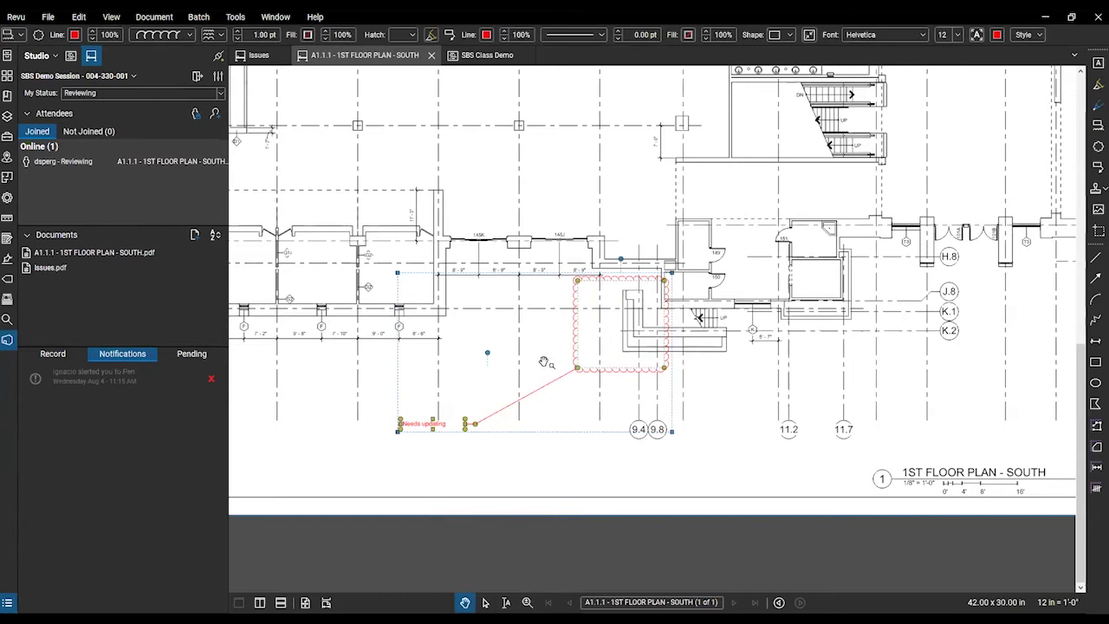
right_click(578, 374)
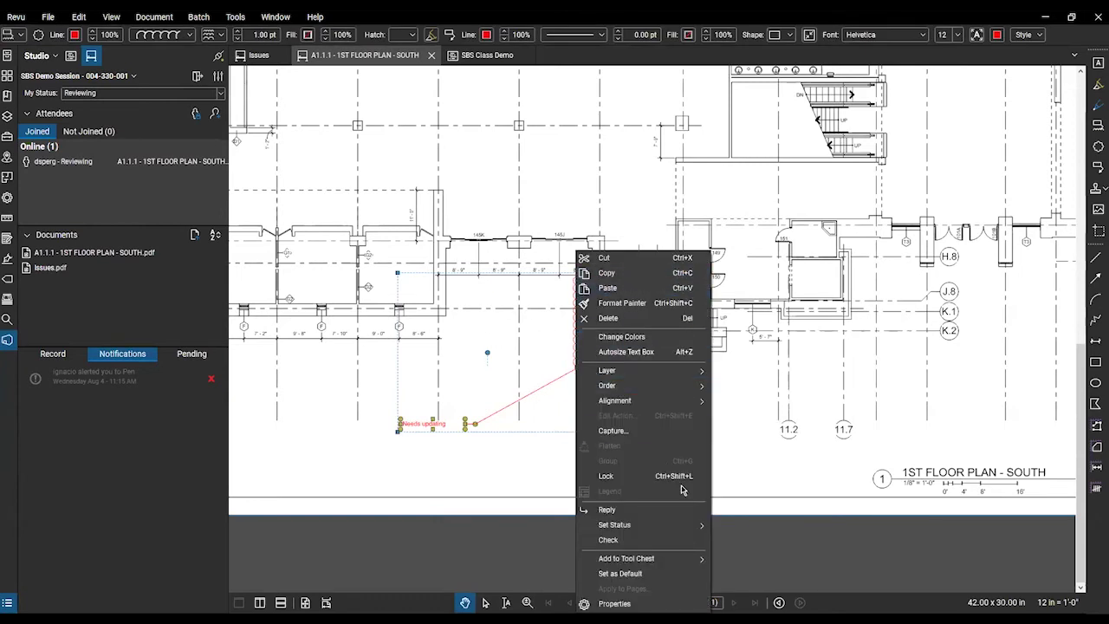
mouse_move(676, 526)
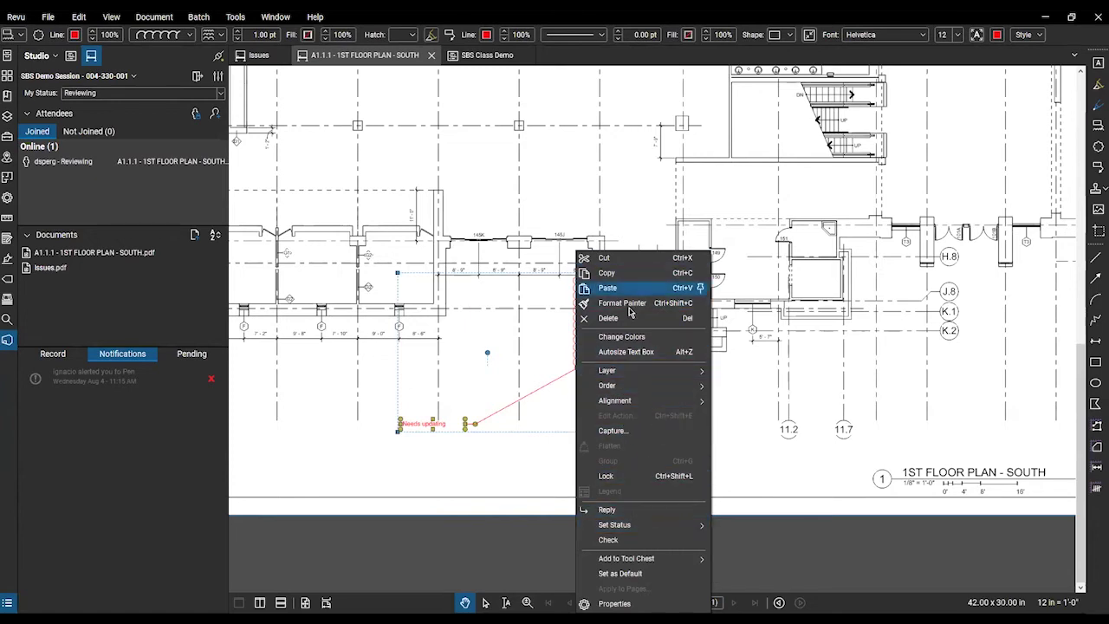
left_click(554, 382)
left_click(464, 434)
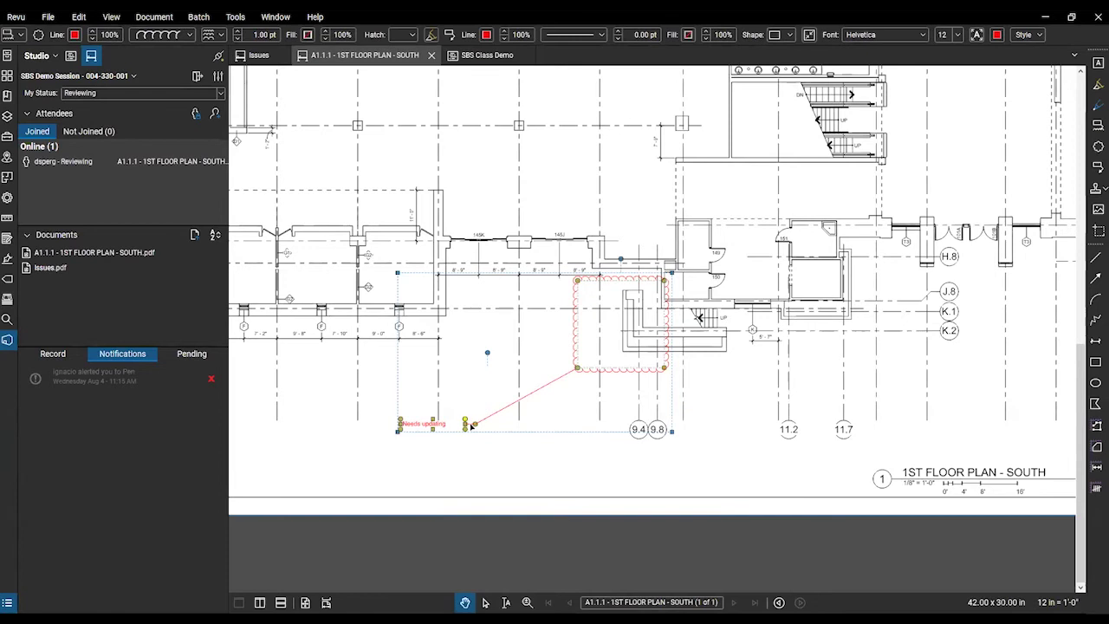
- Review the session record and the Cloud+ markup's properties, and collapse the side panel
left_click(52, 354)
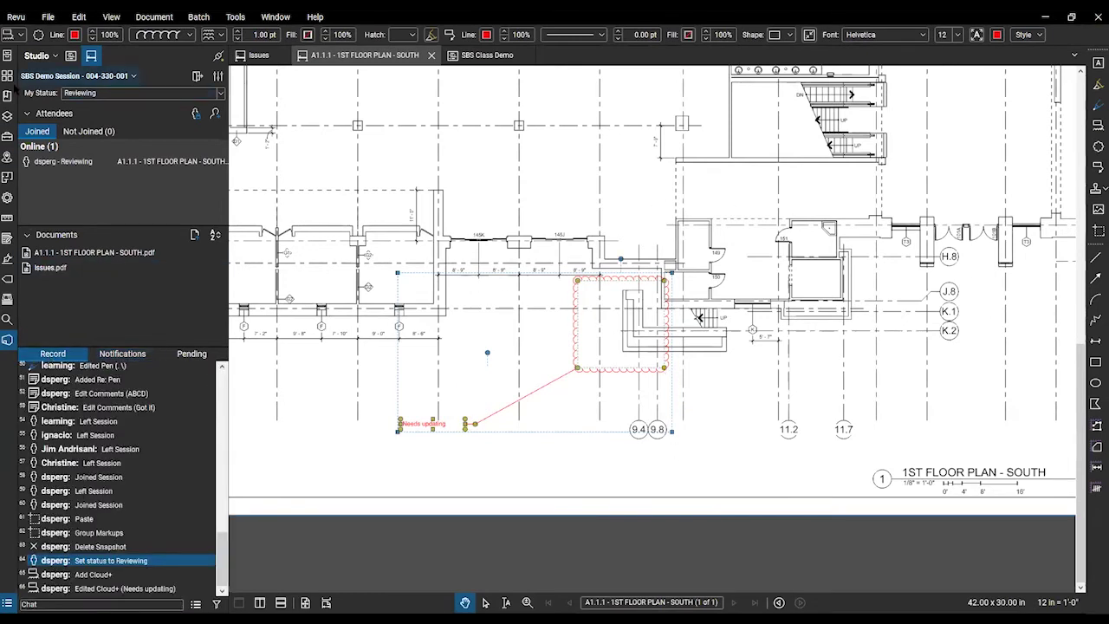
left_click(7, 198)
scroll(173, 390, "down", 6)
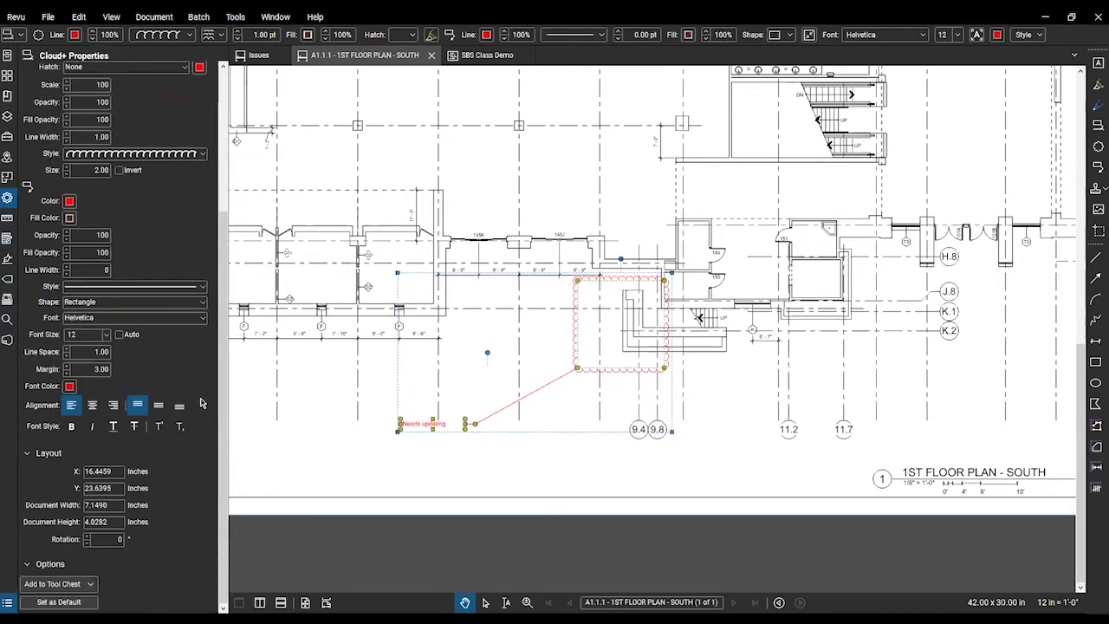
scroll(196, 500, "up", 5)
left_click(202, 500)
left_click(229, 469)
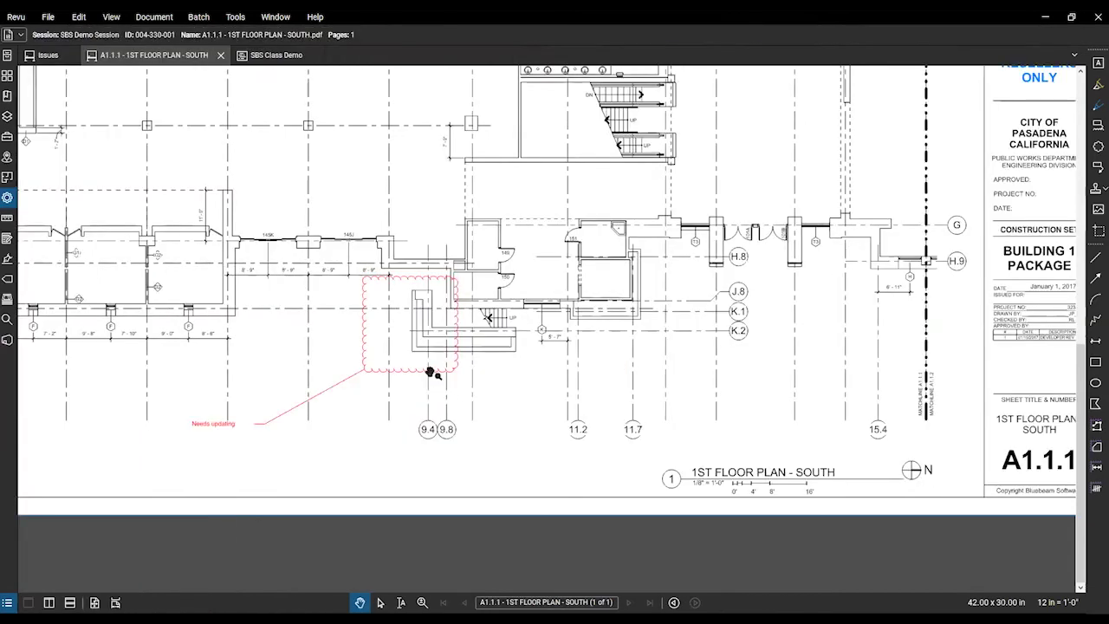
- Mark the "Needs updating" Cloud+ markup as checked and open its pop-up note
right_click(427, 374)
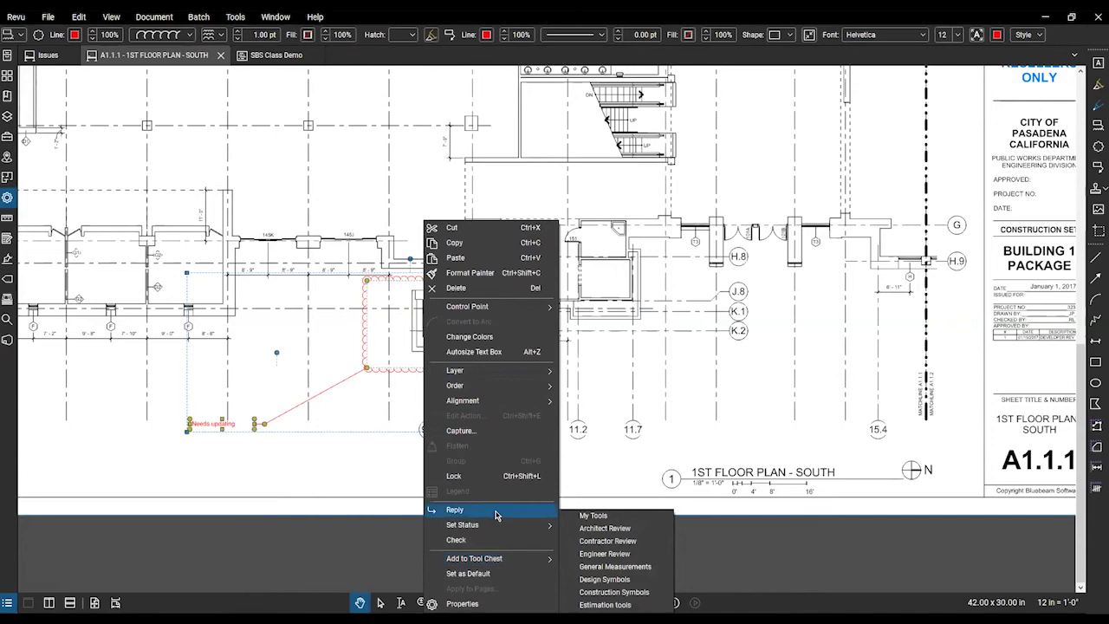
mouse_move(497, 532)
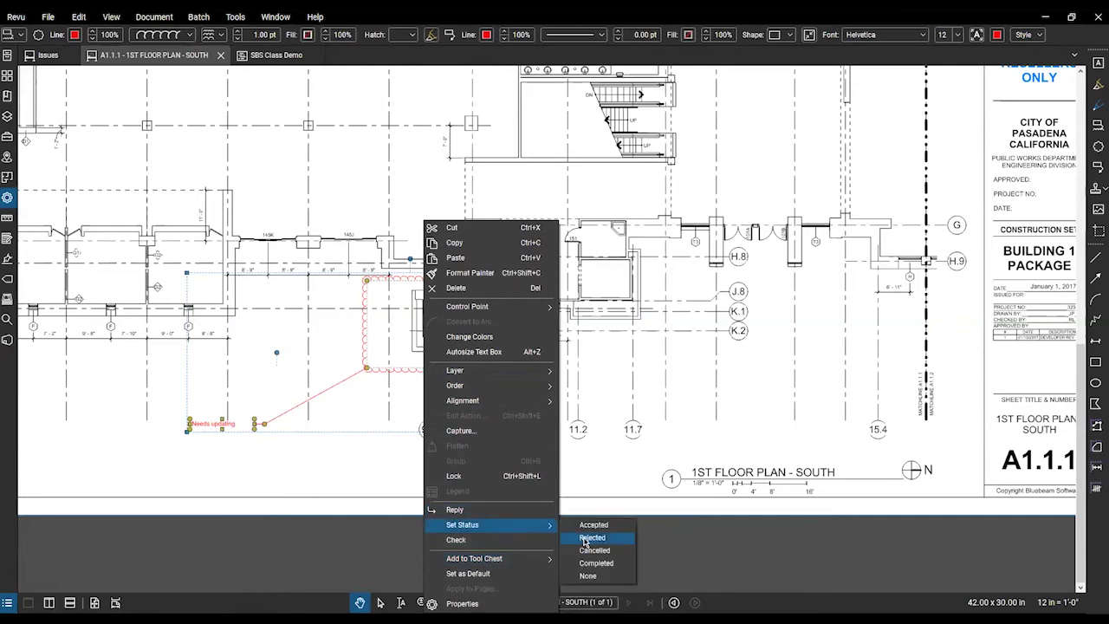
left_click(525, 538)
right_click(397, 368)
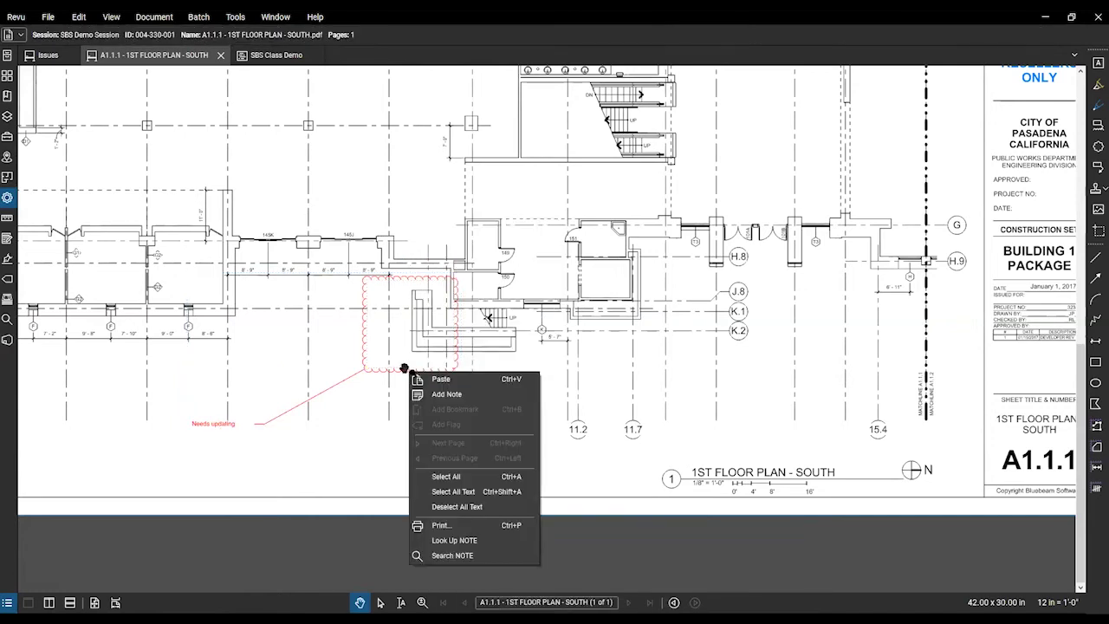
key("Escape")
double_click(396, 370)
right_click(394, 374)
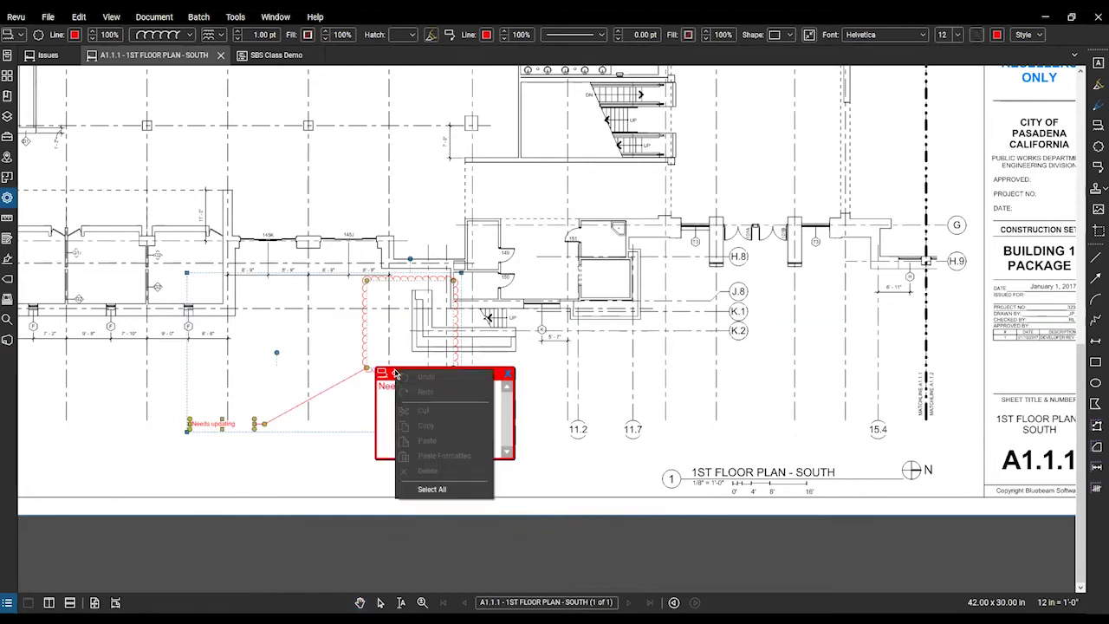
left_click(379, 420)
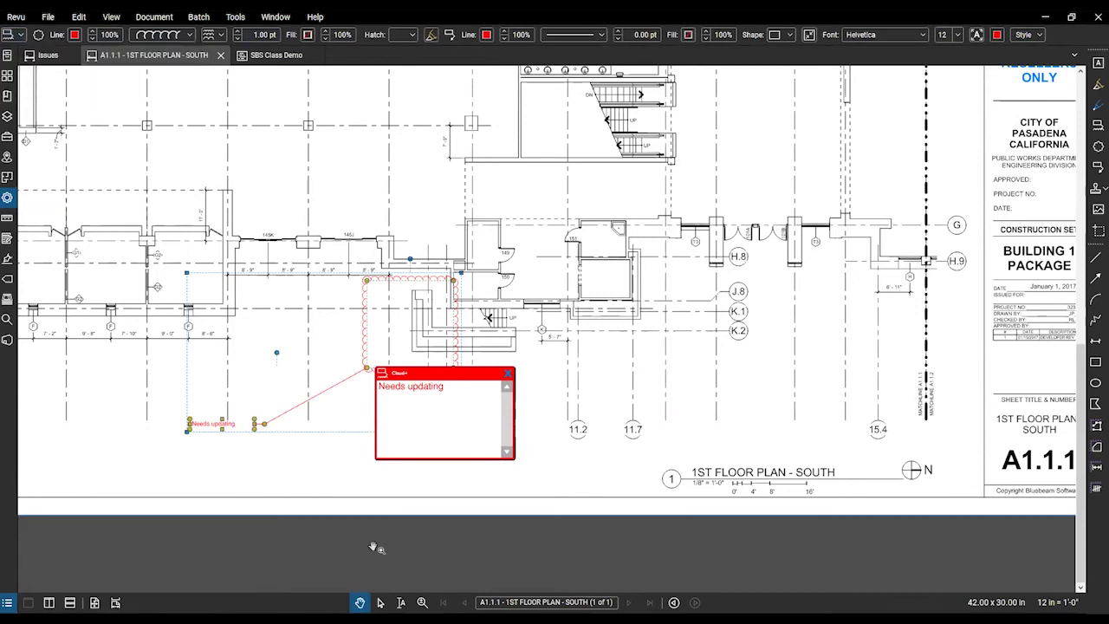
- Show the Markups List and review the status options available for the Cloud+ markup
key("alt+l")
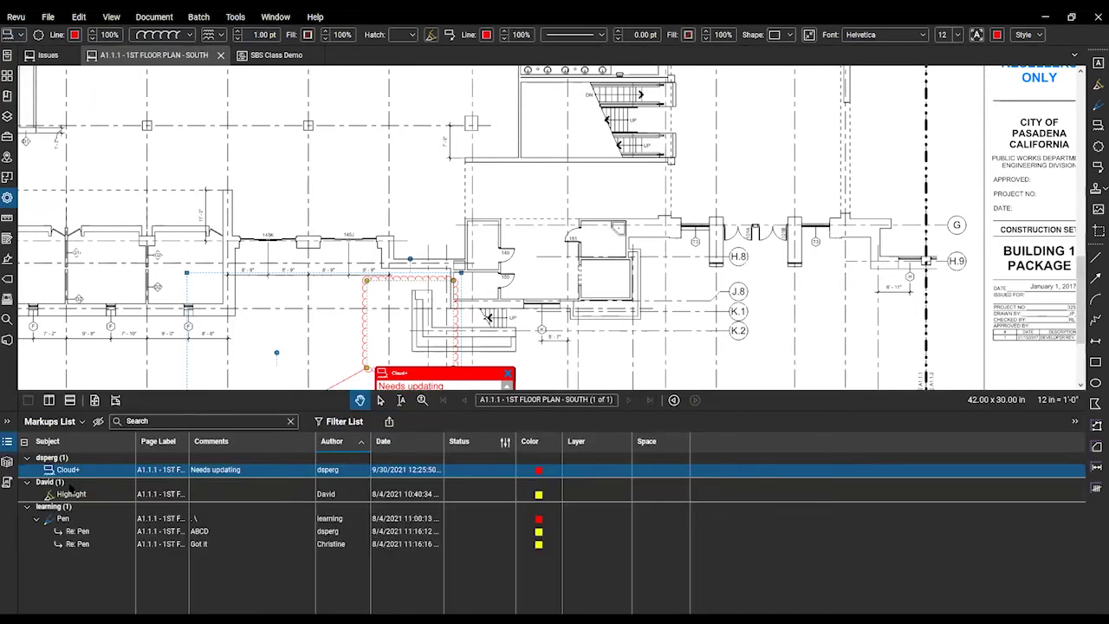
right_click(71, 473)
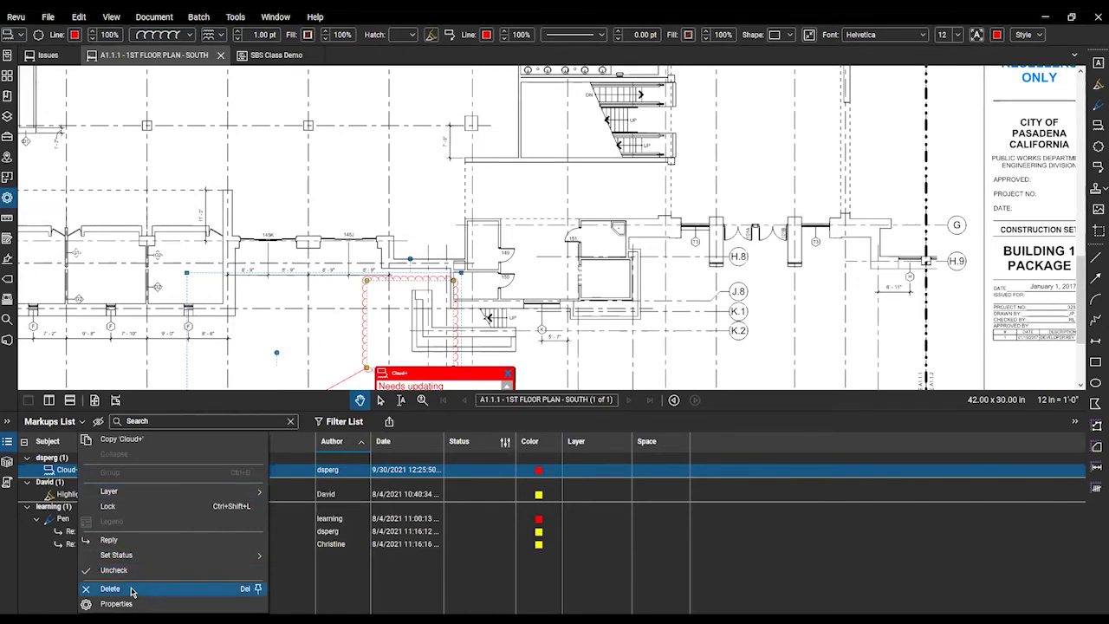
mouse_move(124, 562)
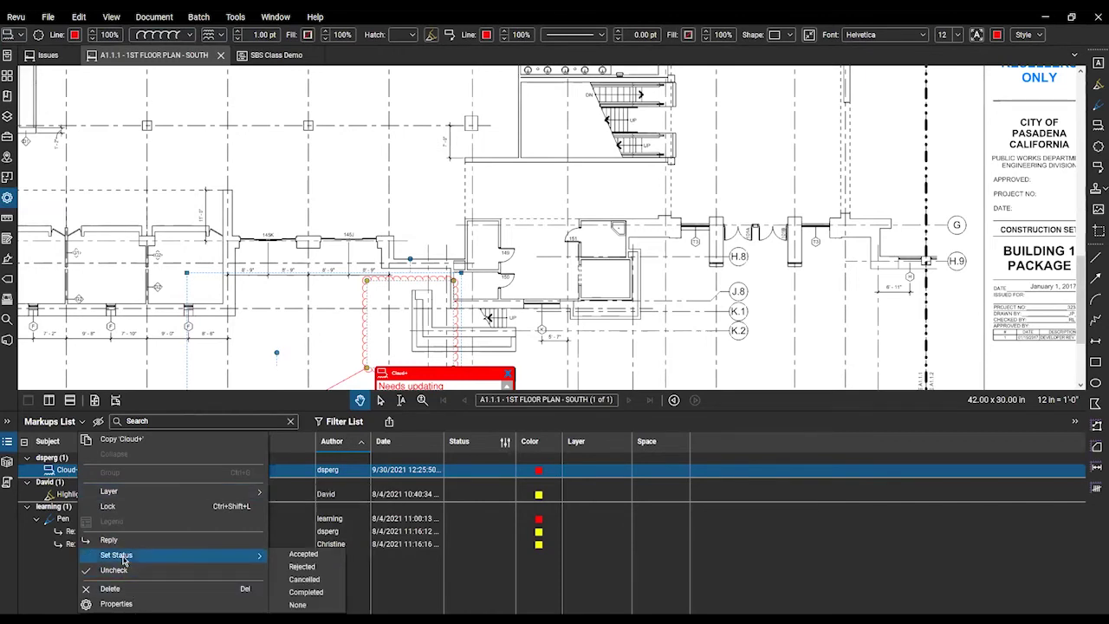
left_click(63, 476)
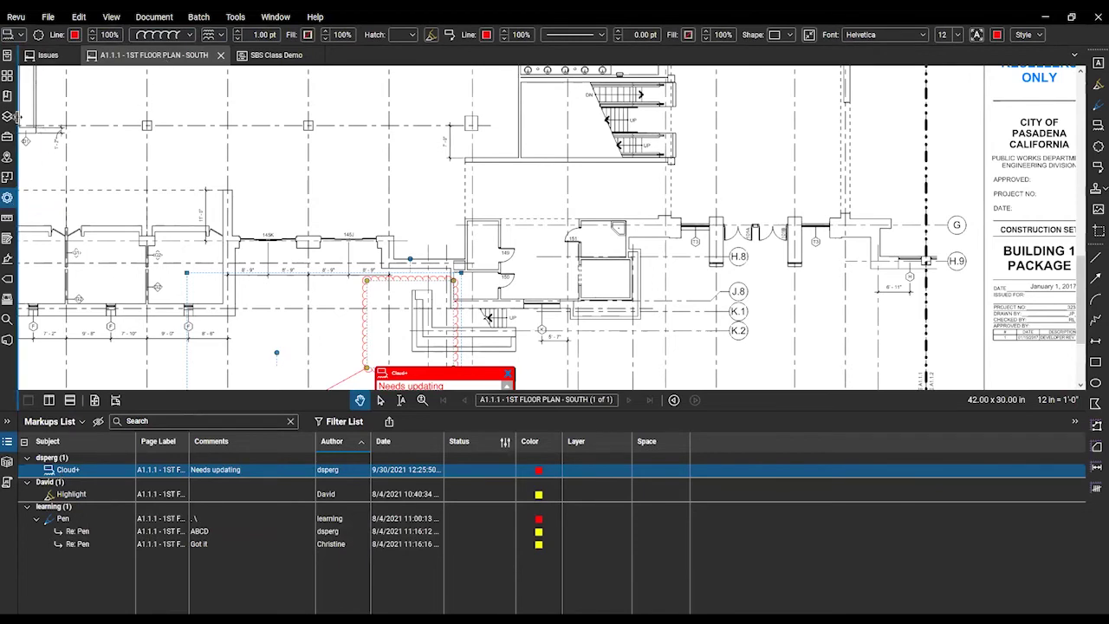
- Follow the pen alert in the session notifications to its markup and hide the Markups List
left_click(6, 197)
left_click(6, 340)
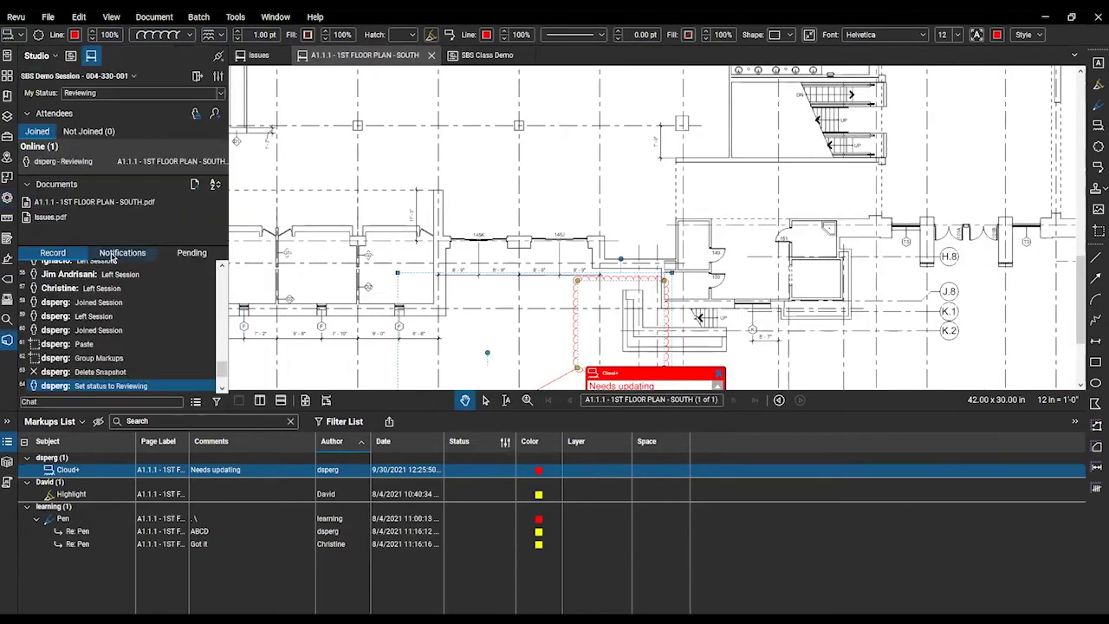
left_click(120, 253)
left_click(131, 280)
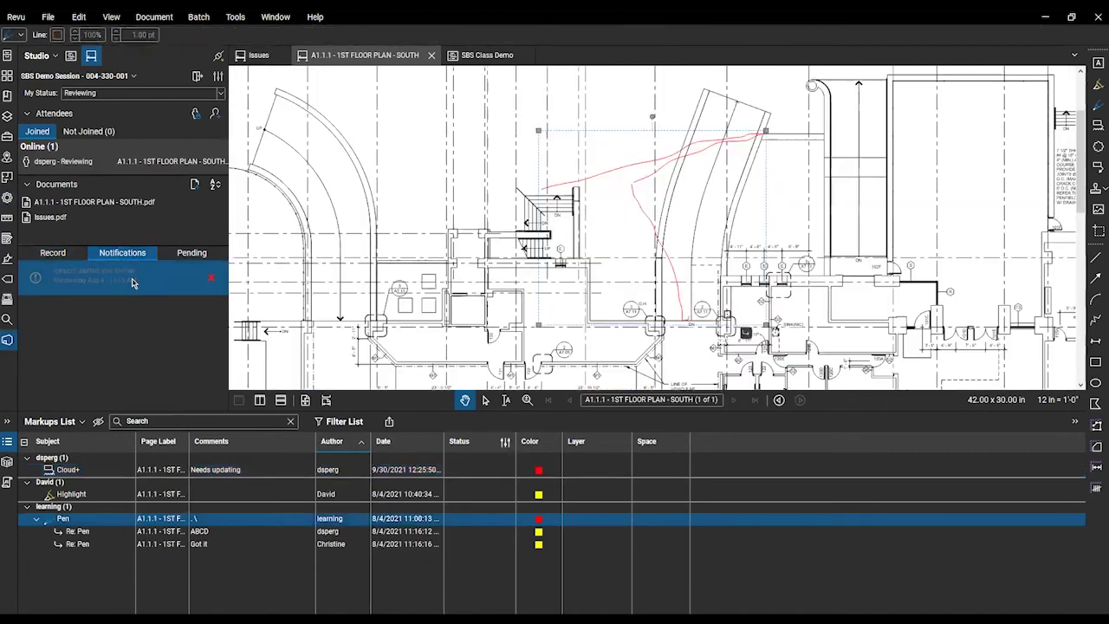
right_click(131, 283)
left_click(110, 306)
left_click(249, 415)
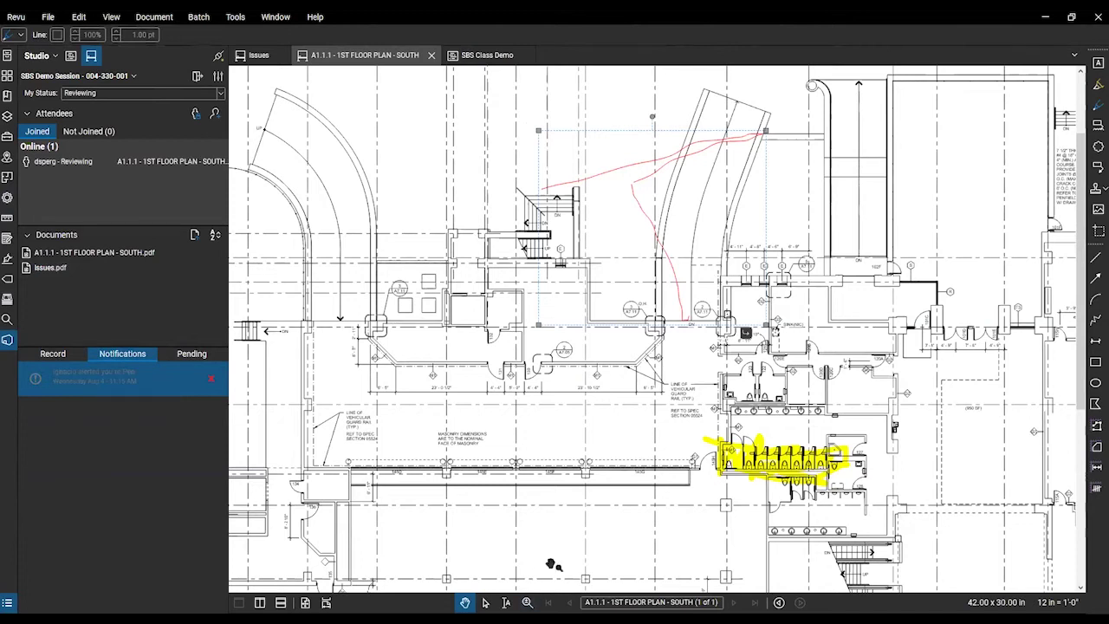
- Review the actions available for the alerted pen markup and follow its notification again
right_click(673, 265)
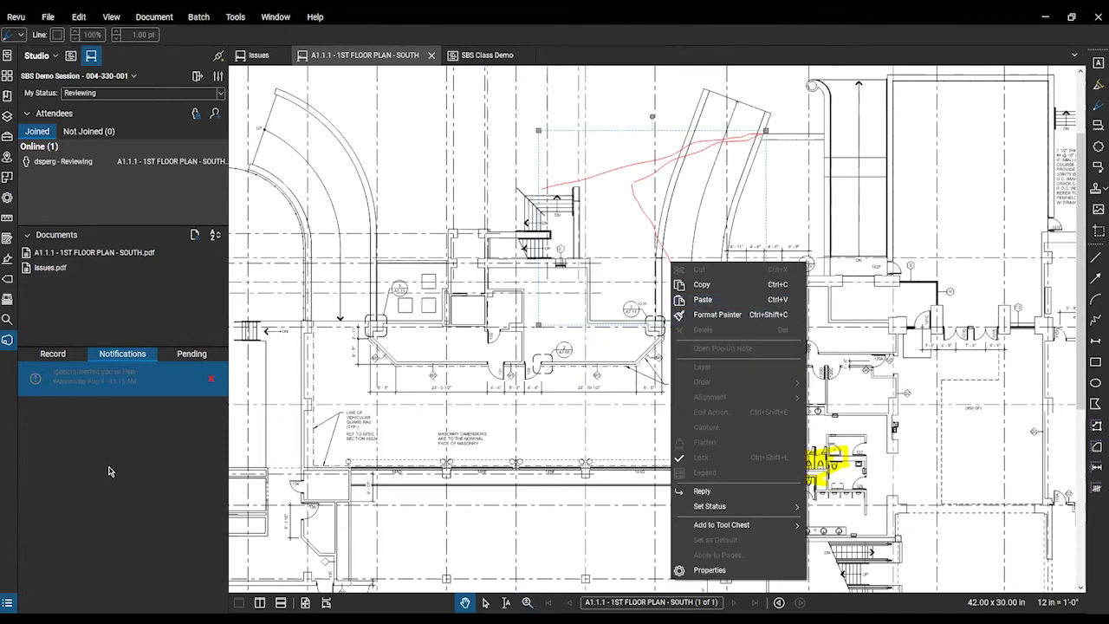
left_click(120, 425)
left_click(162, 382)
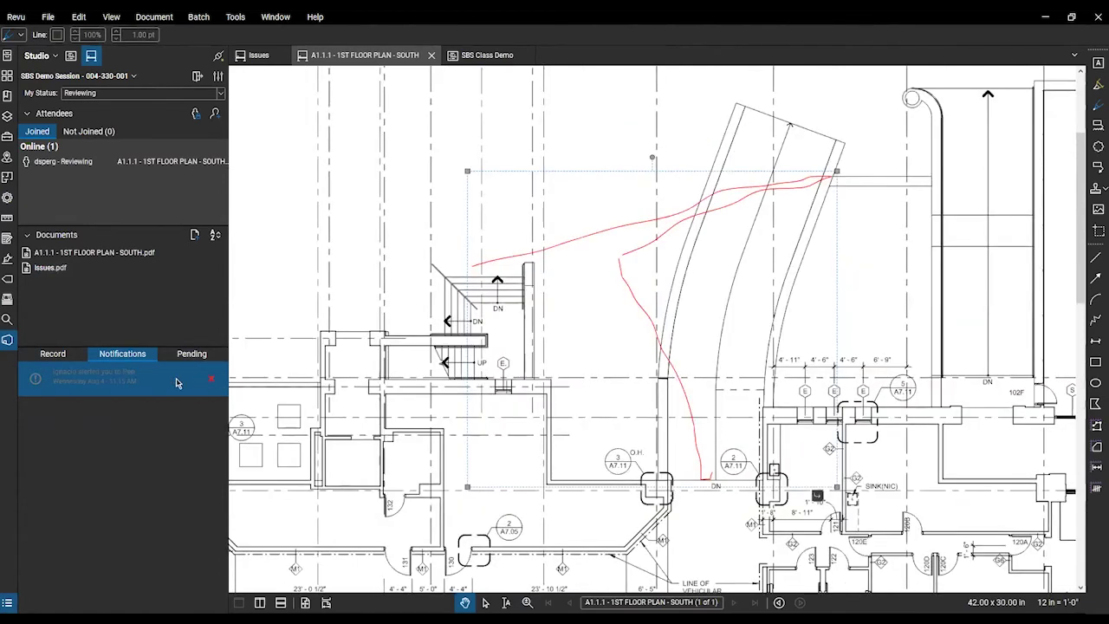
right_click(177, 382)
left_click(141, 411)
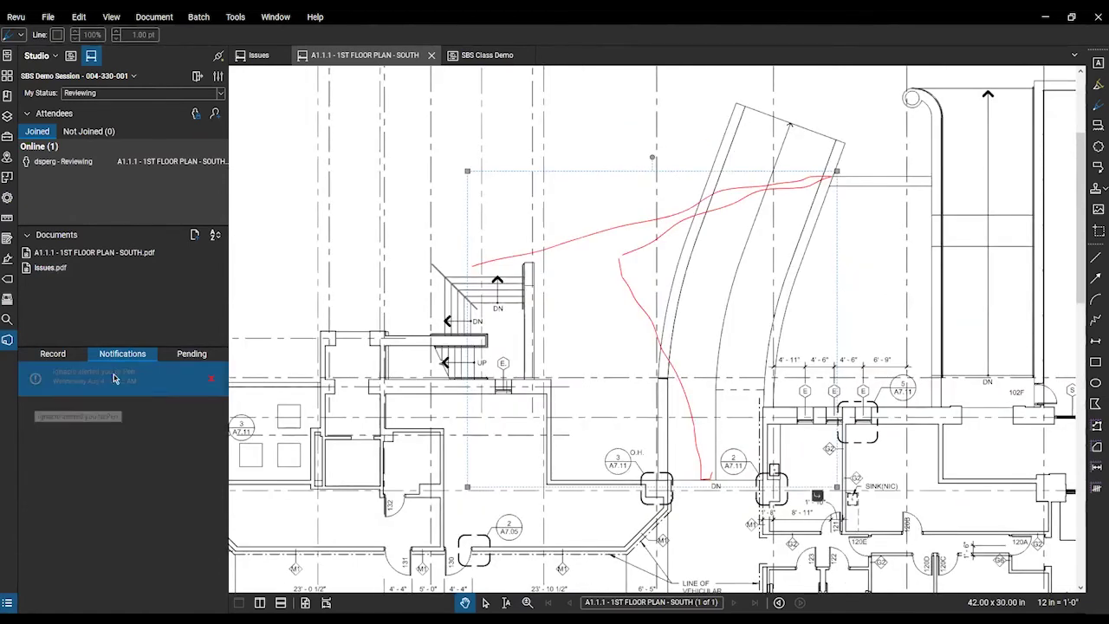
- Open Issues.pdf from the session documents and review the actions available for the highlight on the open office label beneath APPROVED
double_click(84, 268)
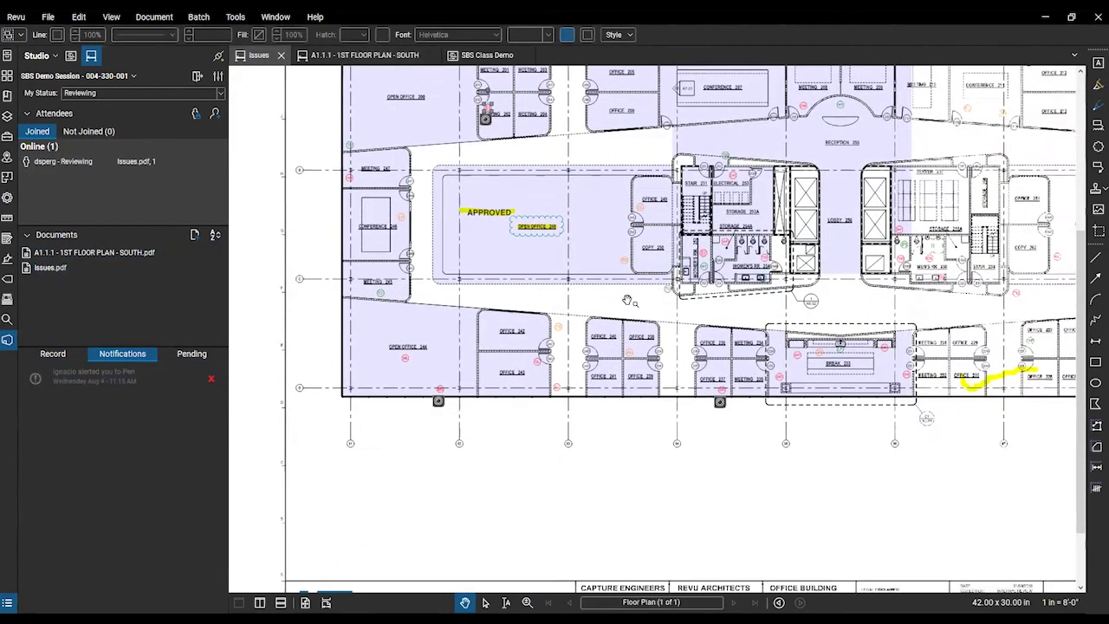
right_click(548, 231)
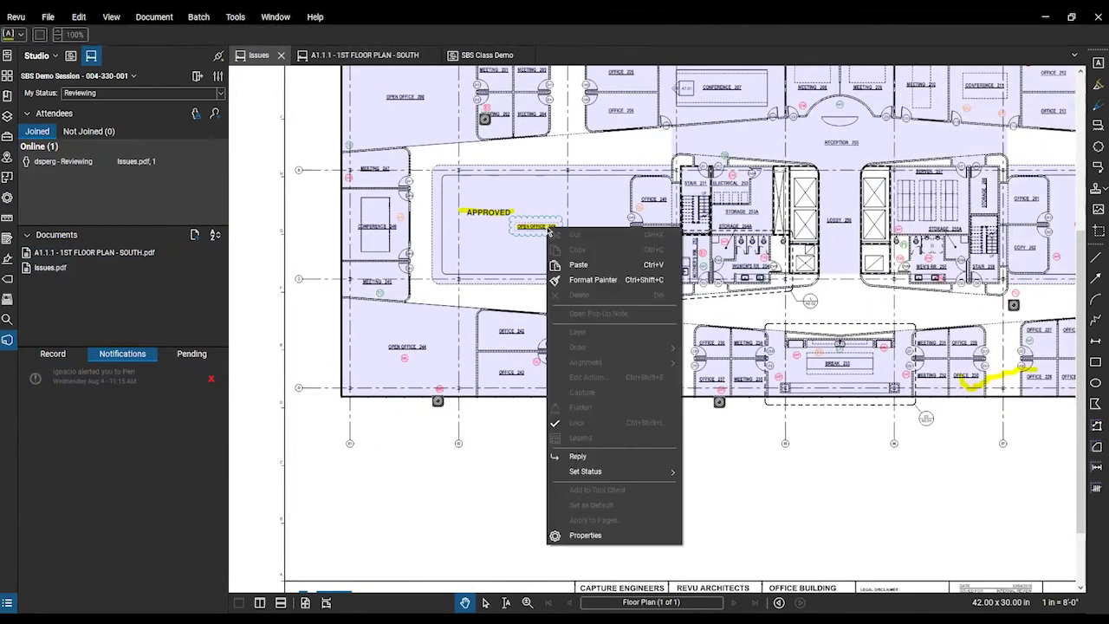
key("Escape")
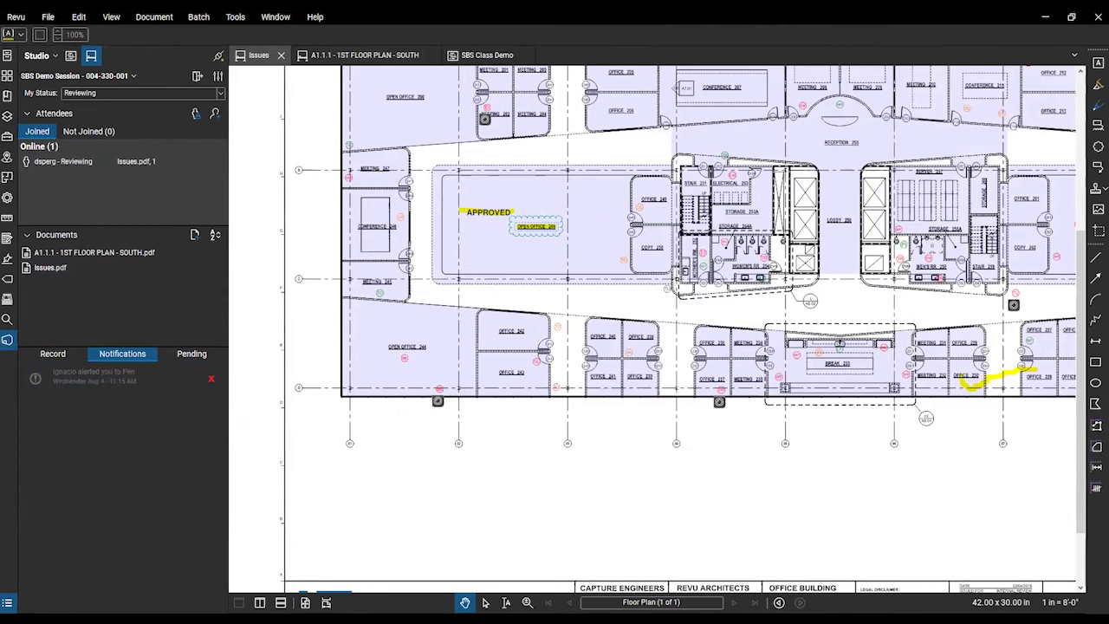
left_click_drag(419, 614, 419, 411)
key("alt+l")
- Review the general settings of the SBS Demo Session and close them without changes
left_click(217, 75)
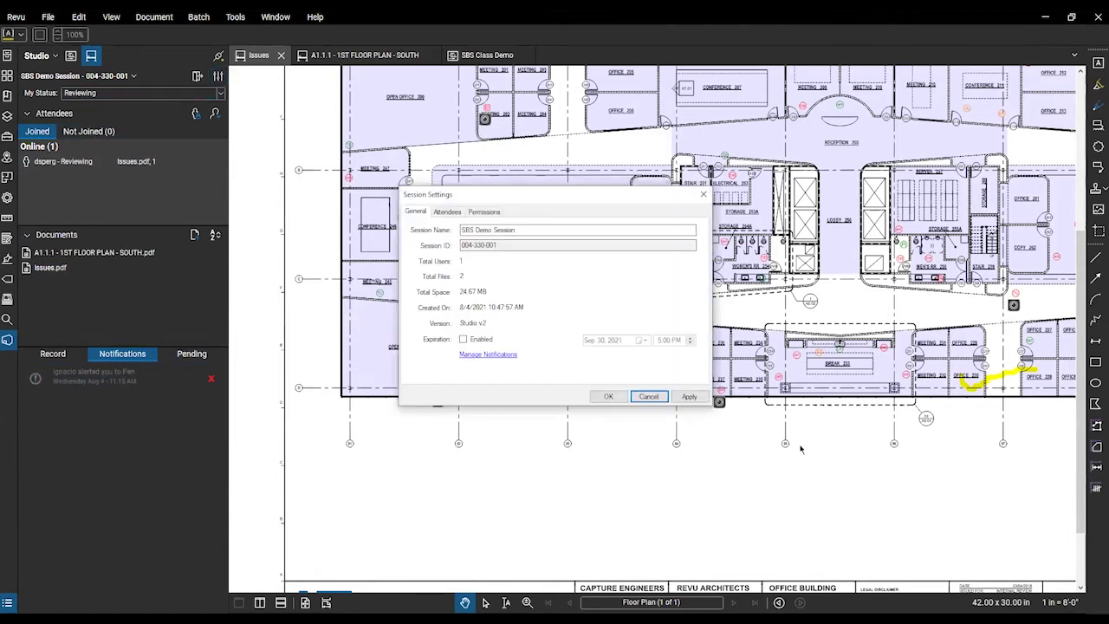
left_click(649, 396)
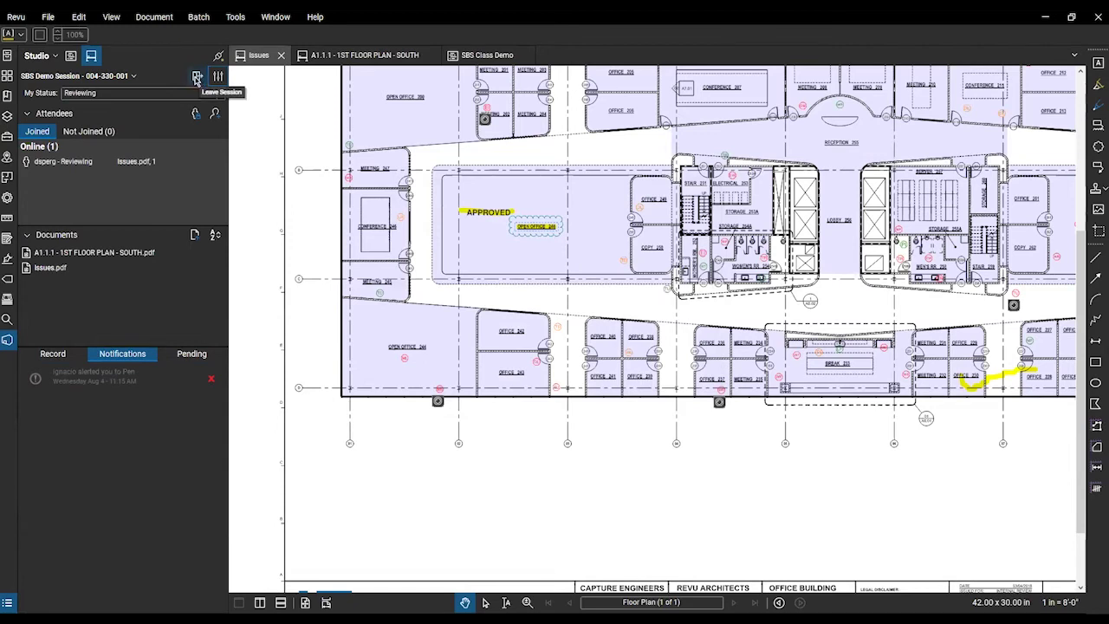
- Examine the Finish Session options for included markups, saving files and the report's save location
left_click(134, 76)
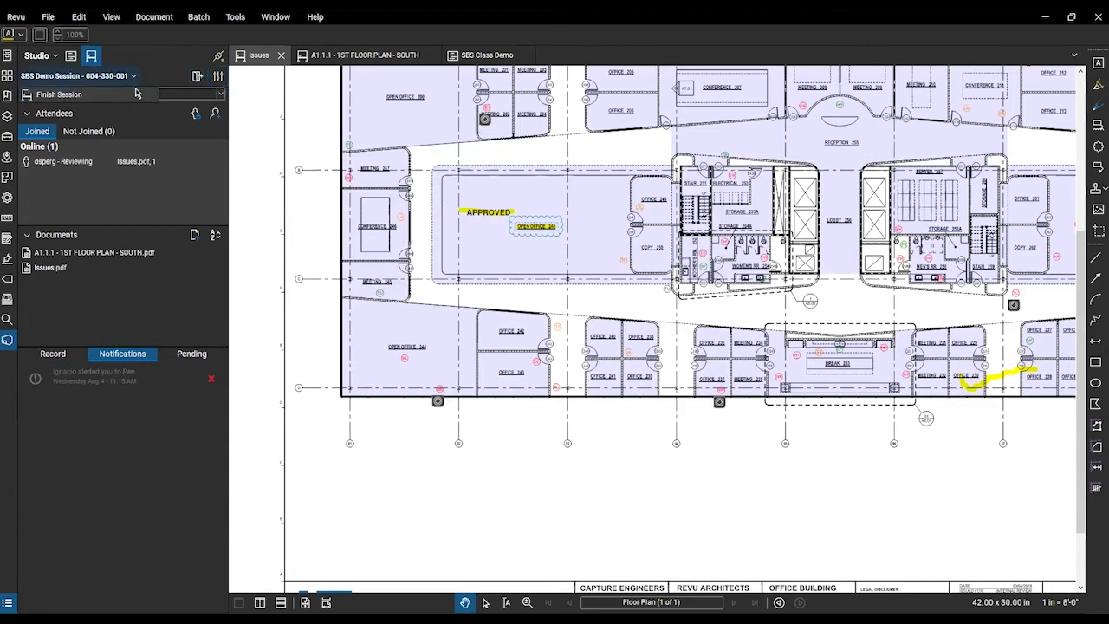
left_click(133, 94)
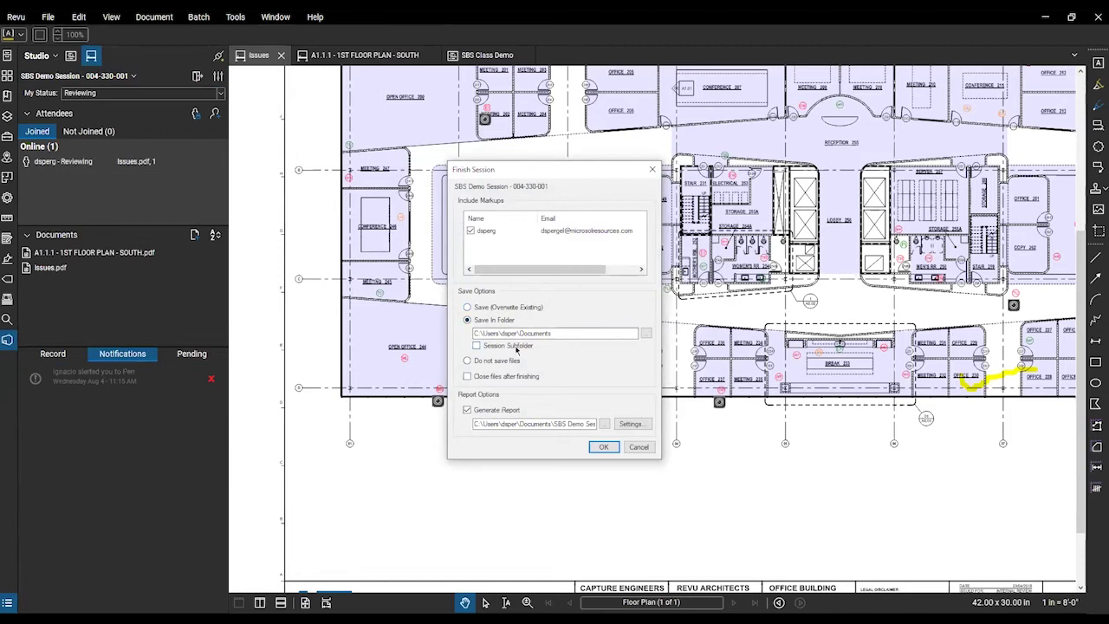
left_click(607, 427)
left_click(897, 473)
- Look through the report settings and available columns, and cancel without finishing the session
left_click(630, 424)
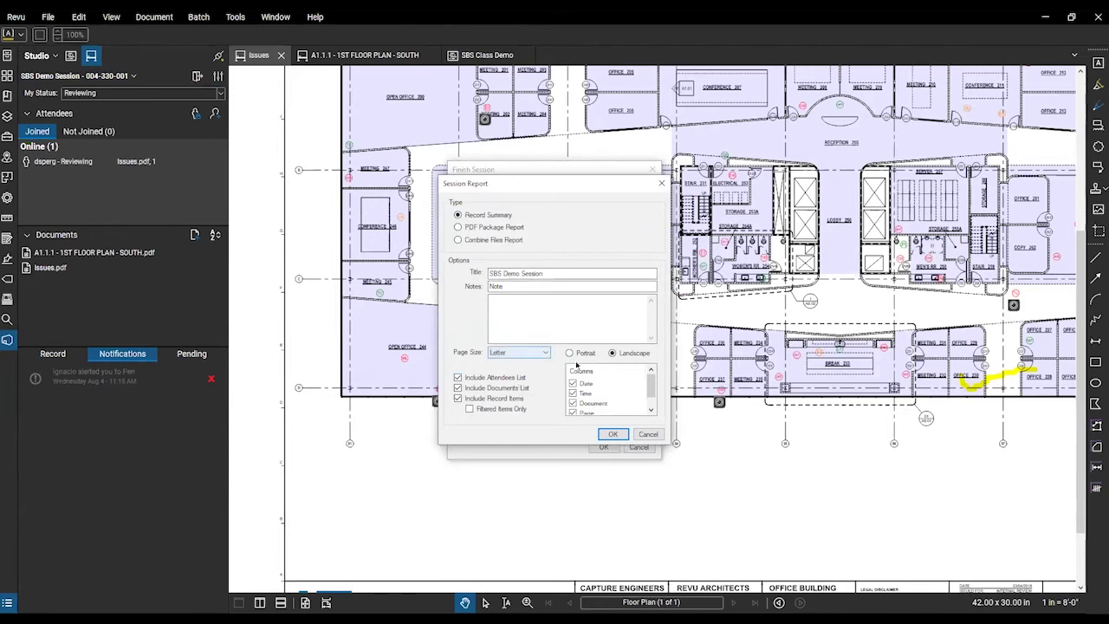
left_click_drag(650, 394, 649, 406)
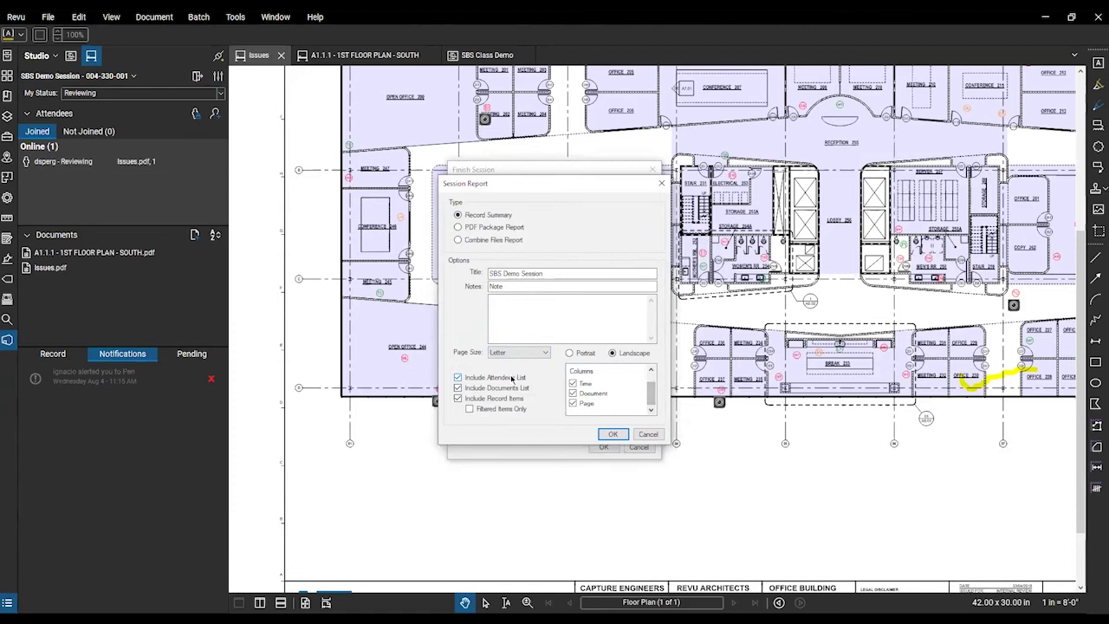
left_click_drag(651, 397, 651, 385)
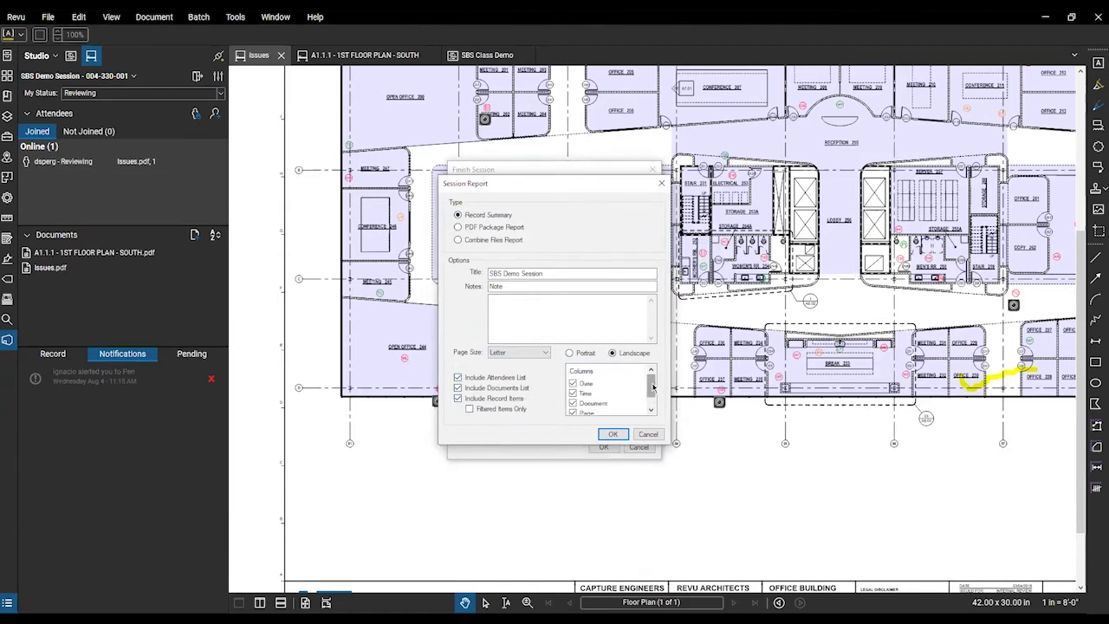
left_click(646, 435)
left_click(639, 448)
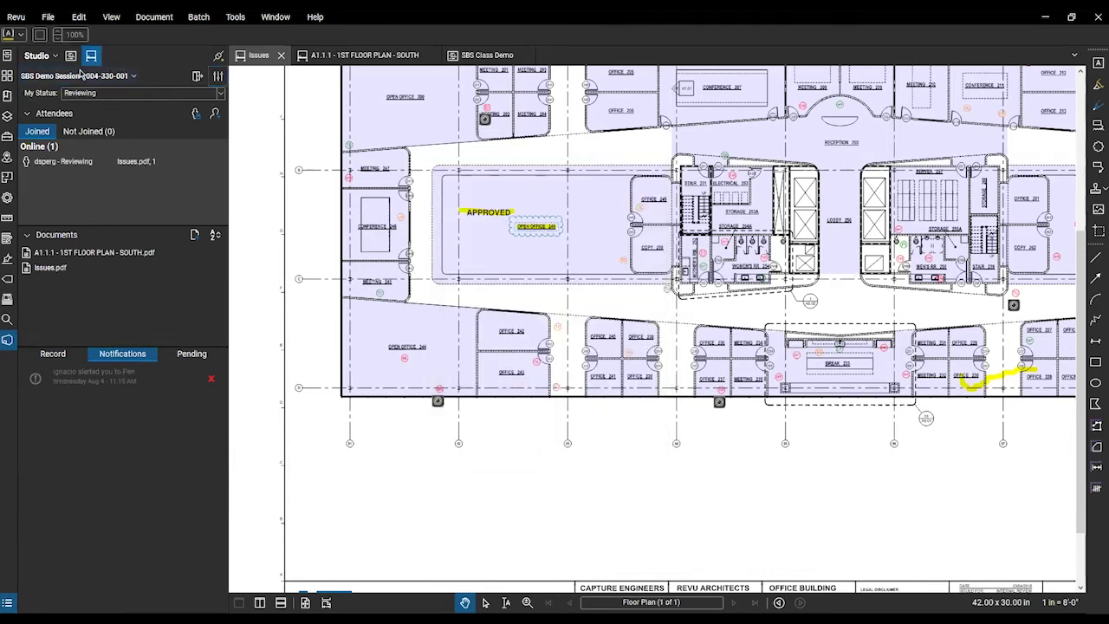
- Generate a Record Summary report titled "SBS Demo Session" from the session record, Letter landscape, including attendees, documents and record items
left_click(52, 354)
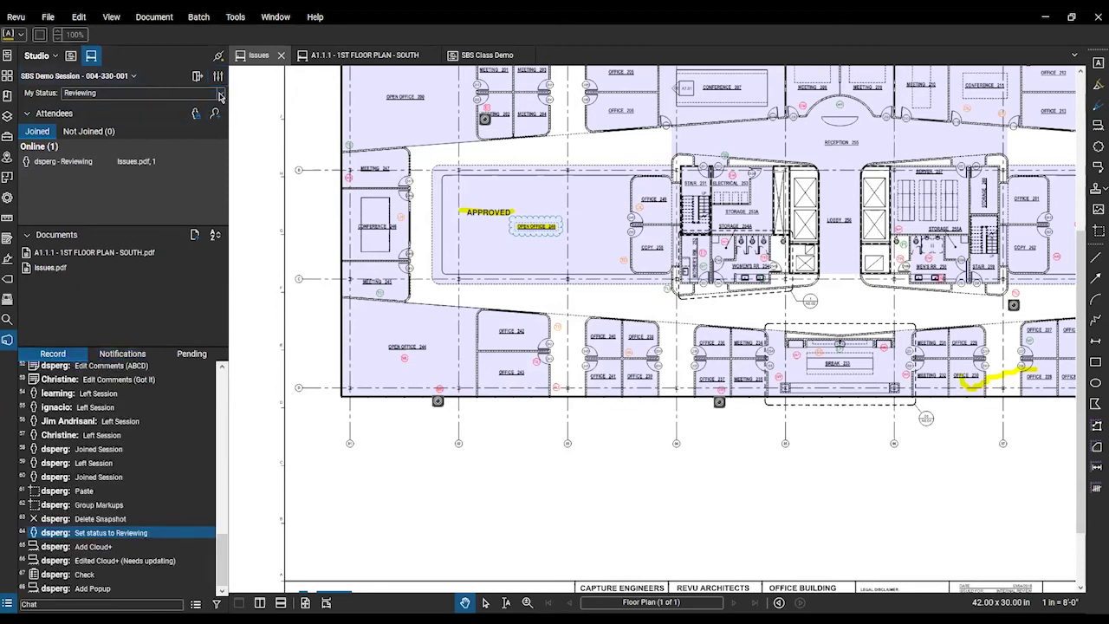
left_click(198, 604)
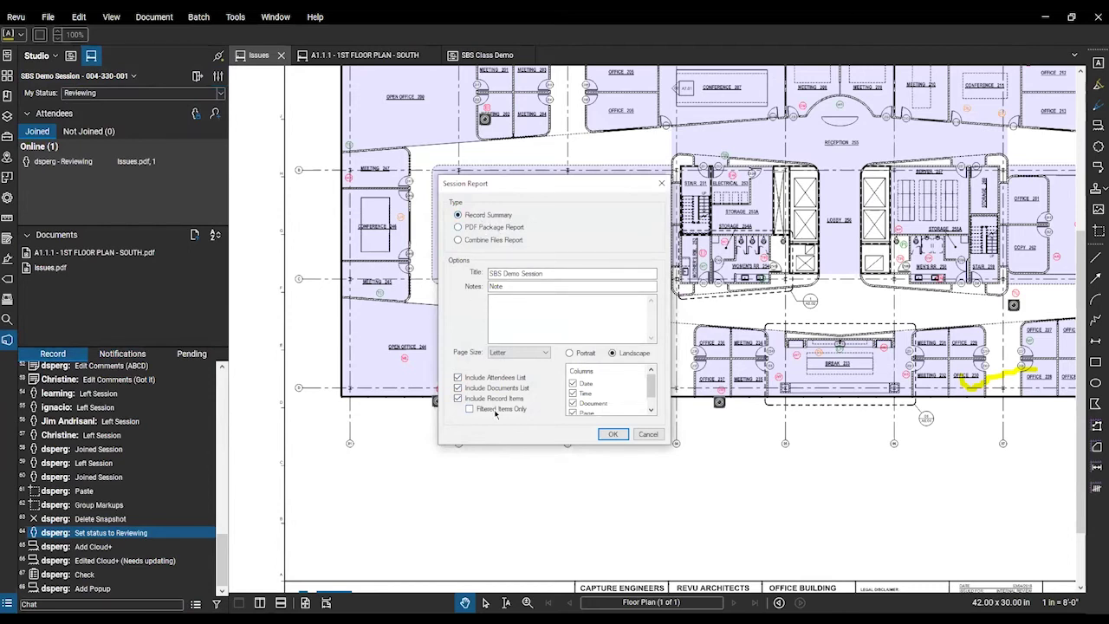
left_click(614, 438)
left_click(464, 307)
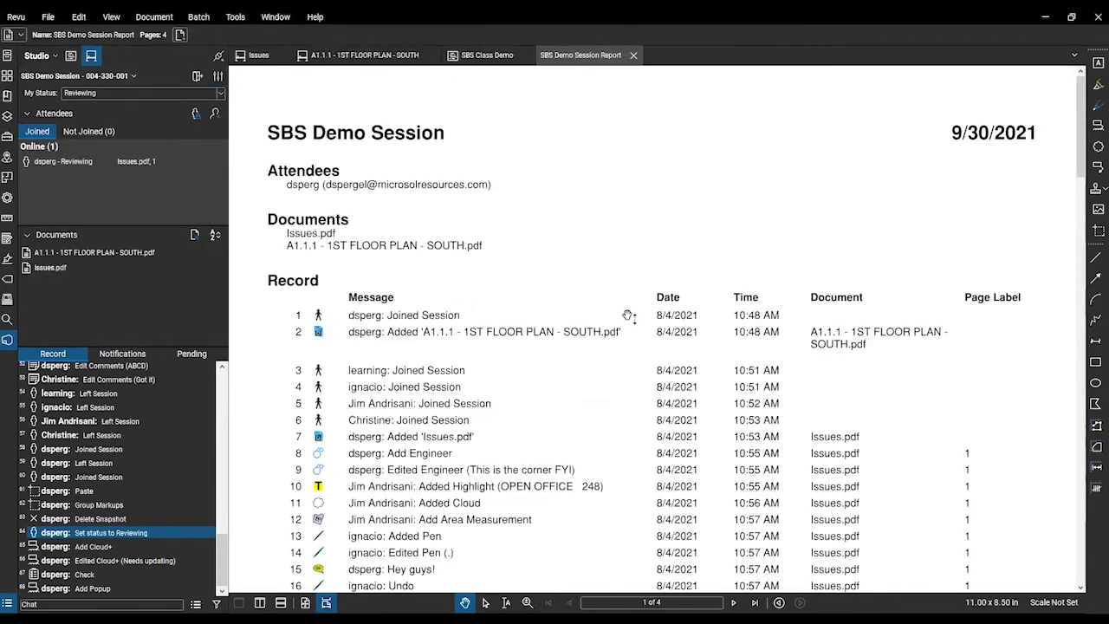
- Read through the session report's attendees, documents and record entries across its pages, and return to the beginning
scroll(623, 320, "down", 3)
scroll(574, 324, "up", 3)
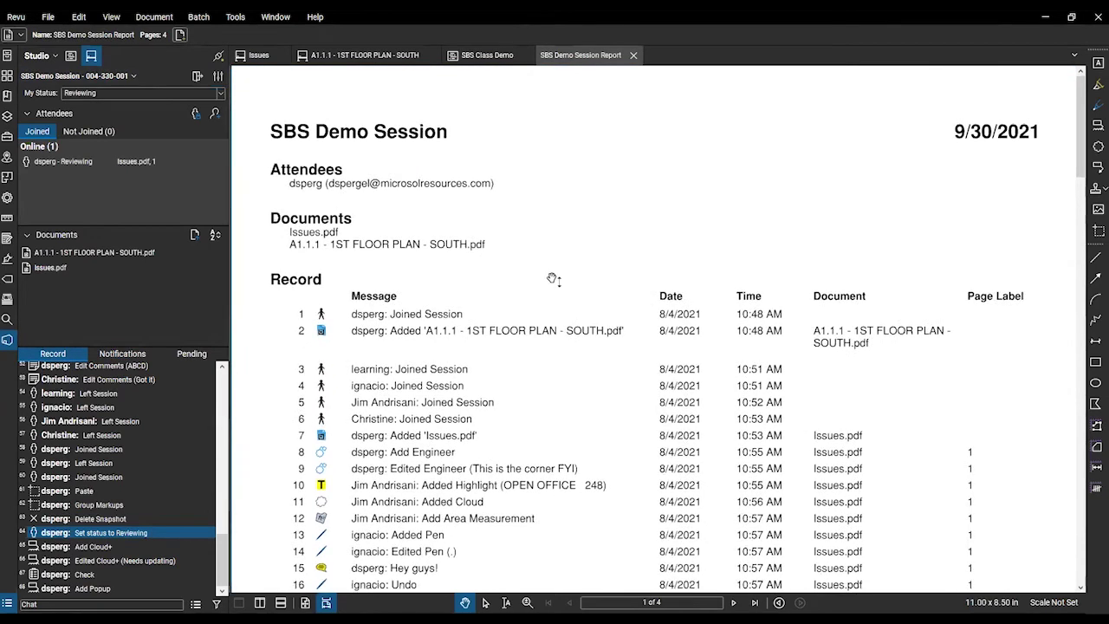
scroll(515, 280, "down", 6)
middle_click(323, 327)
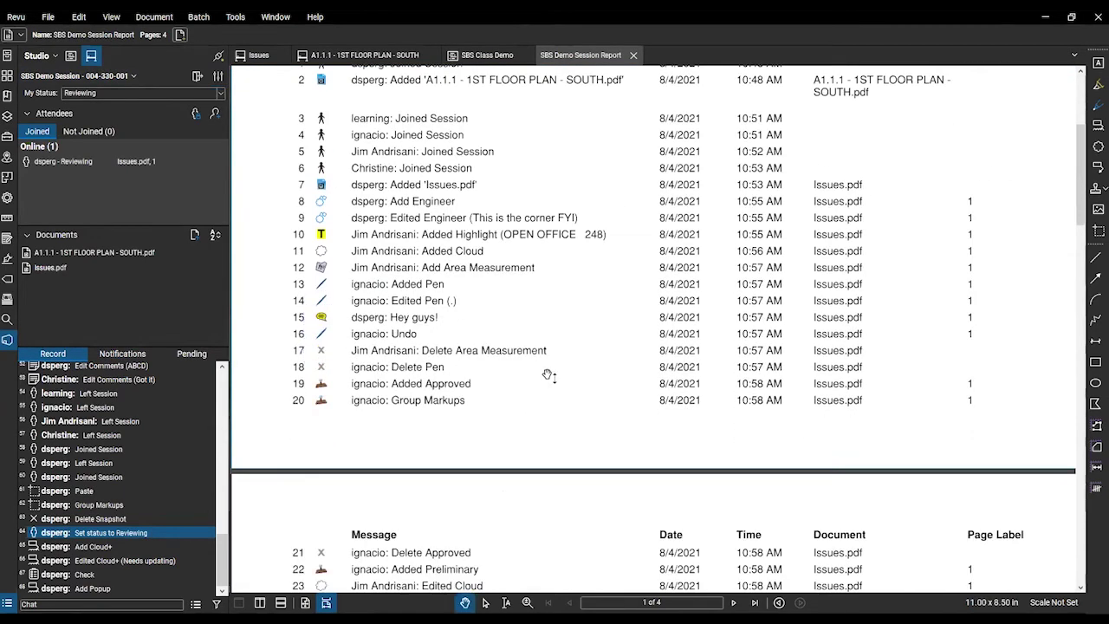
scroll(547, 377, "down", 13)
scroll(470, 263, "down", 18)
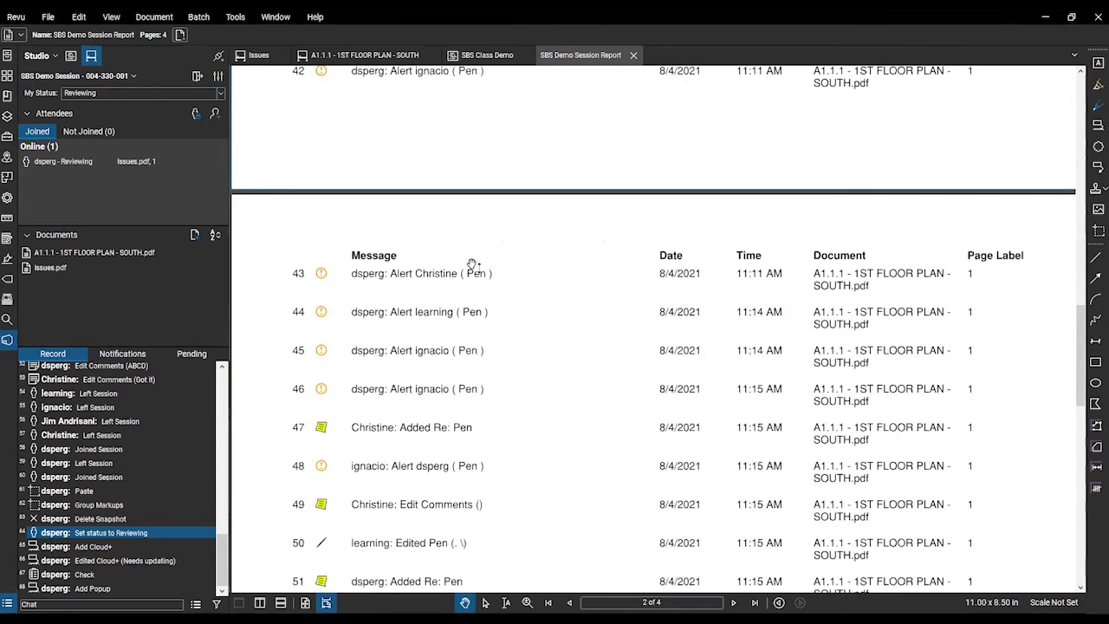
scroll(472, 264, "up", 20)
scroll(472, 265, "up", 7)
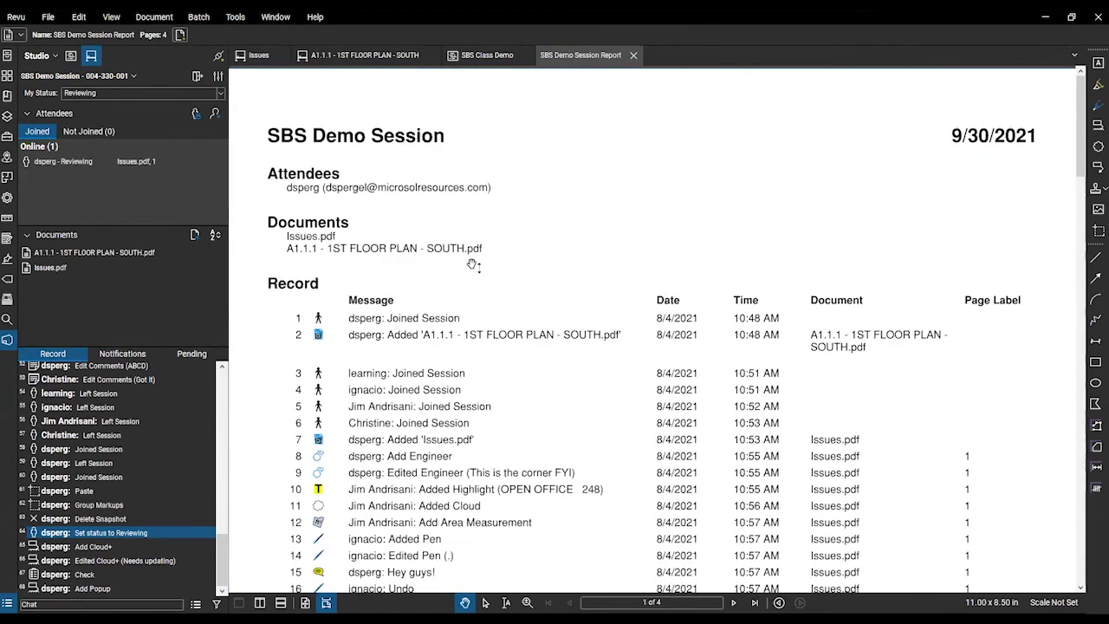
- Examine the Finish Session report's save location and its report settings and columns, and cancel without finishing
left_click(105, 80)
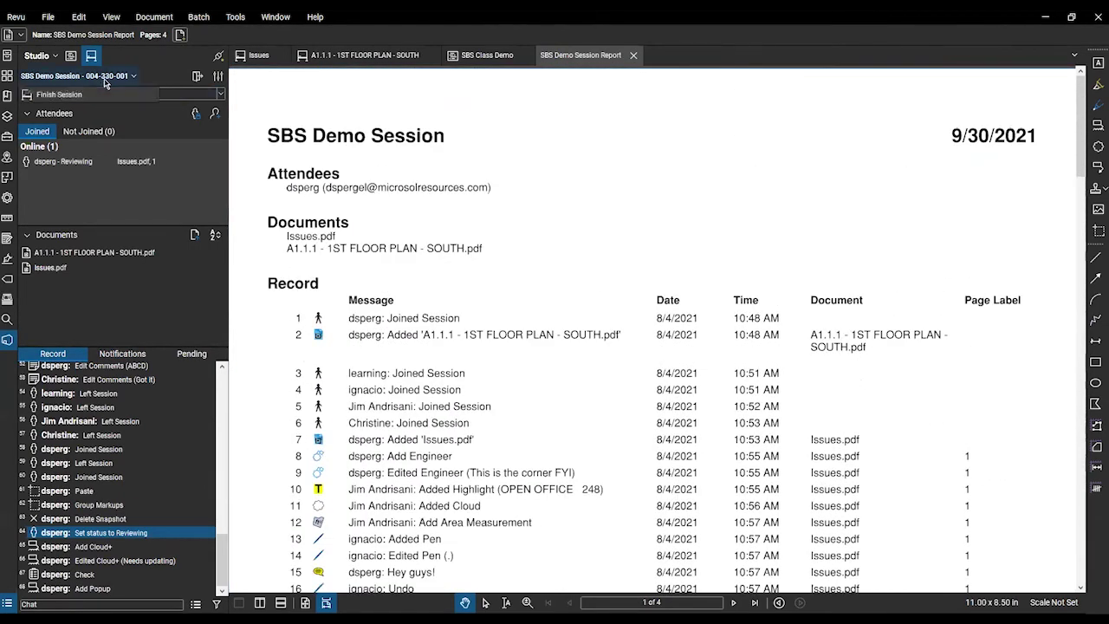
left_click(109, 95)
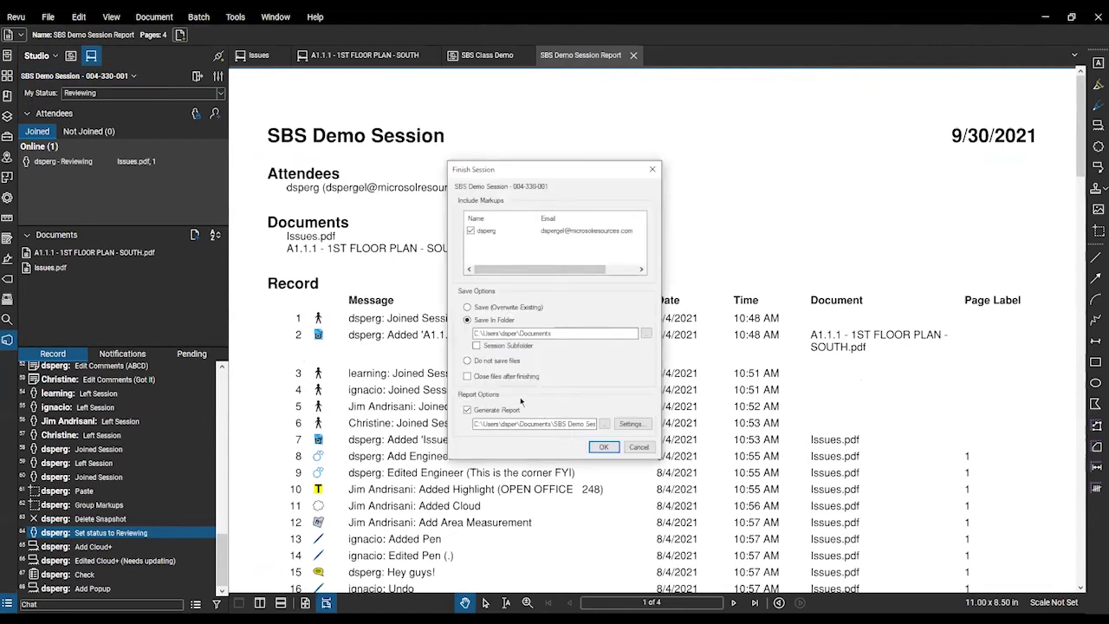
left_click(607, 425)
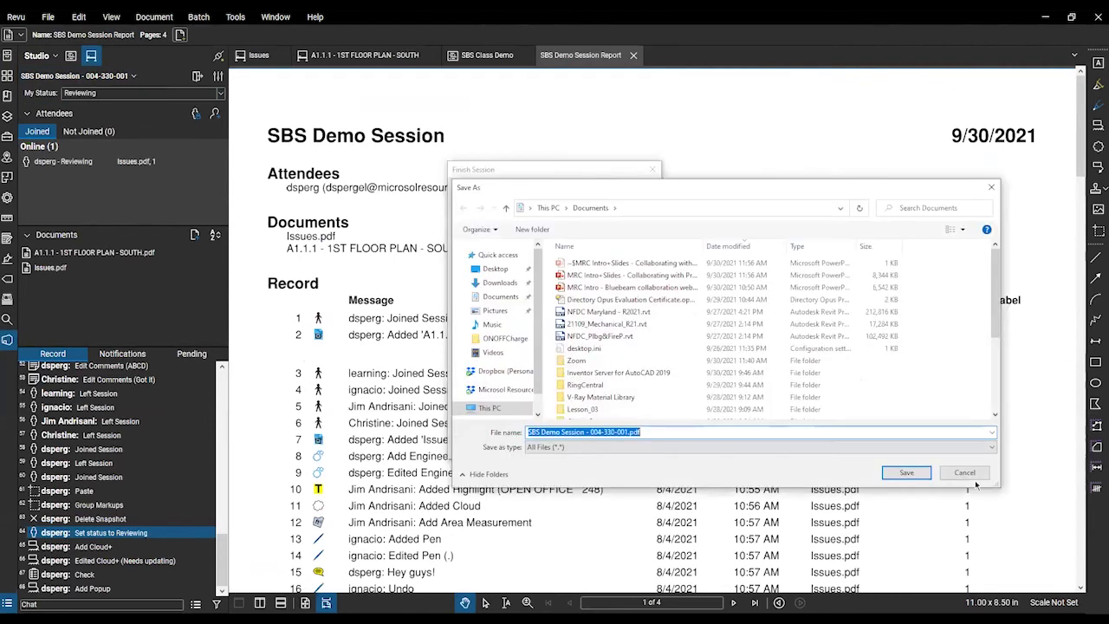
left_click(963, 471)
left_click(632, 425)
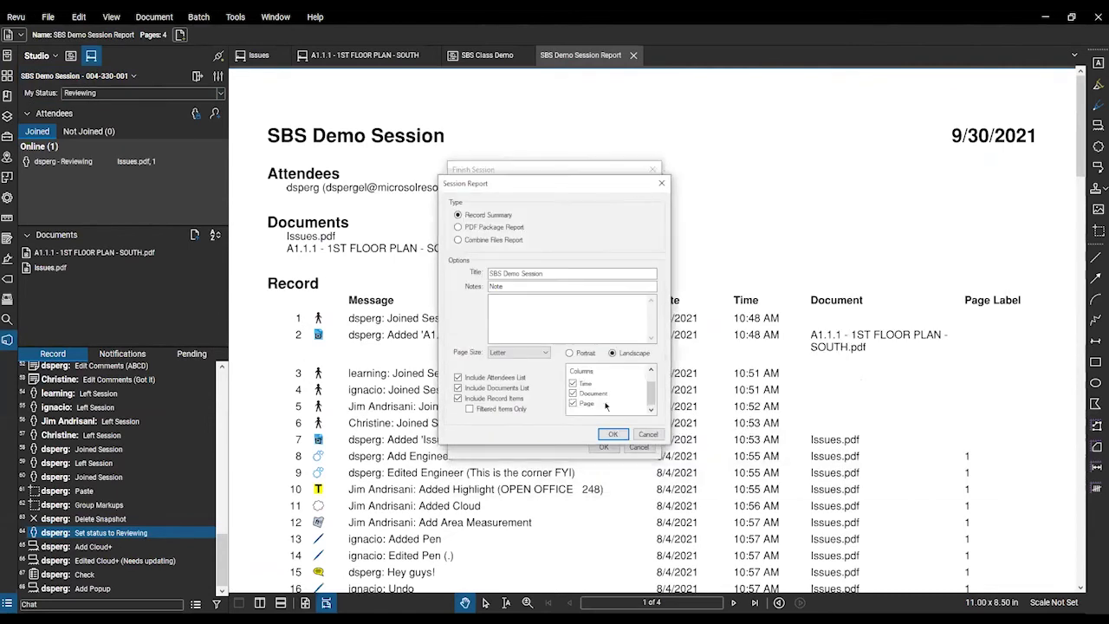
left_click(656, 436)
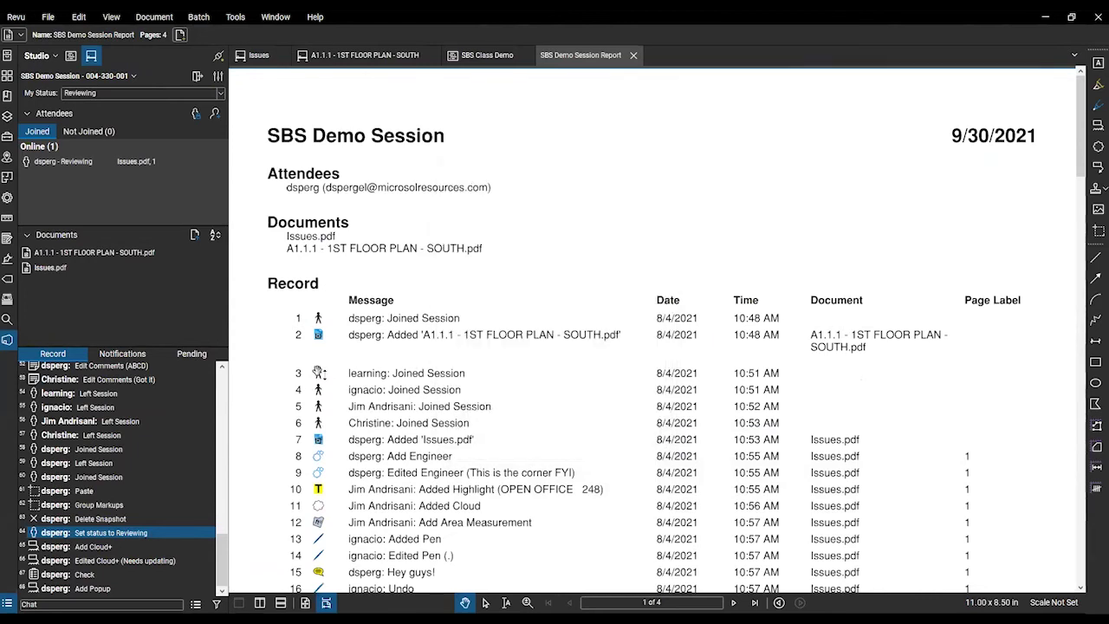
- Read through the record entries of the SBS Demo Session report across its four pages
scroll(320, 386, "down", 3)
scroll(527, 249, "down", 3)
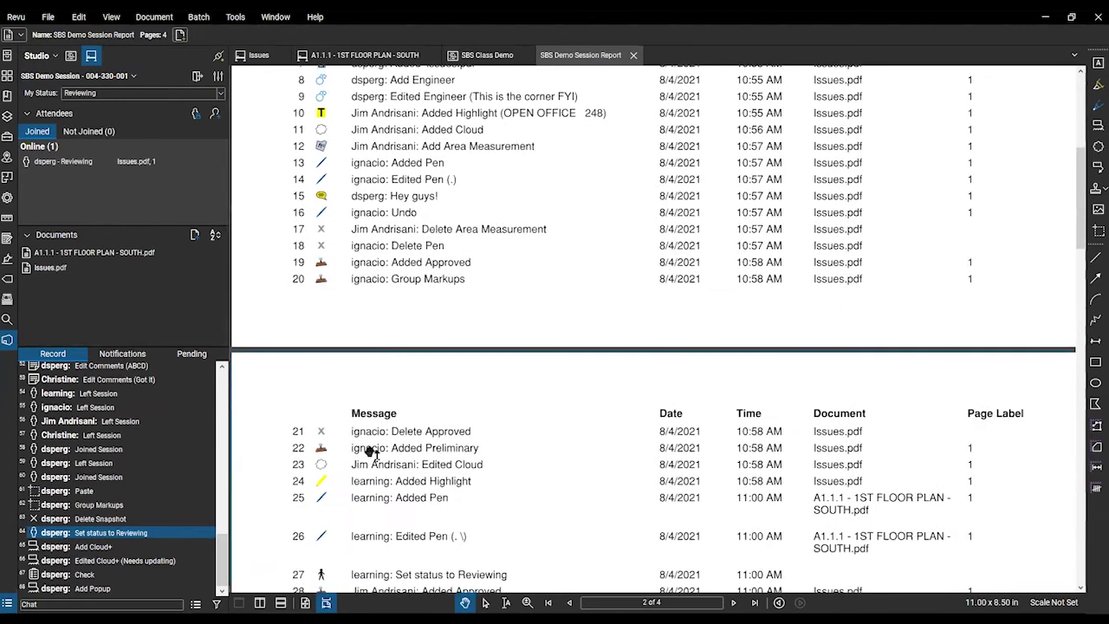
scroll(345, 452, "down", 10)
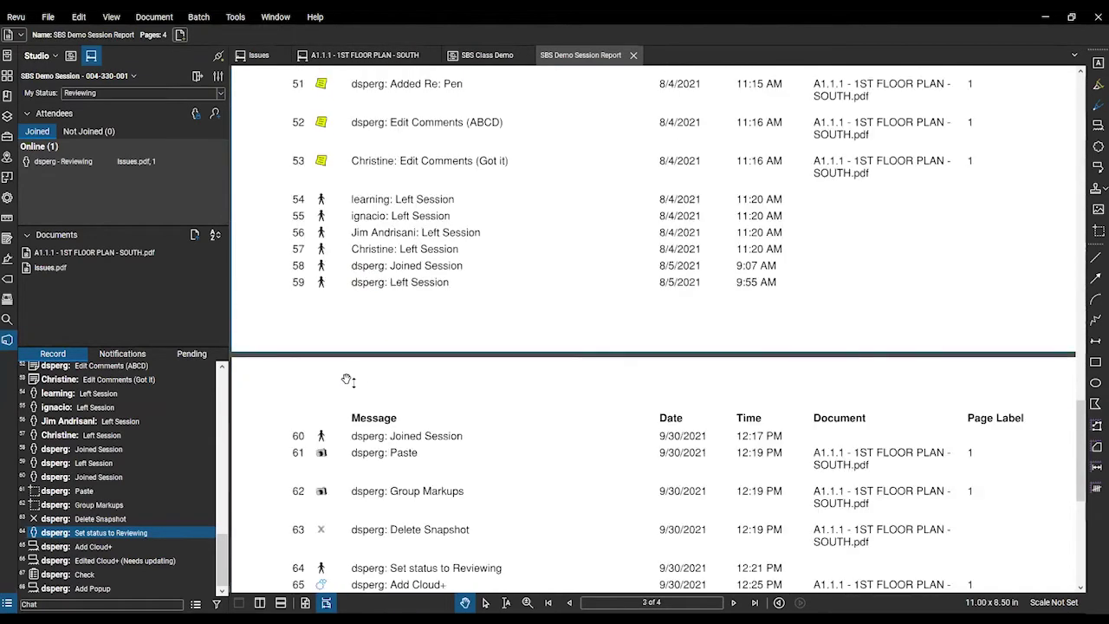
scroll(421, 303, "down", 3)
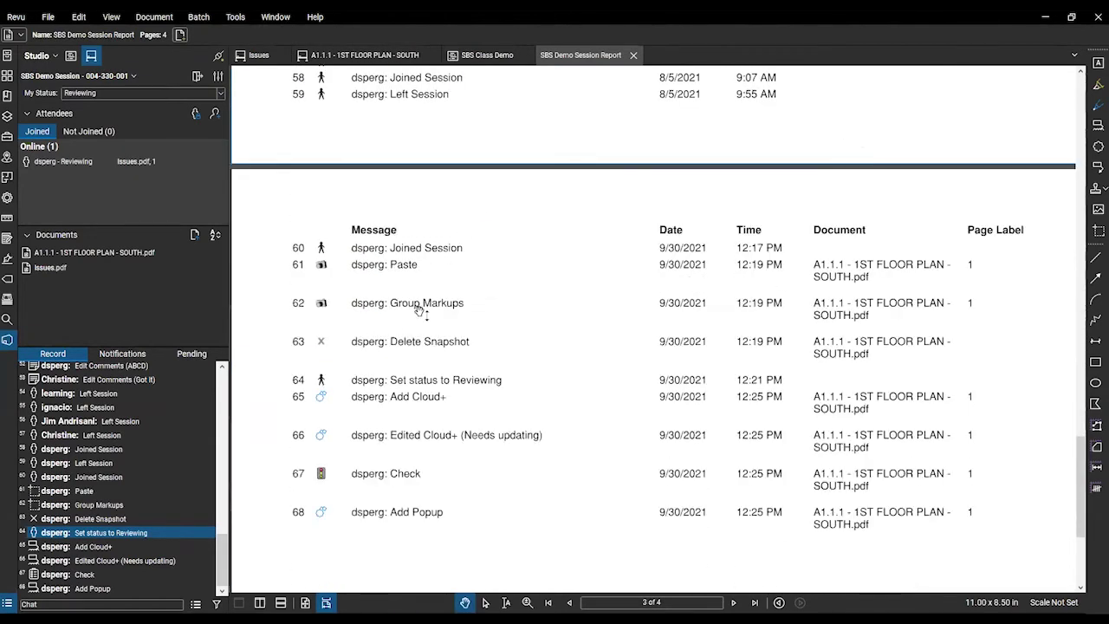
scroll(498, 299, "down", 3)
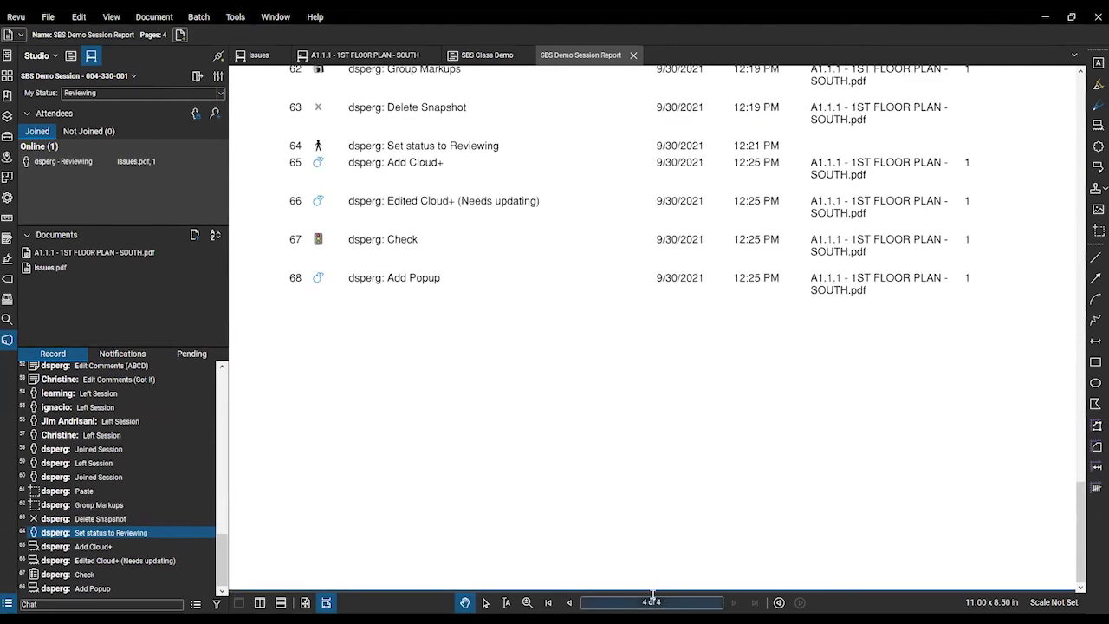
left_click(569, 603)
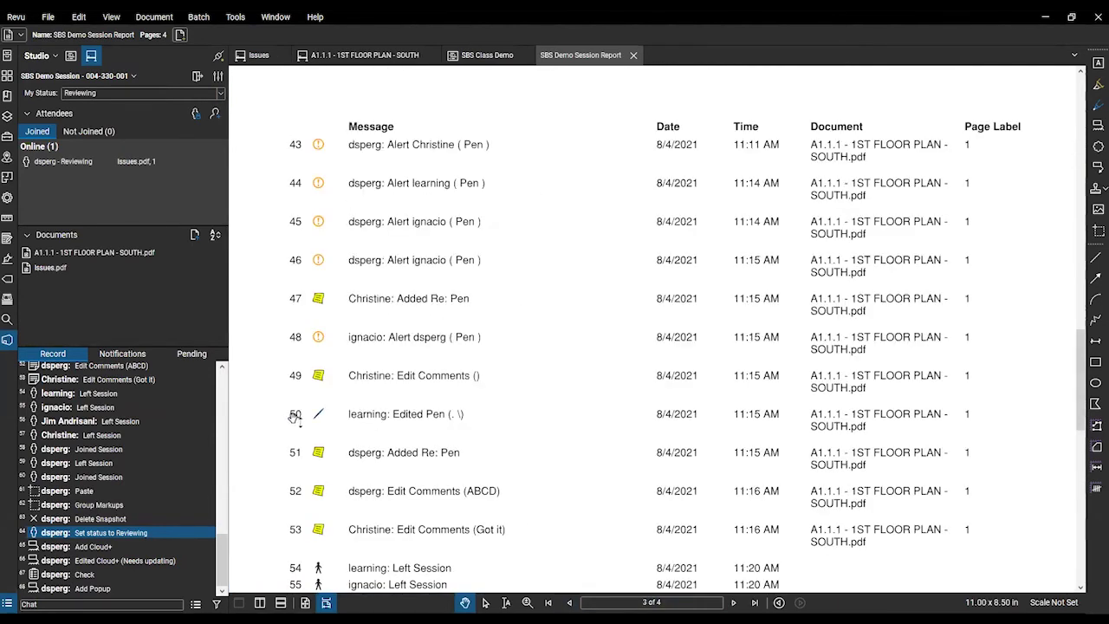
scroll(600, 391, "down", 3)
scroll(322, 421, "down", 3)
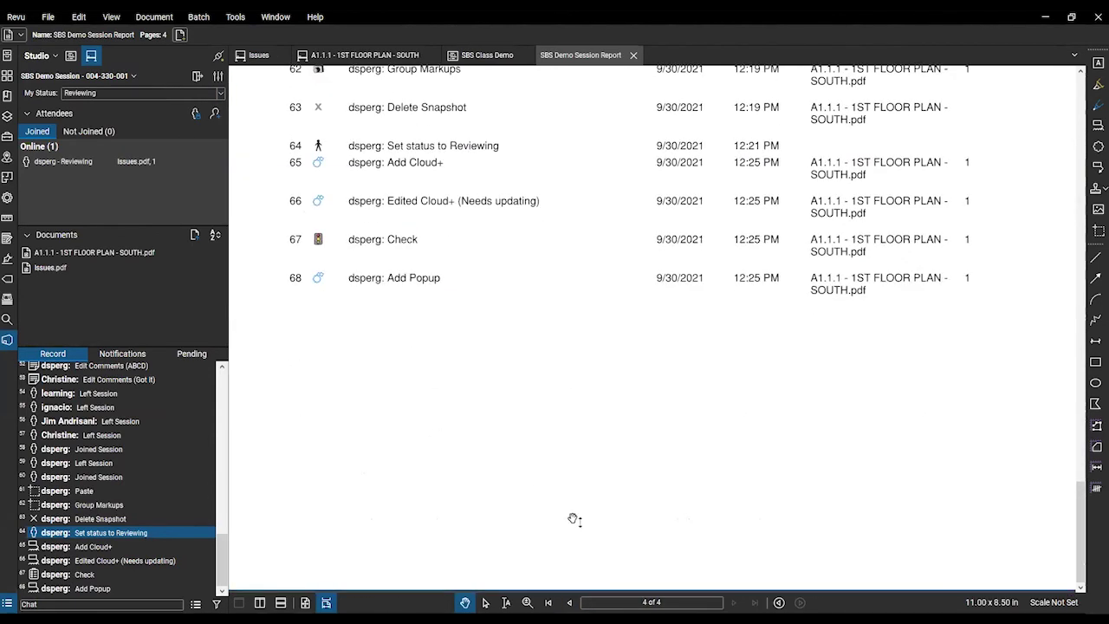
left_click(565, 602)
scroll(426, 437, "down", 3)
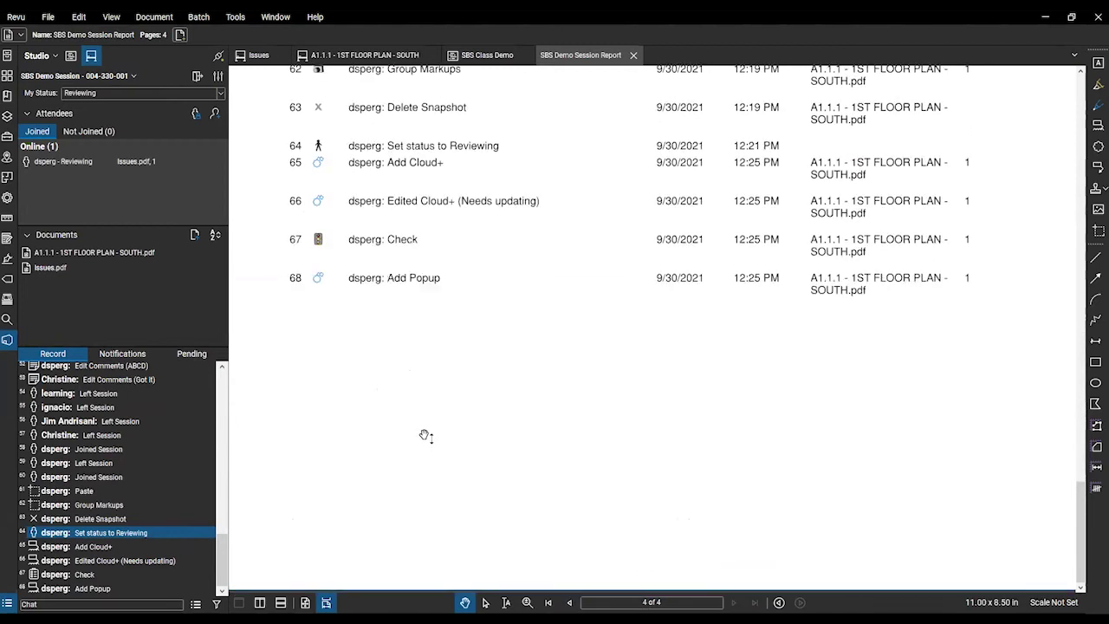
left_click(569, 603)
scroll(383, 354, "up", 2)
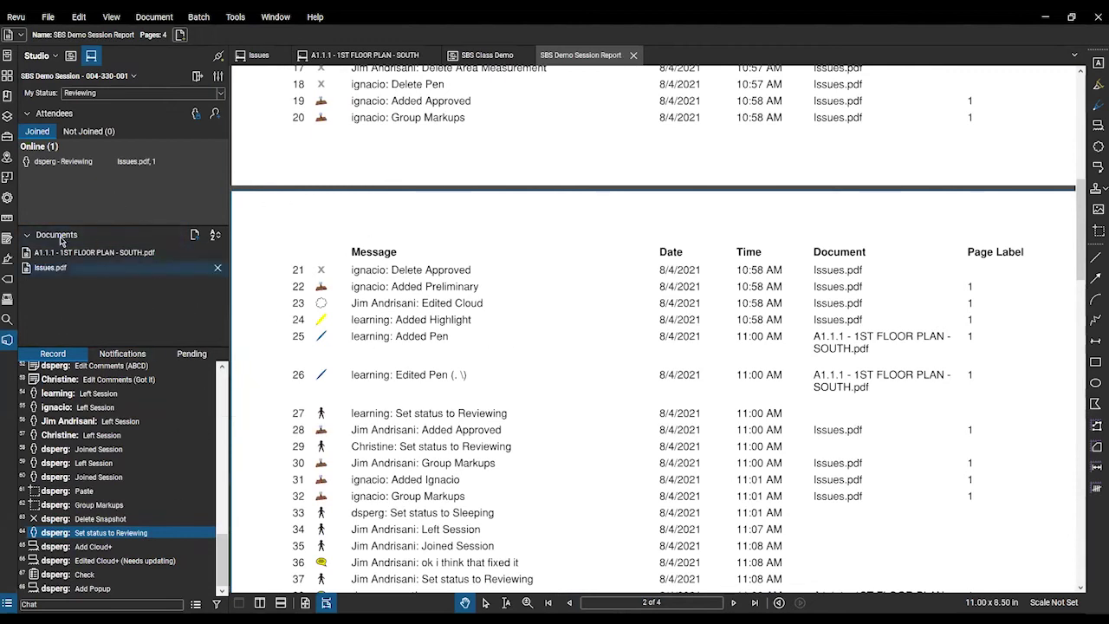
- Close the existing report and finish the session, saving the files to the Documents folder and generating a Record Summary report
left_click(634, 57)
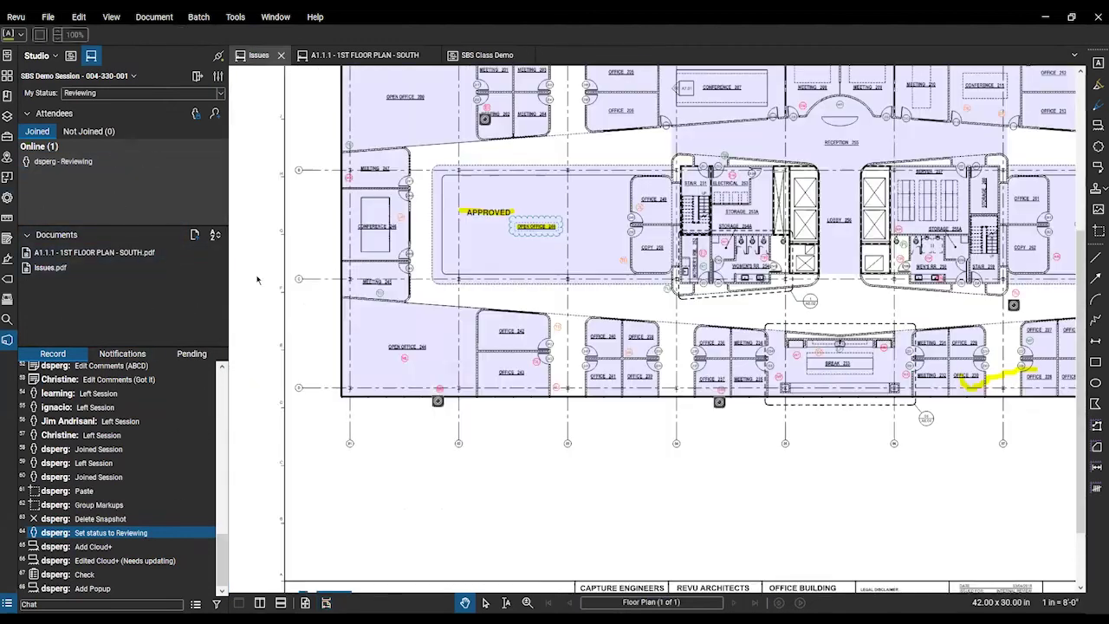
left_click(130, 76)
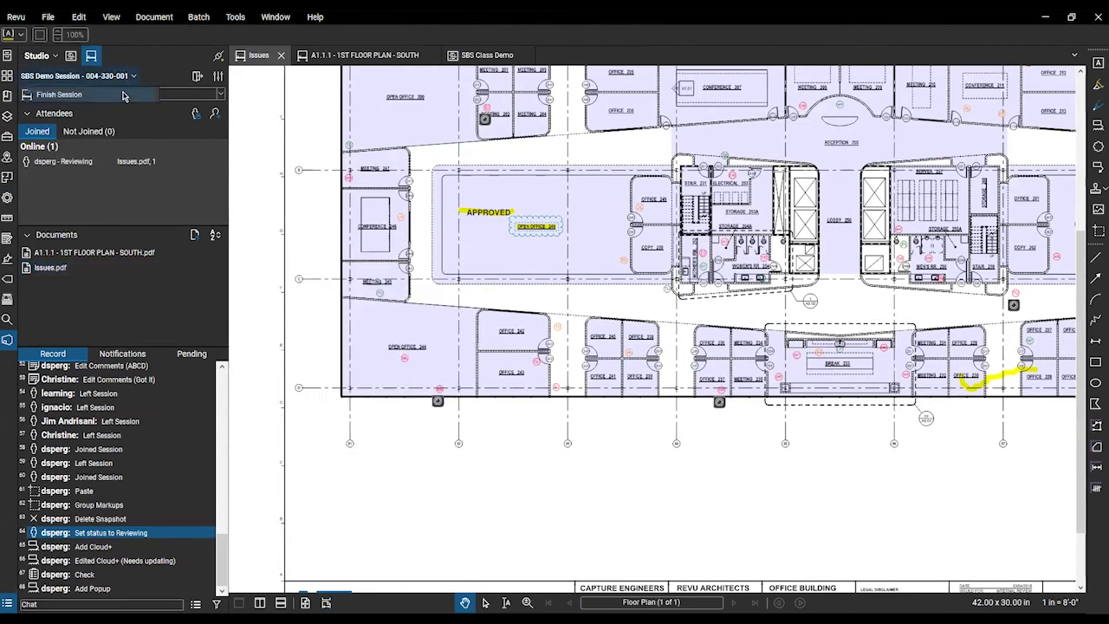
left_click(124, 95)
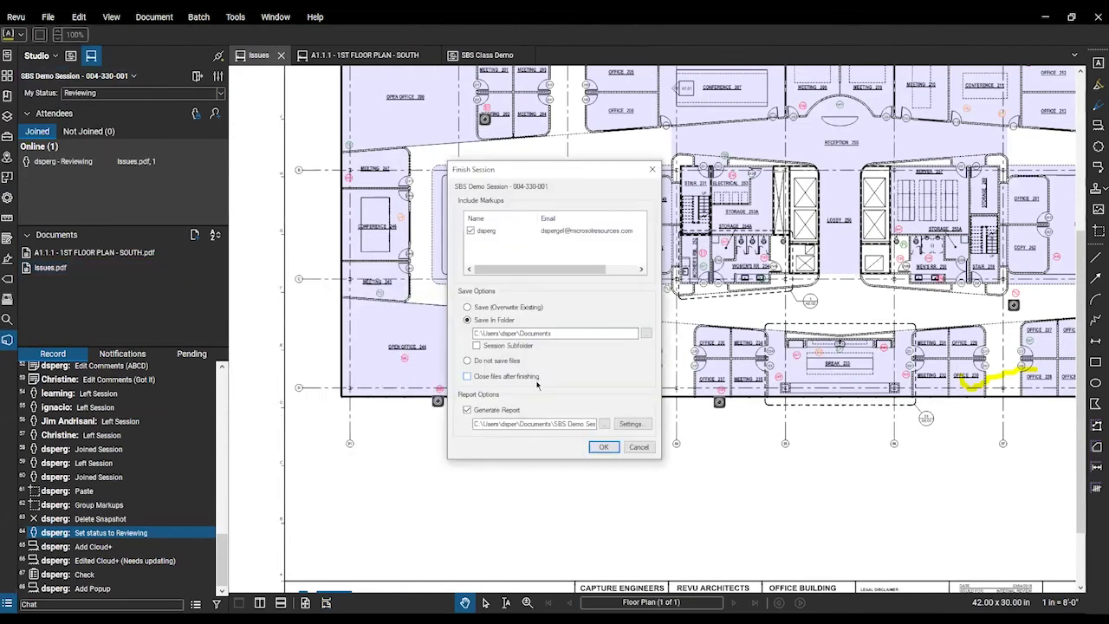
left_click(629, 422)
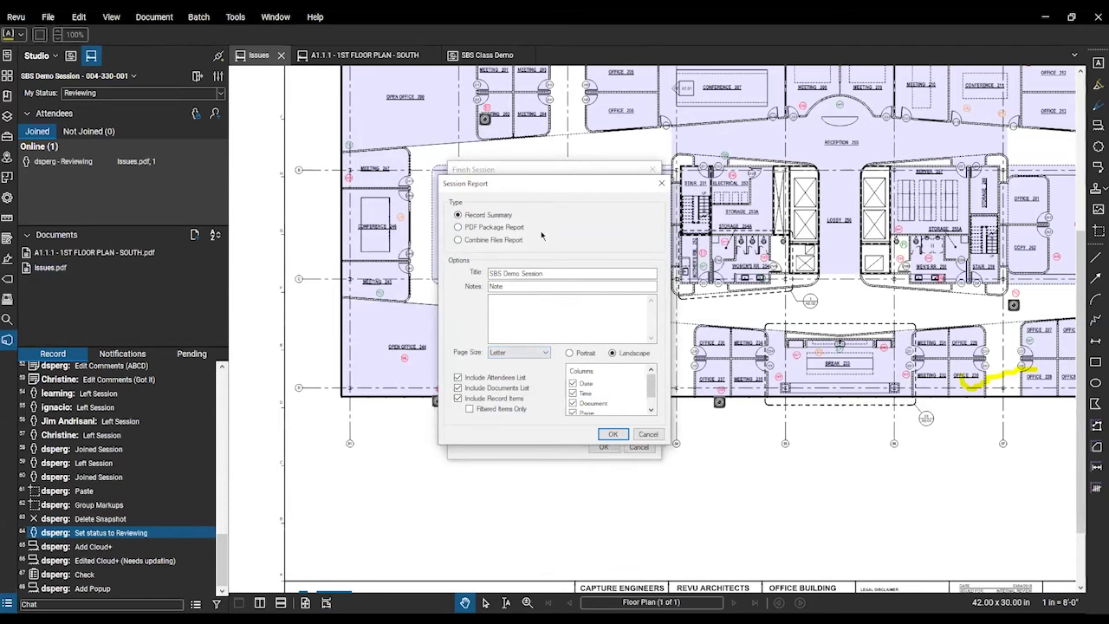
left_click(612, 434)
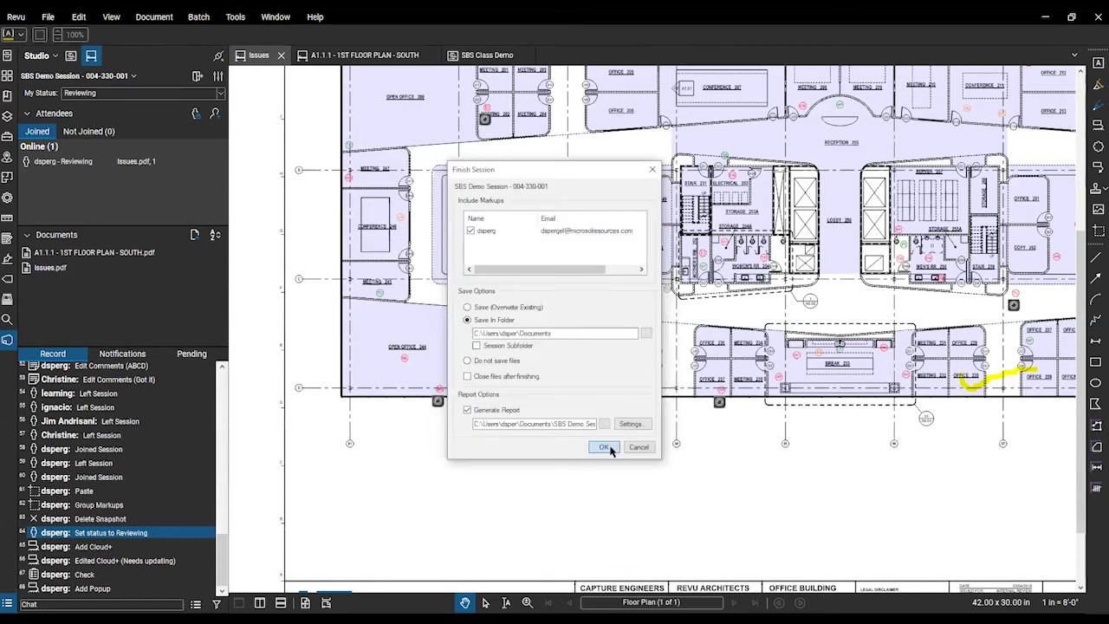
left_click(612, 451)
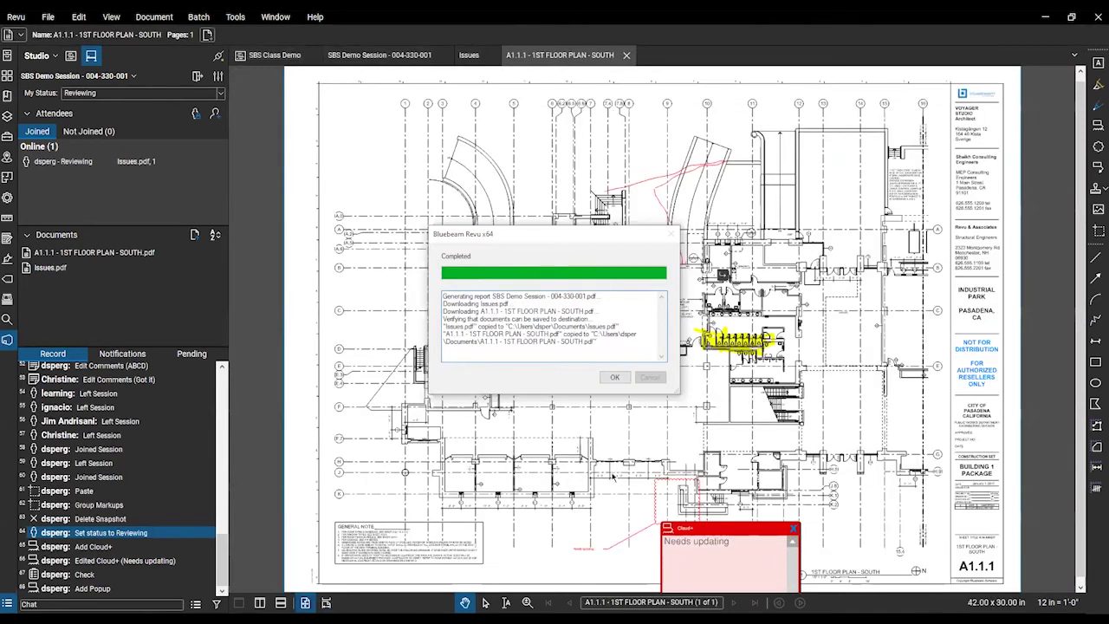
left_click(614, 379)
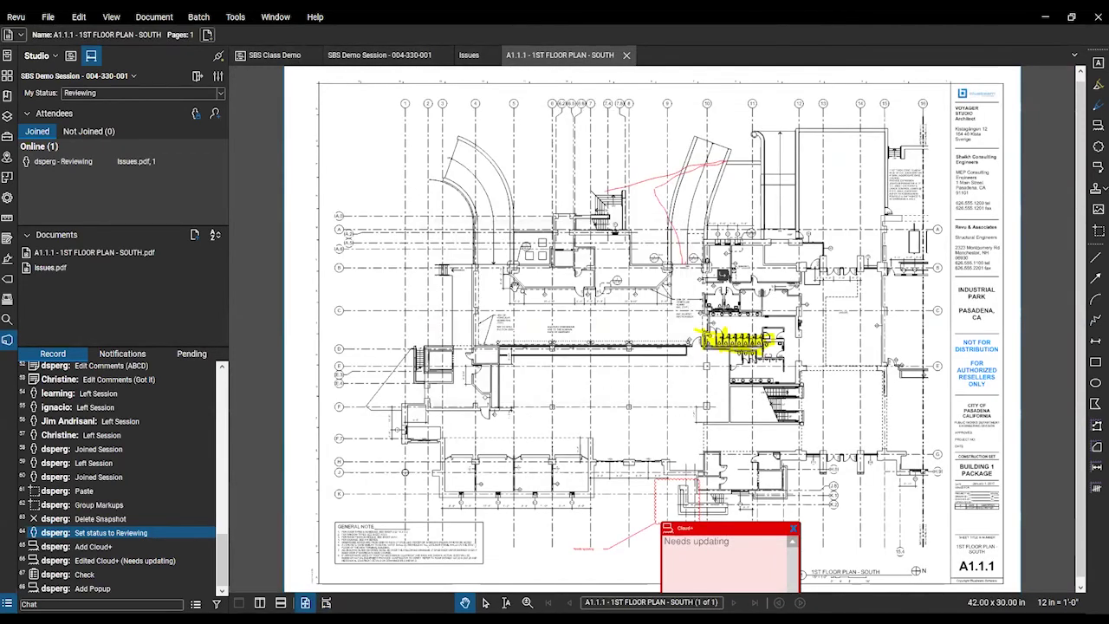
- Examine the markups in the saved copies of the first floor plan and the Issues drawing
scroll(517, 288, "up", 4)
scroll(537, 286, "down", 4)
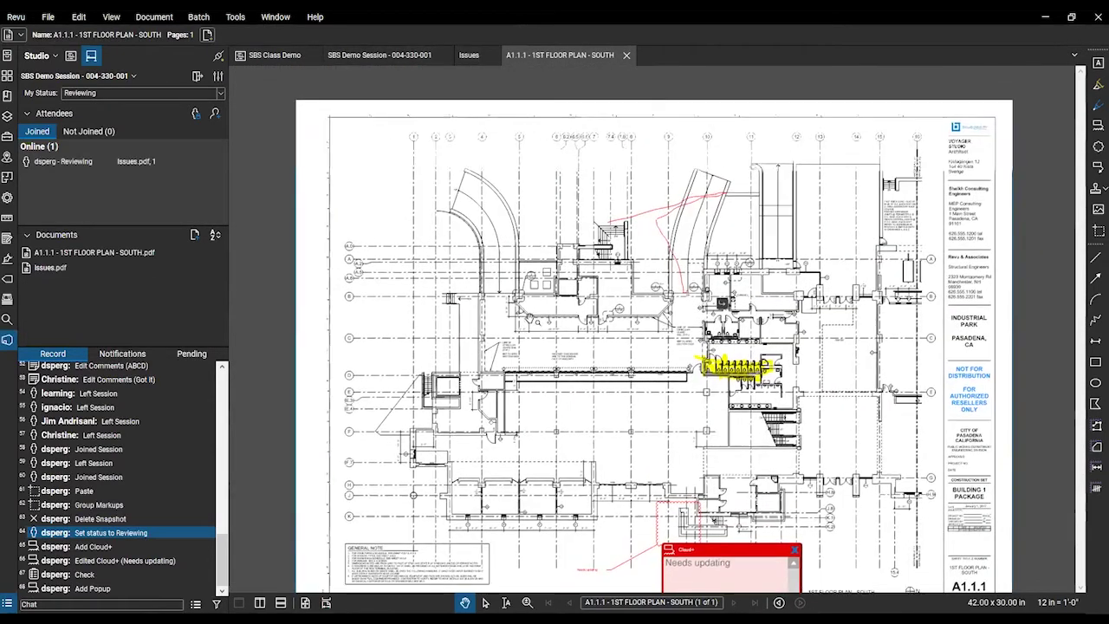
left_click(477, 57)
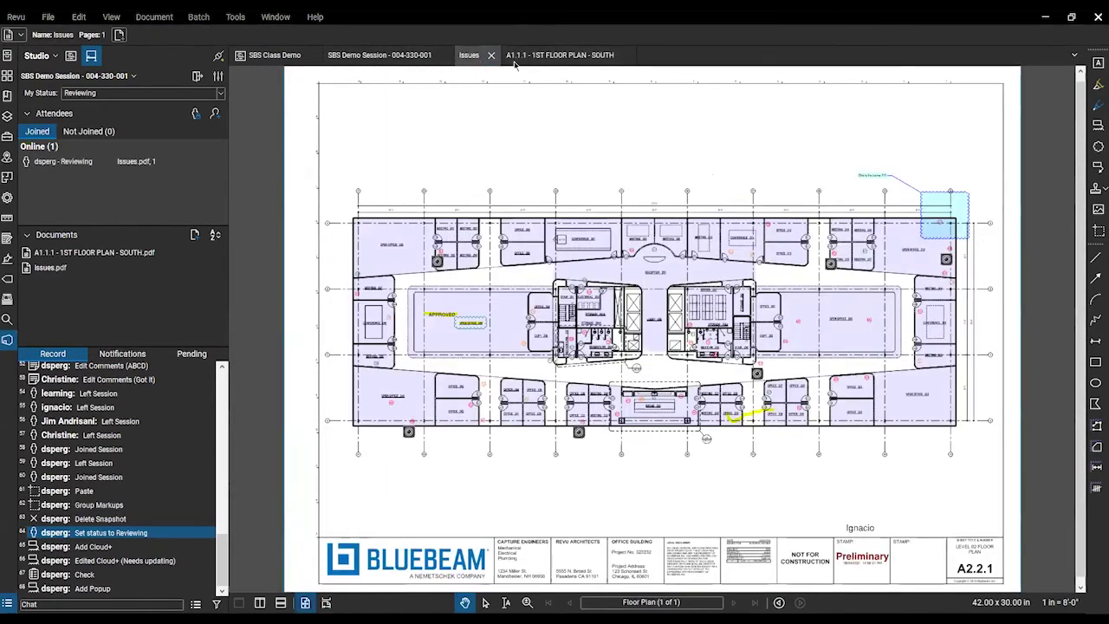
left_click(516, 61)
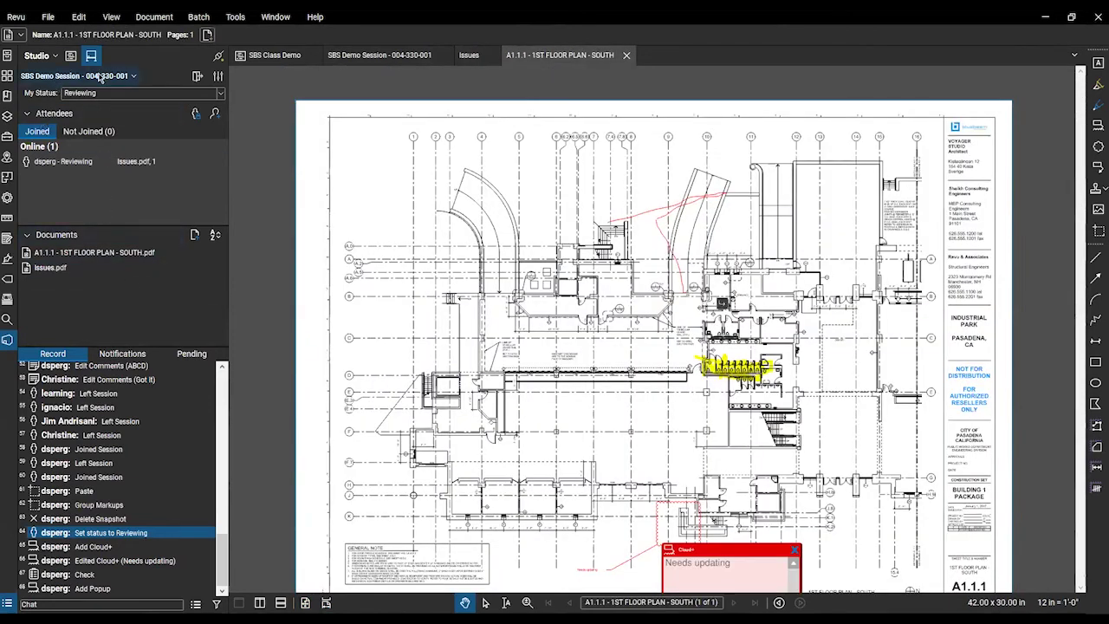
- Review the Finish Session save and report options once more and dismiss the dialog
left_click(130, 77)
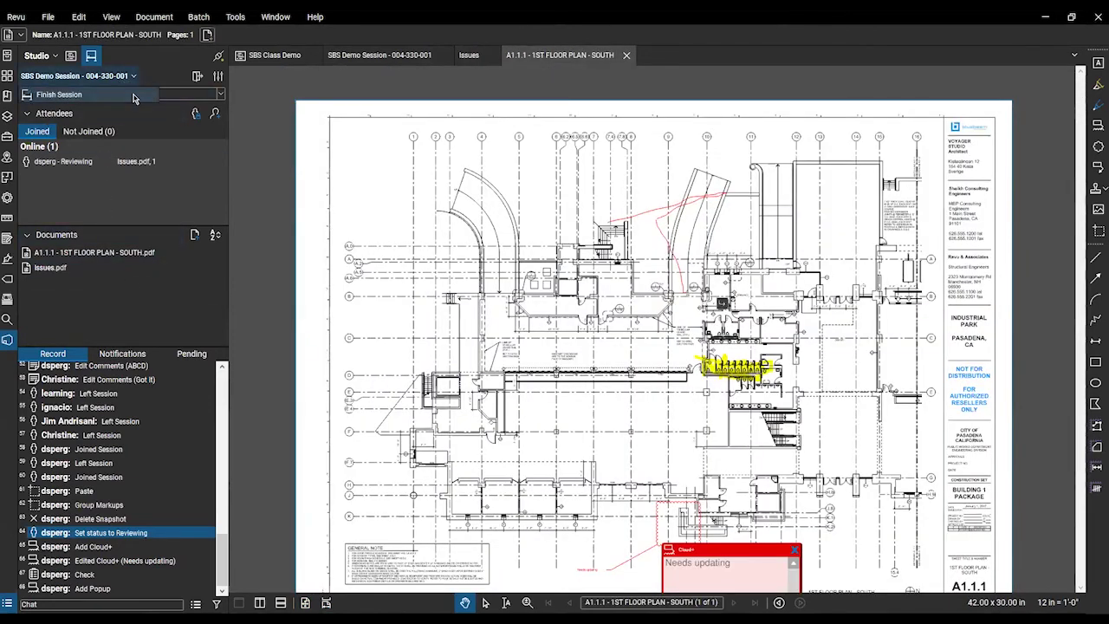
left_click(134, 96)
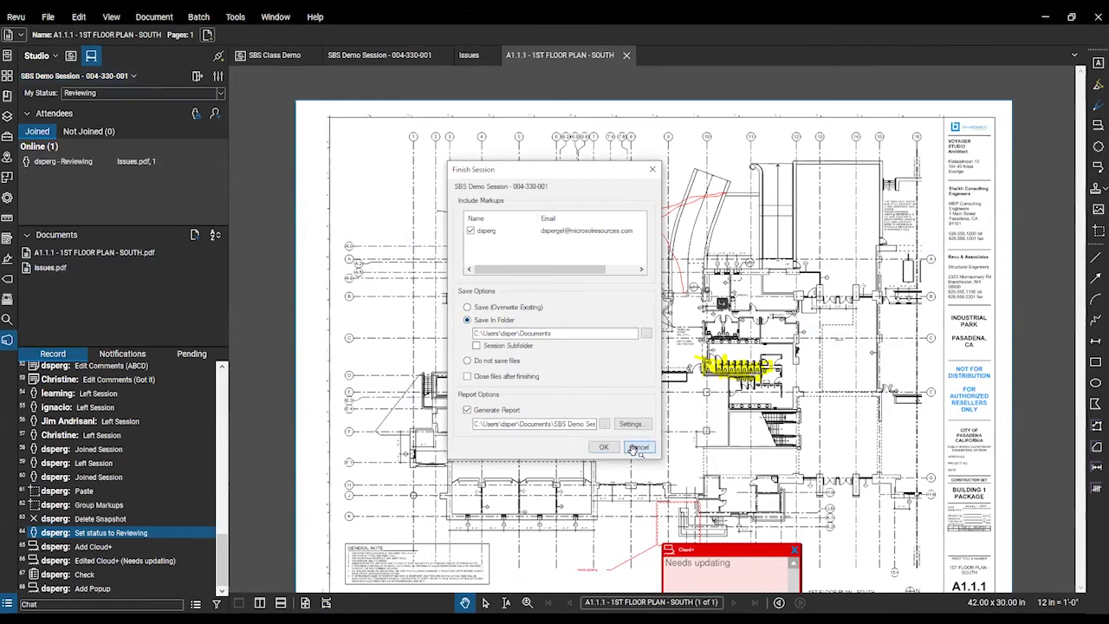
left_click(604, 447)
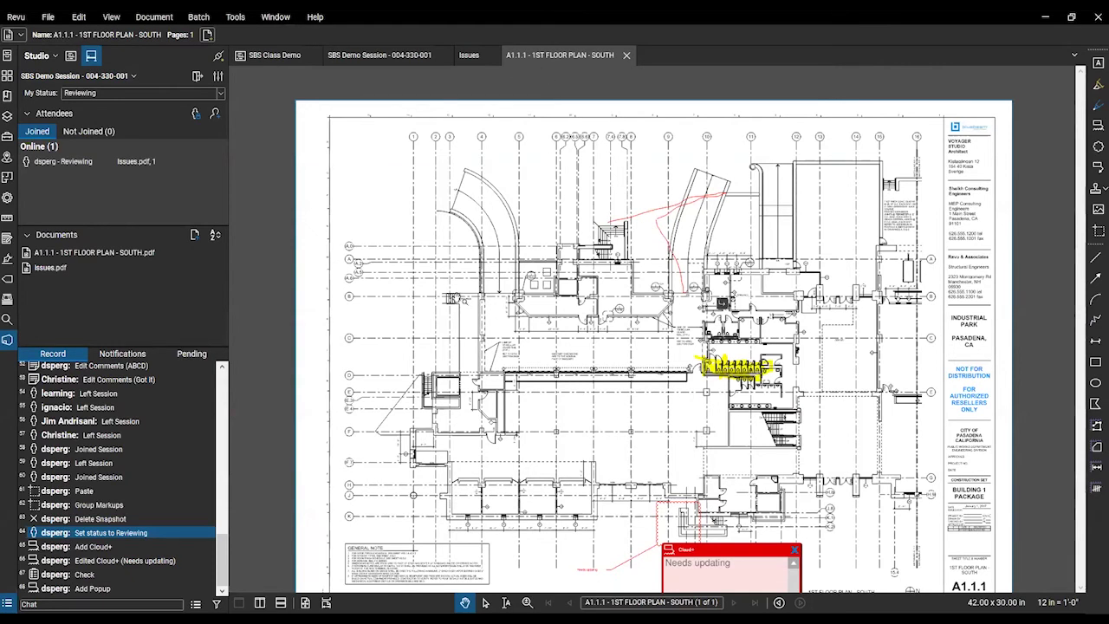
- Close the Cloud+ comment popup on the first floor plan and hide the Markups List on the Issues drawing
scroll(457, 298, "down", 3)
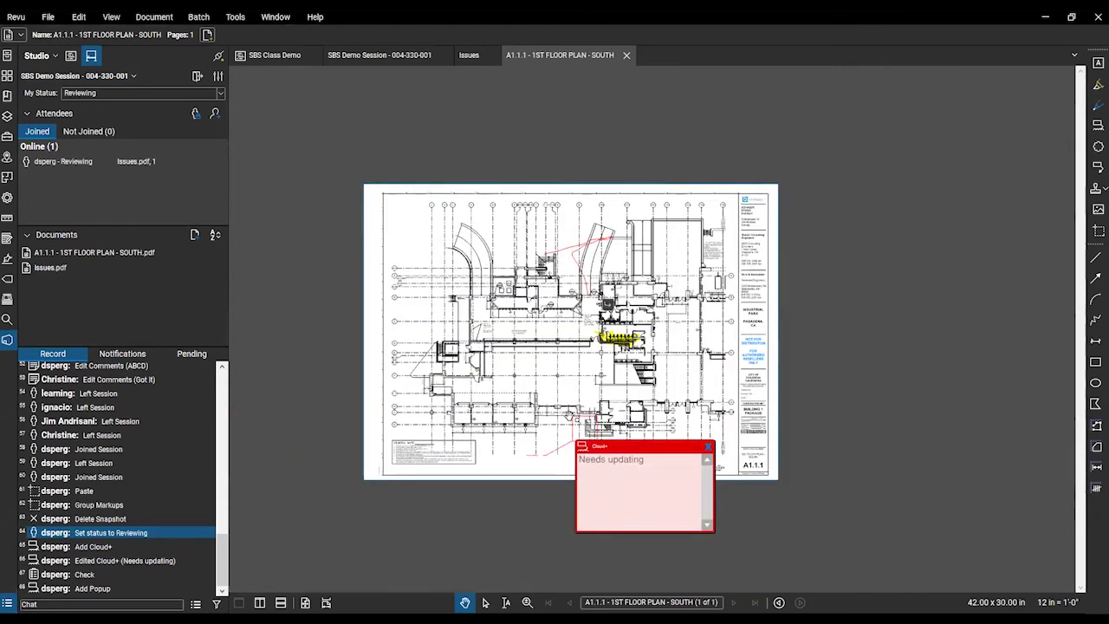
left_click(709, 447)
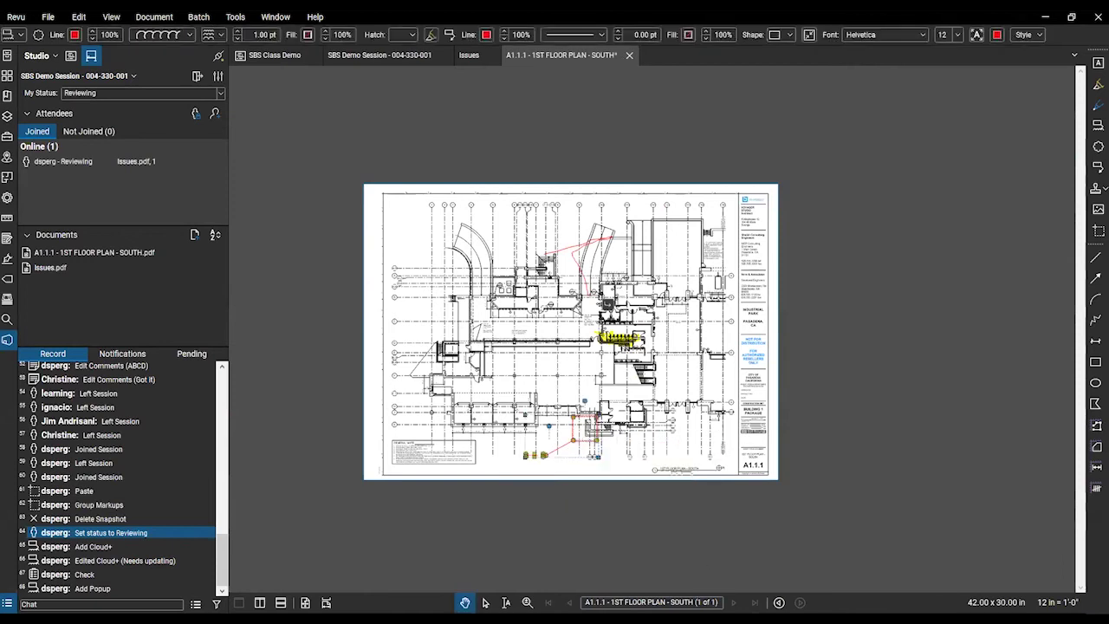
left_click(469, 55)
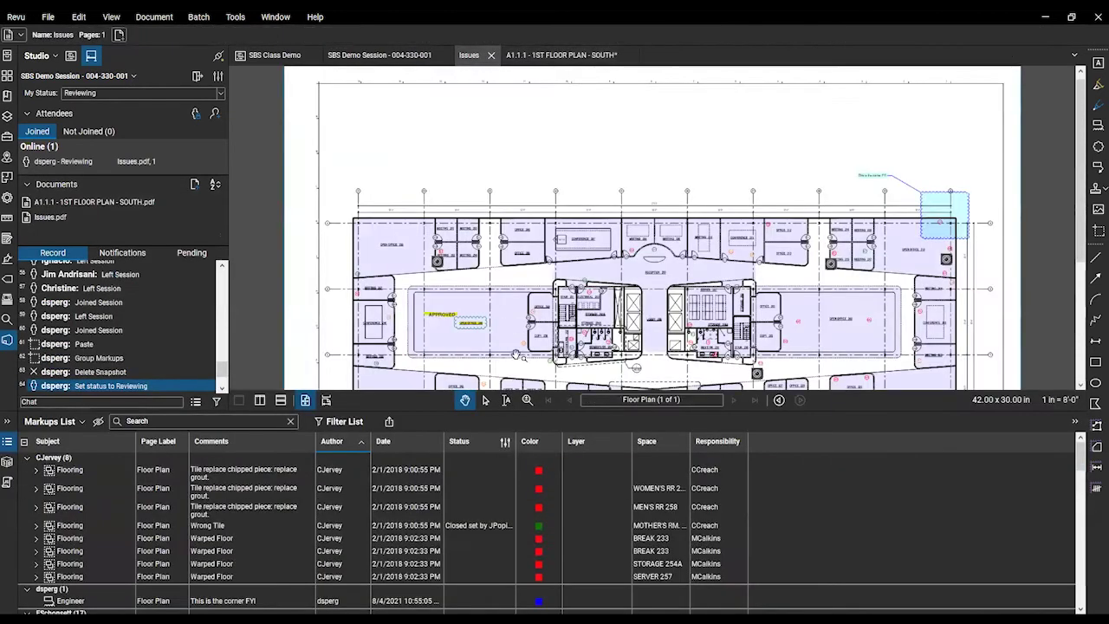
left_click_drag(517, 411, 747, 603)
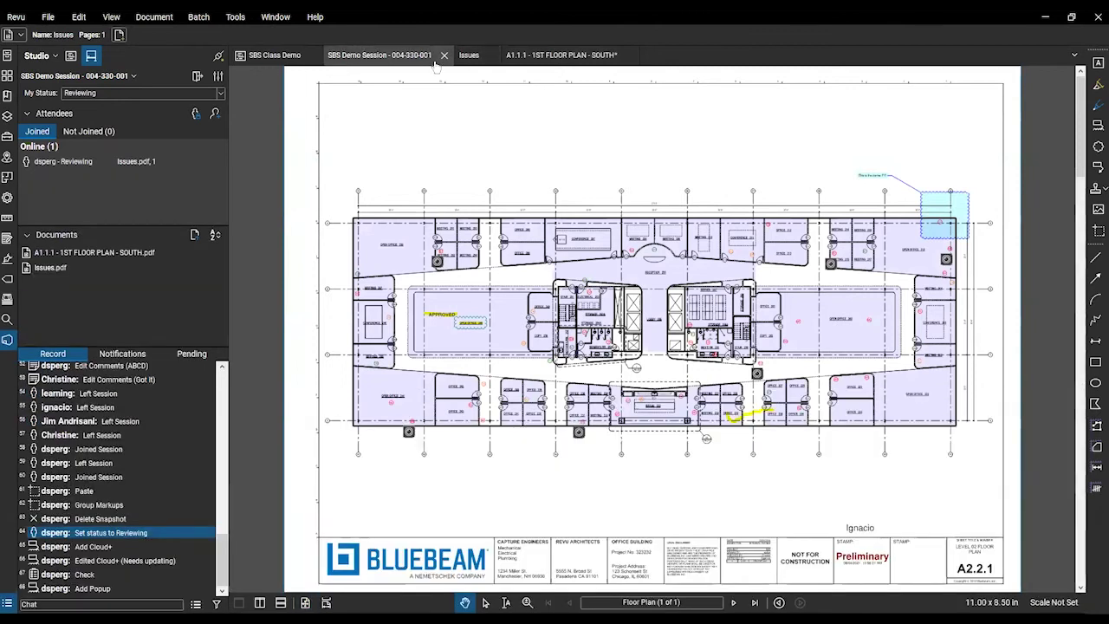
- Skim the record entries in the newly generated session report
left_click(432, 56)
scroll(407, 252, "down", 10)
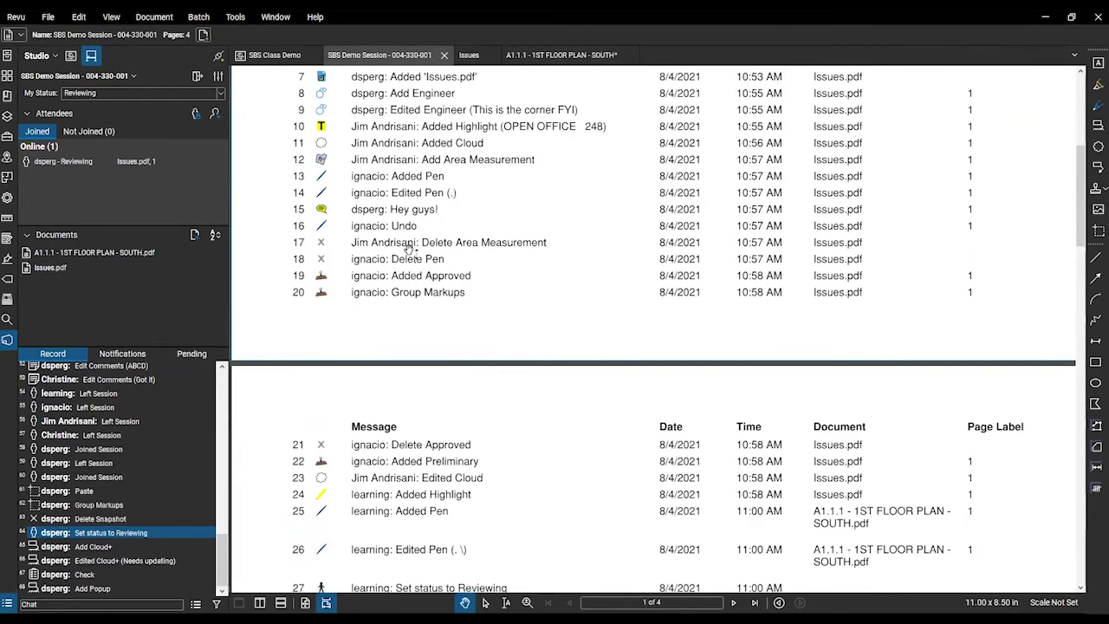
scroll(351, 357, "down", 10)
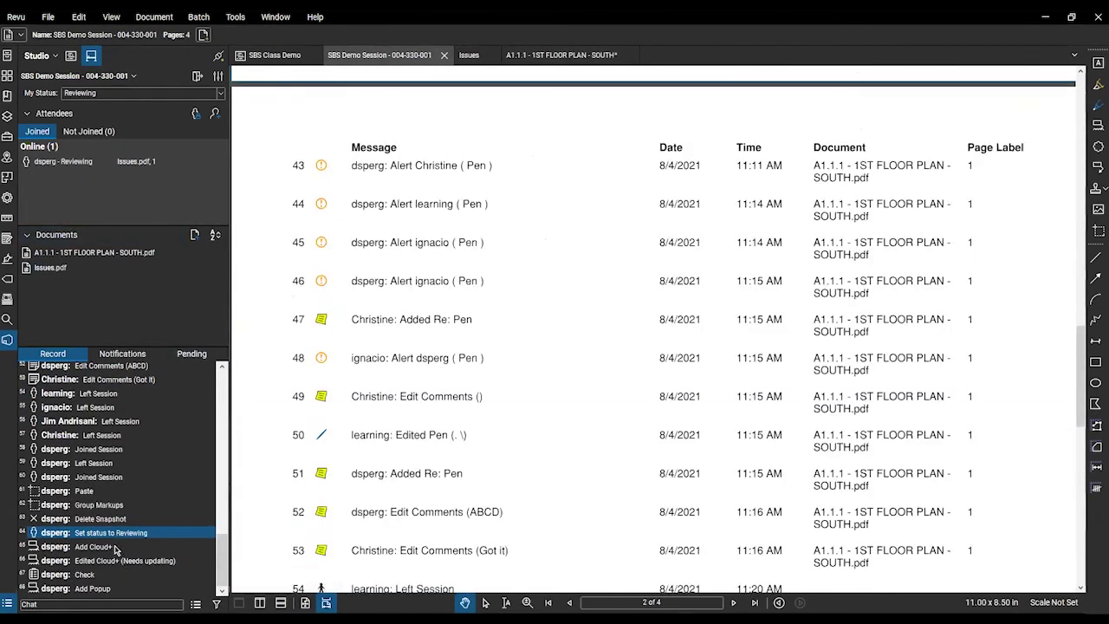
- Check the session's notifications and pending activity, return to its record, and close the generated report
left_click(122, 353)
left_click(191, 354)
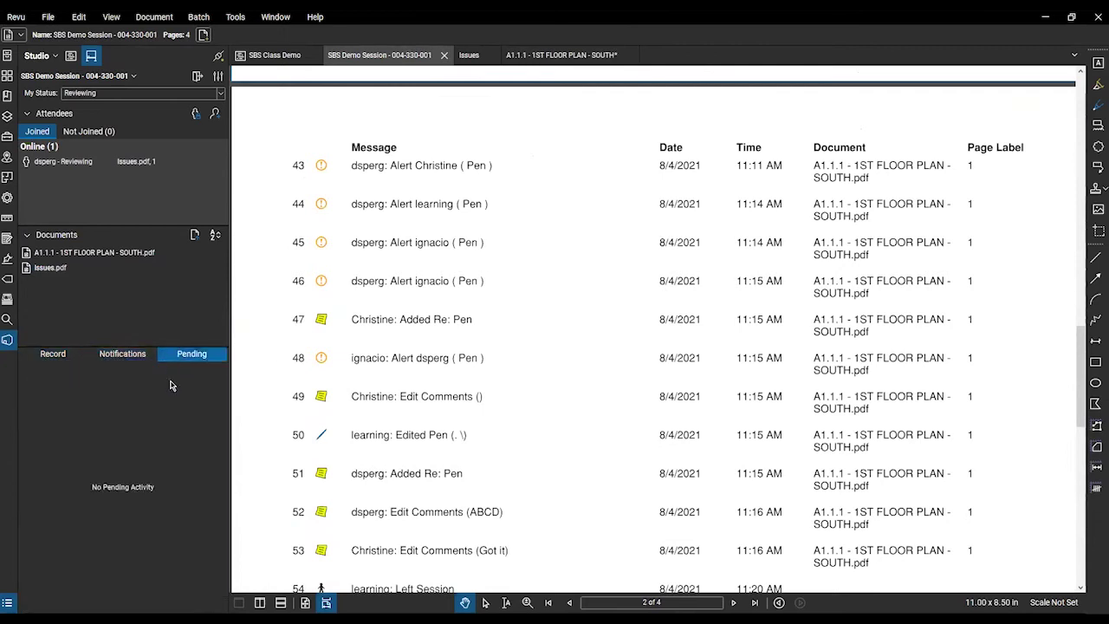
left_click(15, 343)
left_click(7, 340)
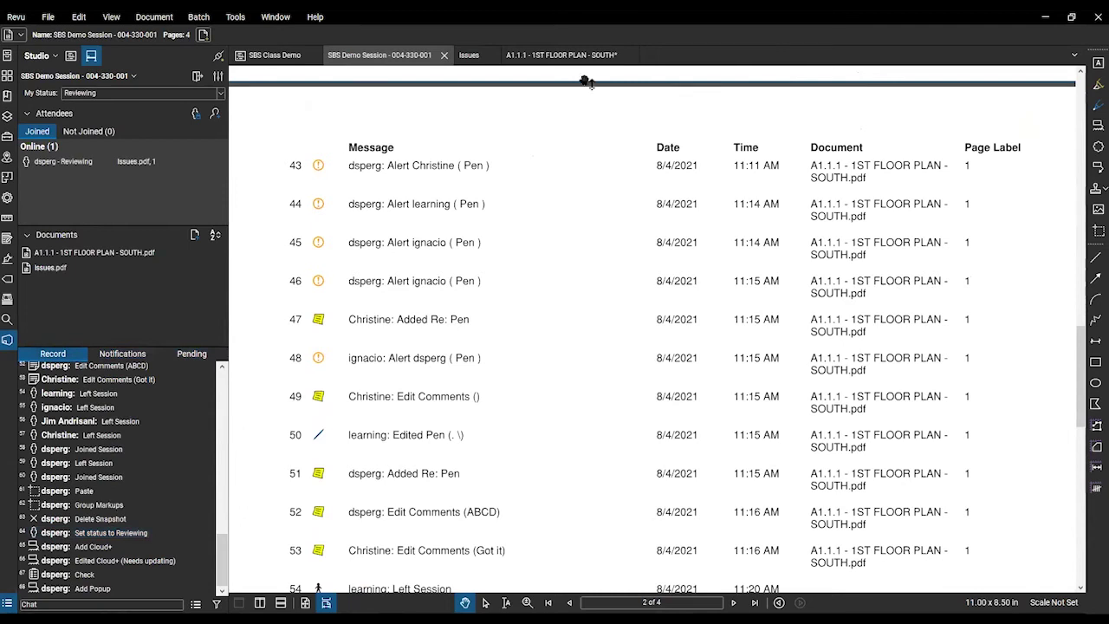
middle_click(392, 59)
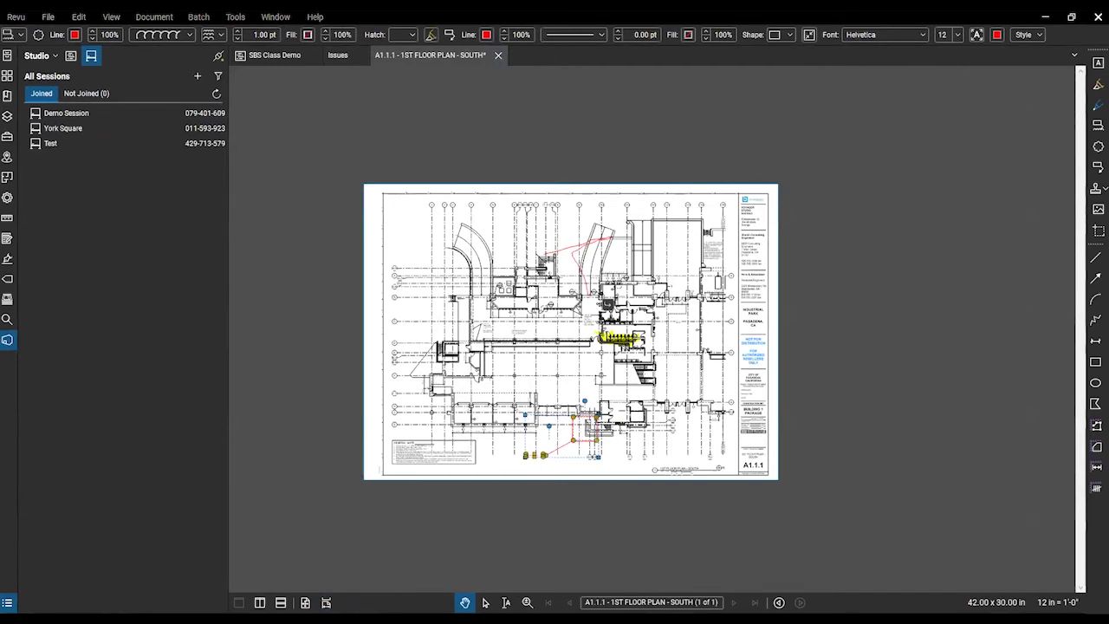
- Show the Markups List for the first floor plan and check the options for the last Pen reply
key("alt+l")
right_click(175, 545)
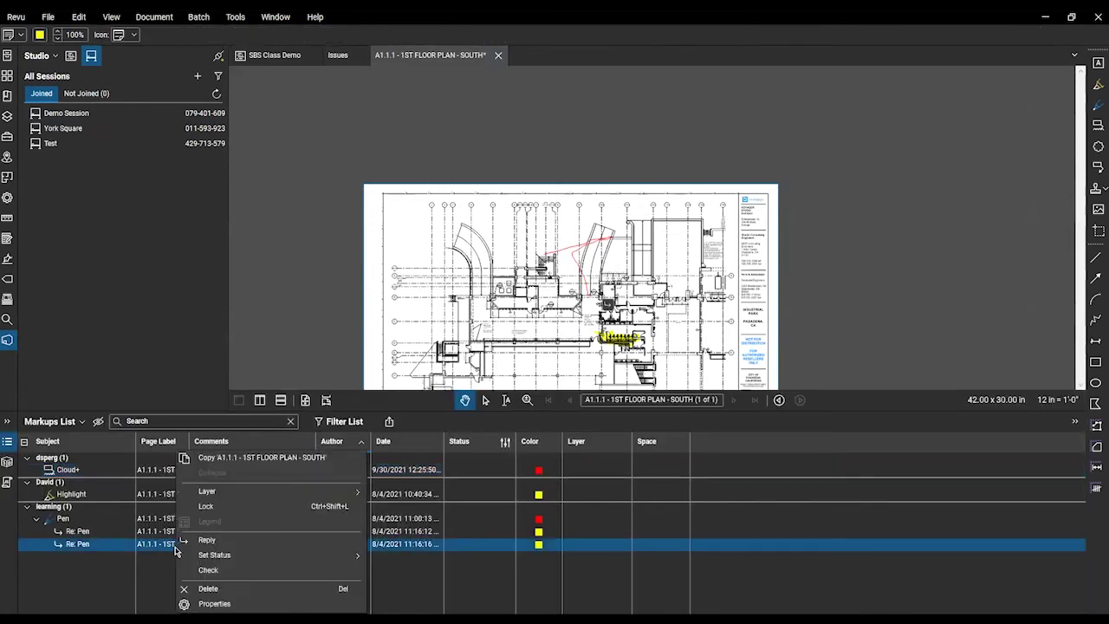
left_click(279, 57)
- Open A1.2.0 - 2ND FLOOR REFERENCE PLAN_REV 1.pdf from the Demo Session
left_click(338, 54)
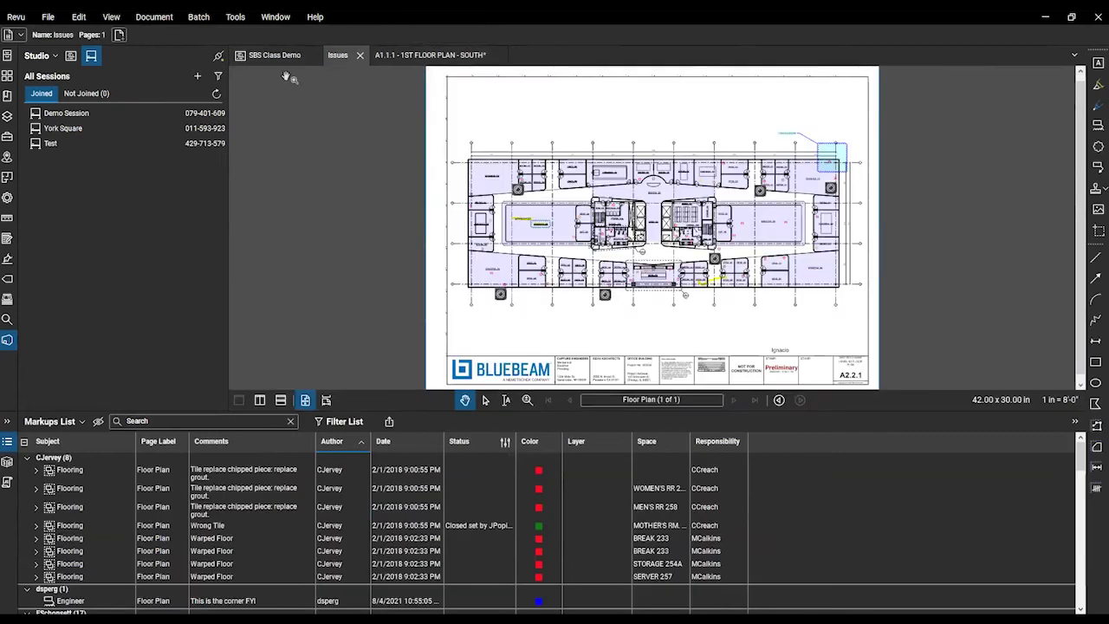
double_click(94, 115)
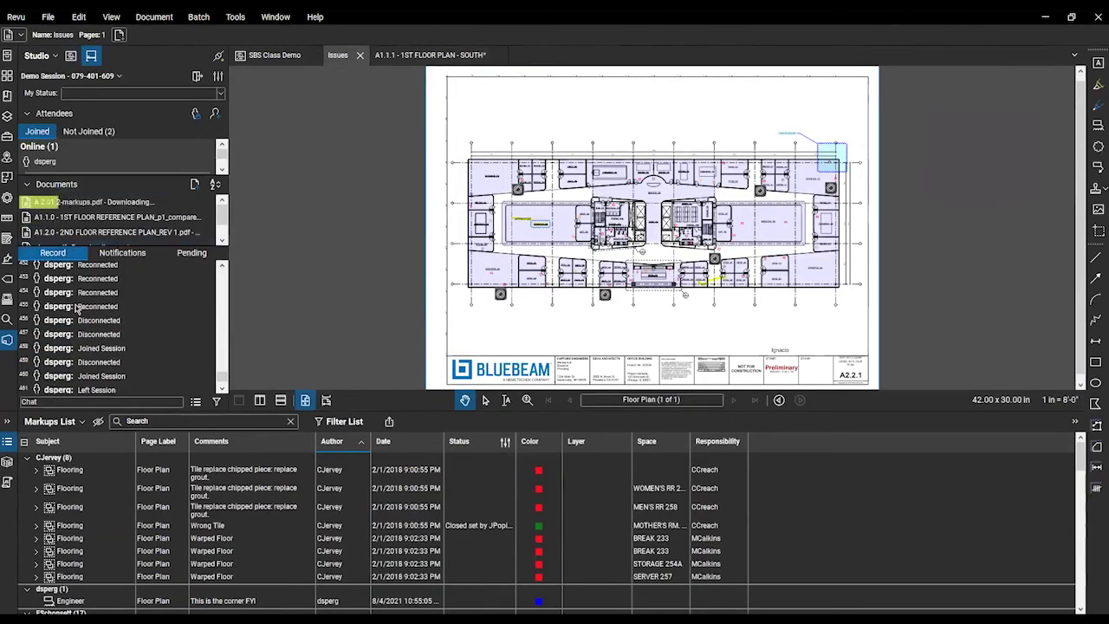
double_click(65, 233)
- Review the Alert Attendee choices for the 203.01 sf Carpet markup in the Markups List and dismiss the attendee list
left_click(172, 482)
right_click(171, 485)
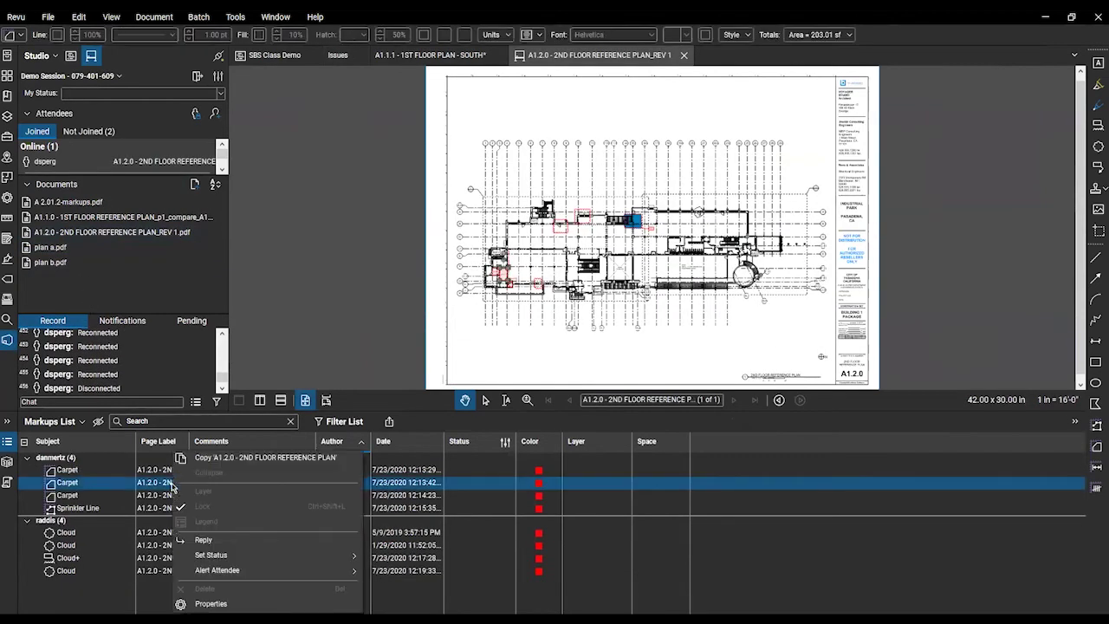
mouse_move(223, 577)
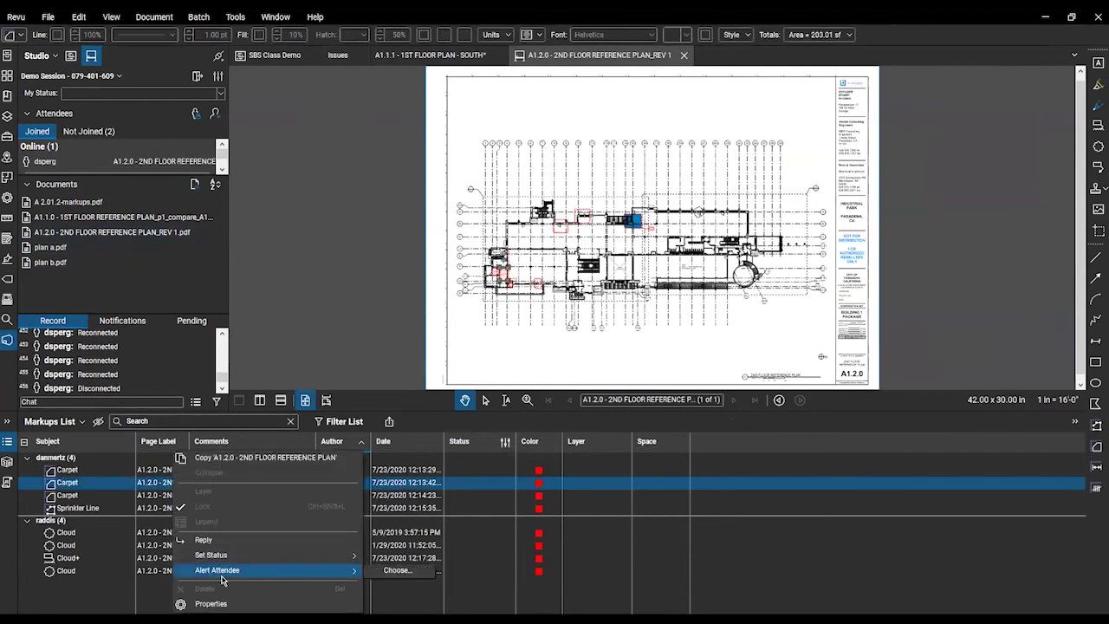
left_click(372, 579)
left_click(528, 237)
left_click(525, 247)
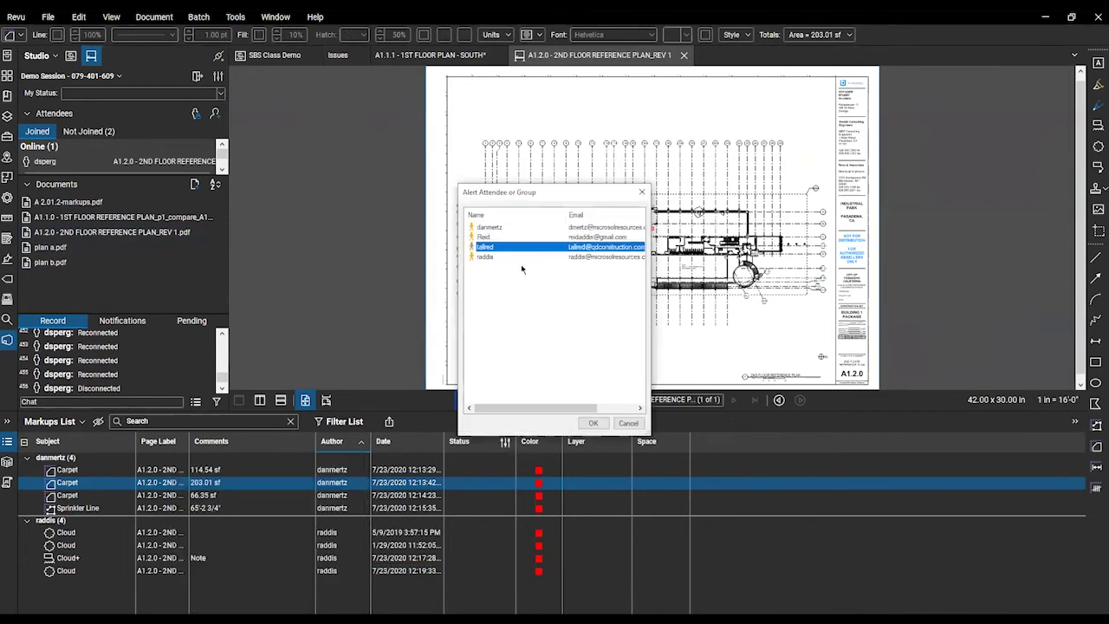
left_click(628, 423)
- Check the Alert Attendee option on the small cloud between gridlines G and H directly on the drawing
scroll(517, 239, "up", 5)
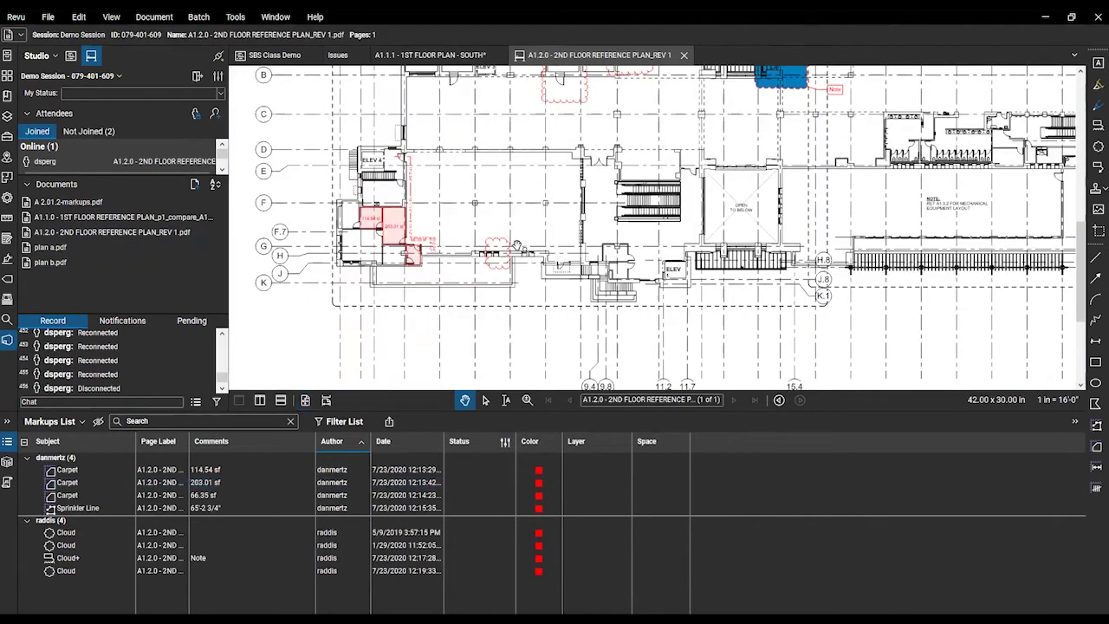
right_click(508, 248)
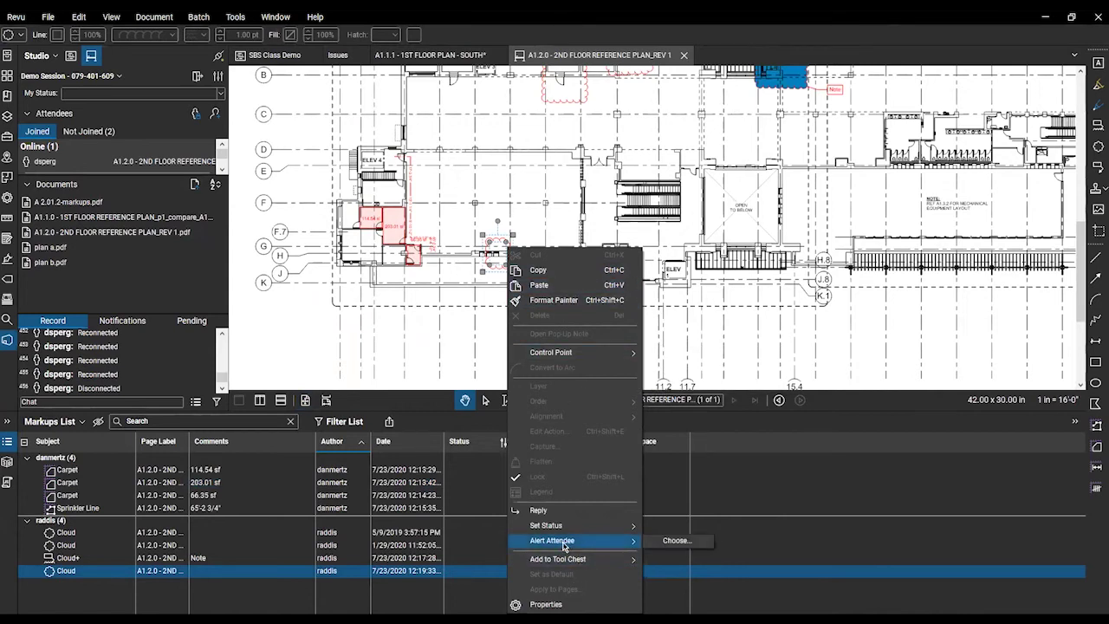
left_click(484, 349)
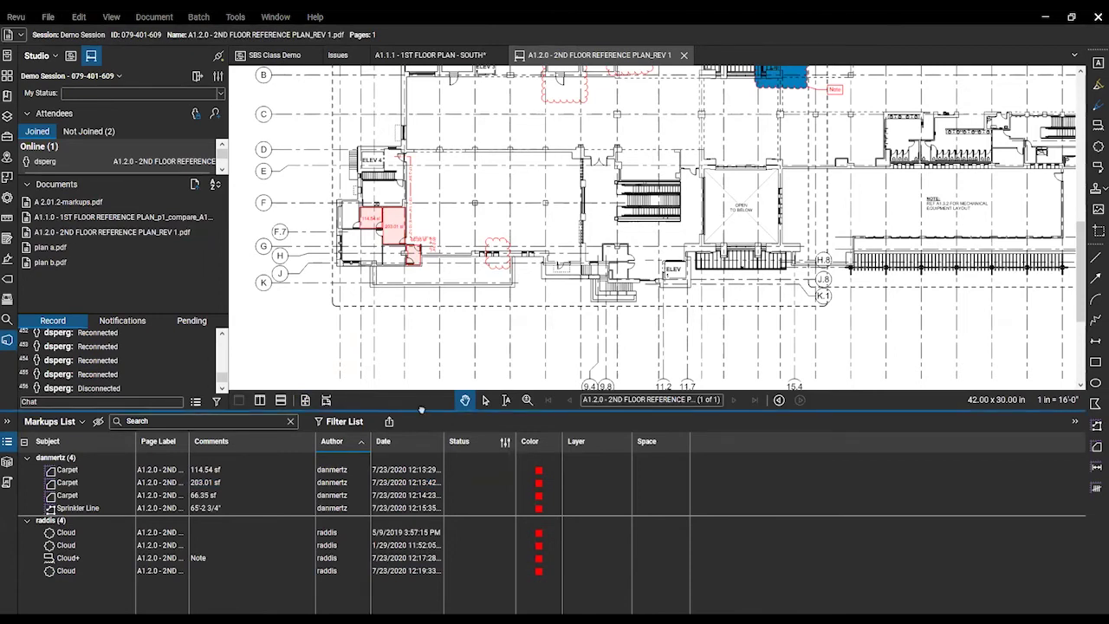
- Enlarge the session record area, look through the earlier and latest record entries, and glance at the notifications
left_click_drag(421, 409, 421, 473)
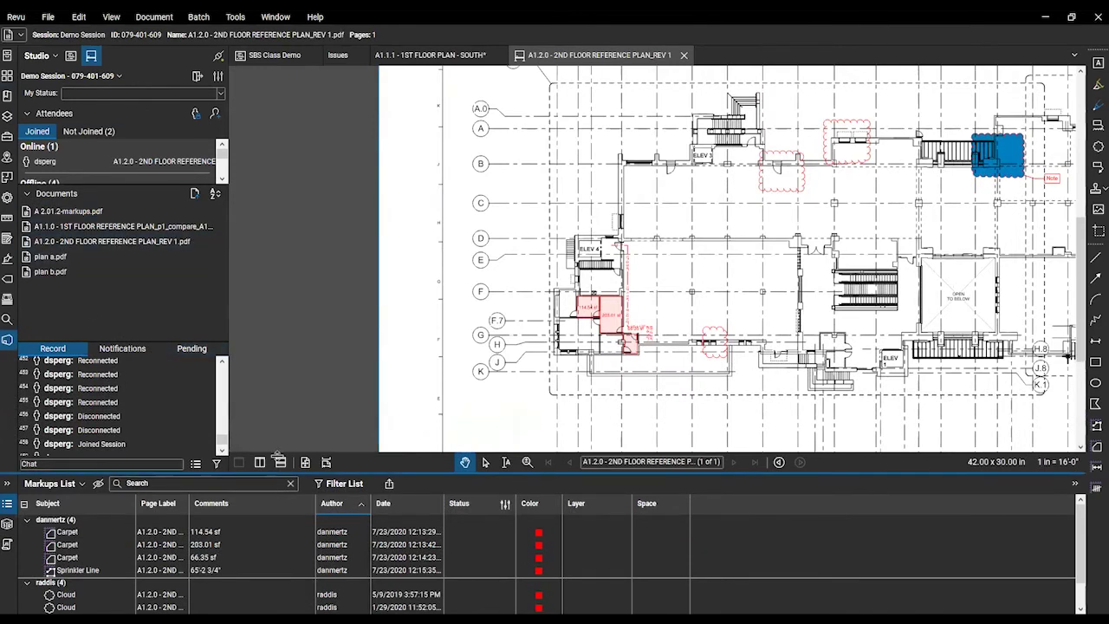
left_click_drag(280, 426, 280, 428)
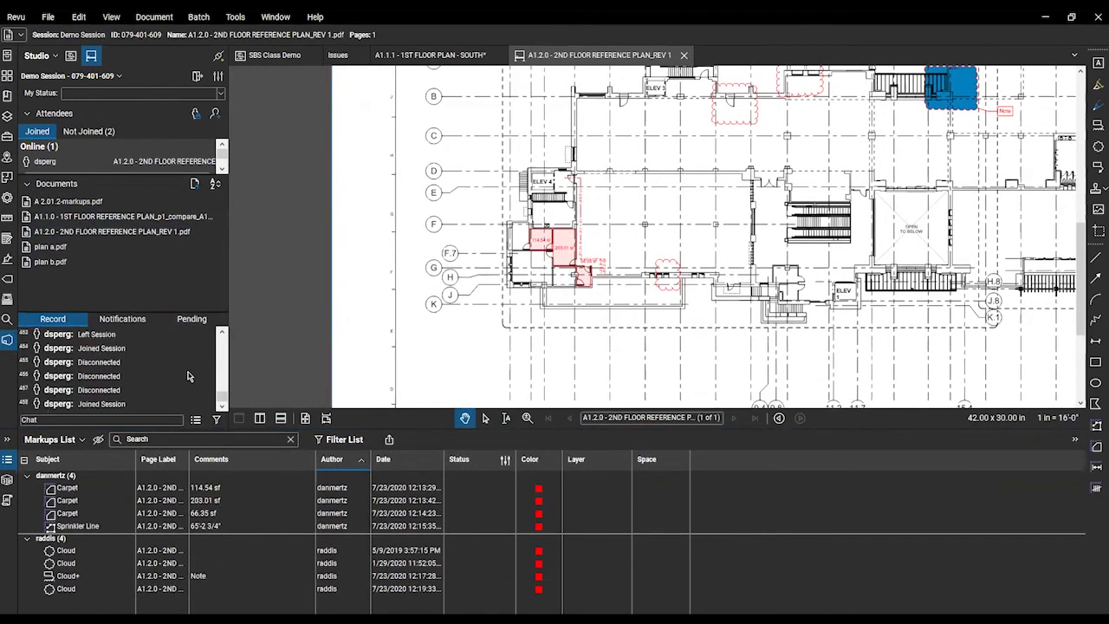
scroll(101, 387, "up", 20)
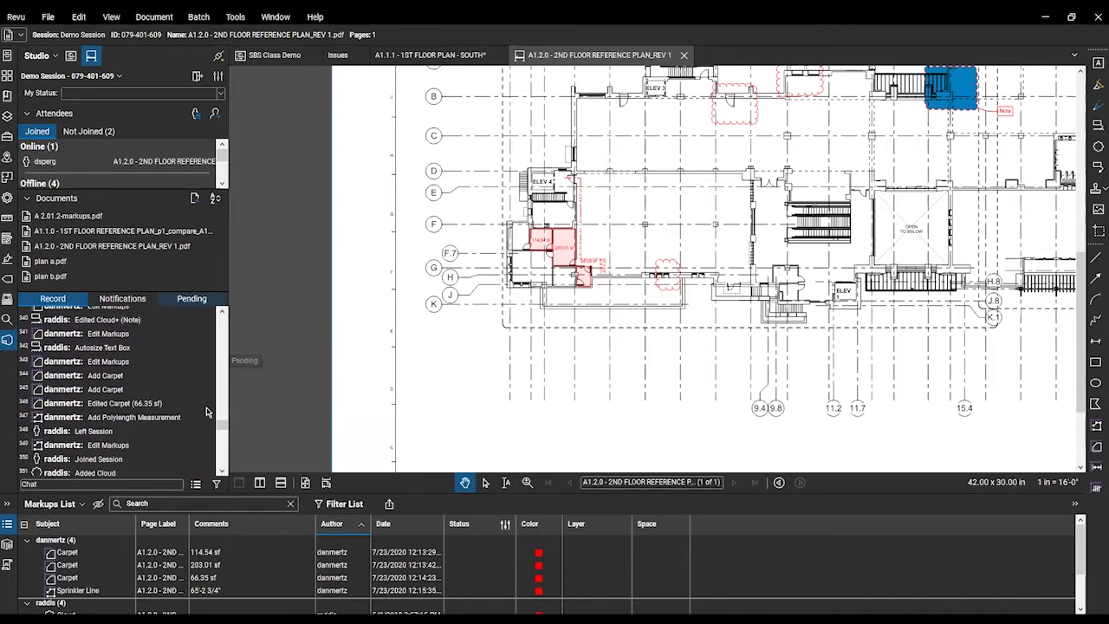
scroll(223, 424, "up", 20)
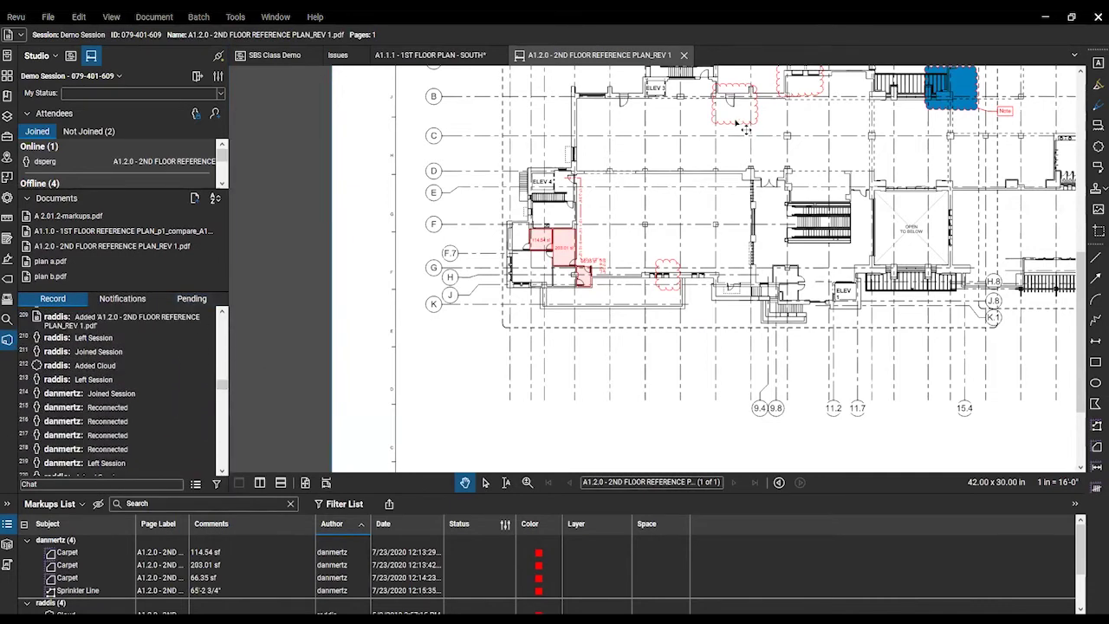
left_click_drag(224, 382, 224, 459)
scroll(188, 447, "up", 5)
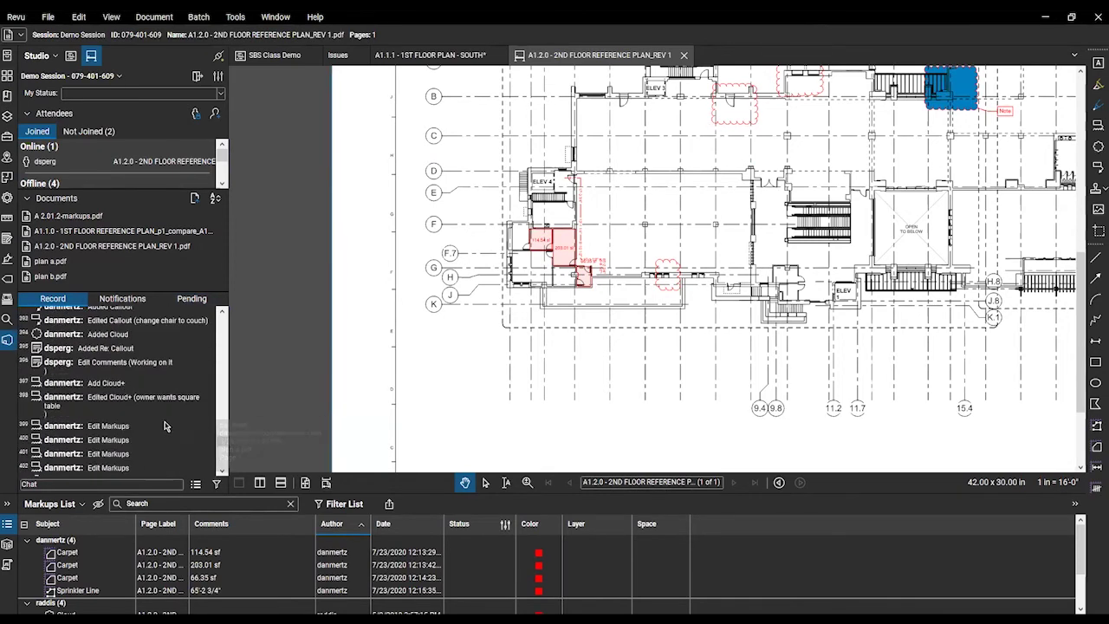
scroll(143, 438, "down", 10)
left_click(122, 299)
left_click(52, 298)
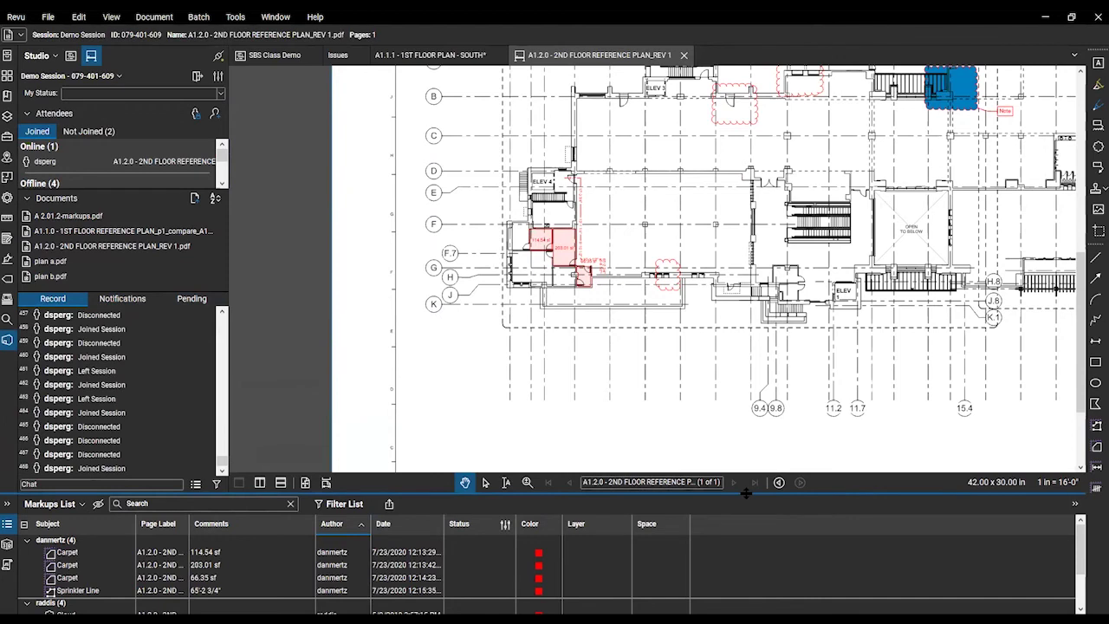
- Collapse the Markups List to make room for the attendees and check the first offline attendee's options
left_click_drag(747, 492, 746, 611)
left_click_drag(43, 266, 86, 240)
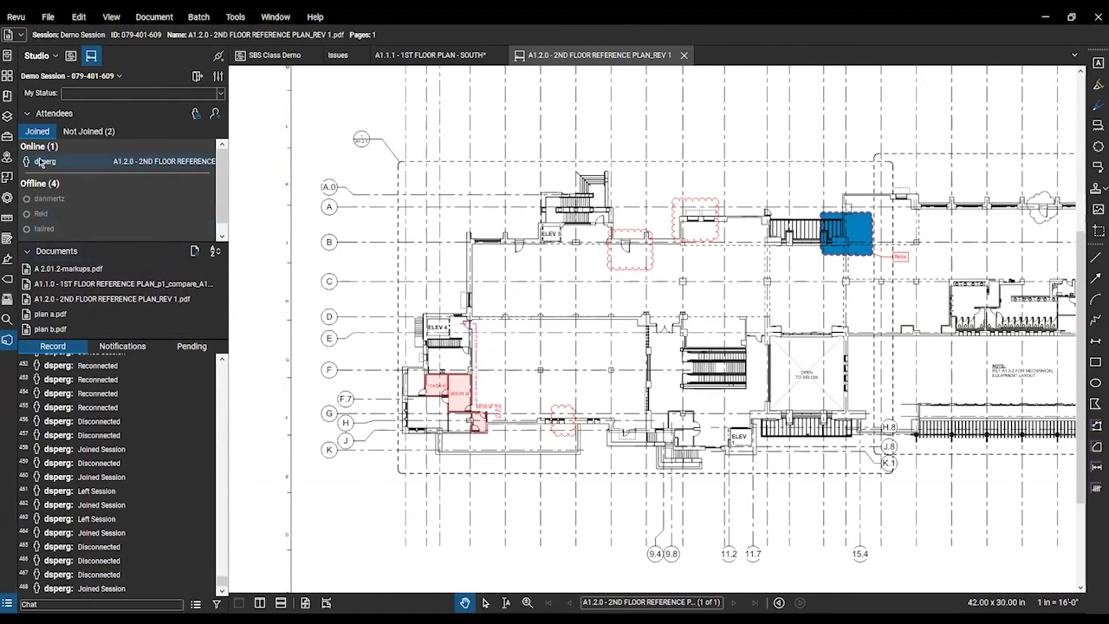
scroll(95, 173, "down", 1)
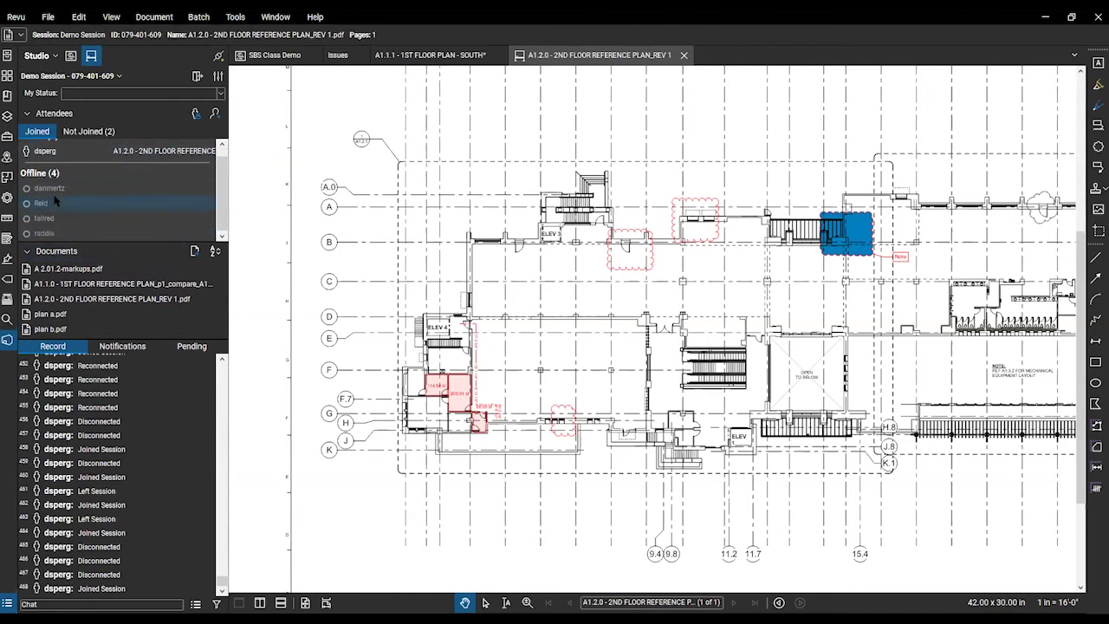
right_click(60, 189)
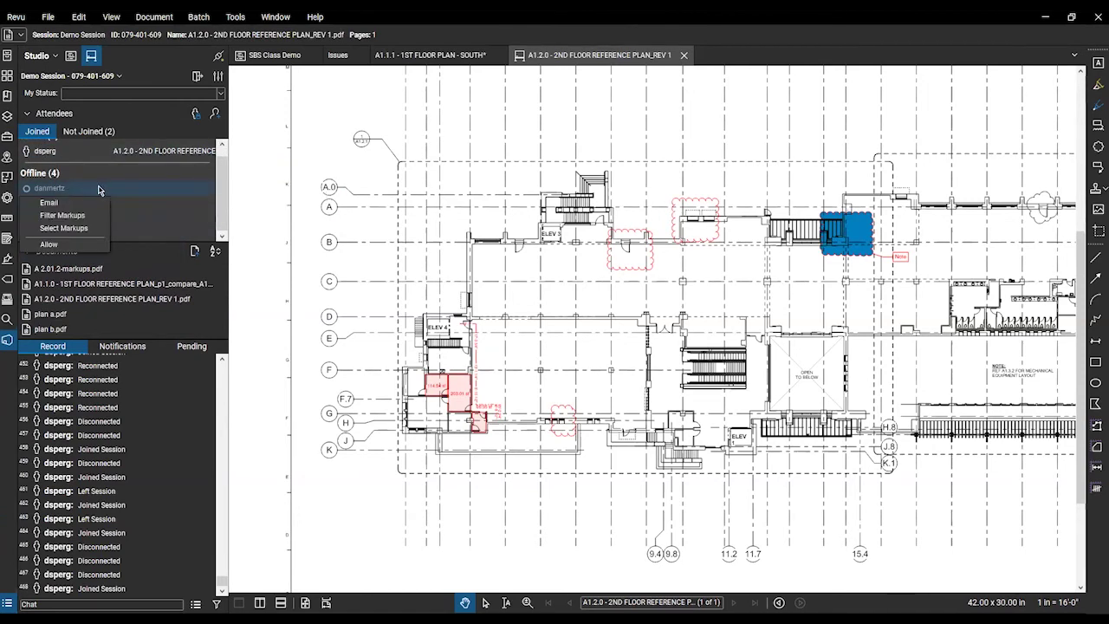
left_click(138, 214)
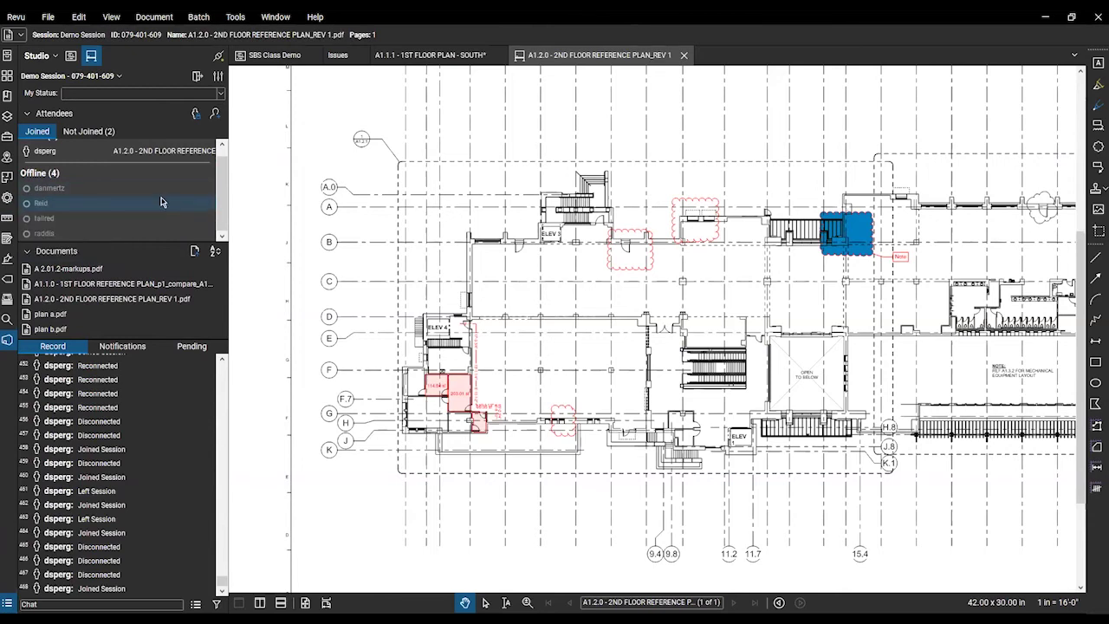
- Filter the second floor plan's markups to the second offline attendee and select that attendee's markups
right_click(76, 204)
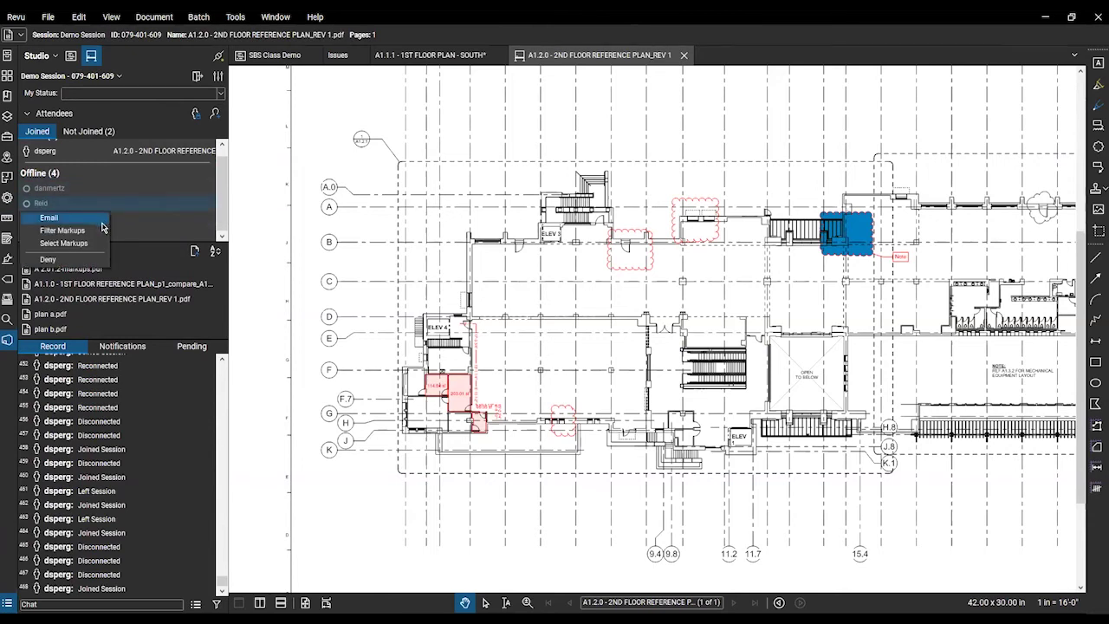
left_click(97, 233)
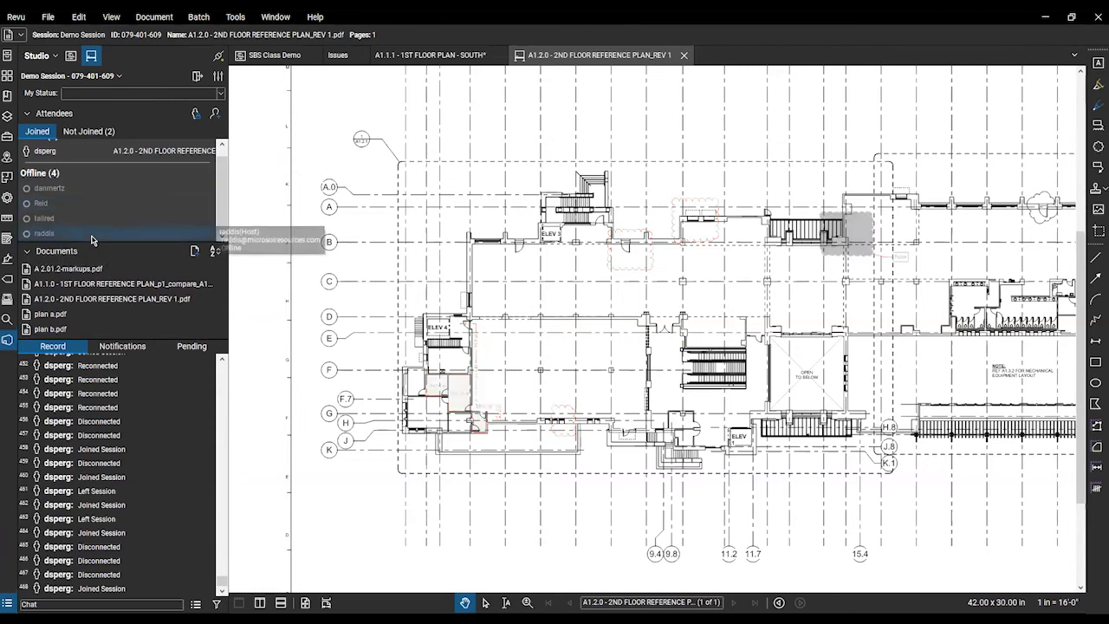
right_click(52, 202)
left_click(63, 243)
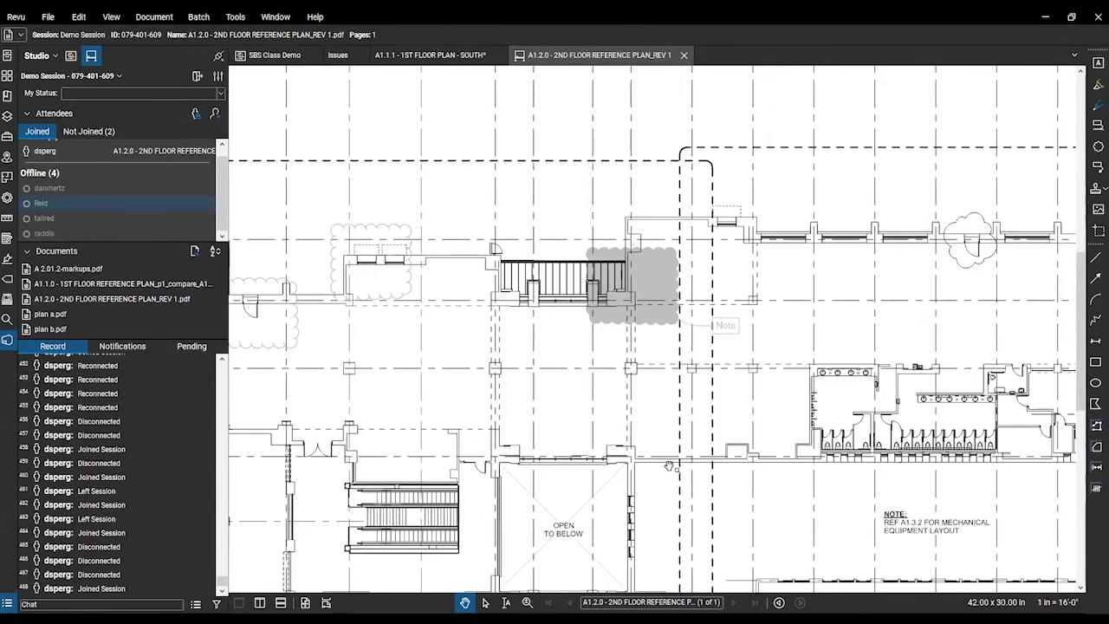
scroll(613, 487, "down", 4)
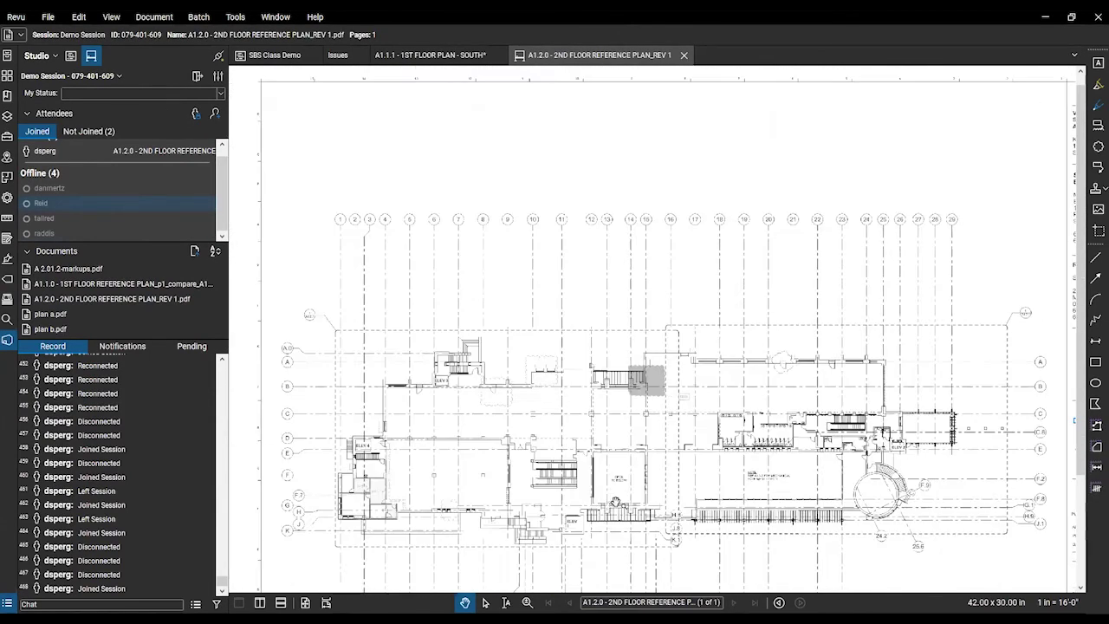
scroll(702, 442, "down", 2)
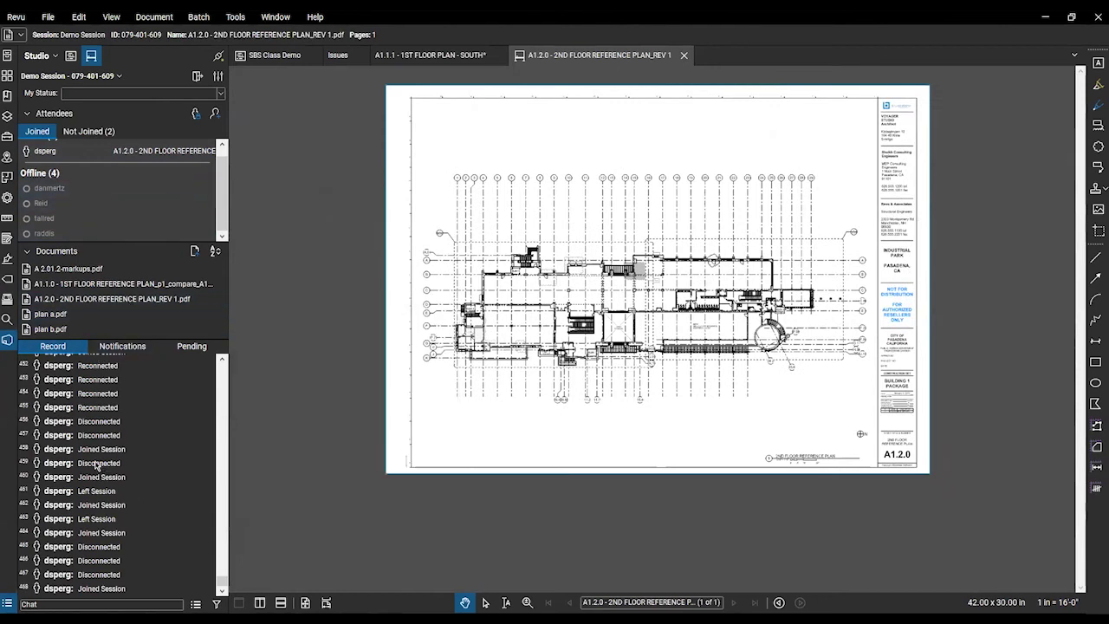
- Browse the session record and jump to the cloud from Added Cloud entry 295 on the second floor plan
scroll(112, 433, "up", 20)
scroll(122, 460, "up", 5)
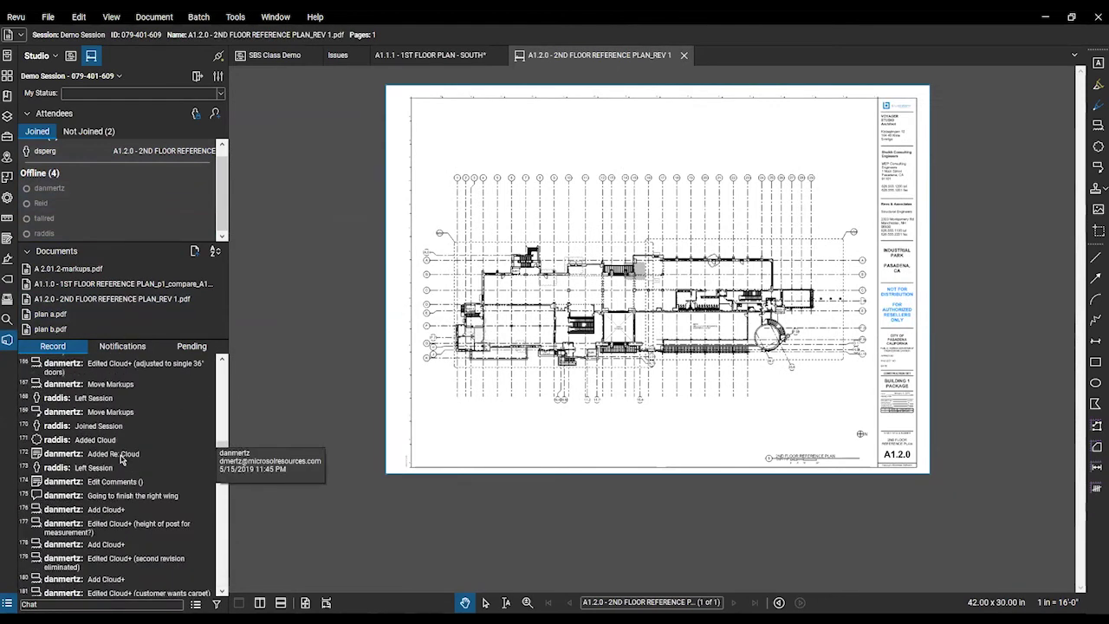
scroll(83, 489, "down", 15)
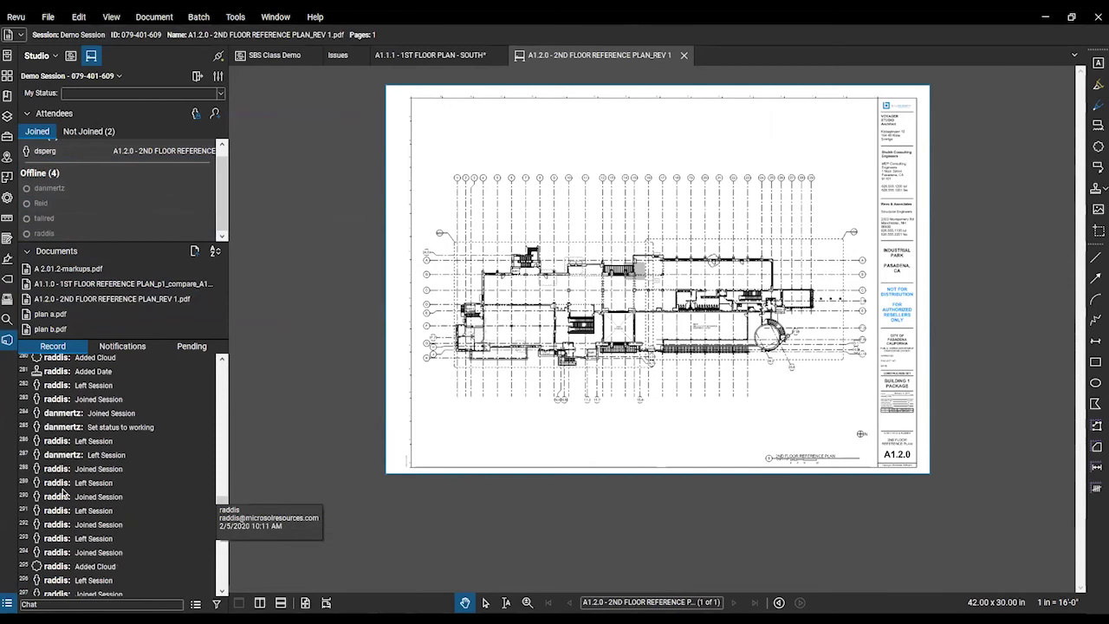
scroll(62, 492, "down", 3)
left_click(63, 485)
scroll(616, 324, "down", 3)
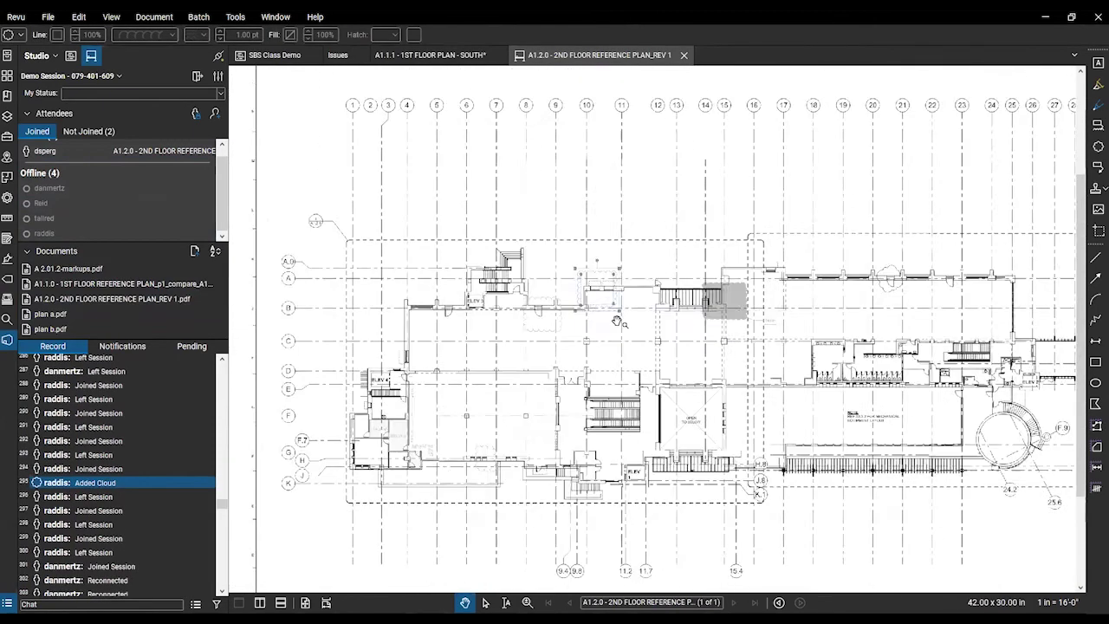
- Open plan a.pdf from the session documents and select the Cloud dated 2/20/2019 in the Markups List
double_click(86, 316)
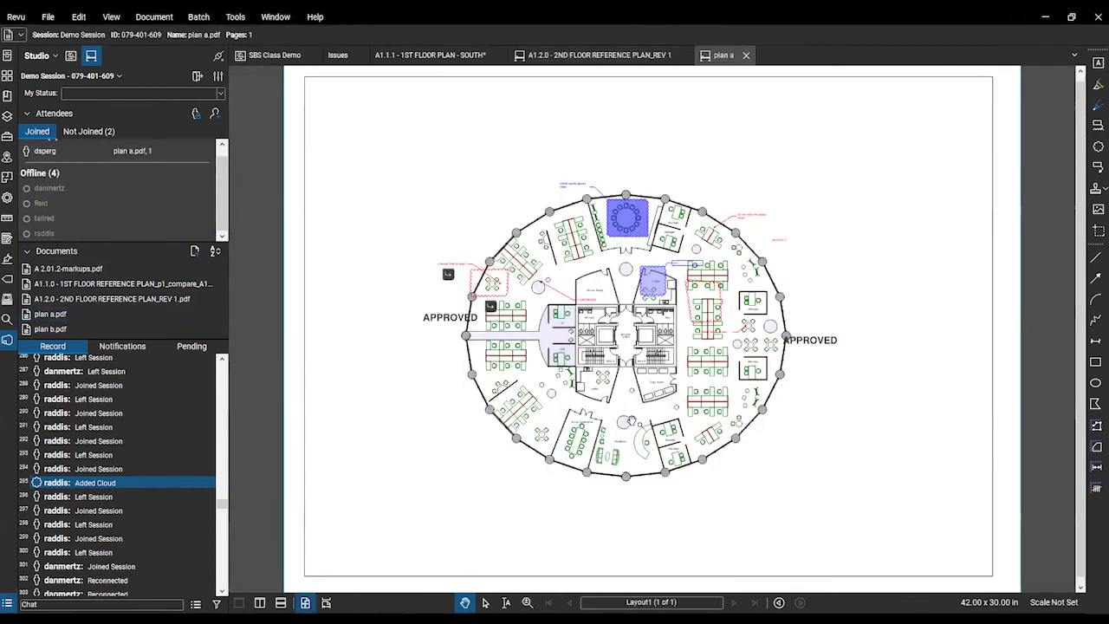
scroll(514, 559, "down", 1)
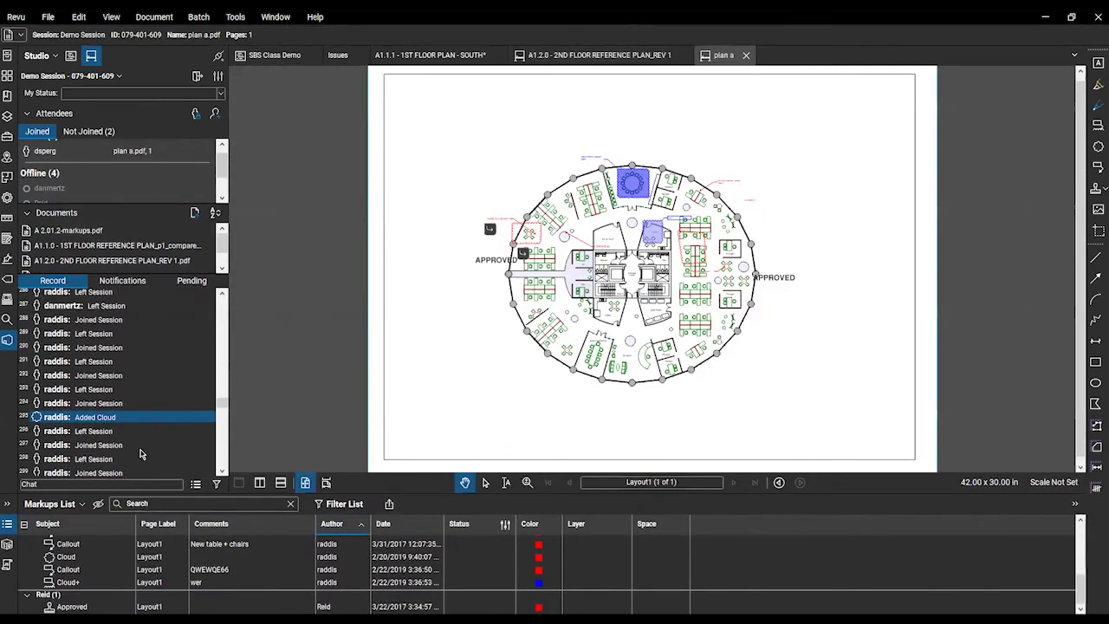
left_click(97, 557)
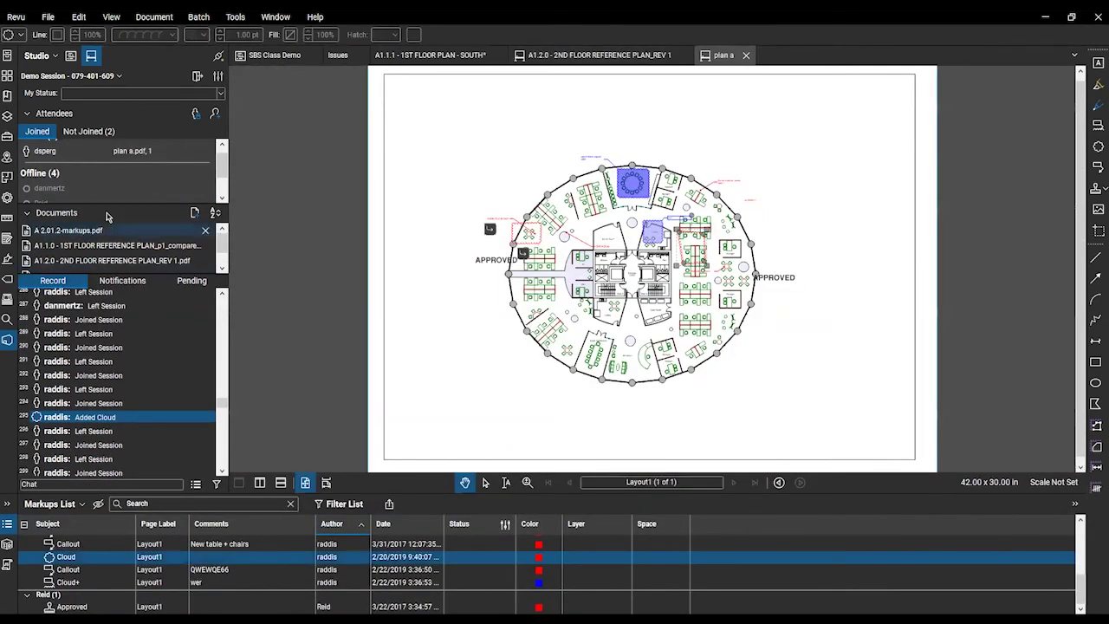
- Filter plan a's markups to the second offline attendee and locate that attendee's Approved stamp on the drawing
scroll(112, 198, "down", 1)
right_click(71, 173)
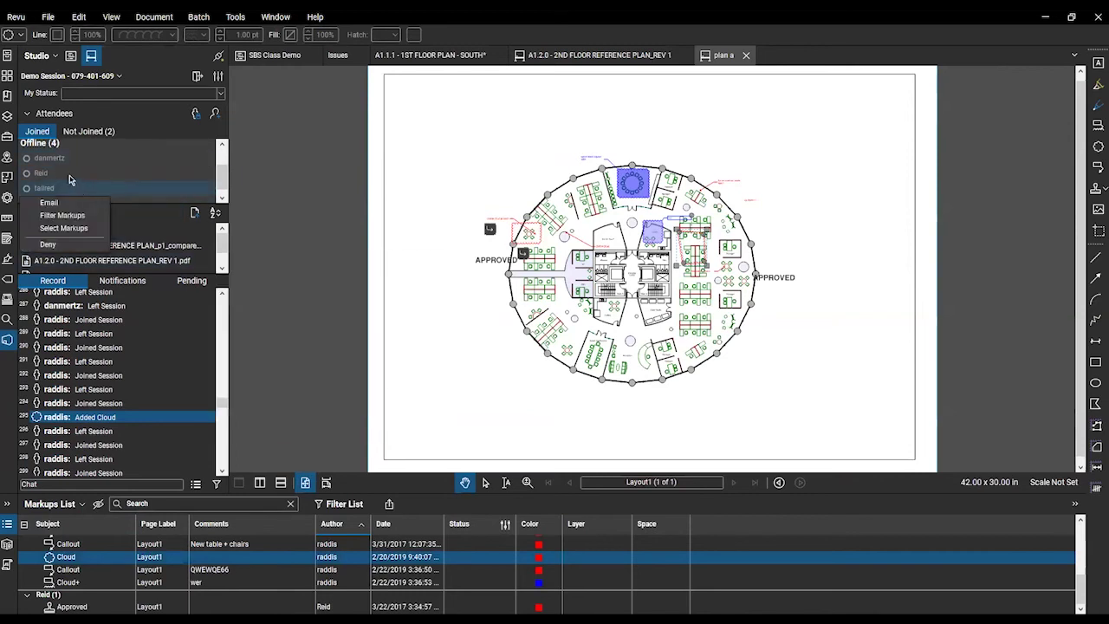
left_click(74, 204)
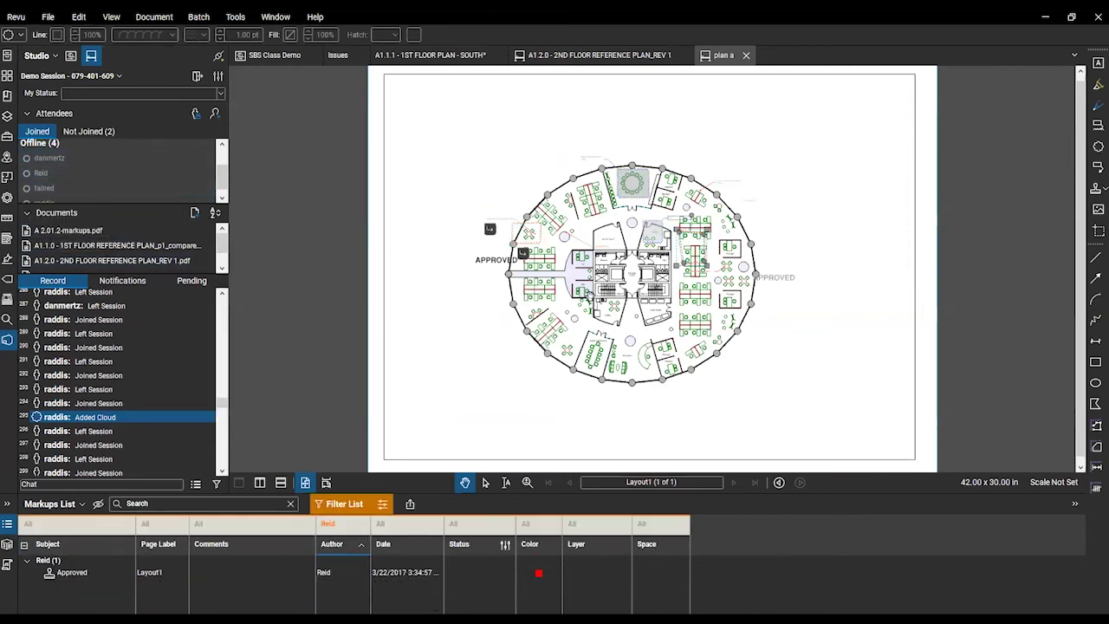
left_click(149, 582)
scroll(492, 248, "up", 3)
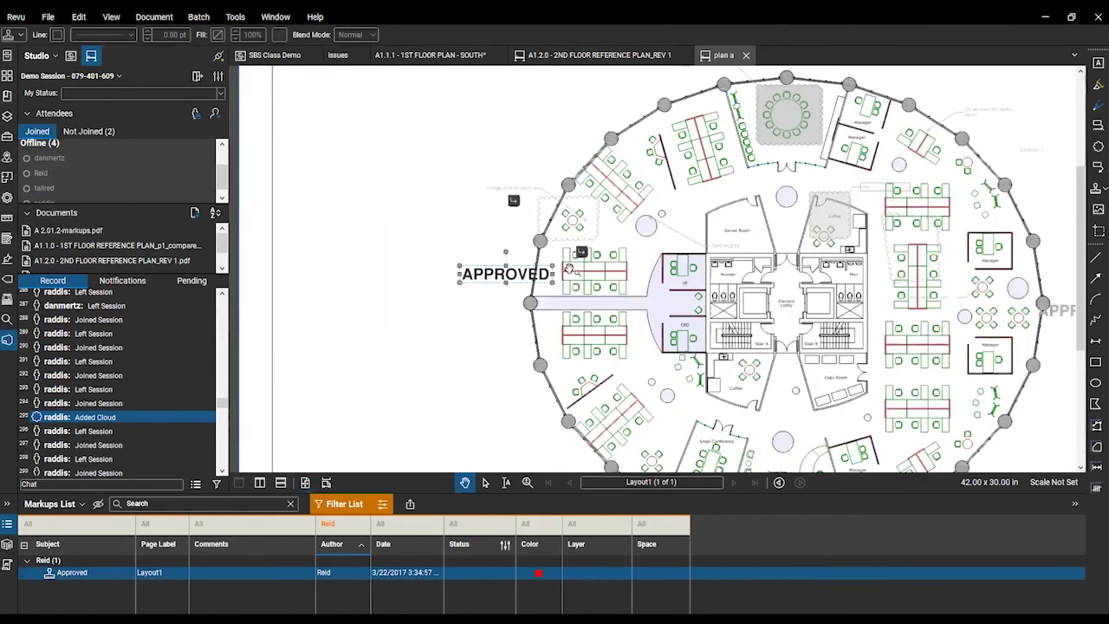
- Try to select the filtered-out "Do we want the desks here?" callout and clear the author filter on plan a
mouse_move(735, 174)
left_mouse_down()
mouse_move(540, 288)
mouse_move(515, 276)
left_mouse_up()
scroll(796, 213, "up", 4)
left_click(711, 217)
left_click(739, 287)
left_click(683, 218)
left_click(903, 200)
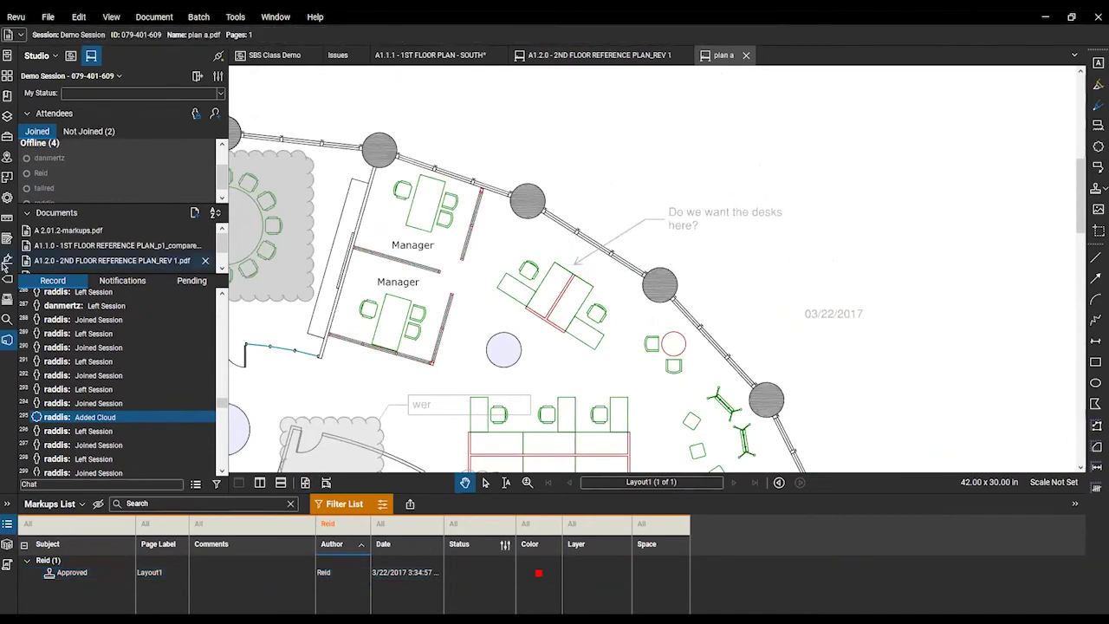
left_click(351, 504)
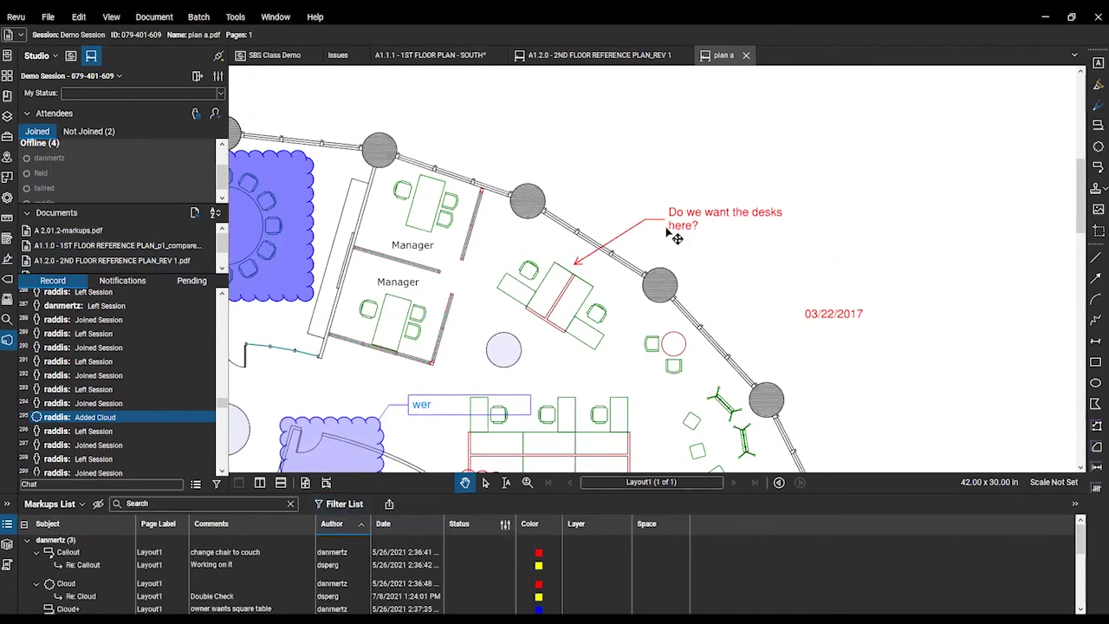
- Turn off the markups filter on plan a so the markups of all authors show on the drawing
scroll(699, 287, "down", 3)
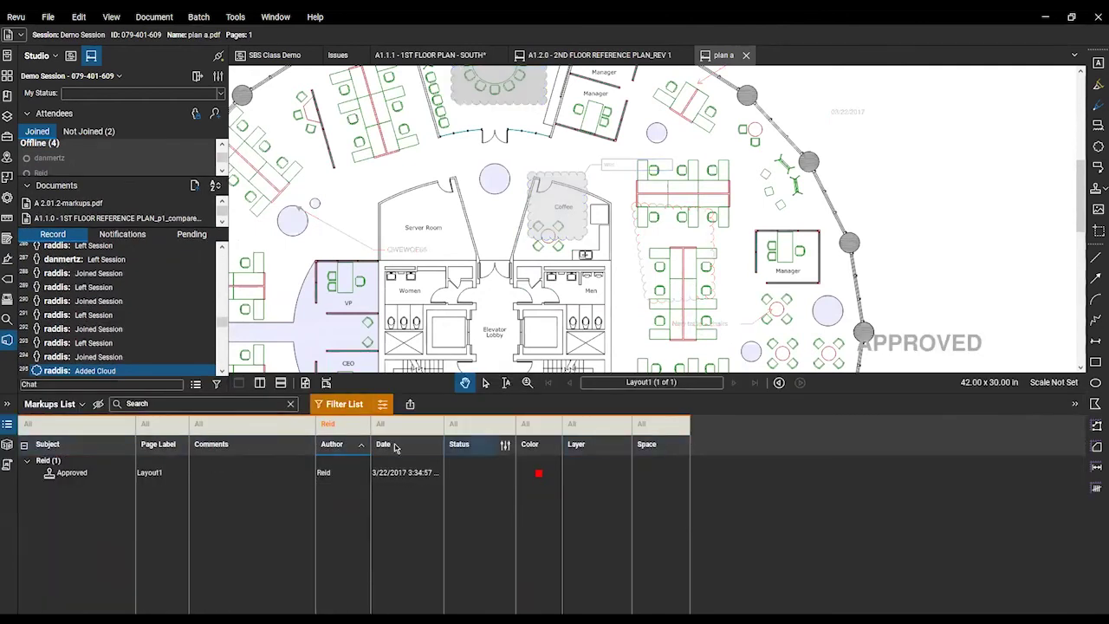
left_click(363, 411)
left_click(363, 412)
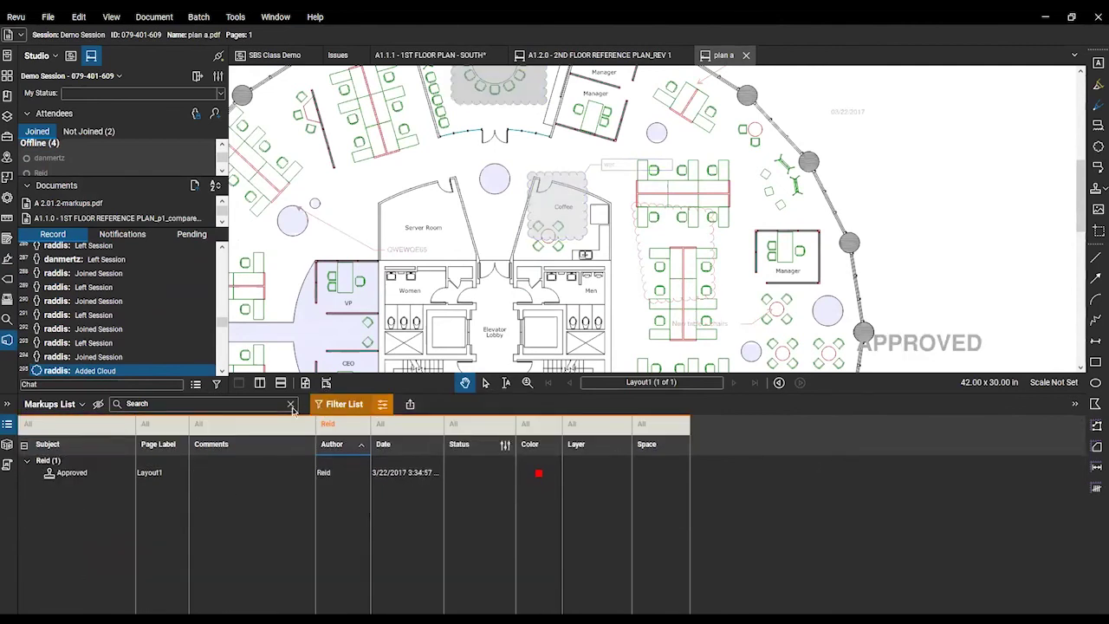
left_click(352, 403)
left_click_drag(435, 197, 461, 79)
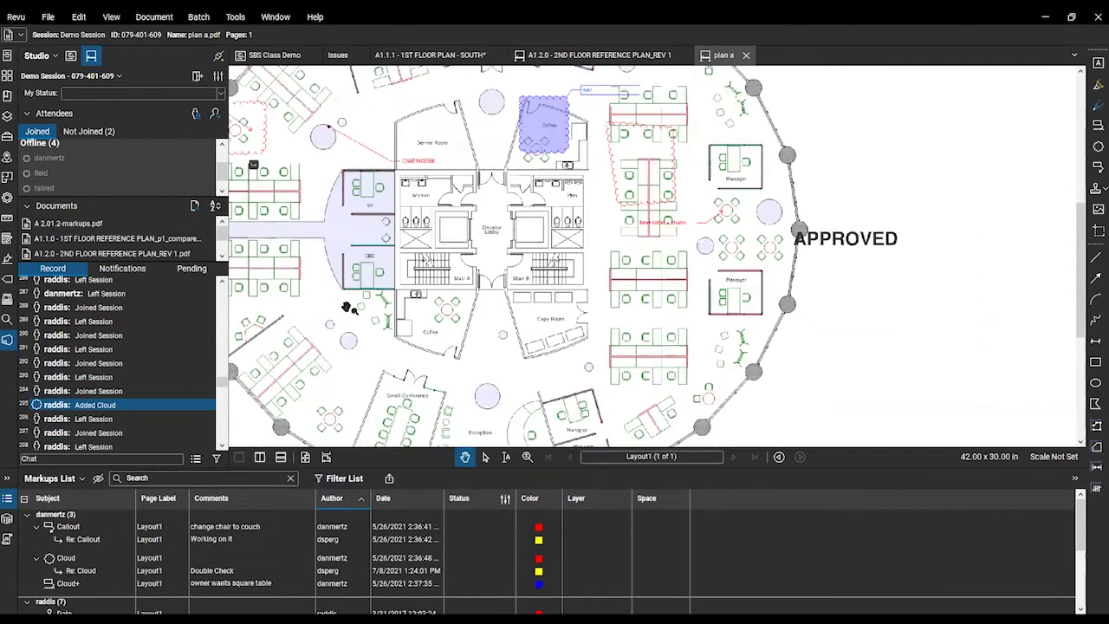
scroll(346, 309, "down", 1)
- Enlarge the session's Documents section to show all five files and collapse the Markups List
left_click(122, 268)
left_click(52, 267)
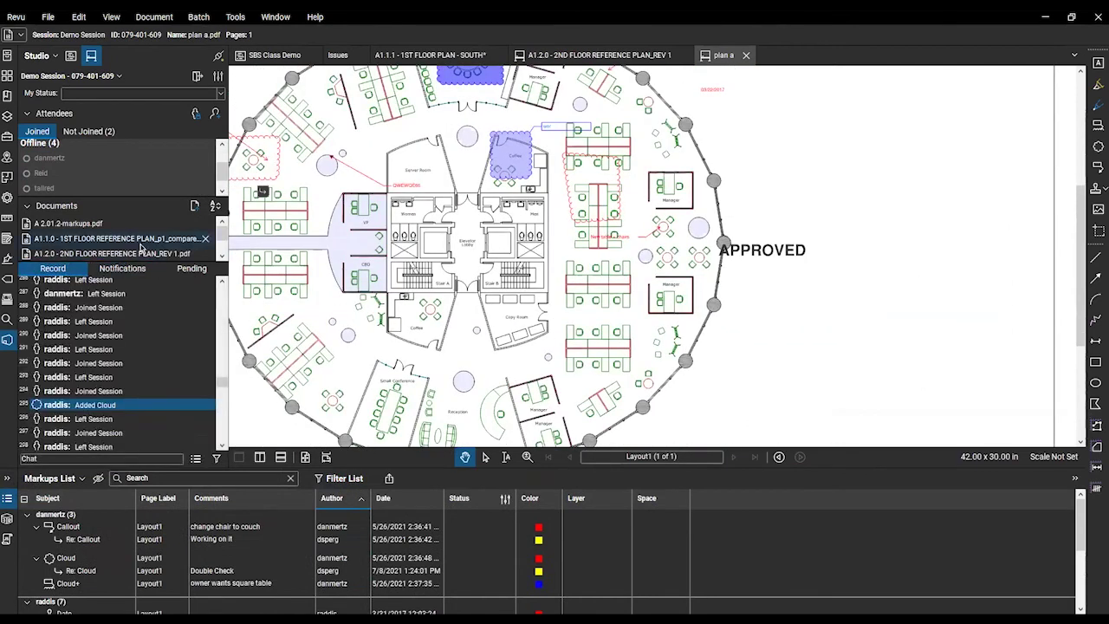
scroll(139, 242, "down", 1)
mouse_move(141, 249)
left_click_drag(142, 262, 136, 319)
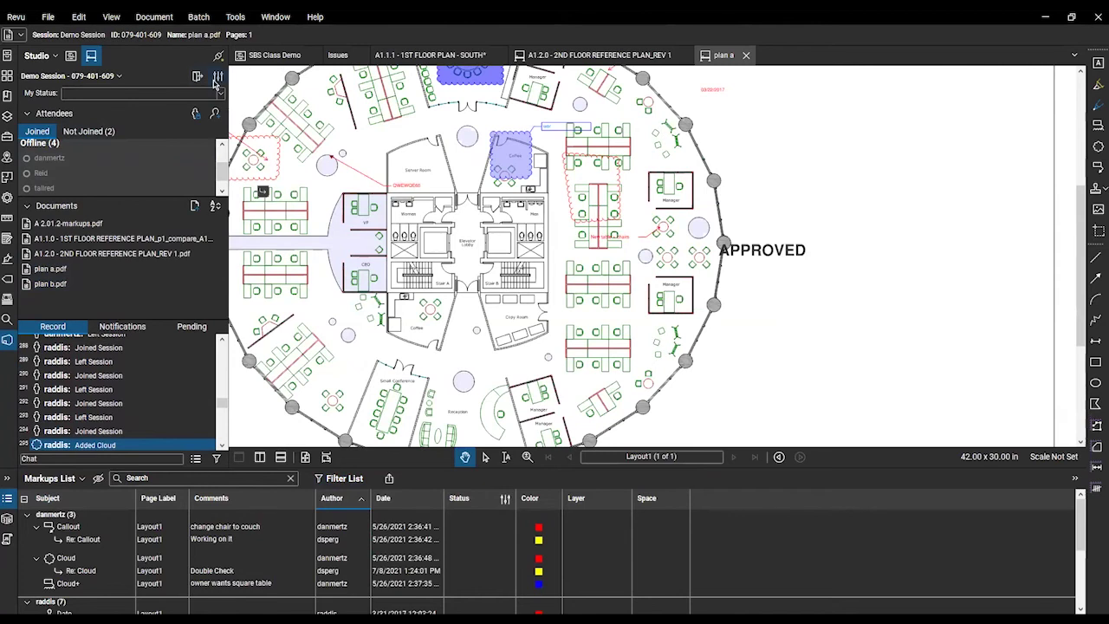
left_click_drag(188, 464, 187, 611)
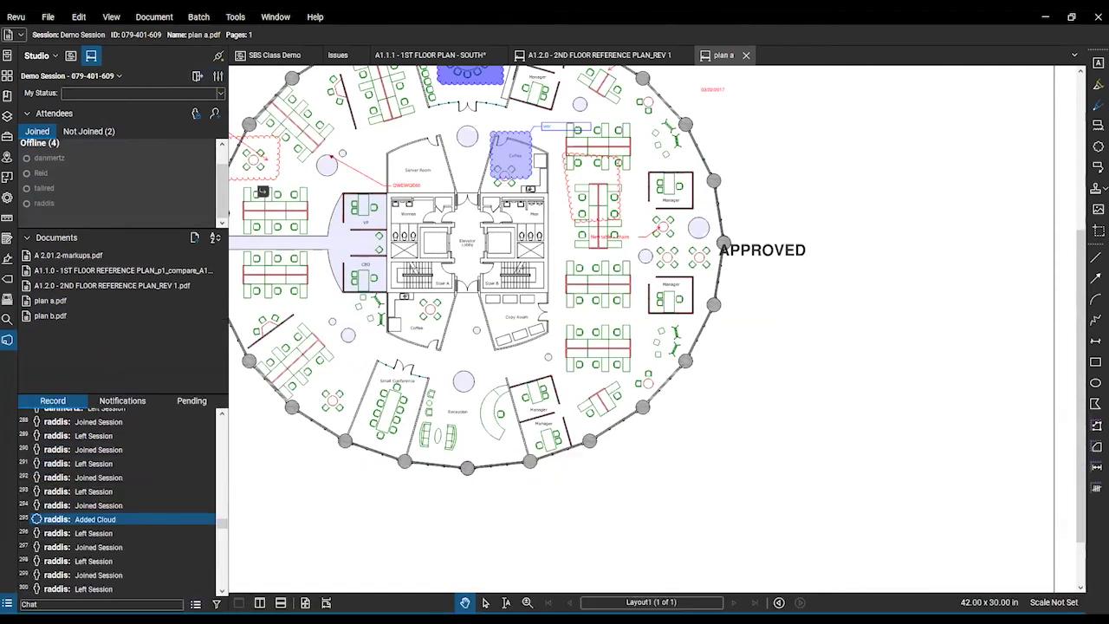
- Generate a PDF Package Report for Demo Session
left_click(196, 604)
left_click(194, 461)
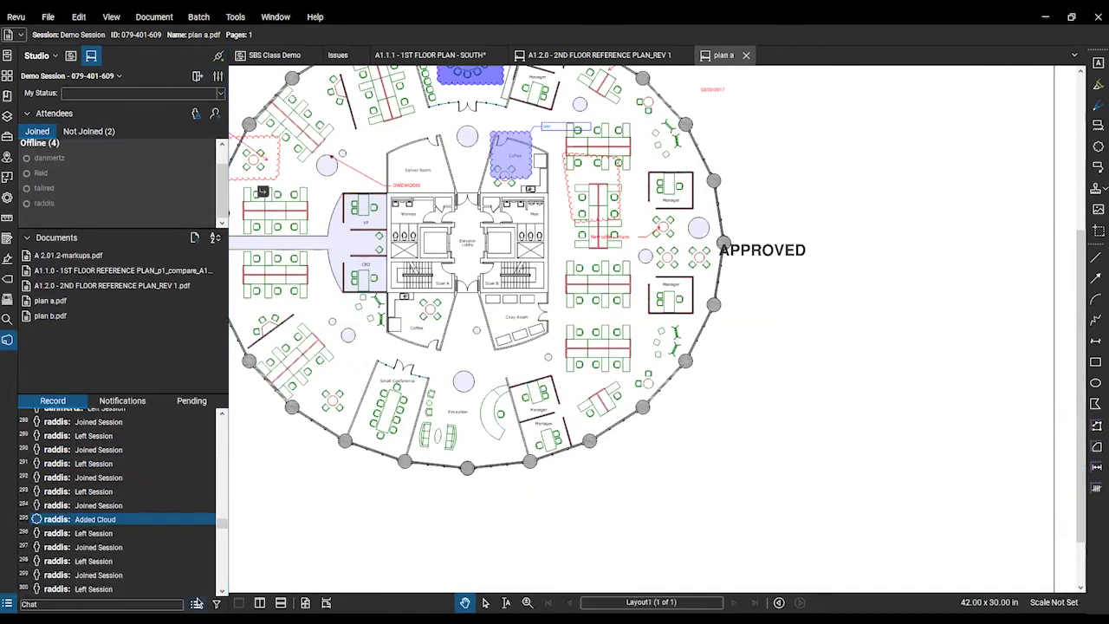
left_click(198, 604)
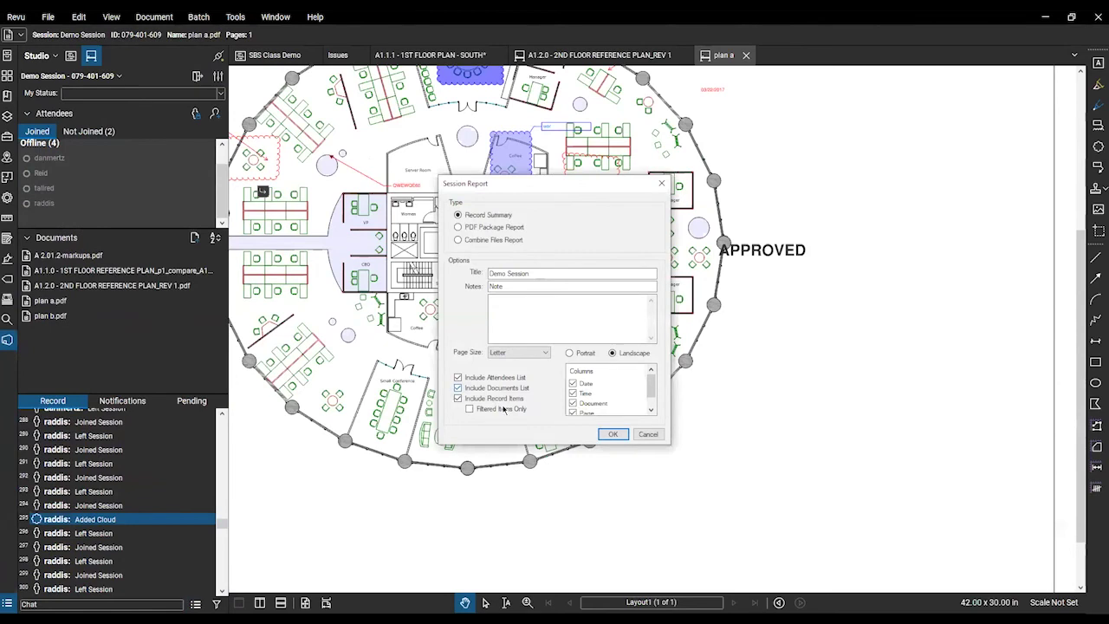
left_click(509, 230)
left_click(463, 304)
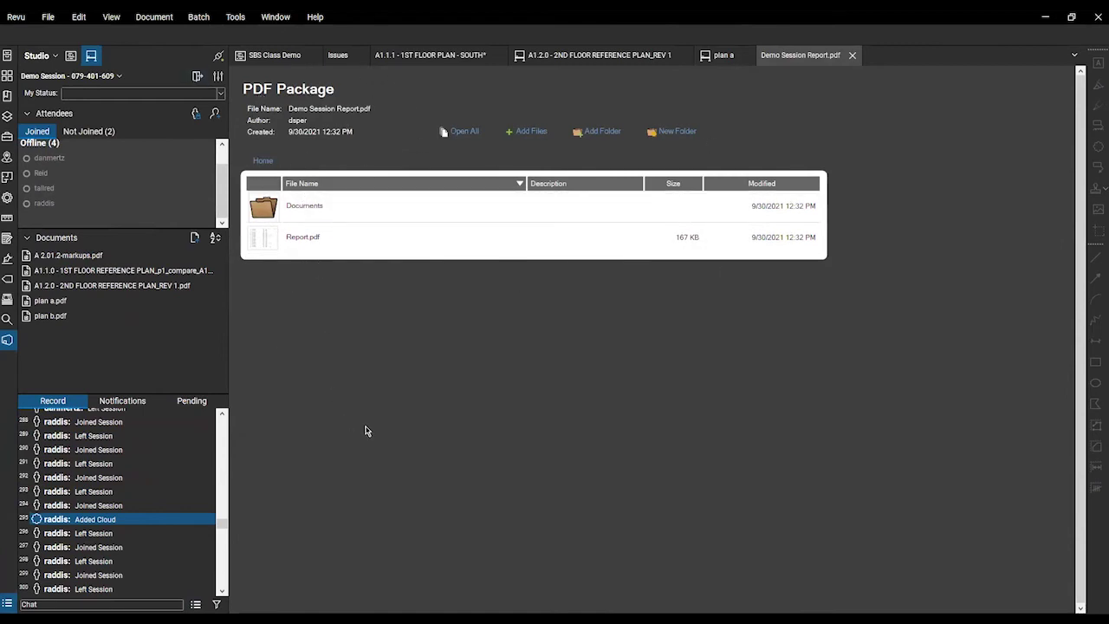
- Look into the Documents folder of the report package, return to its home level and open Report.pdf
double_click(307, 208)
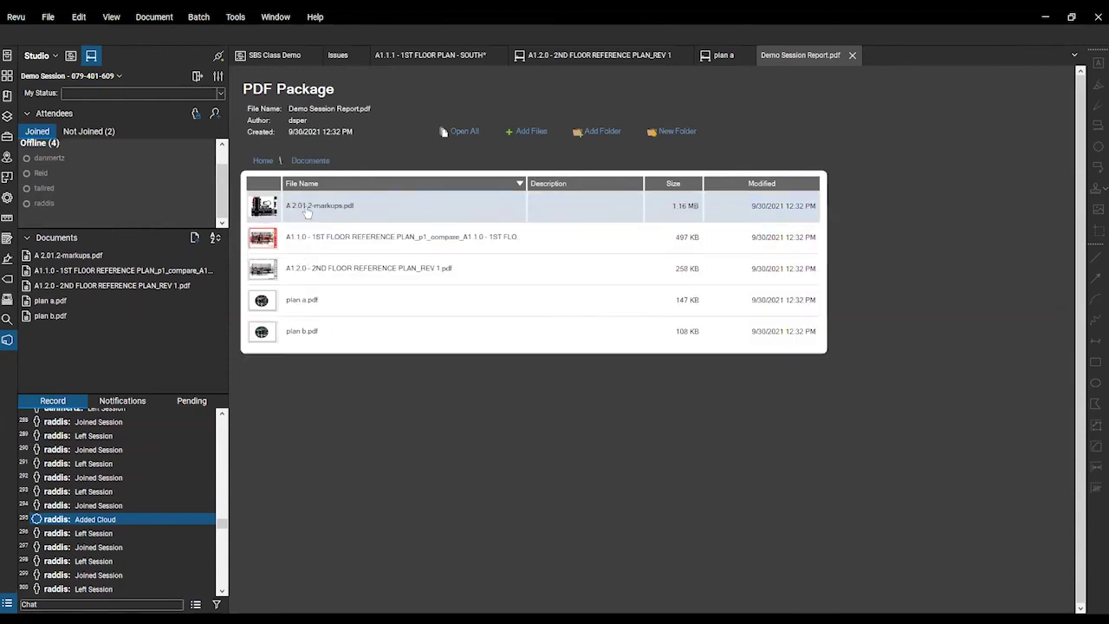
left_click(263, 161)
double_click(312, 240)
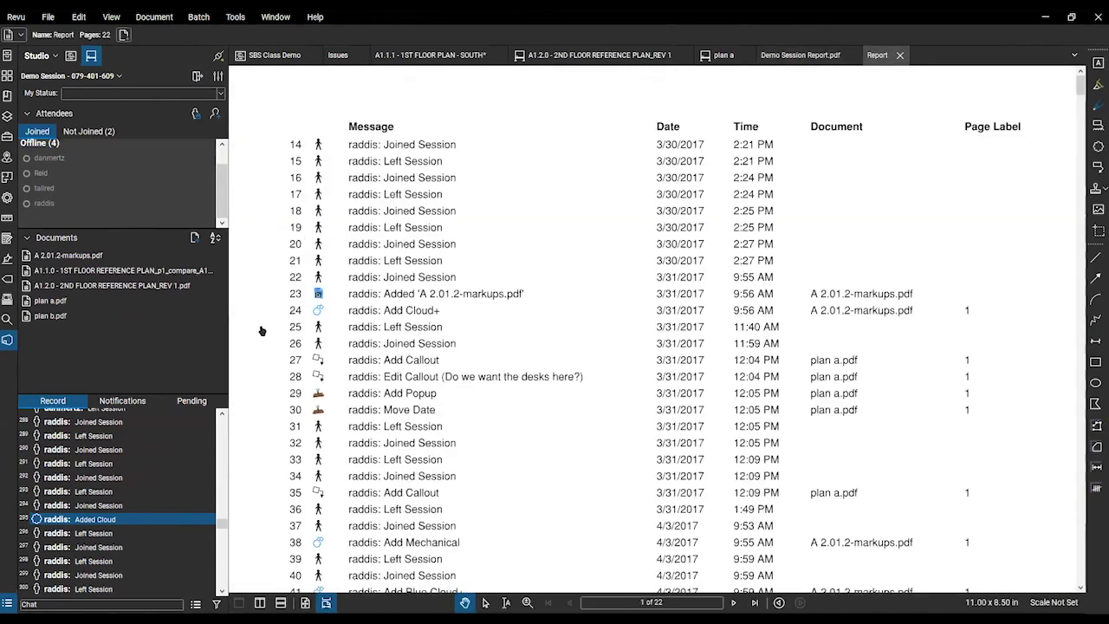
- Follow the report's "Added 'A 2.01.2-markups.pdf'" entry to its drawing, return to the report and look through its record entries
left_click(407, 297)
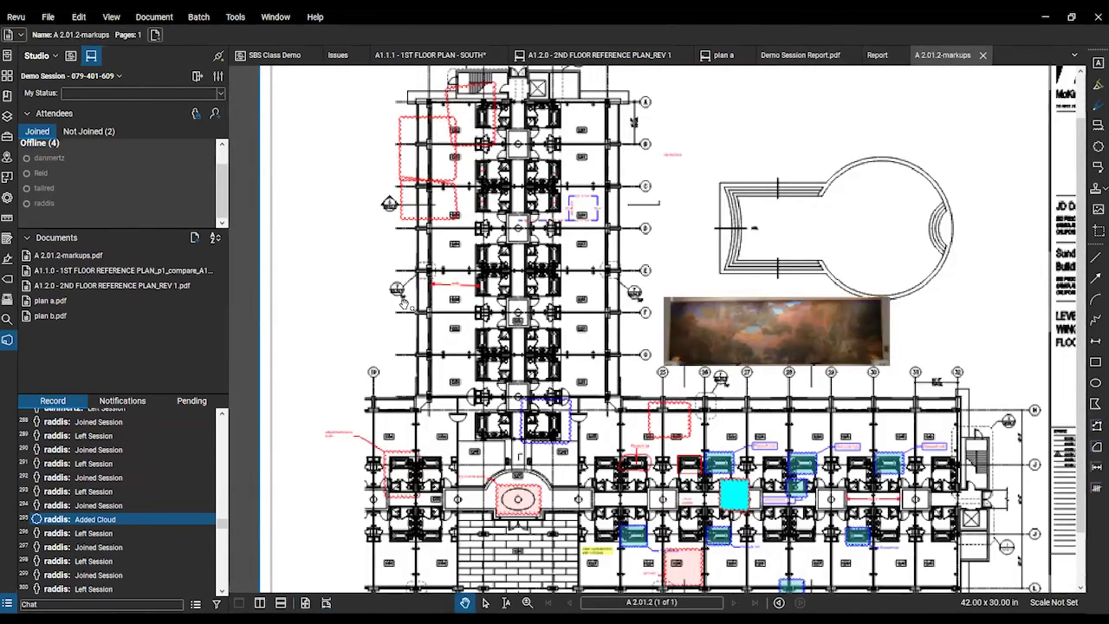
key("alt+Left")
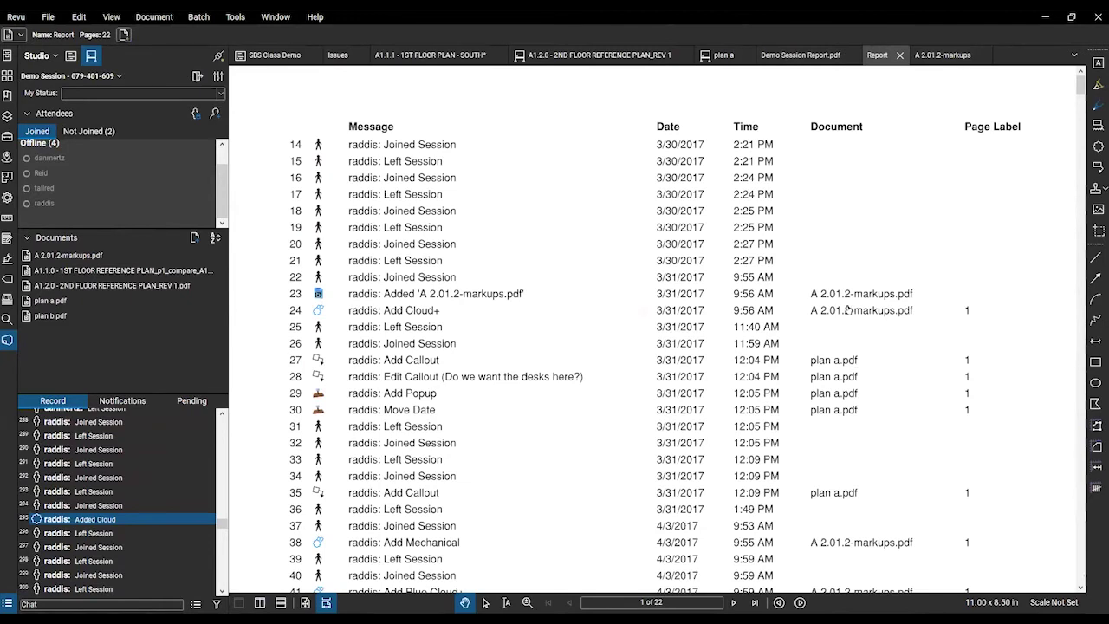
left_click(401, 298)
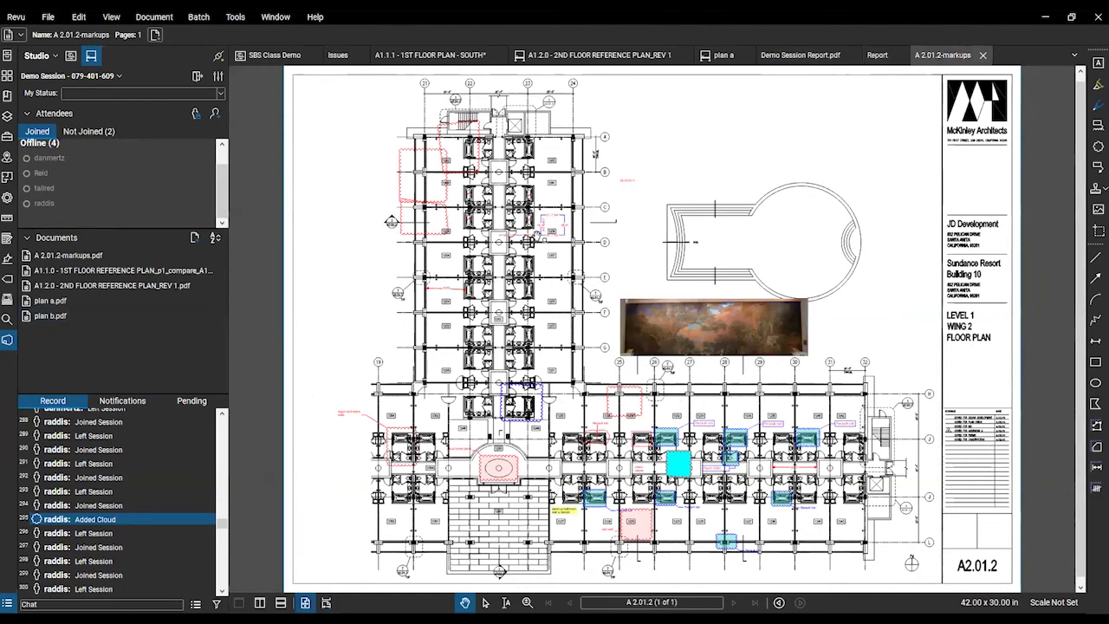
key("alt+Left")
scroll(358, 308, "down", 10)
scroll(358, 308, "up", 15)
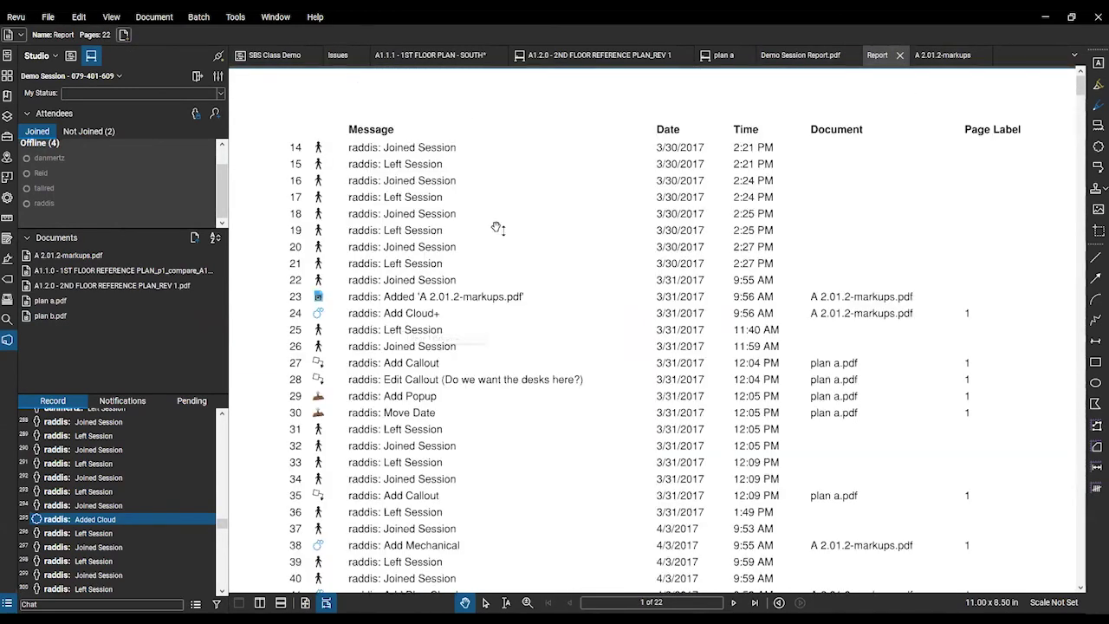
- Close the Report file, check the Demo Session Report package and return to plan a
left_click(899, 55)
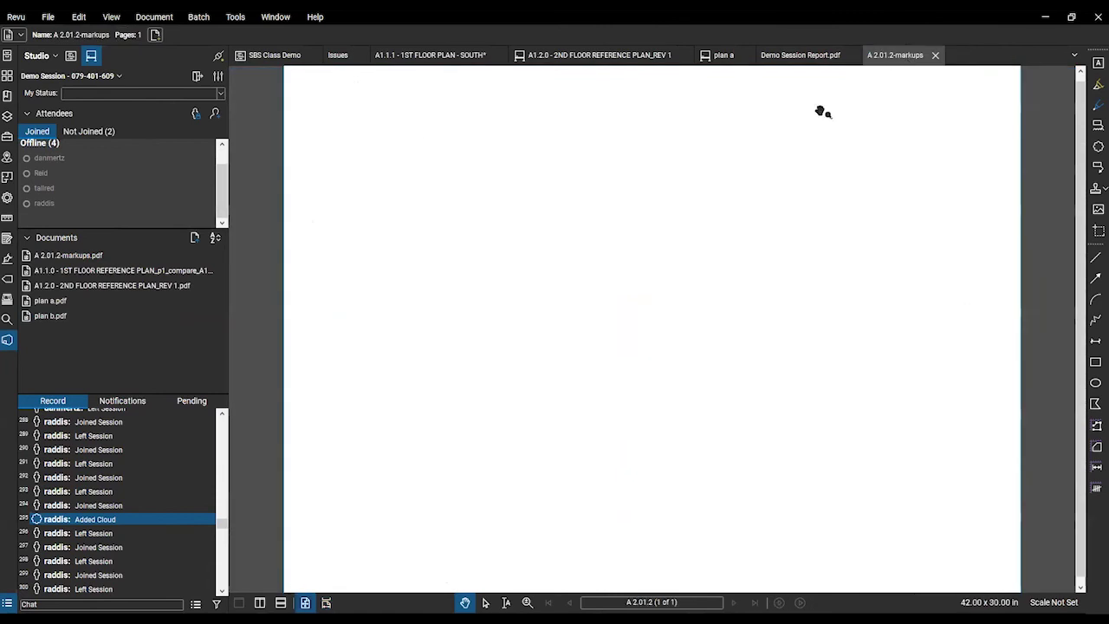
left_click(827, 58)
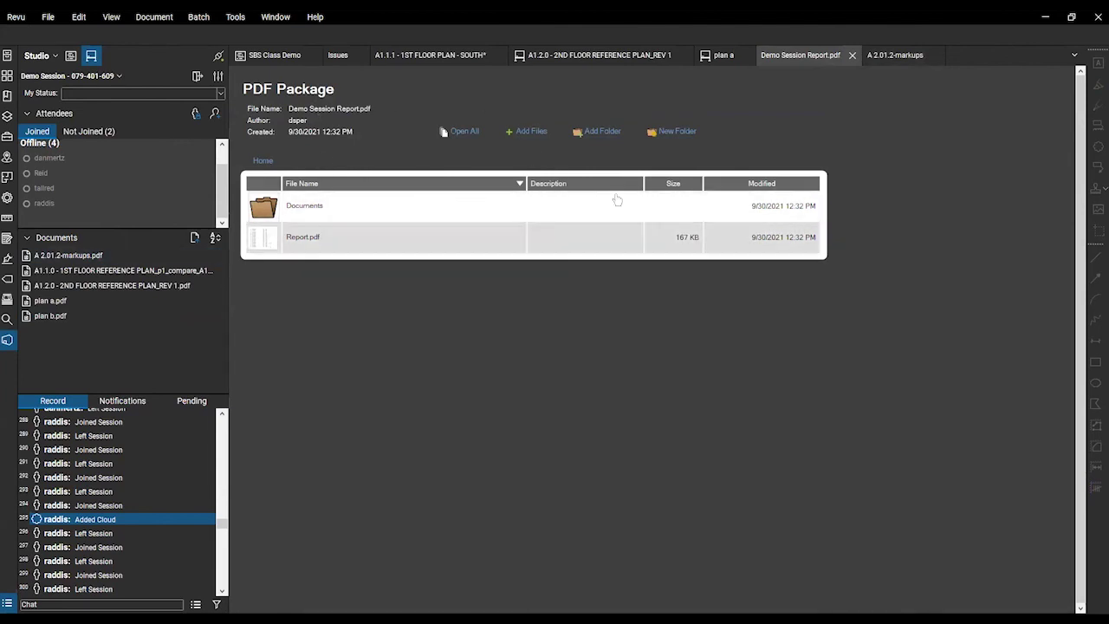
left_click(698, 56)
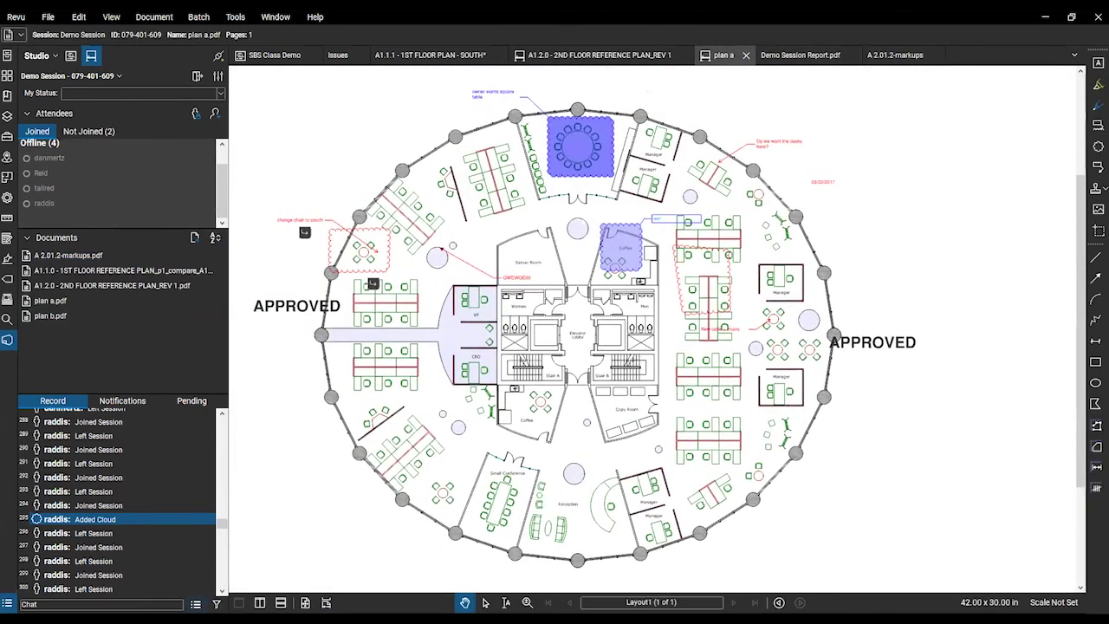
- Leave Demo Session and rejoin it from the list of joined sessions
left_click(197, 76)
left_click(651, 434)
left_click(198, 76)
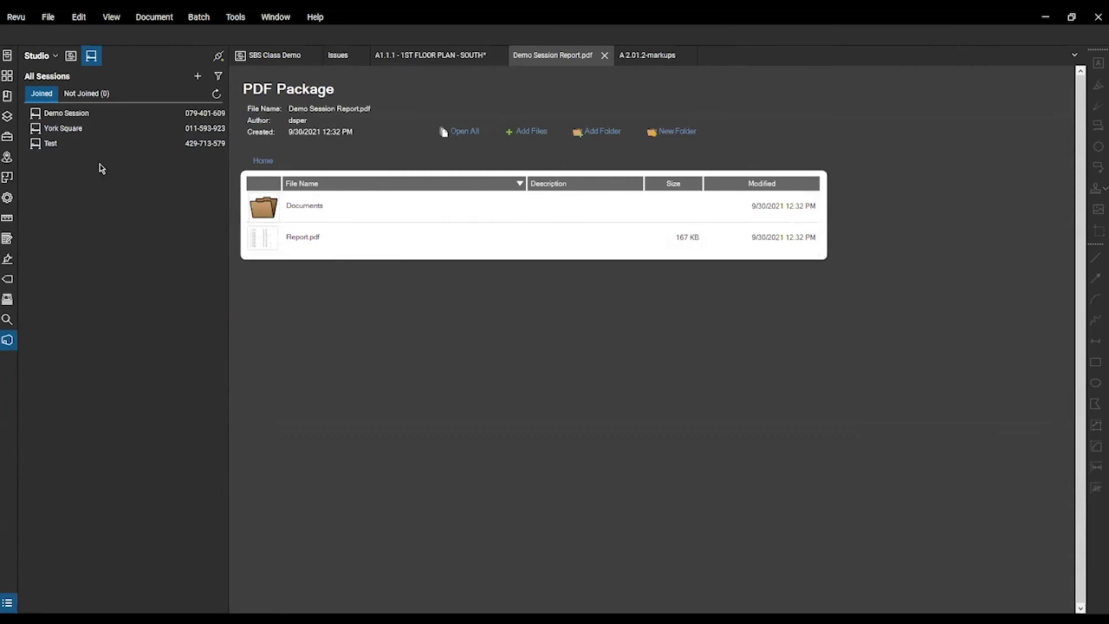
double_click(79, 120)
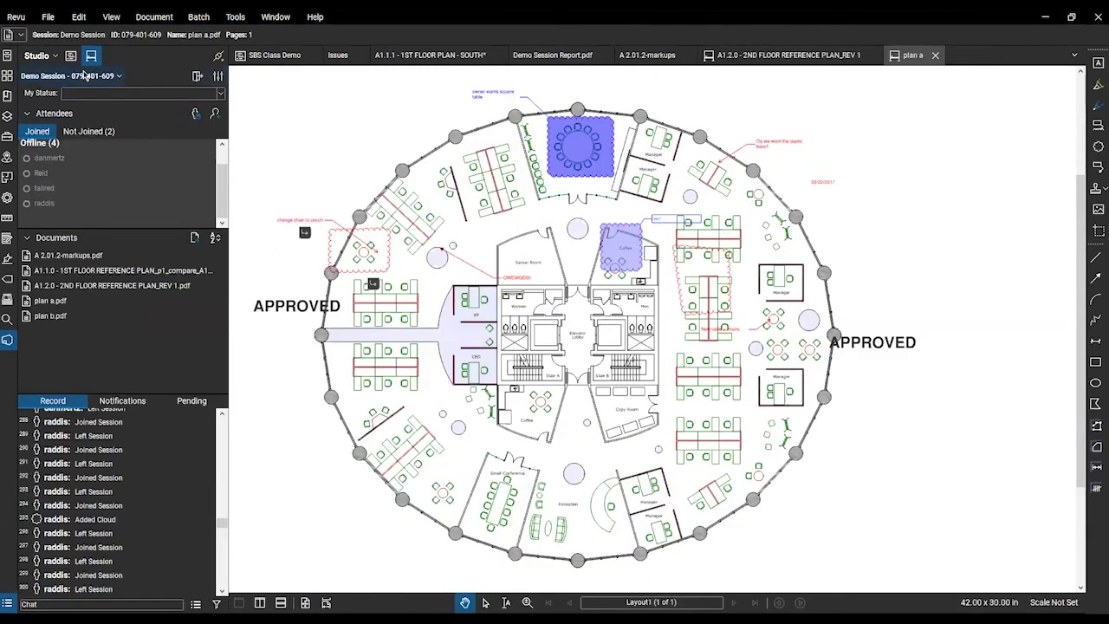
- Review the Finish Session options and report settings for Demo Session, then cancel out of both dialogs
left_click(54, 75)
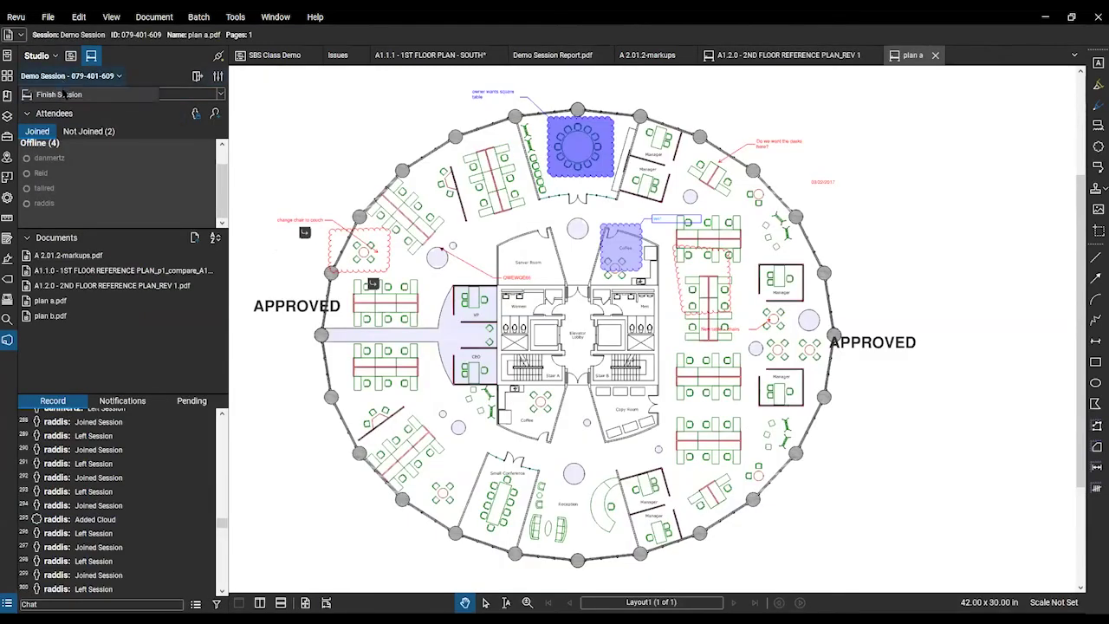
left_click(60, 97)
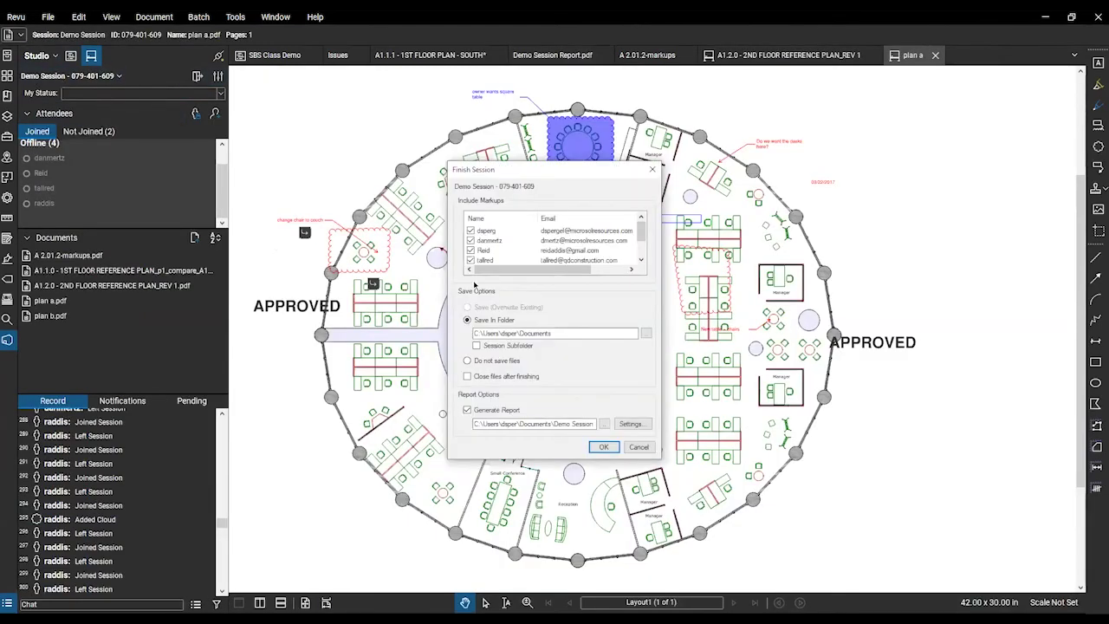
left_click(630, 425)
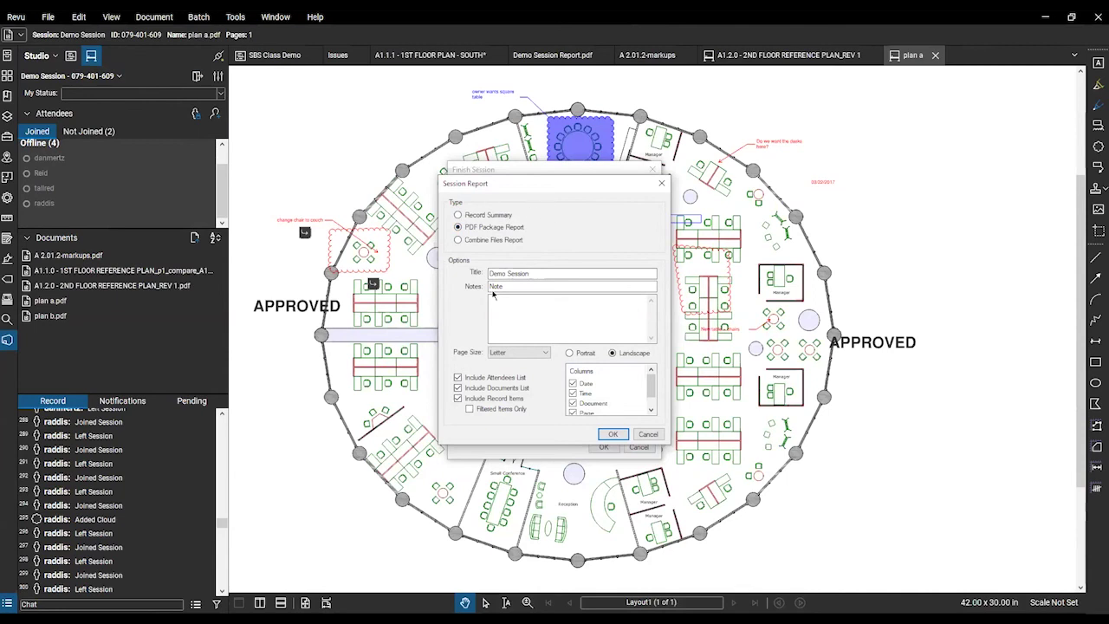
left_click(481, 216)
left_click(647, 433)
left_click(638, 447)
- Close plan a, the A1.2.0 second floor plan, A 2.01.2-markups and Demo Session Report.pdf
left_click_drag(319, 262, 343, 267)
scroll(360, 162, "down", 1)
scroll(367, 170, "up", 1)
left_click_drag(342, 159, 376, 179)
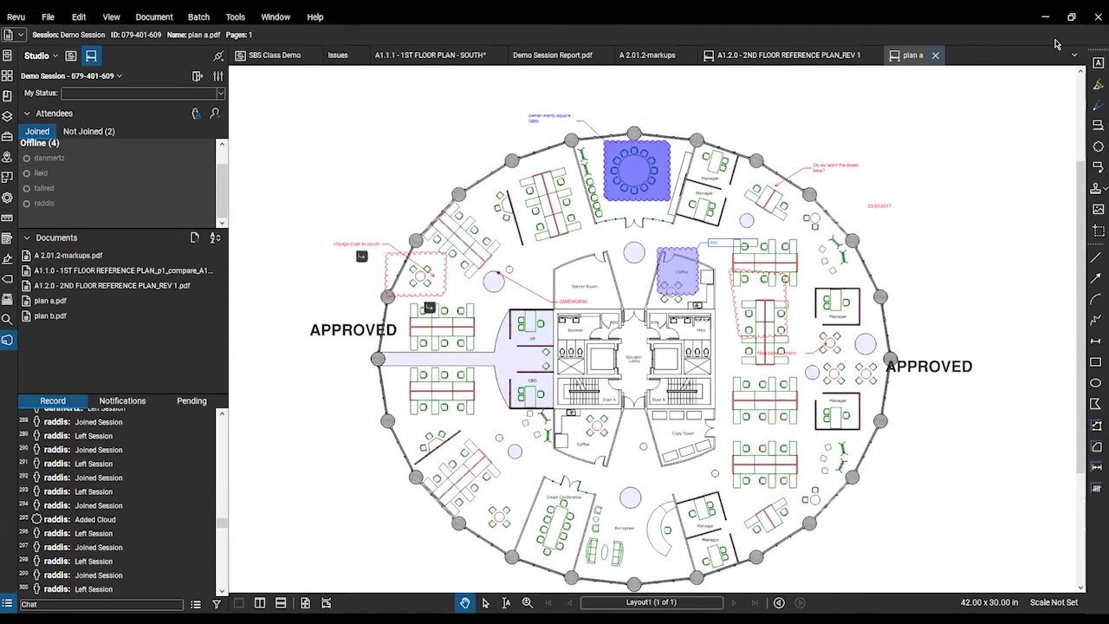
left_click(935, 55)
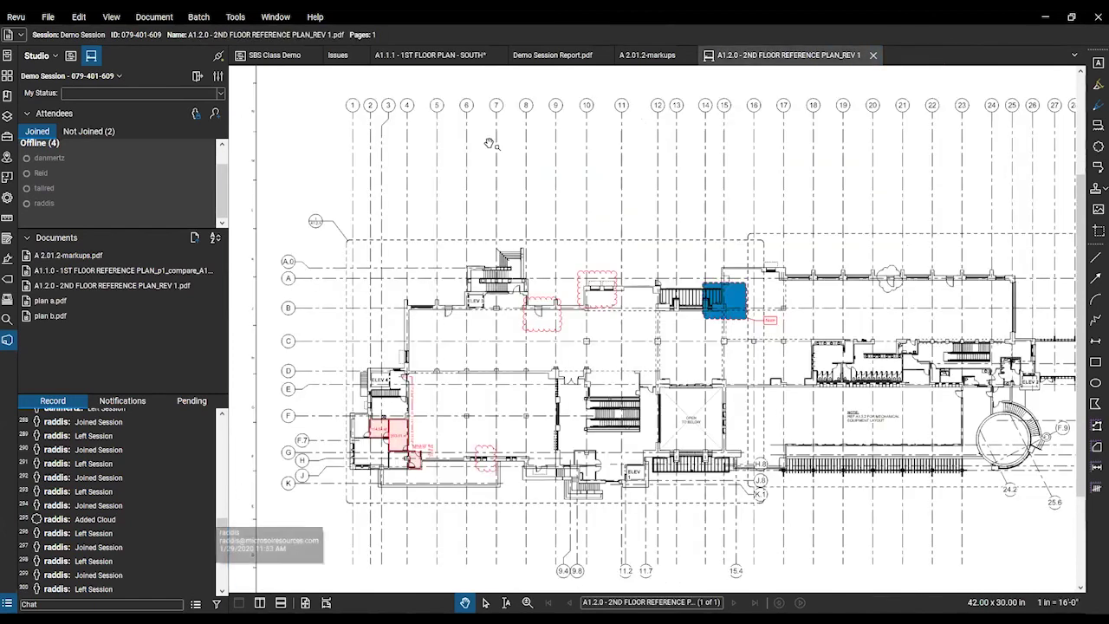
left_click(872, 55)
left_click(658, 55)
left_click(685, 56)
left_click(604, 55)
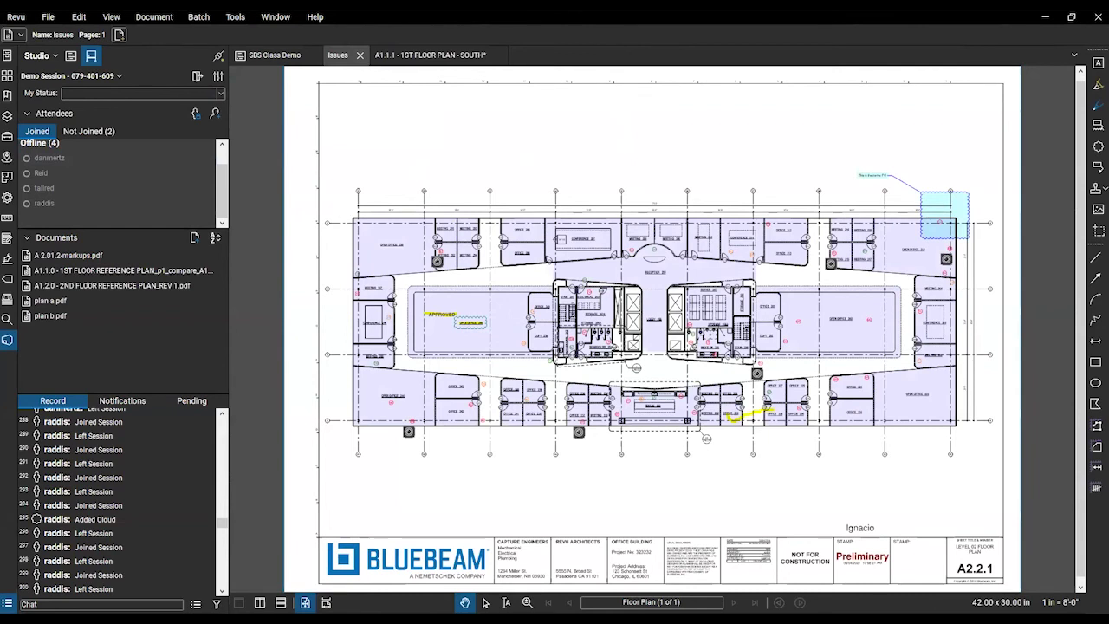
- Switch to the PowerPoint slide show and advance from the live demo slide through the success stories to Studio Resources
key("alt+Tab")
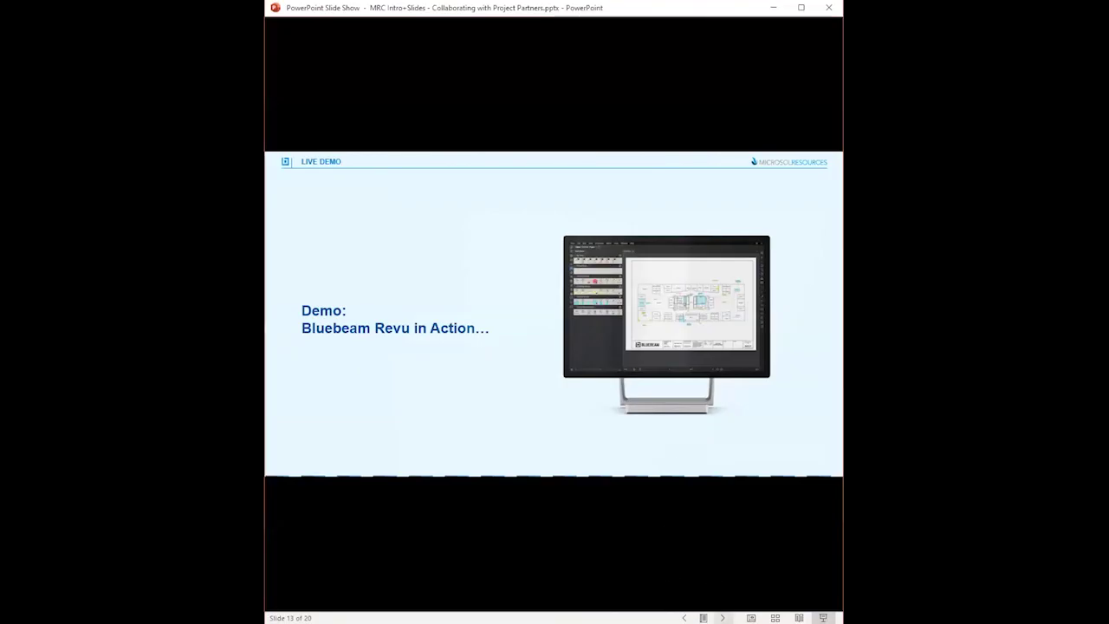
left_click(723, 618)
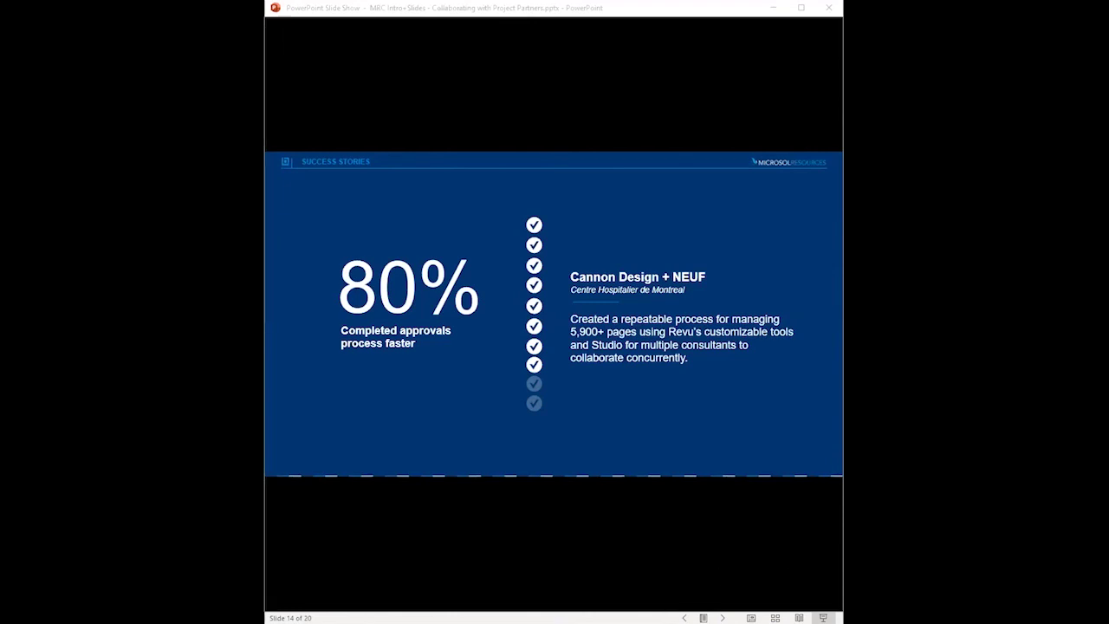
key("Right")
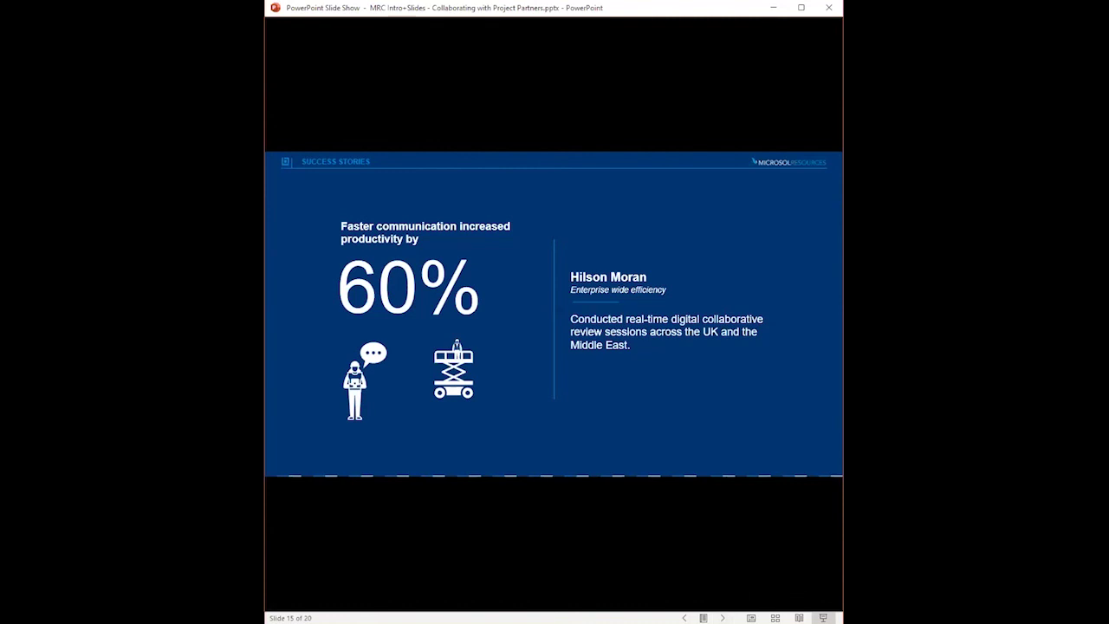
left_click(723, 618)
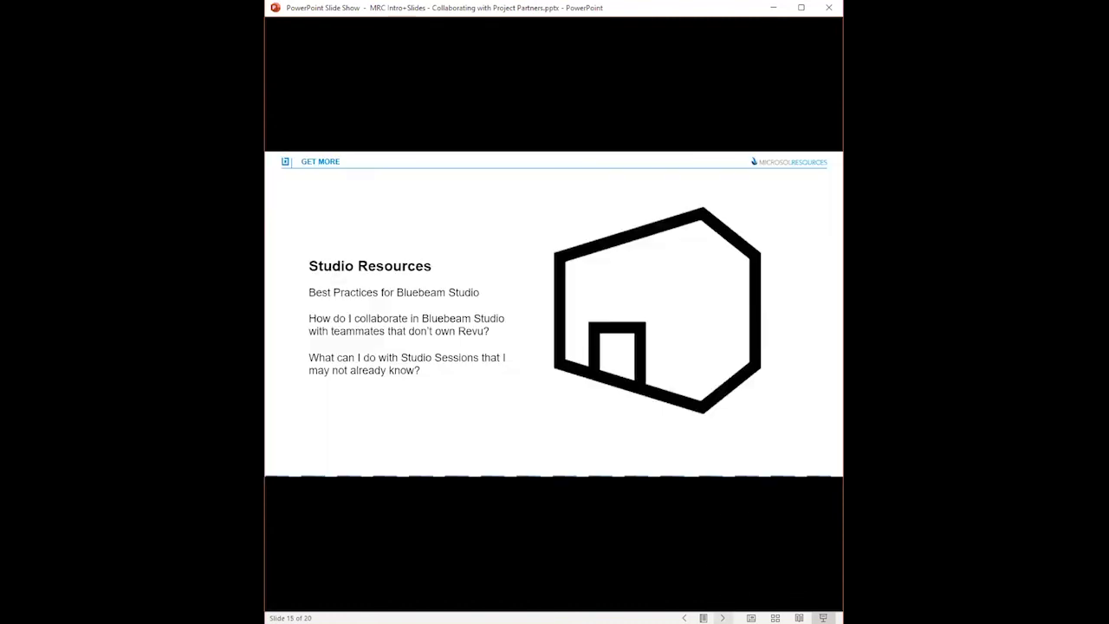